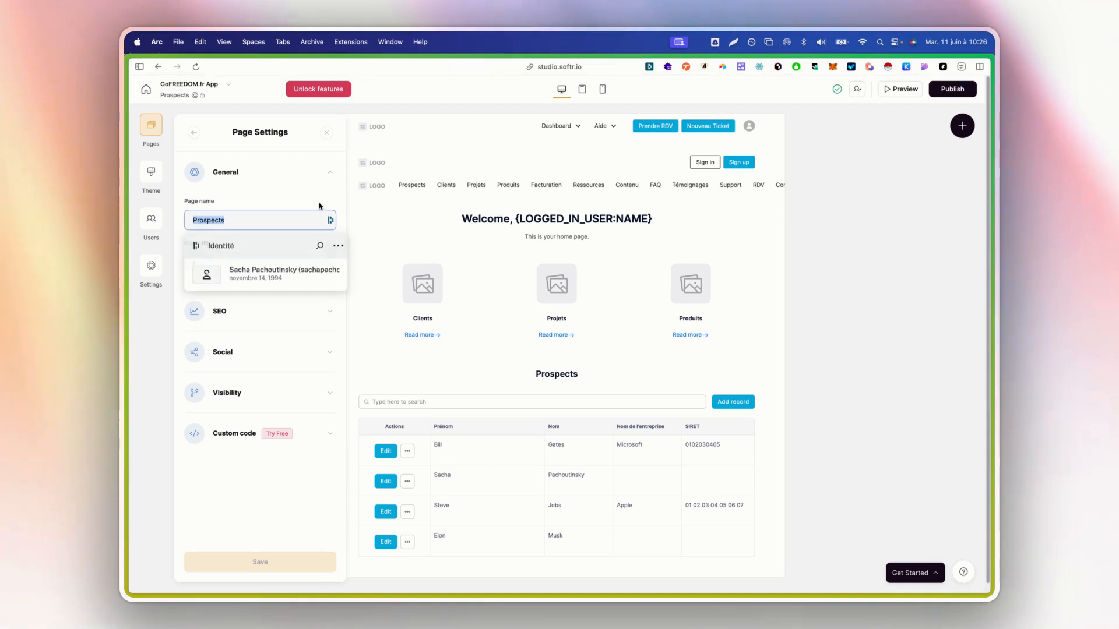
Rename the home page to 'Dashboard', save it, and delete its Prospects table section
{"action": "type", "text": "Dashboard"}
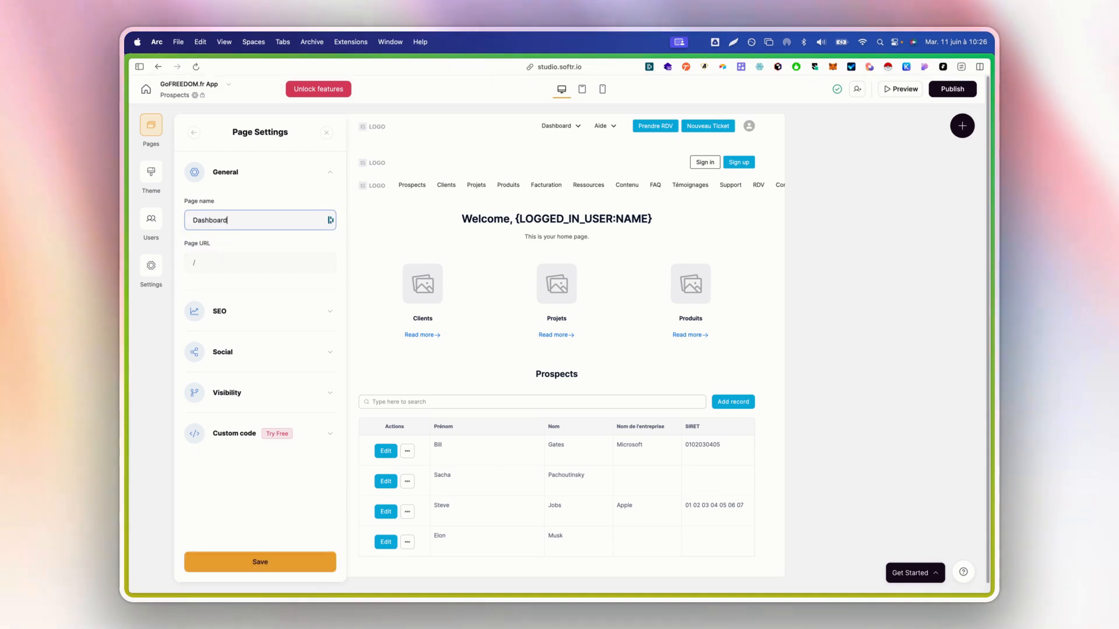
{"action": "left_click", "coordinate": [247, 557]}
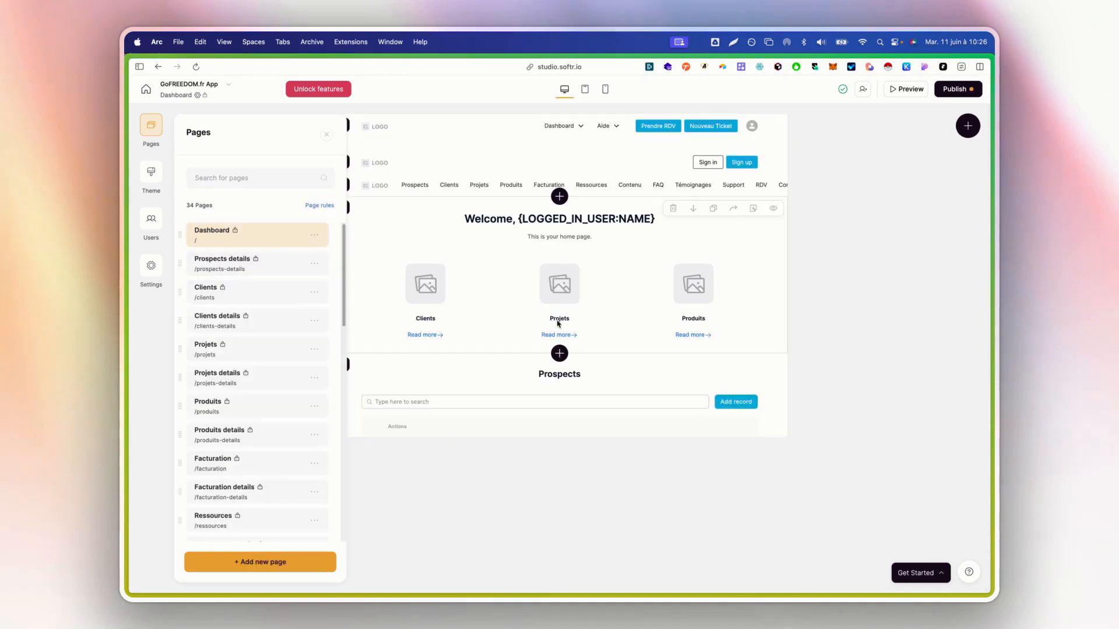
{"action": "left_click", "coordinate": [840, 382]}
{"action": "left_click", "coordinate": [670, 365]}
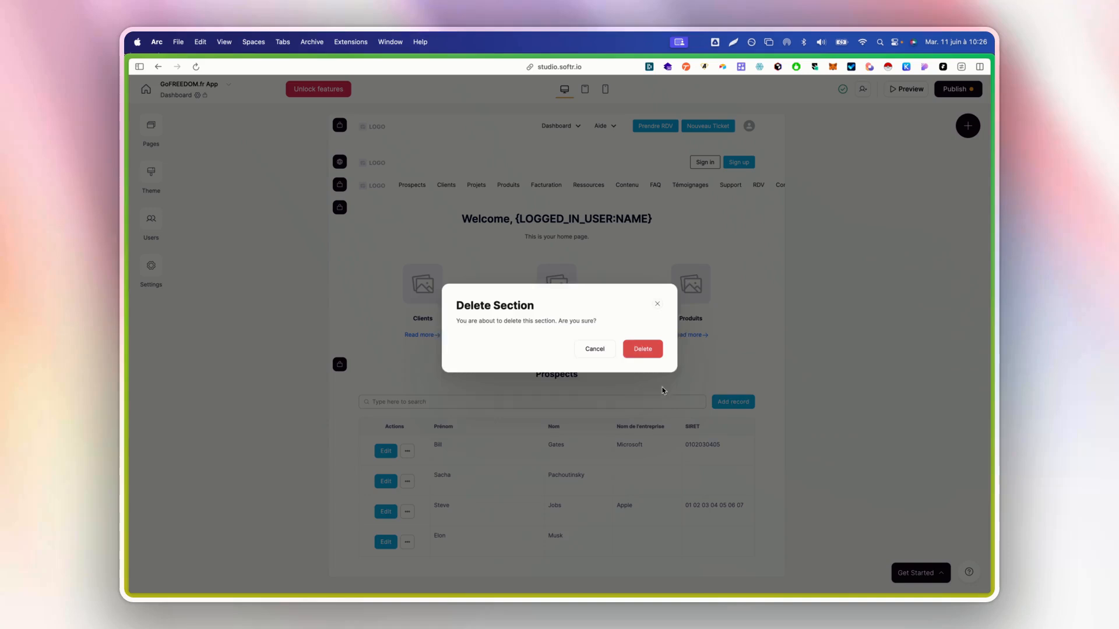
{"action": "left_click", "coordinate": [653, 358]}
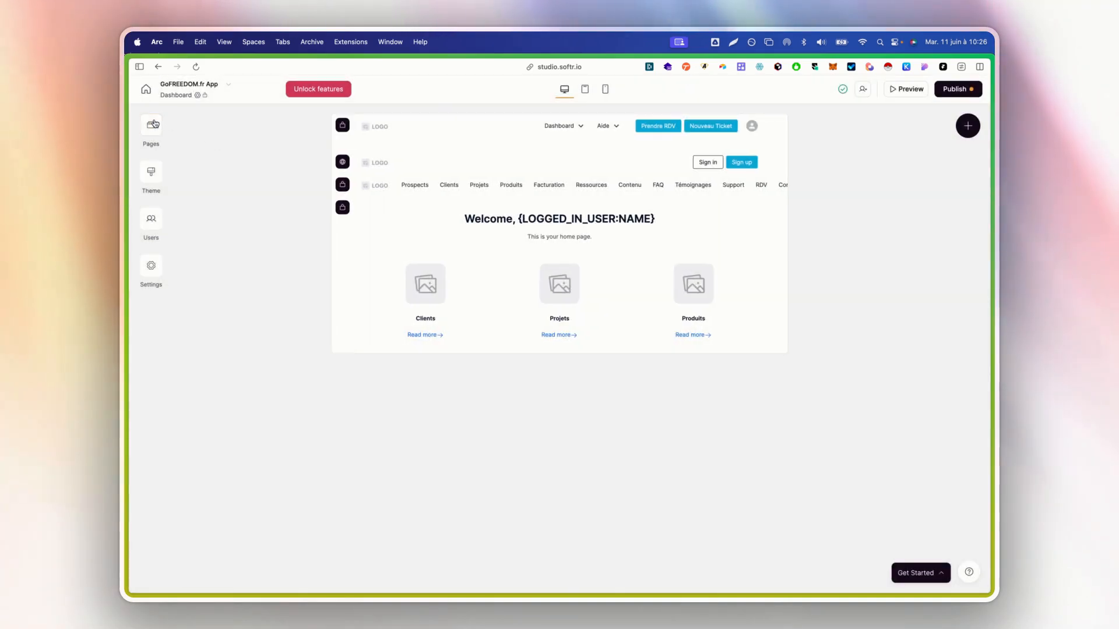
{"action": "left_click", "coordinate": [151, 125]}
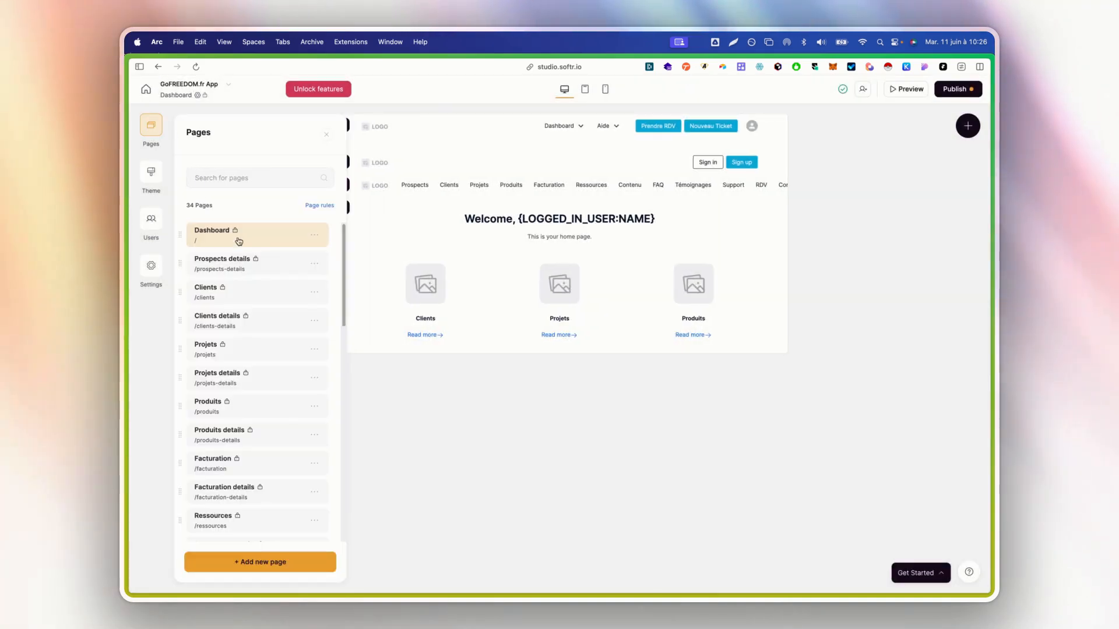
Create a new page named 'Prospects'
{"action": "left_click", "coordinate": [269, 563]}
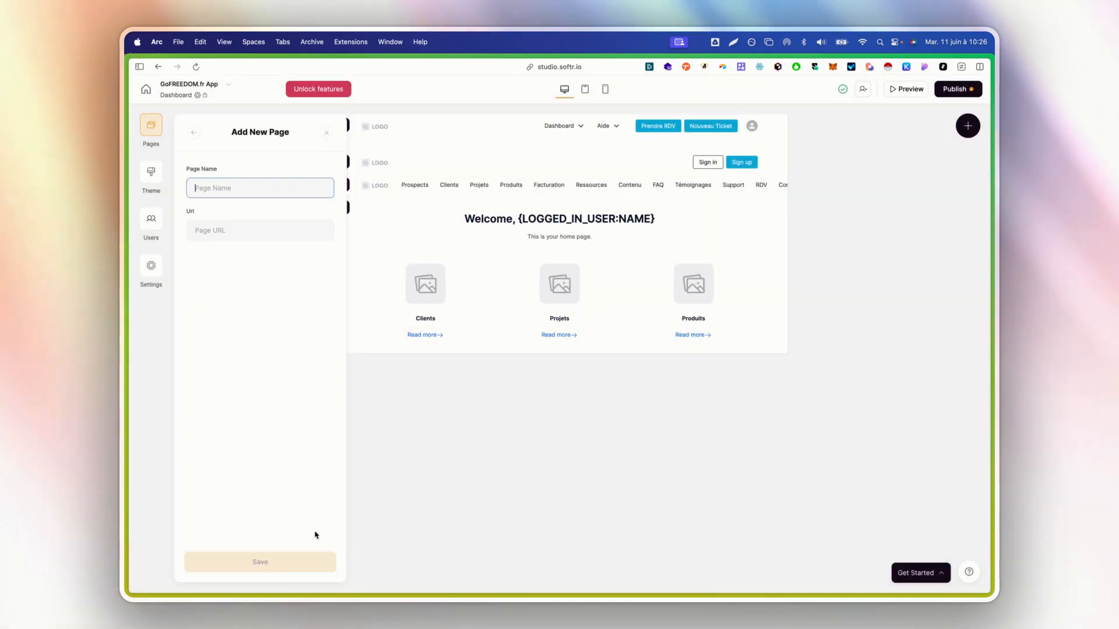
{"action": "type", "text": "Prospects"}
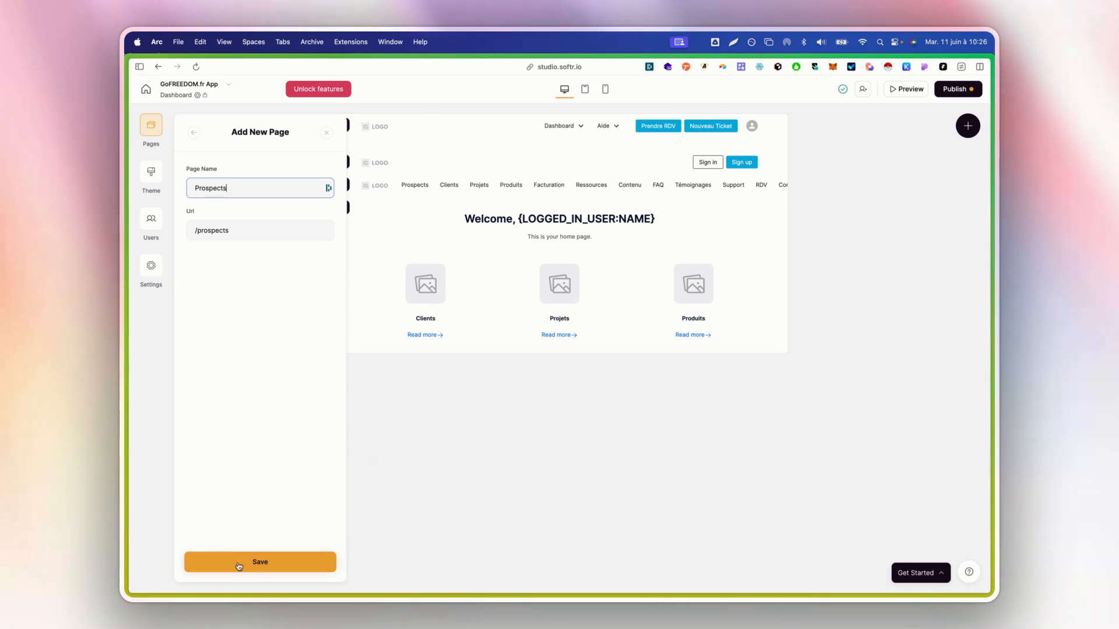
{"action": "left_click", "coordinate": [239, 567]}
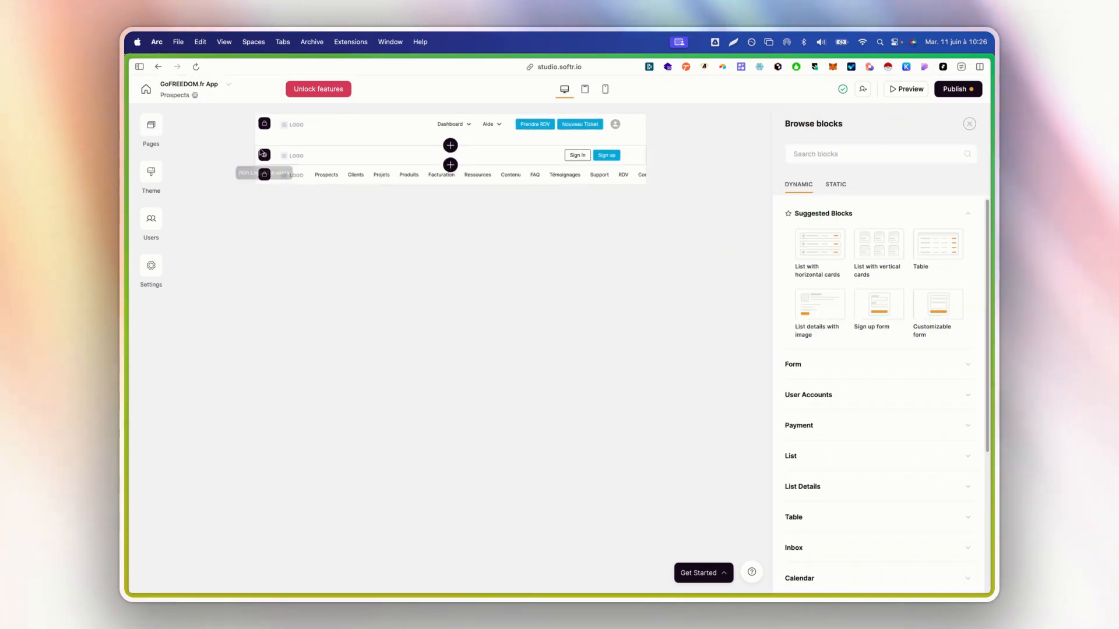
Restrict the Prospects page's visibility to logged-in users in the Admin group
{"action": "left_click", "coordinate": [195, 96]}
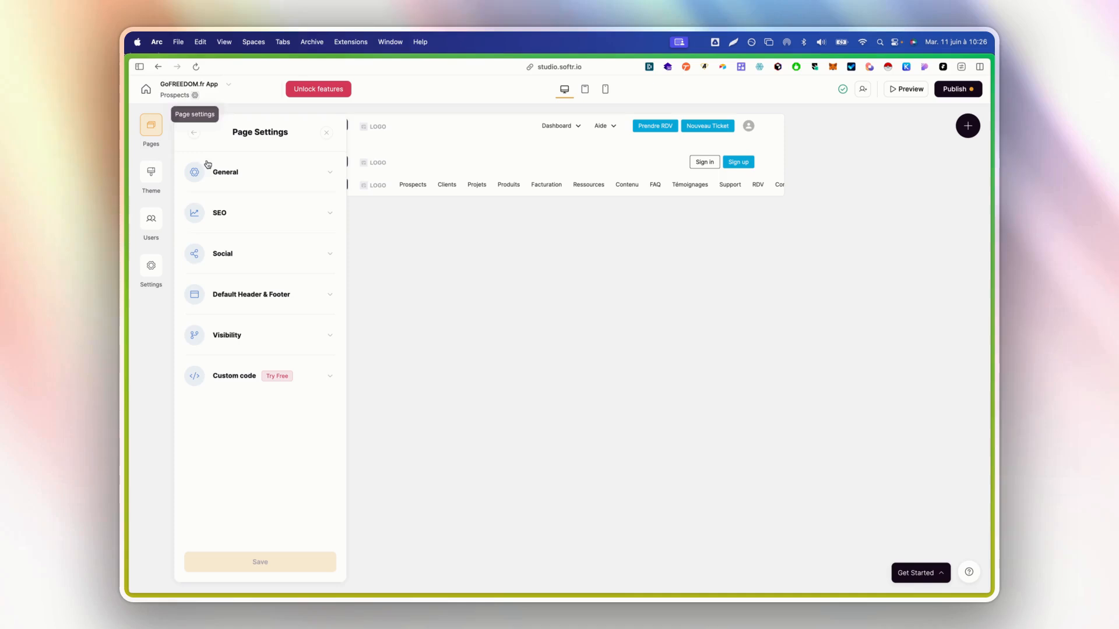
{"action": "left_click", "coordinate": [251, 335]}
{"action": "left_click", "coordinate": [244, 397]}
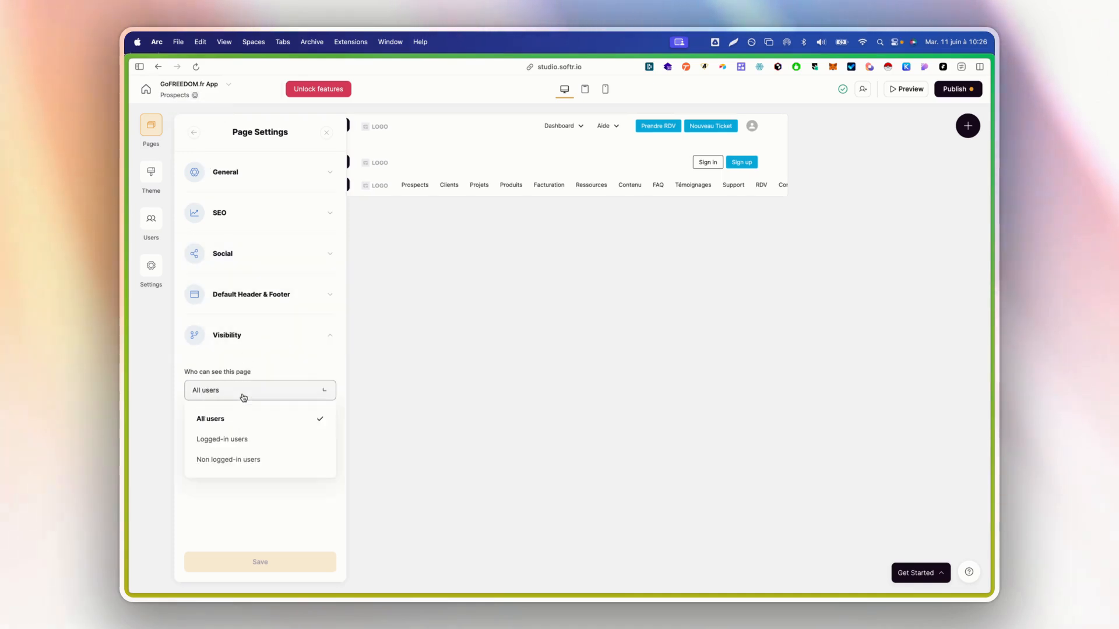
{"action": "left_click", "coordinate": [232, 440]}
{"action": "left_click", "coordinate": [224, 475]}
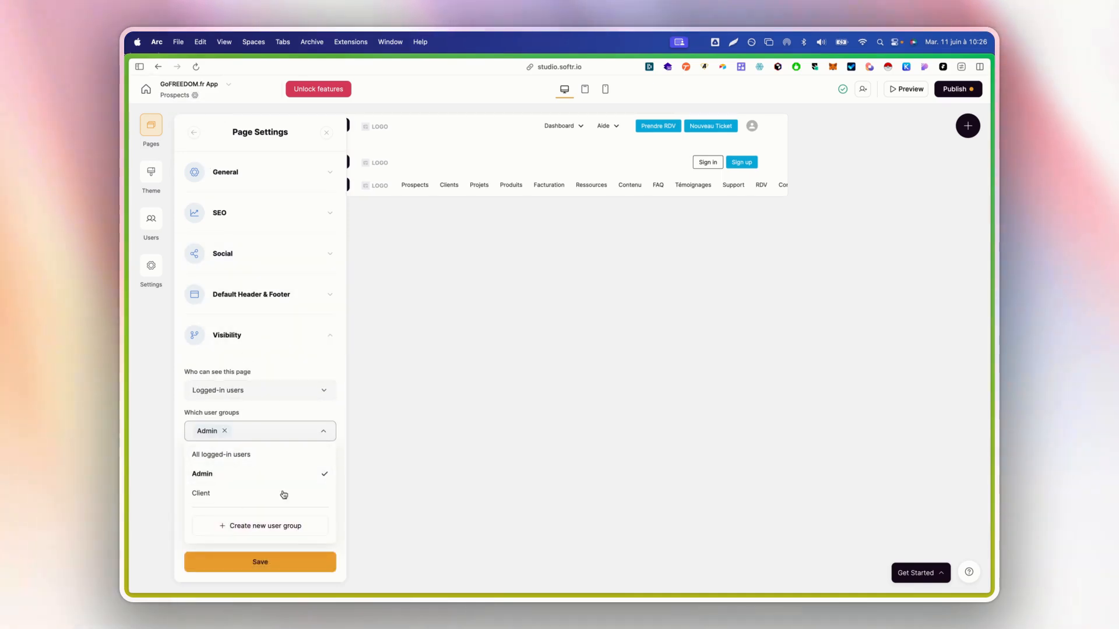
{"action": "left_click", "coordinate": [313, 417]}
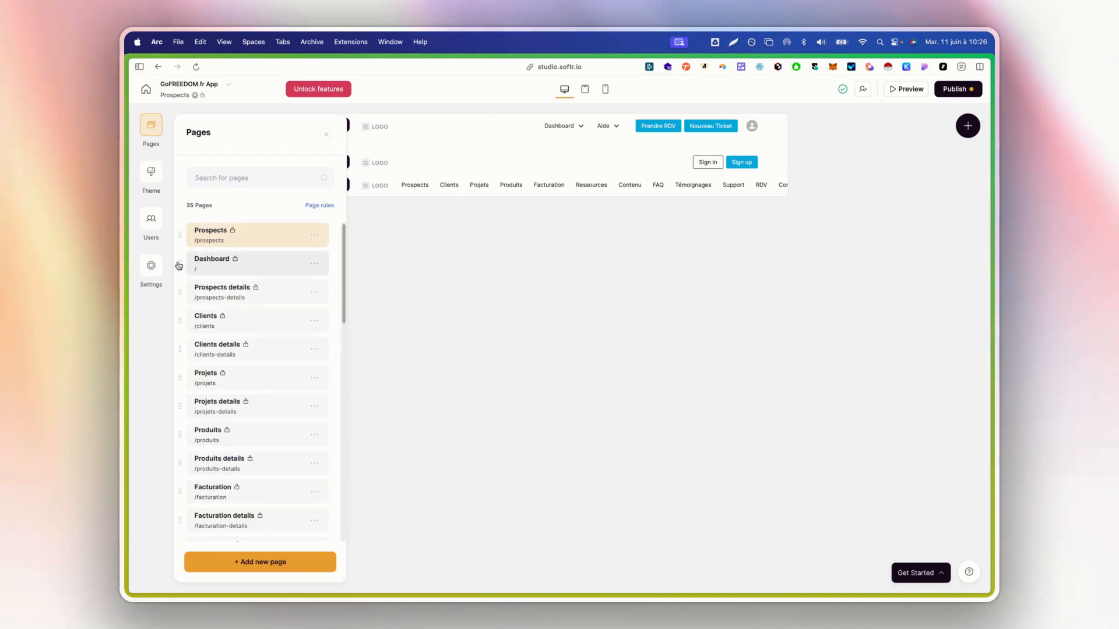
Move Dashboard back to the top of the page list and open the empty Prospects page
{"action": "left_click_drag", "start_coordinate": [179, 266], "coordinate": [200, 257]}
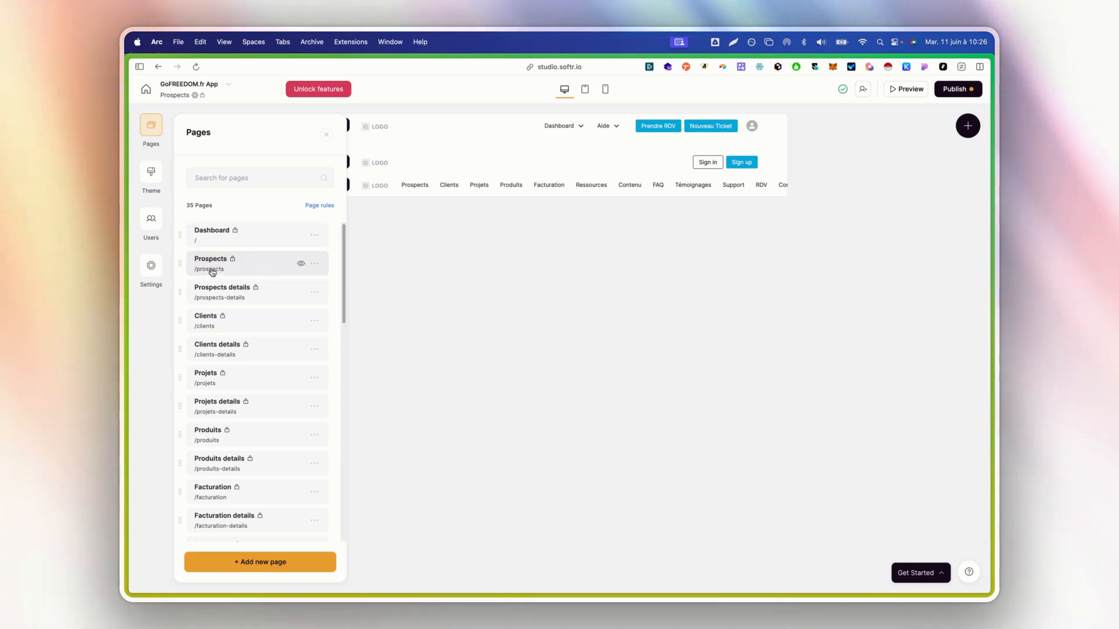
{"action": "left_click", "coordinate": [211, 271]}
{"action": "left_click", "coordinate": [420, 224]}
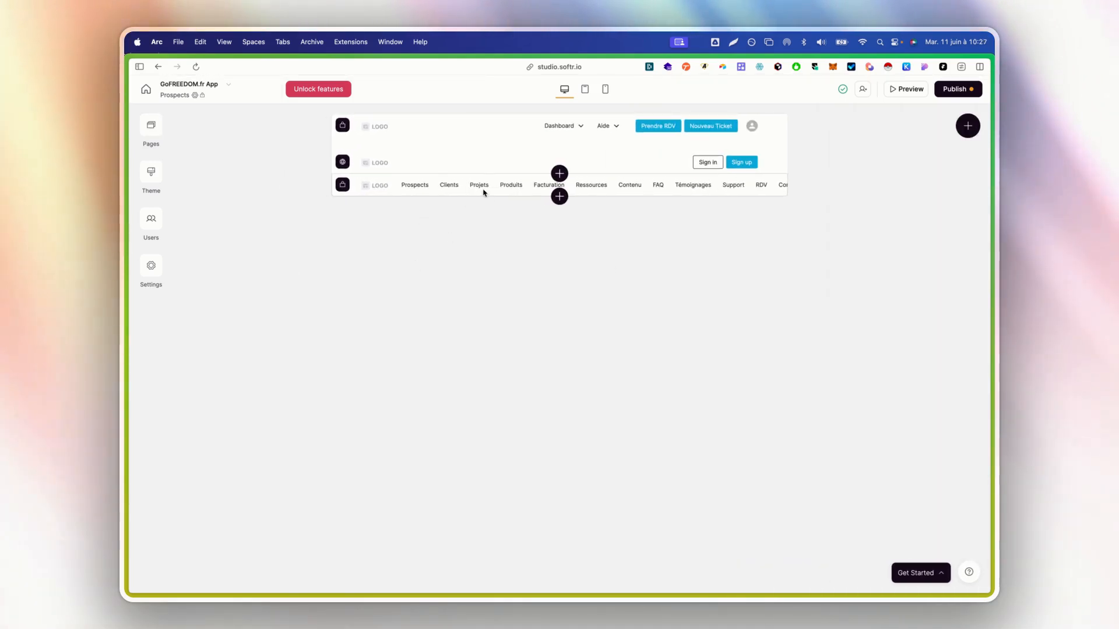
Add a block below the navigation and browse the static Header, Hero and Feature designs
{"action": "mouse_move", "coordinate": [558, 198]}
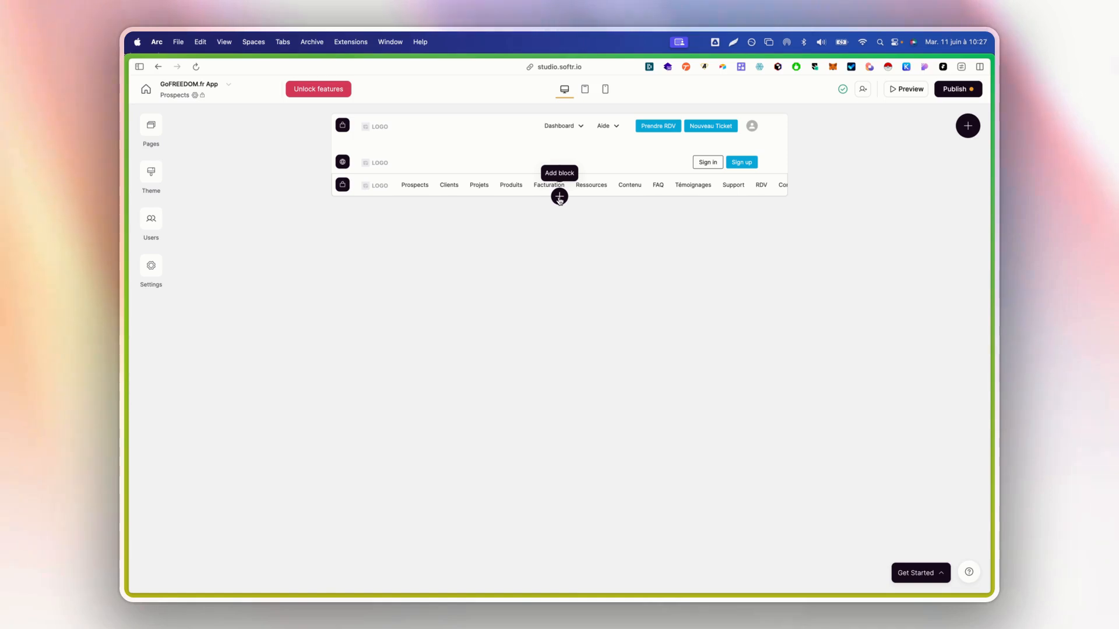
{"action": "left_click", "coordinate": [560, 197]}
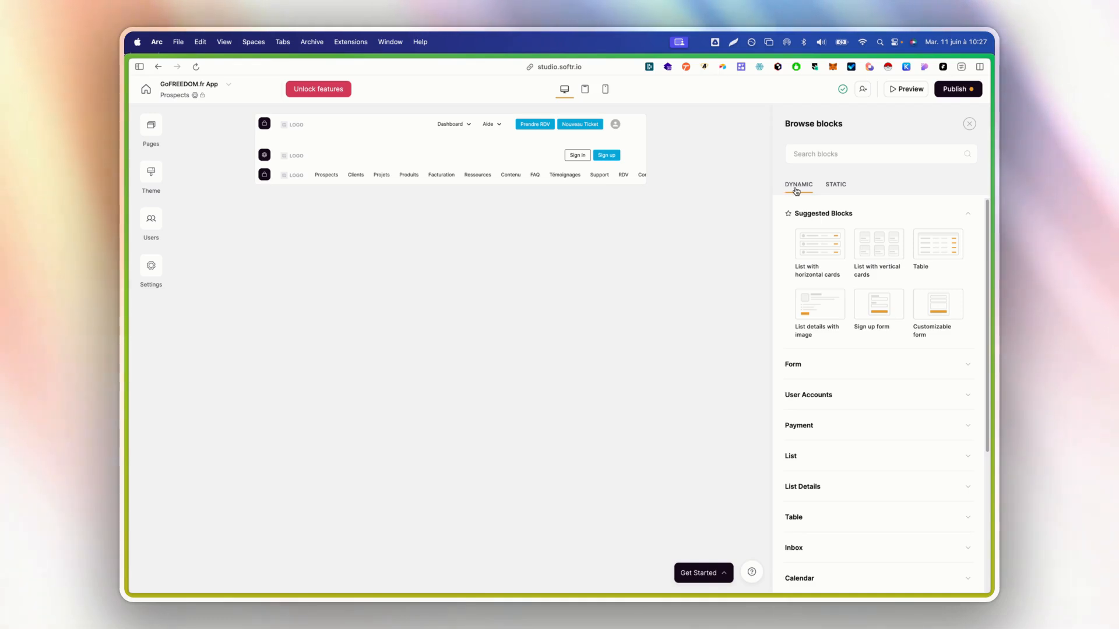
{"action": "left_click", "coordinate": [832, 191]}
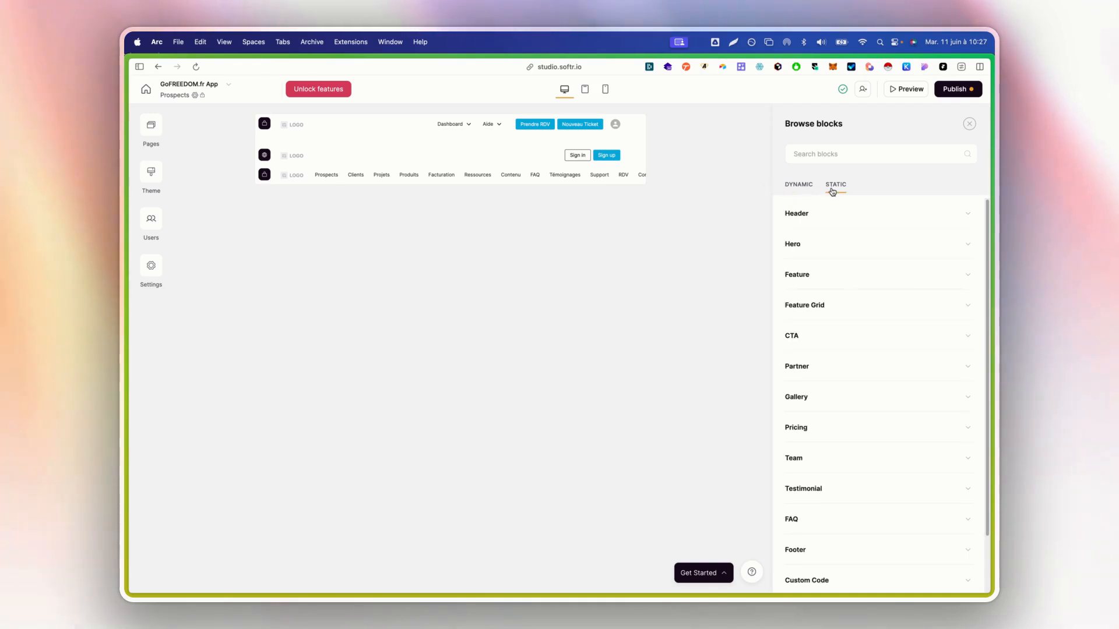
{"action": "left_click", "coordinate": [850, 217]}
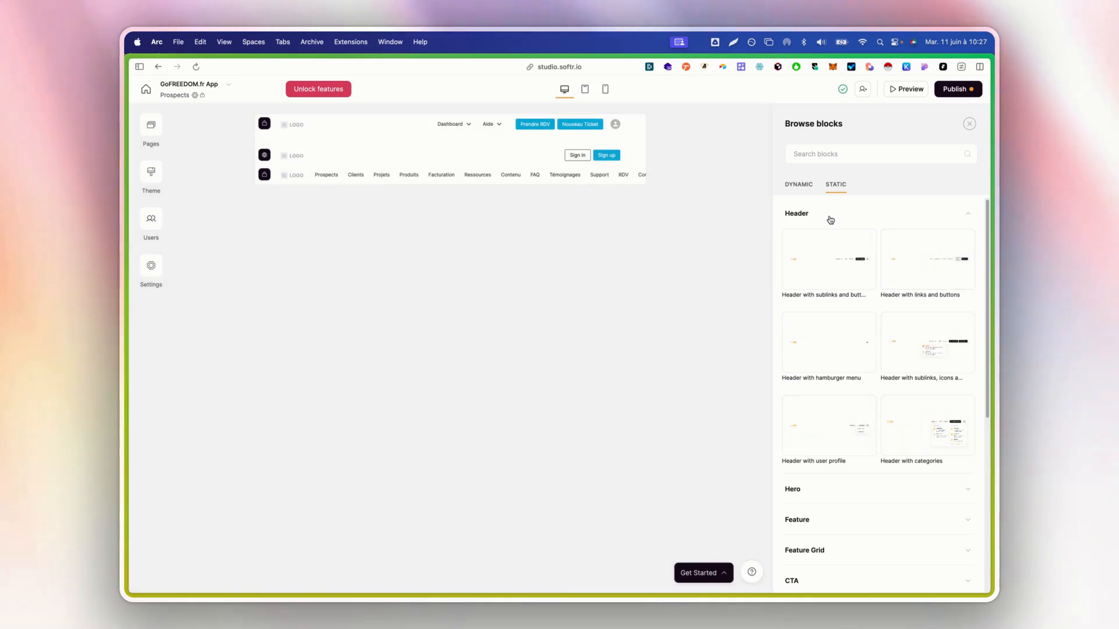
{"action": "left_click", "coordinate": [822, 214]}
{"action": "left_click", "coordinate": [816, 242]}
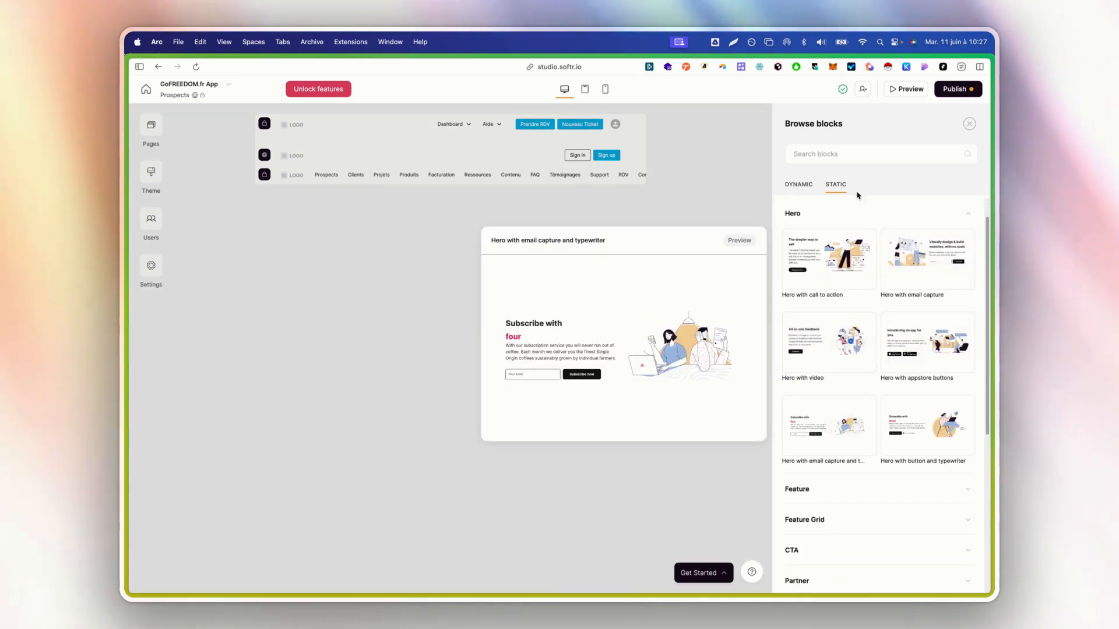
{"action": "left_click", "coordinate": [809, 212]}
{"action": "left_click", "coordinate": [813, 244]}
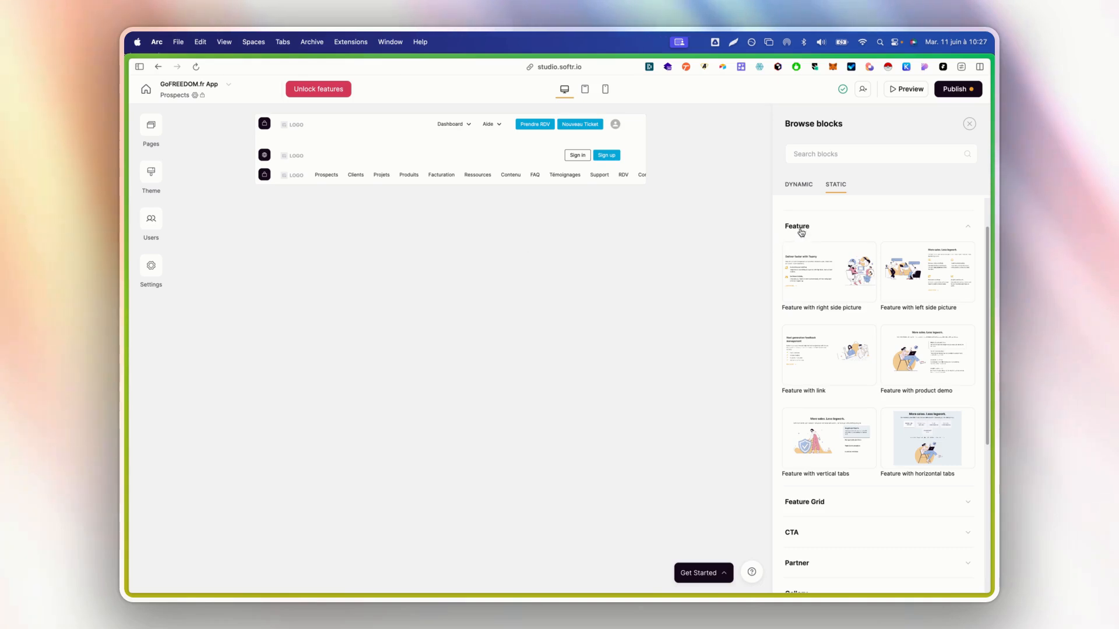
Browse the static Feature Grid, CTA, Partner and Gallery block designs
{"action": "left_click", "coordinate": [814, 232]}
{"action": "left_click", "coordinate": [814, 256]}
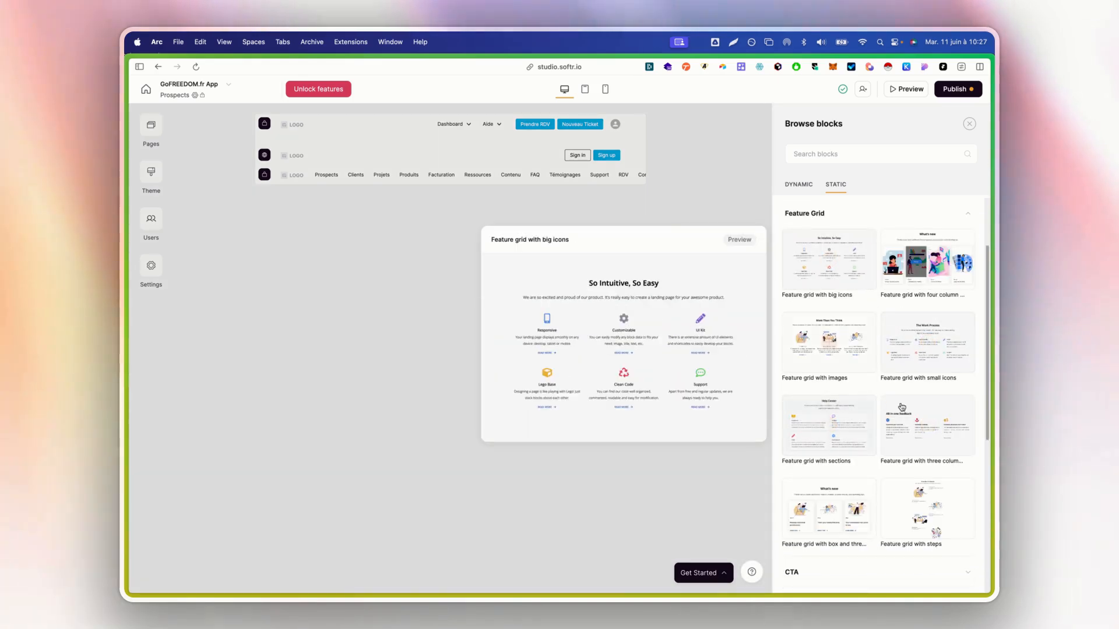
{"action": "scroll", "coordinate": [839, 303], "scroll_direction": "up", "scroll_amount": 3}
{"action": "left_click", "coordinate": [840, 278]}
{"action": "left_click", "coordinate": [841, 294]}
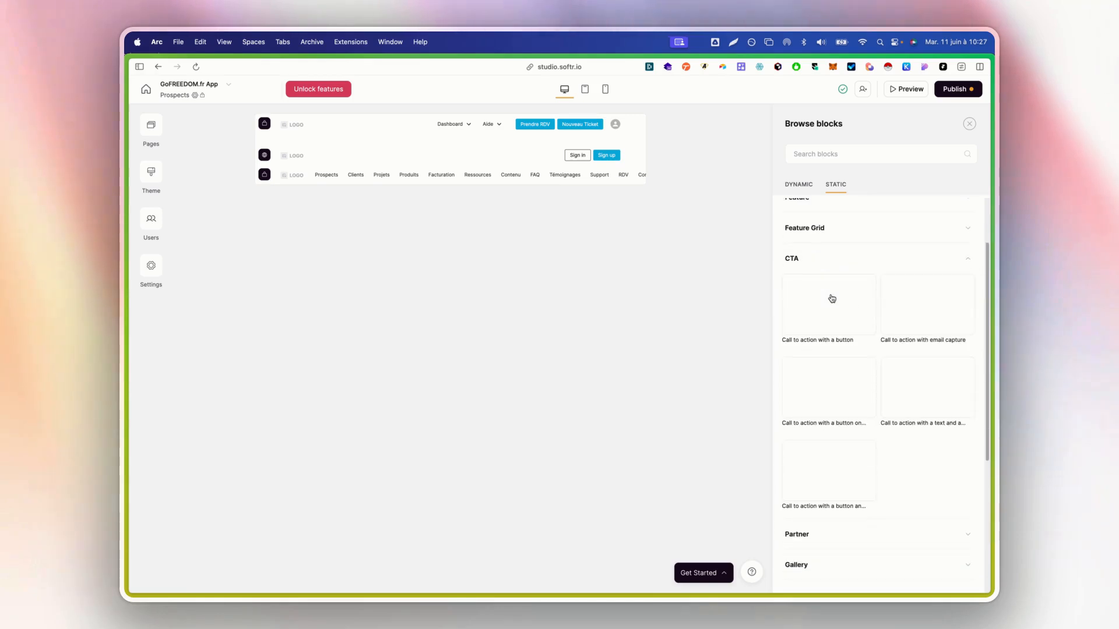
{"action": "mouse_move", "coordinate": [812, 284]}
{"action": "left_click", "coordinate": [819, 221]}
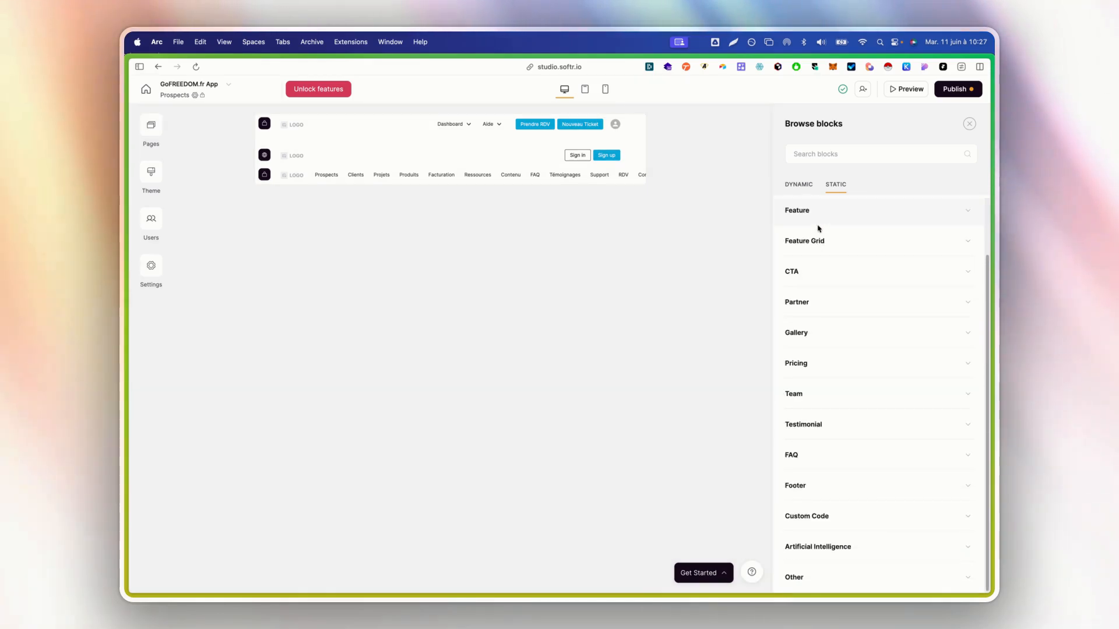
{"action": "left_click", "coordinate": [817, 317]}
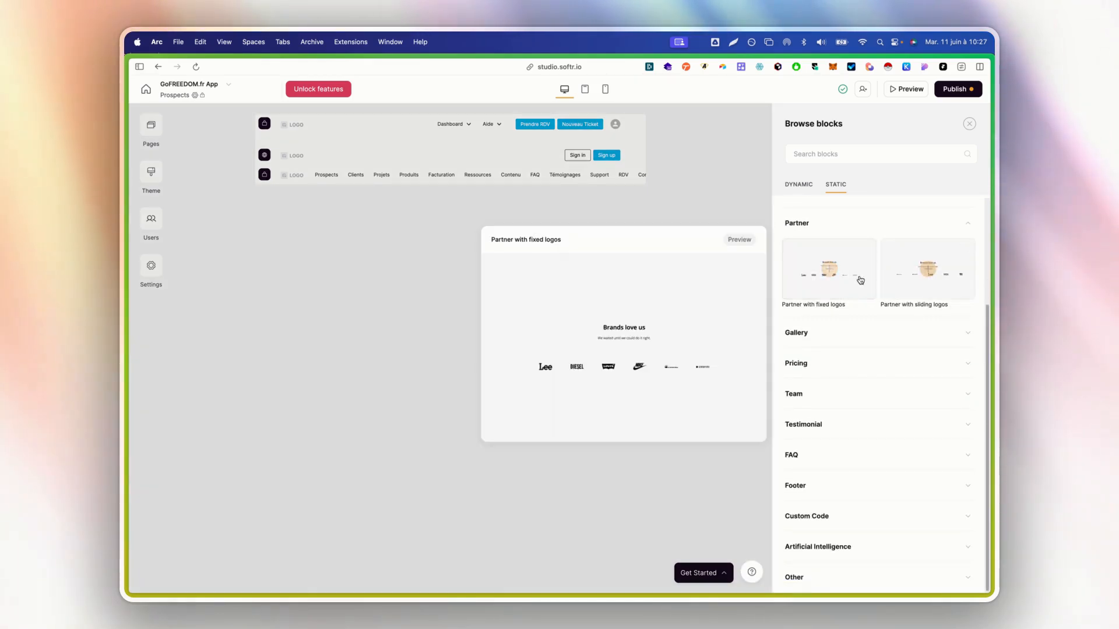
{"action": "mouse_move", "coordinate": [905, 280]}
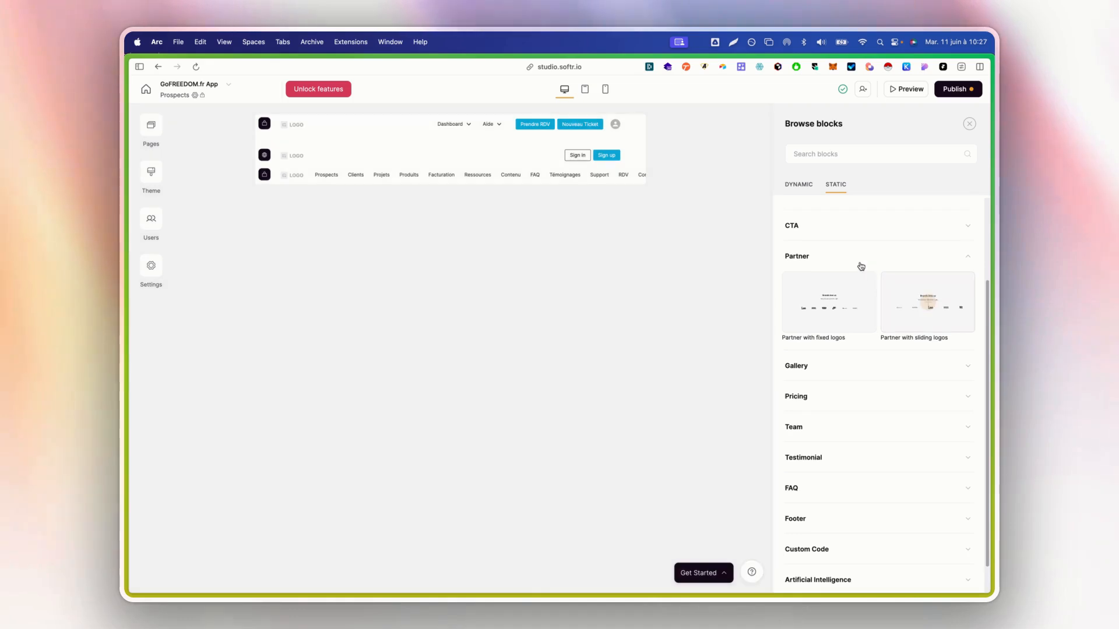
{"action": "left_click", "coordinate": [860, 265]}
{"action": "left_click", "coordinate": [828, 332]}
{"action": "mouse_move", "coordinate": [826, 332]}
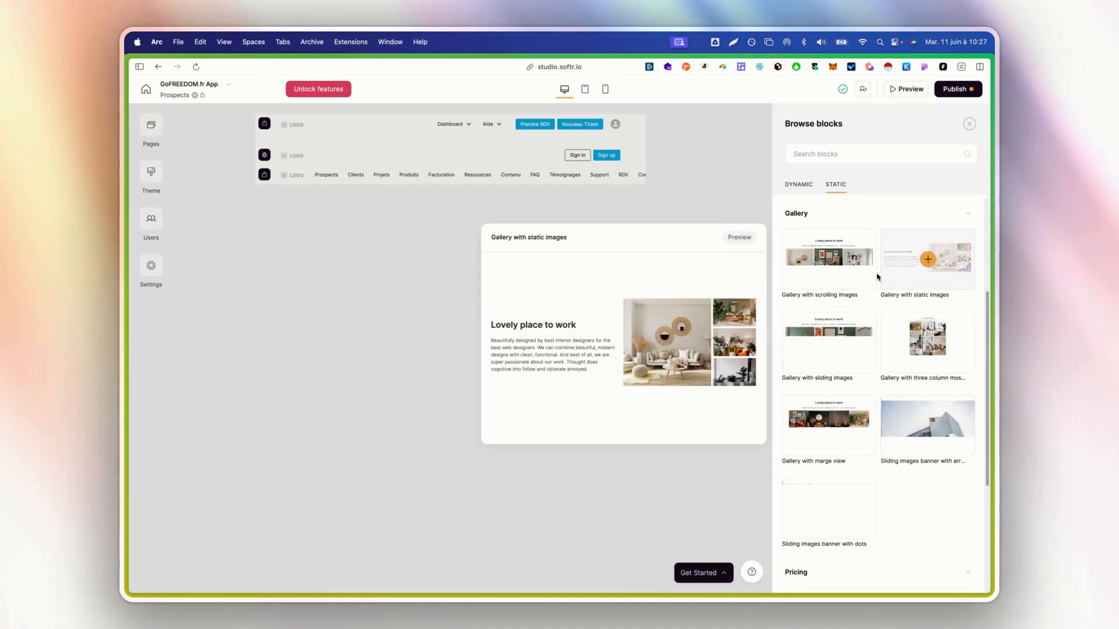
Browse the Pricing, Team, Testimonial and FAQ designs, ending on the Footer templates
{"action": "scroll", "coordinate": [874, 350], "scroll_direction": "up", "scroll_amount": 1}
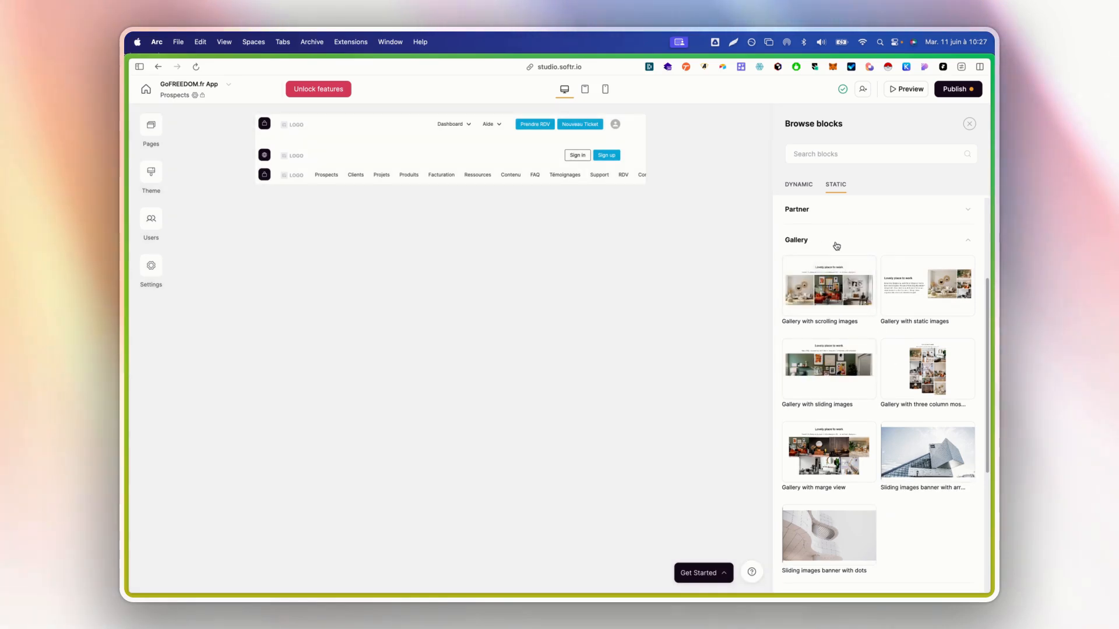
{"action": "left_click", "coordinate": [837, 243]}
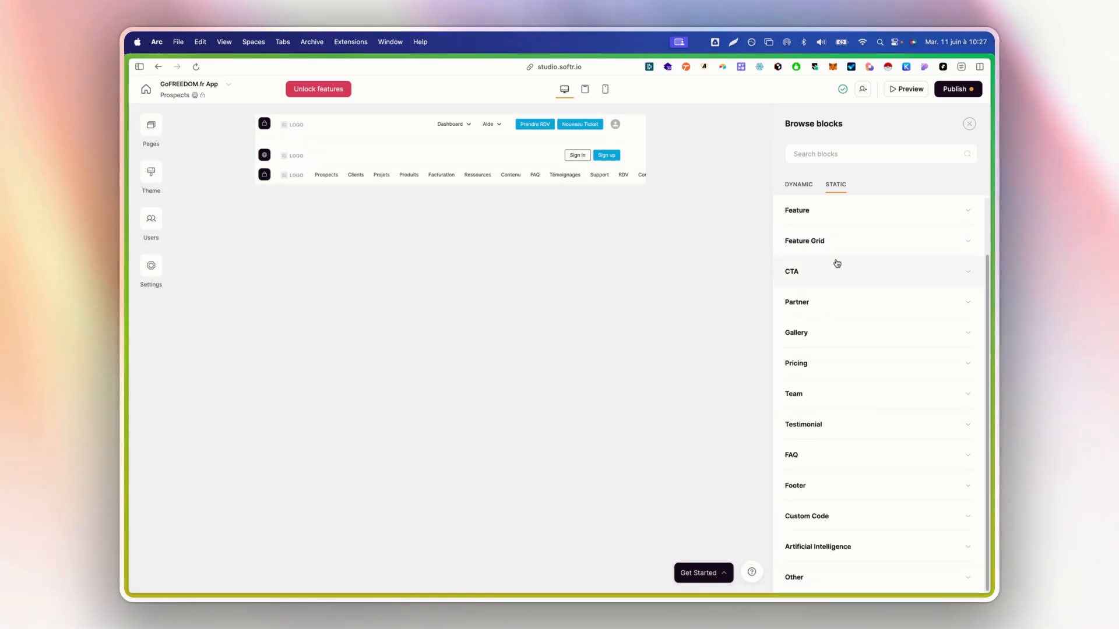
{"action": "left_click", "coordinate": [834, 364]}
{"action": "mouse_move", "coordinate": [842, 357]}
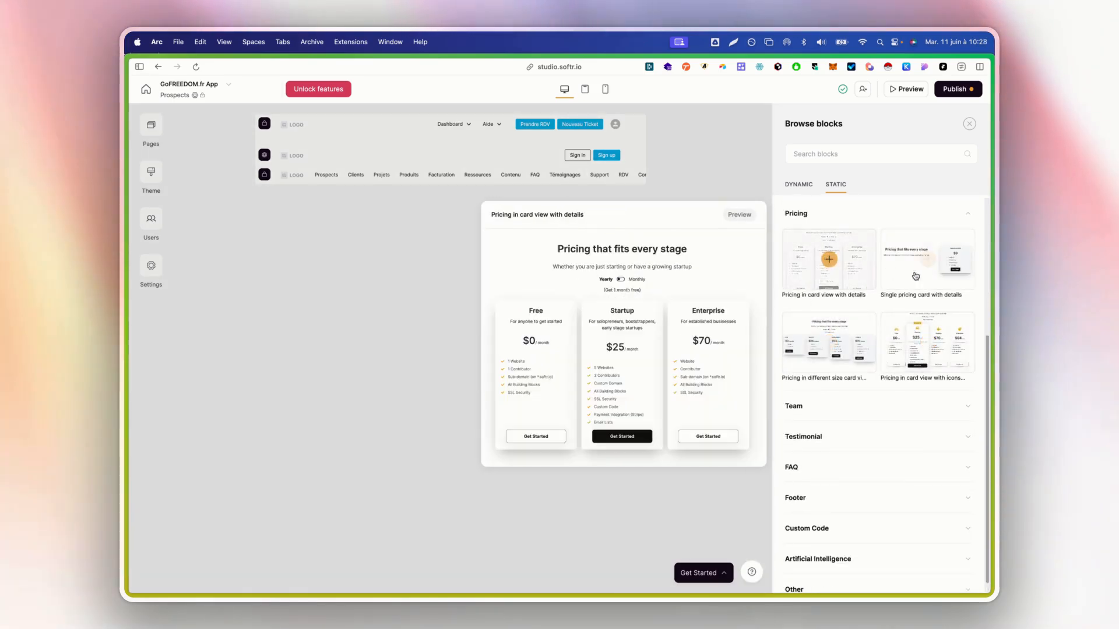
{"action": "left_click", "coordinate": [841, 216]}
{"action": "left_click", "coordinate": [816, 393]}
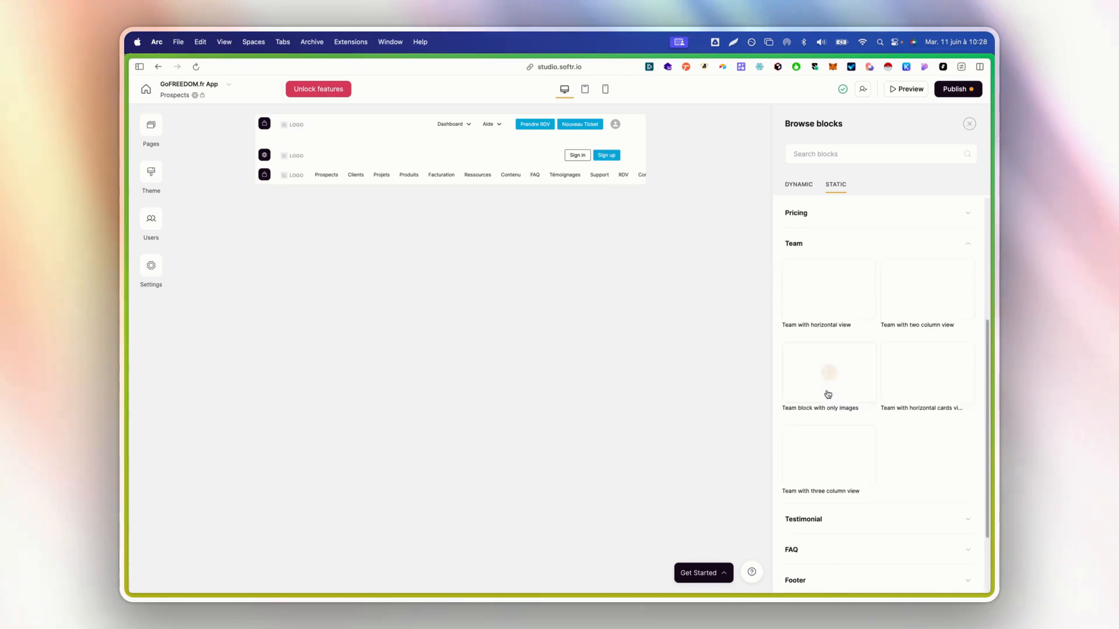
{"action": "scroll", "coordinate": [852, 408], "scroll_direction": "down", "scroll_amount": 1}
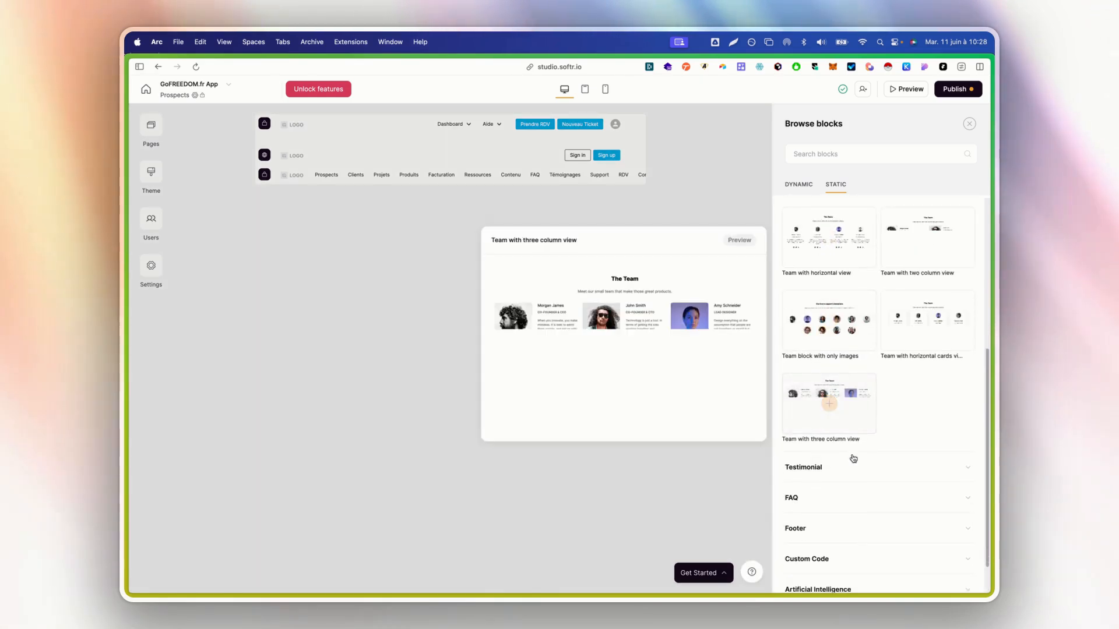
{"action": "left_click", "coordinate": [852, 461]}
{"action": "scroll", "coordinate": [856, 449], "scroll_direction": "down", "scroll_amount": 4}
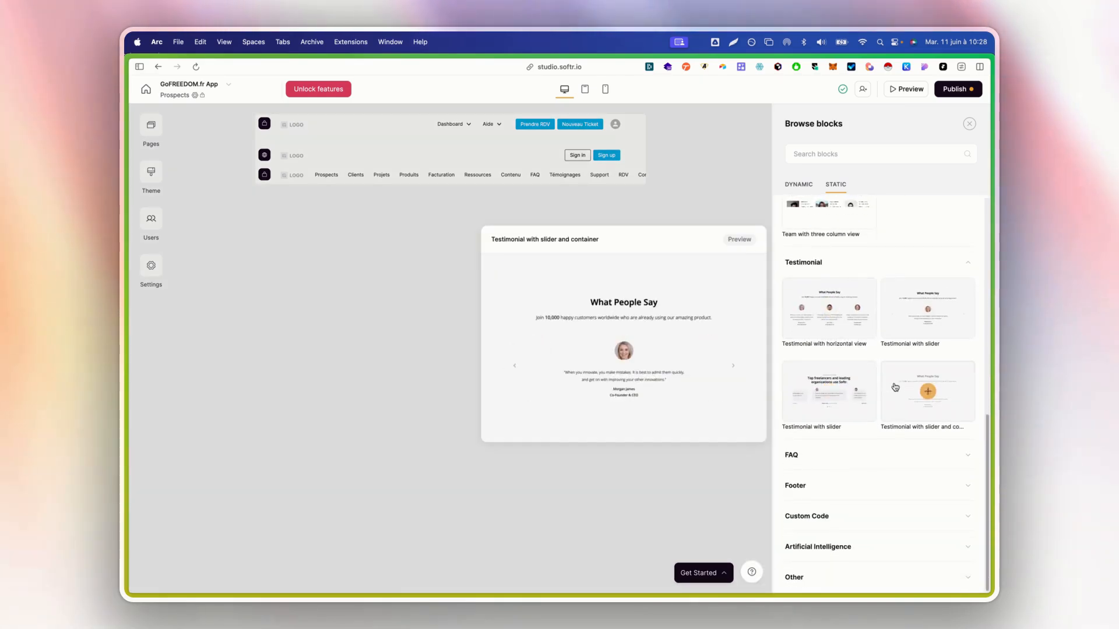
{"action": "left_click", "coordinate": [792, 459]}
{"action": "scroll", "coordinate": [874, 408], "scroll_direction": "down", "scroll_amount": 3}
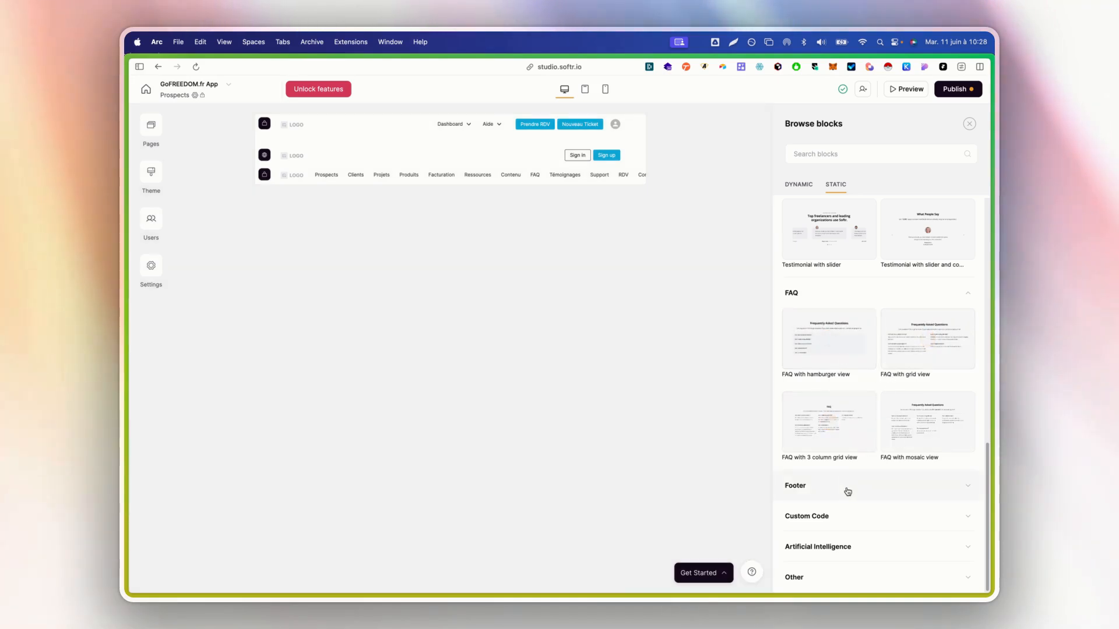
{"action": "left_click", "coordinate": [847, 487]}
{"action": "scroll", "coordinate": [874, 419], "scroll_direction": "down", "scroll_amount": 3}
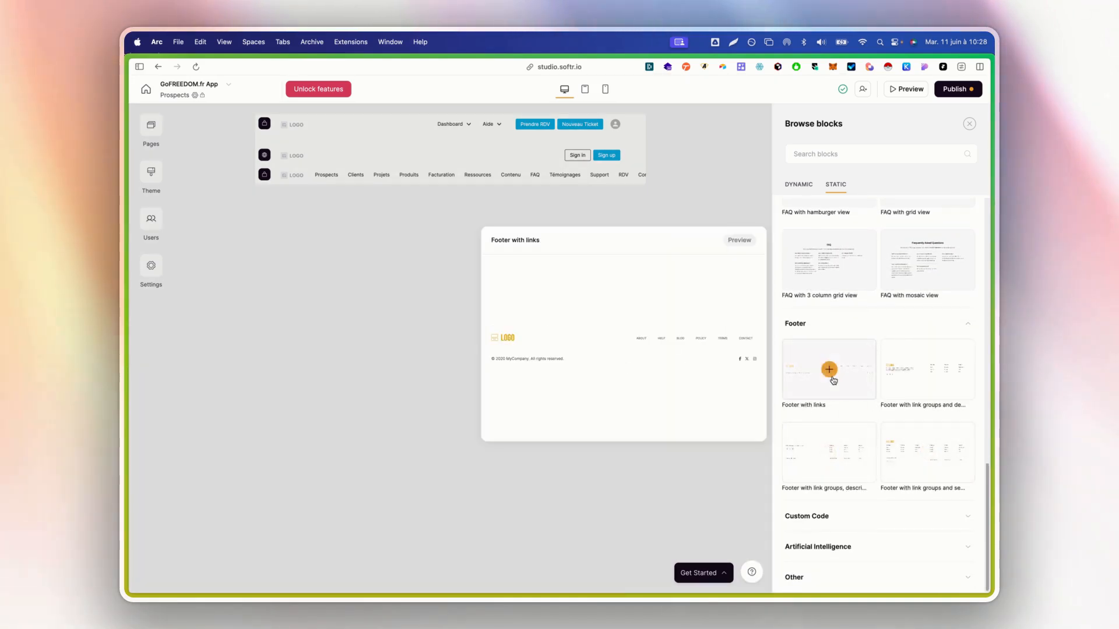
Add the Footer with links block to the Prospects page and reopen the block library below it
{"action": "left_click", "coordinate": [829, 370]}
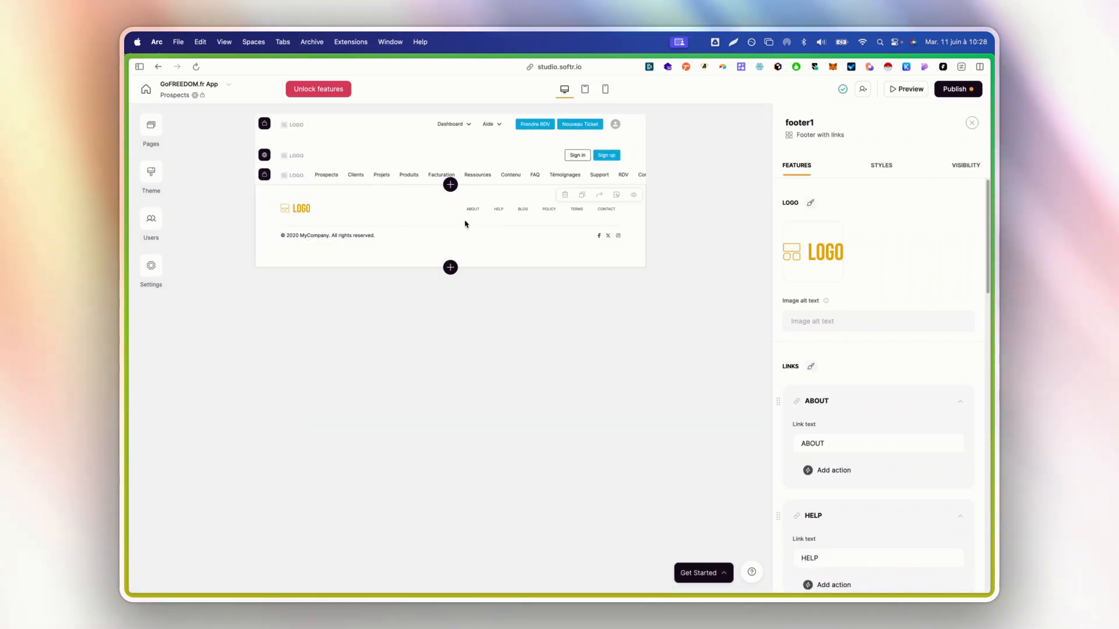
{"action": "left_click", "coordinate": [449, 183]}
{"action": "scroll", "coordinate": [868, 354], "scroll_direction": "down", "scroll_amount": 4}
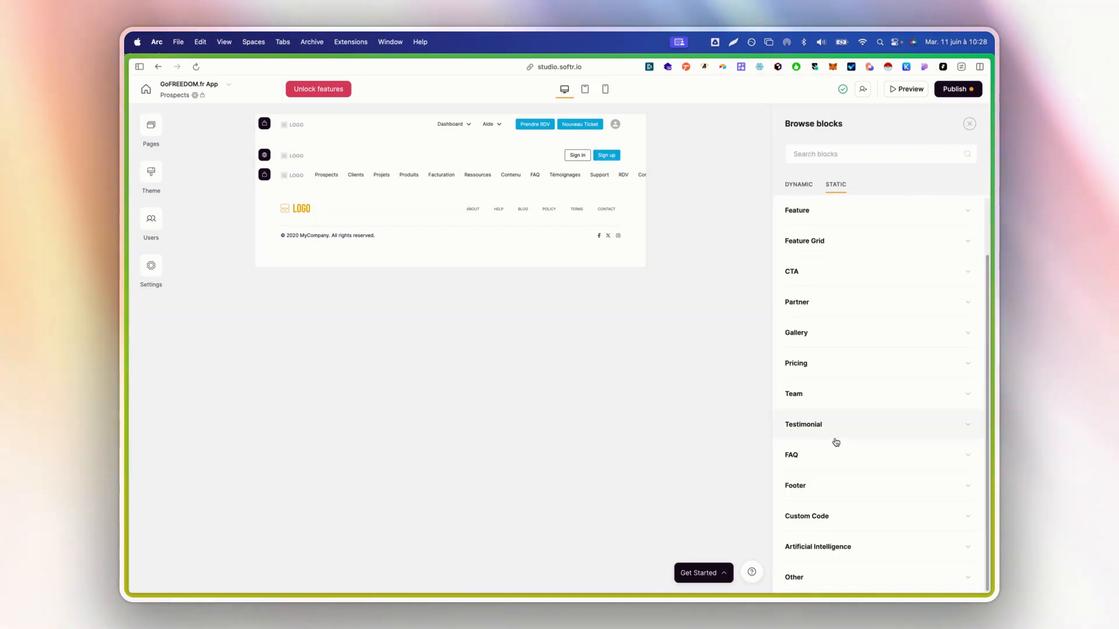
Preview the static Artificial Intelligence and Other block designs
{"action": "left_click", "coordinate": [844, 539]}
{"action": "mouse_move", "coordinate": [848, 534]}
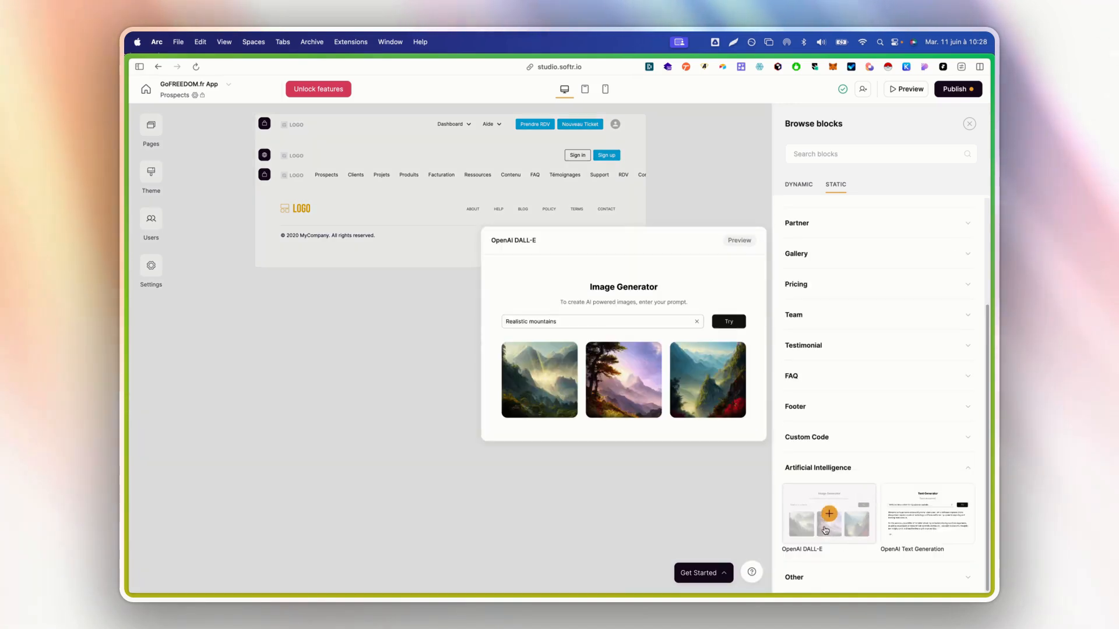
{"action": "mouse_move", "coordinate": [912, 542]}
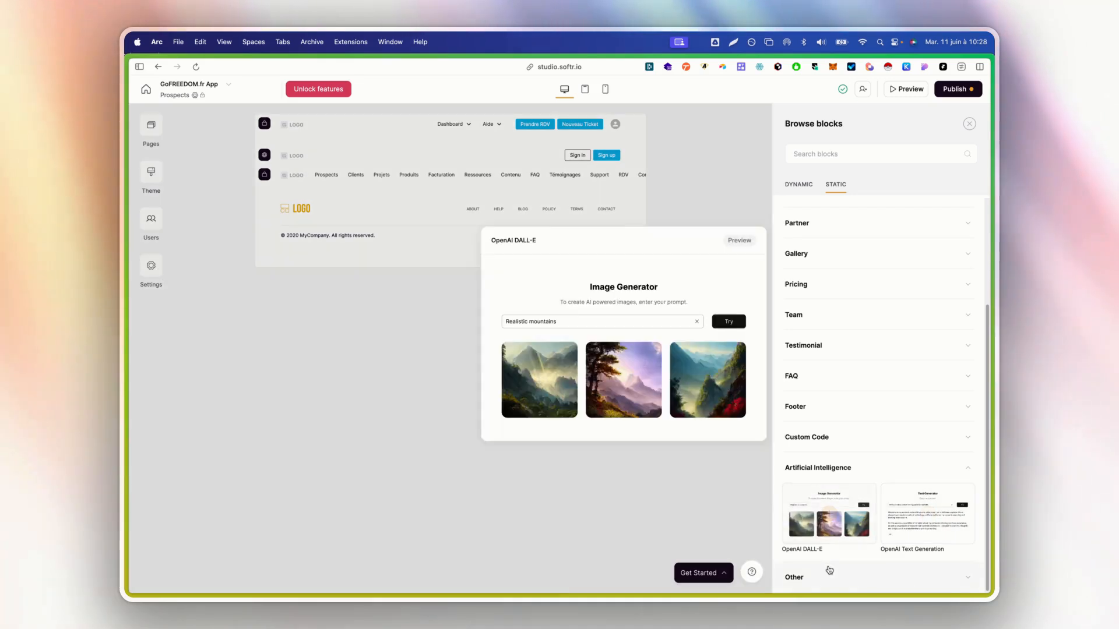
{"action": "left_click", "coordinate": [816, 577]}
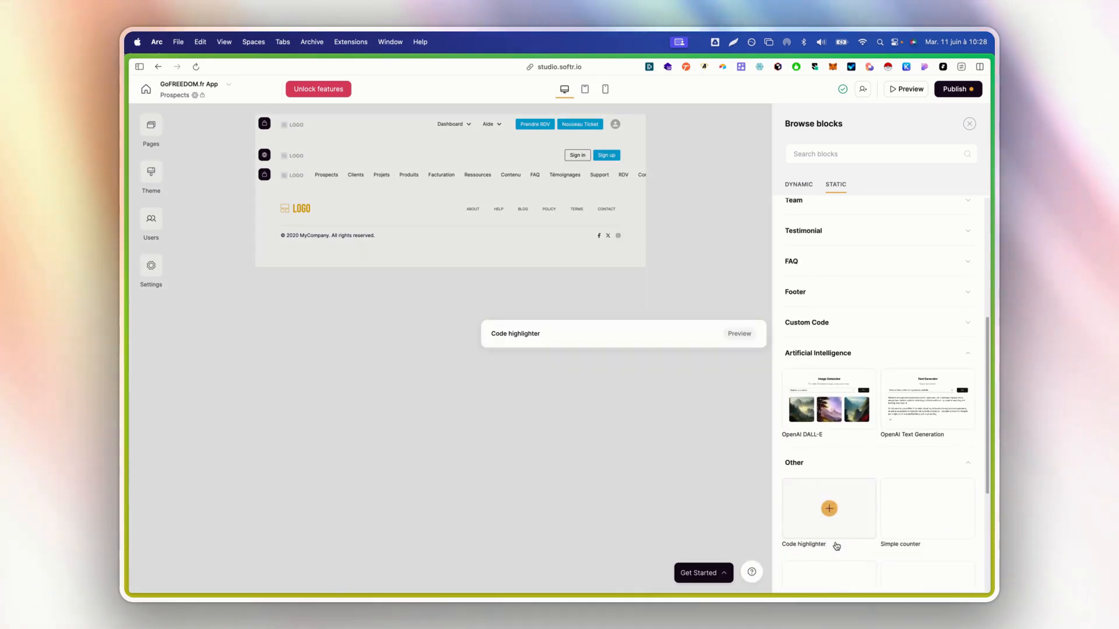
{"action": "scroll", "coordinate": [835, 350], "scroll_direction": "down", "scroll_amount": 4}
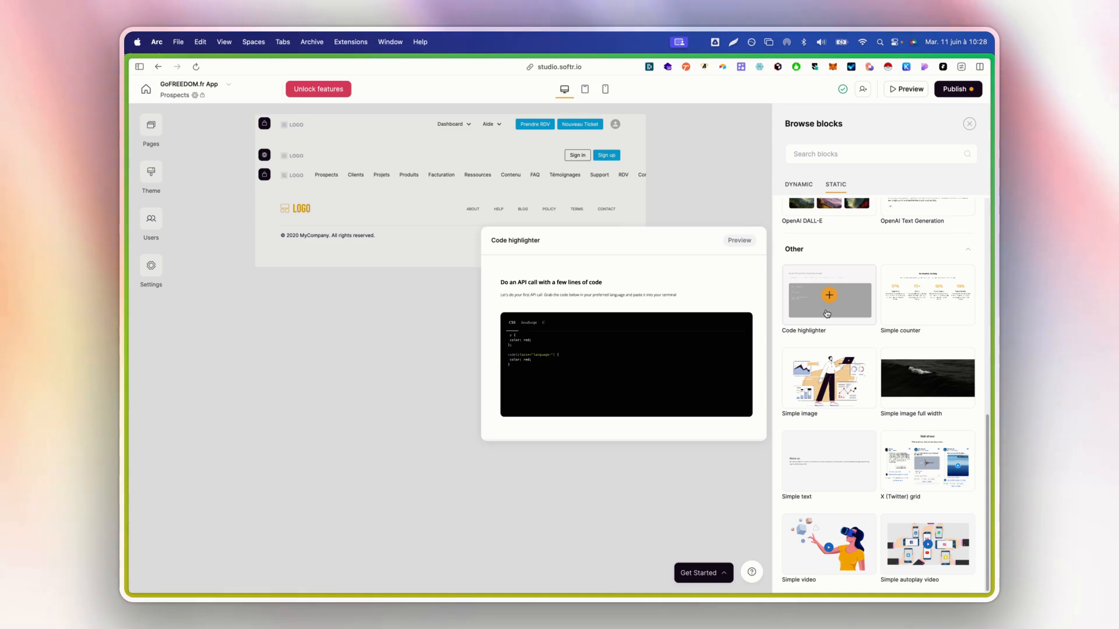
{"action": "mouse_move", "coordinate": [922, 306]}
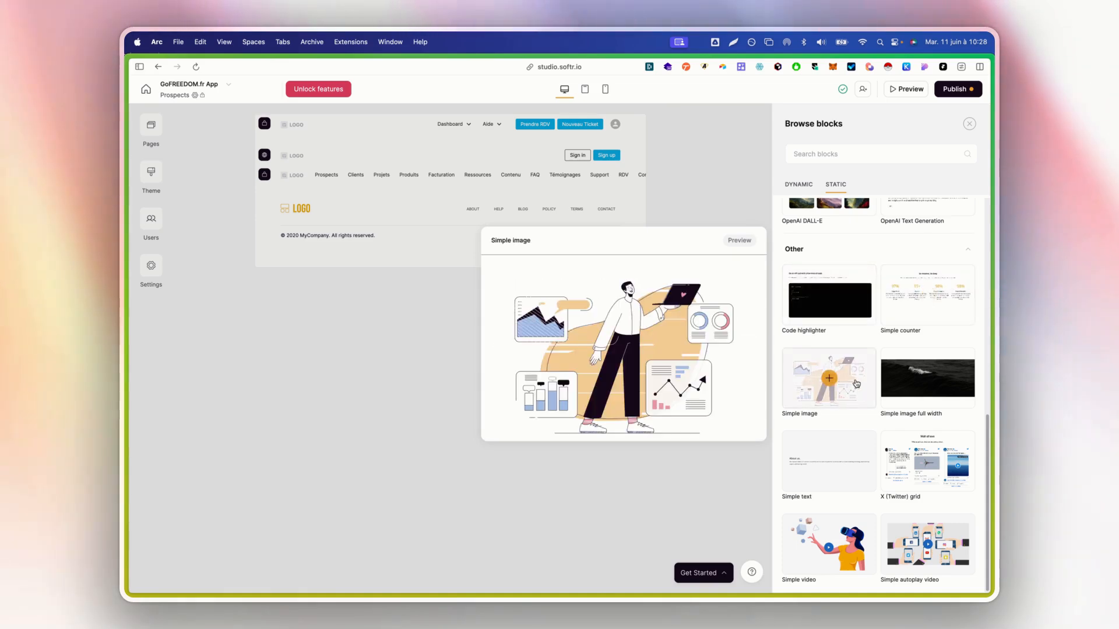
{"action": "mouse_move", "coordinate": [927, 385]}
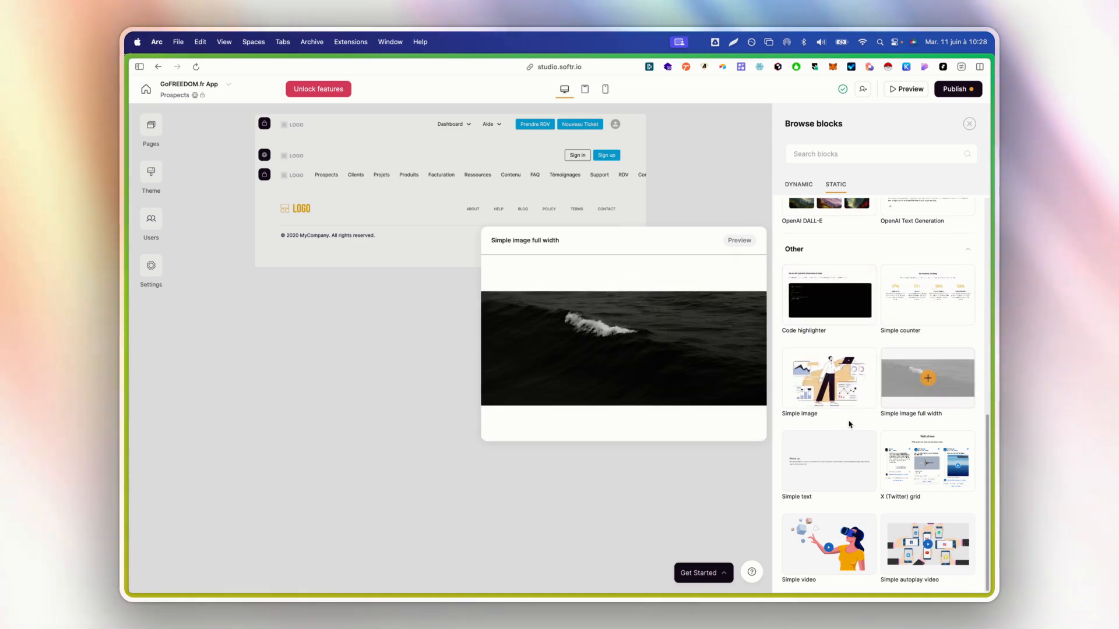
{"action": "mouse_move", "coordinate": [820, 456]}
{"action": "mouse_move", "coordinate": [887, 484]}
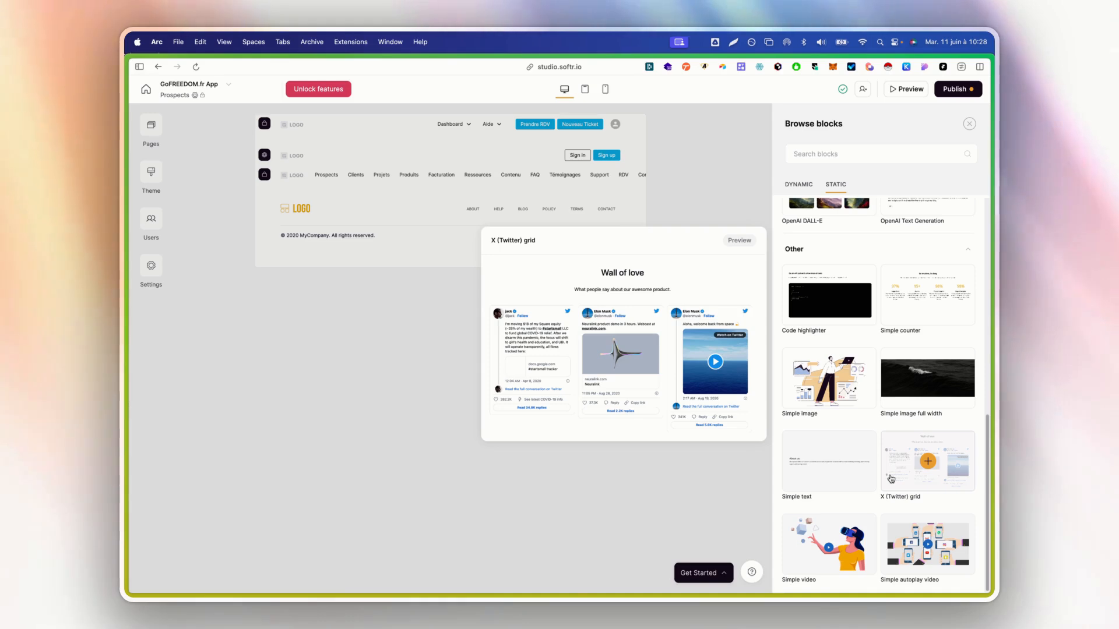
{"action": "mouse_move", "coordinate": [798, 536]}
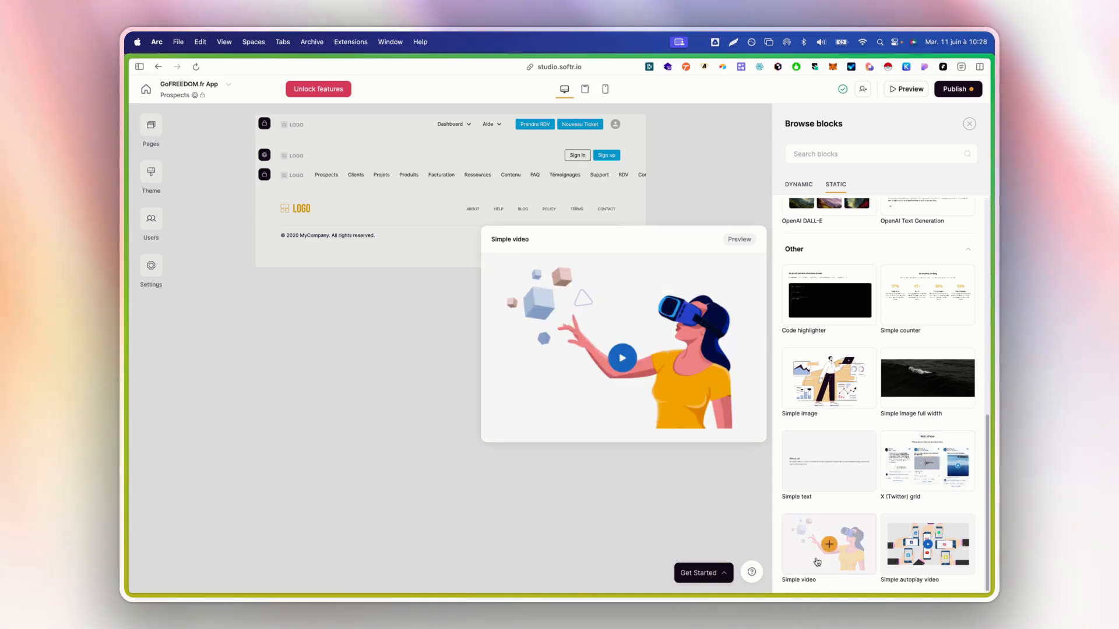
Switch the block library to the DYNAMIC data-driven blocks
{"action": "scroll", "coordinate": [909, 542], "scroll_direction": "up", "scroll_amount": 5}
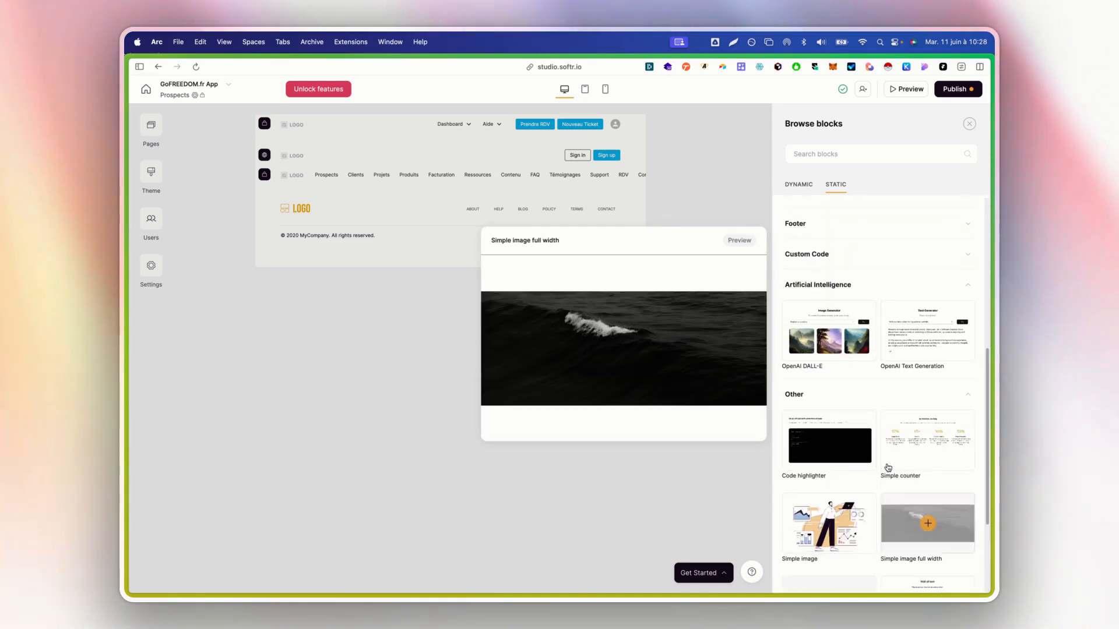
{"action": "scroll", "coordinate": [887, 468], "scroll_direction": "up", "scroll_amount": 8}
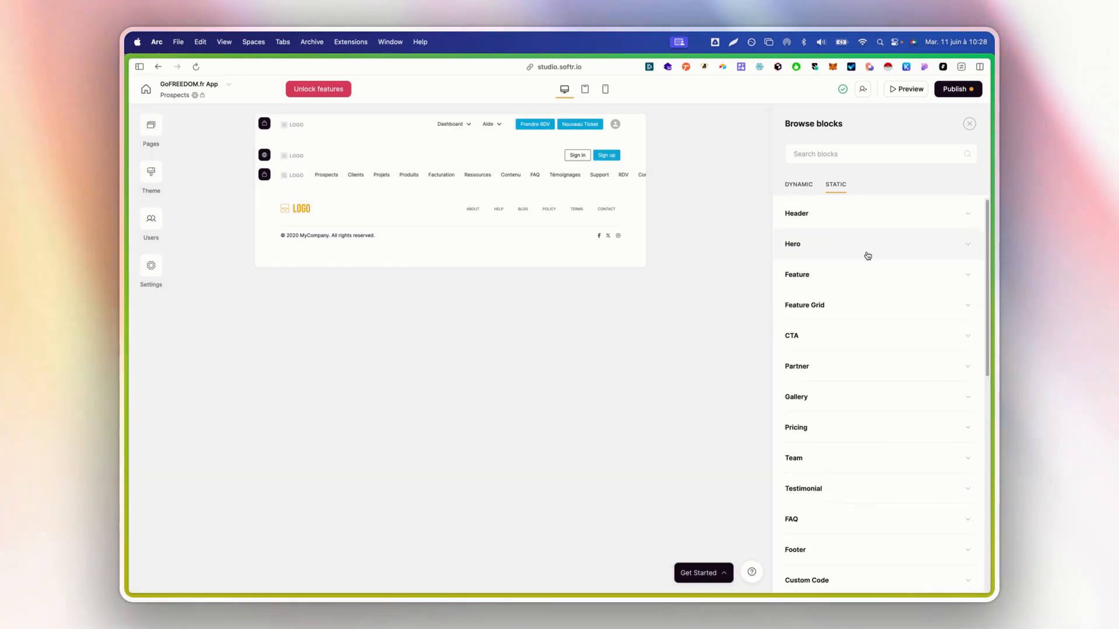
{"action": "left_click", "coordinate": [807, 192]}
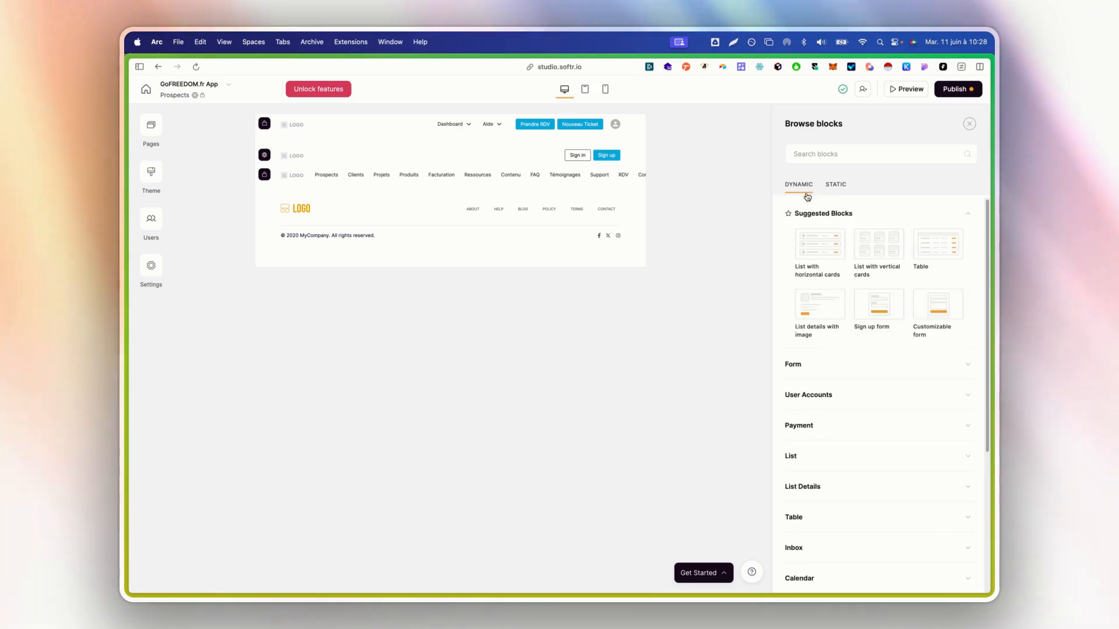
{"action": "scroll", "coordinate": [839, 320], "scroll_direction": "down", "scroll_amount": 1}
Preview the dynamic Form, User Accounts, Payment and List block templates
{"action": "left_click", "coordinate": [843, 328]}
{"action": "scroll", "coordinate": [845, 321], "scroll_direction": "down", "scroll_amount": 4}
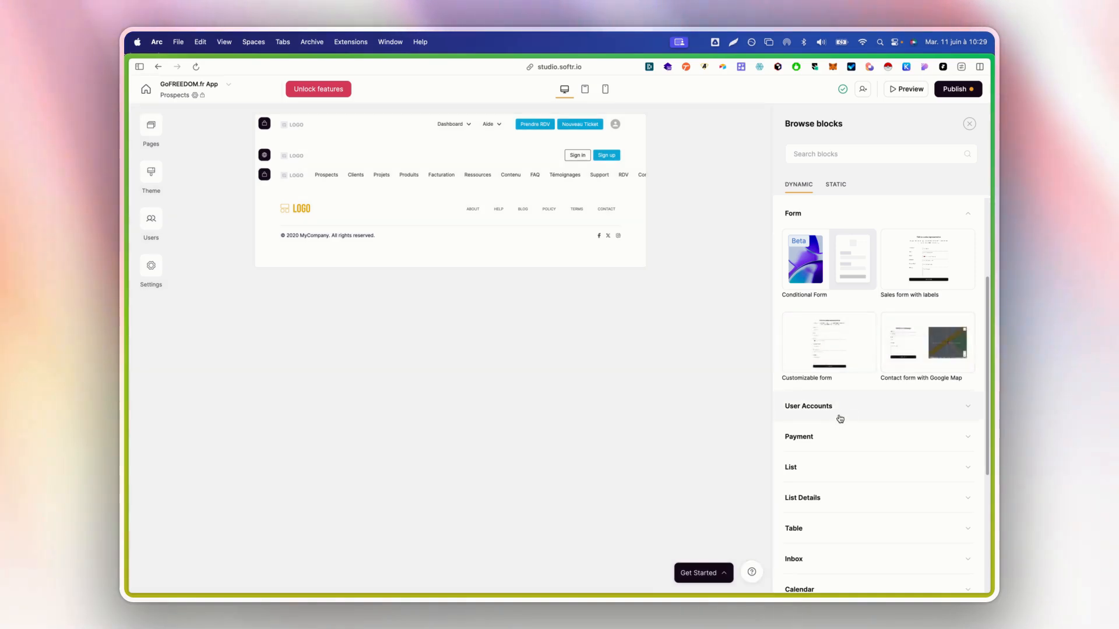
{"action": "left_click", "coordinate": [839, 408]}
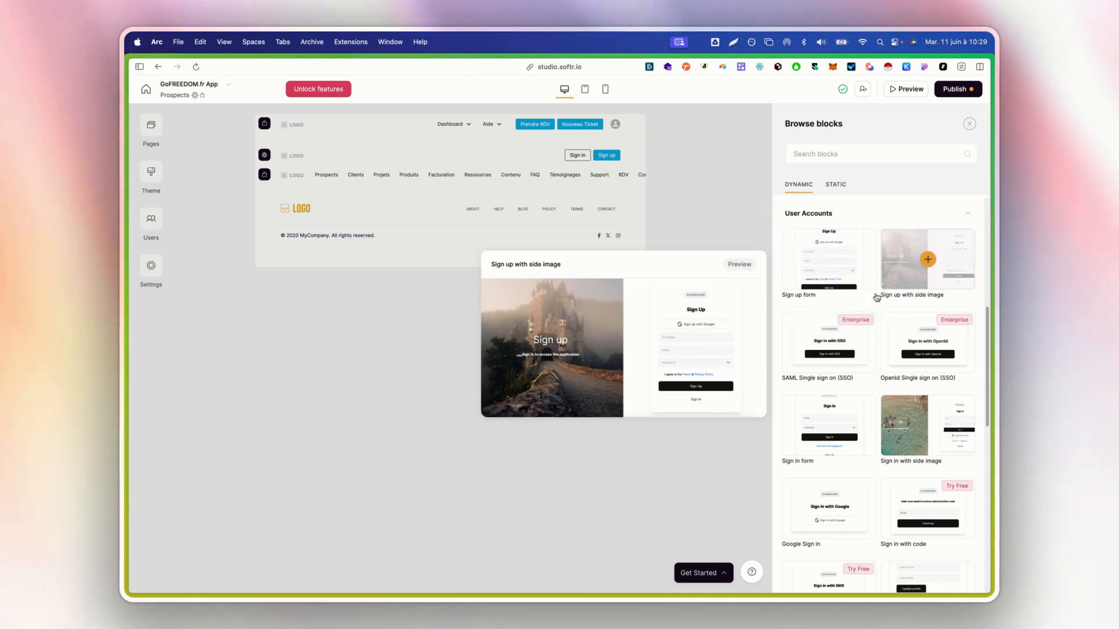
{"action": "scroll", "coordinate": [876, 297], "scroll_direction": "down", "scroll_amount": 1}
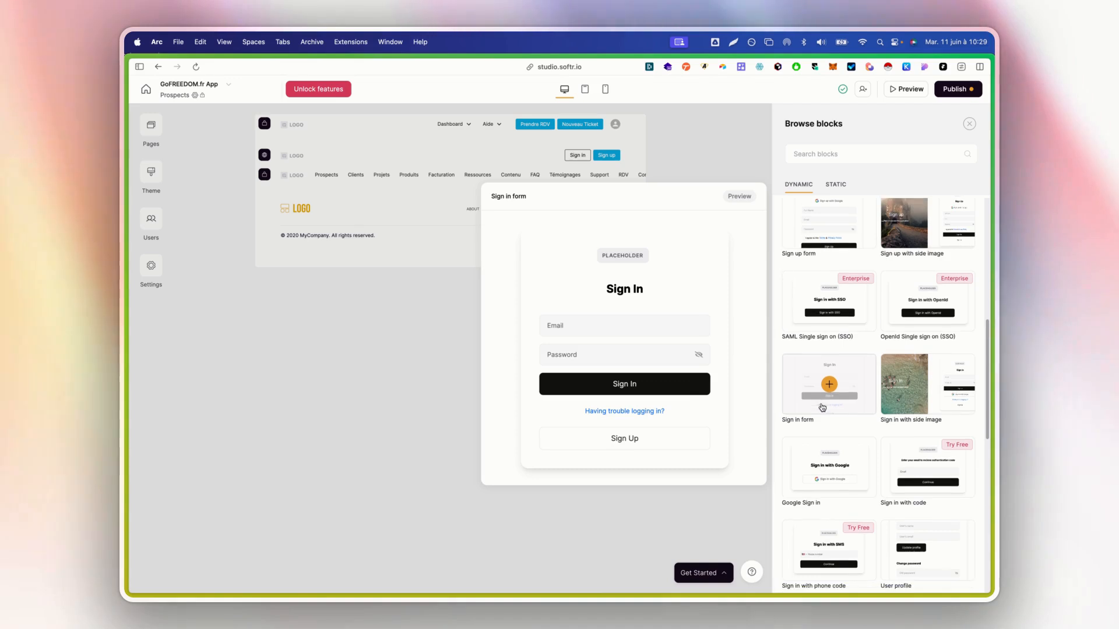
{"action": "scroll", "coordinate": [926, 326], "scroll_direction": "down", "scroll_amount": 2}
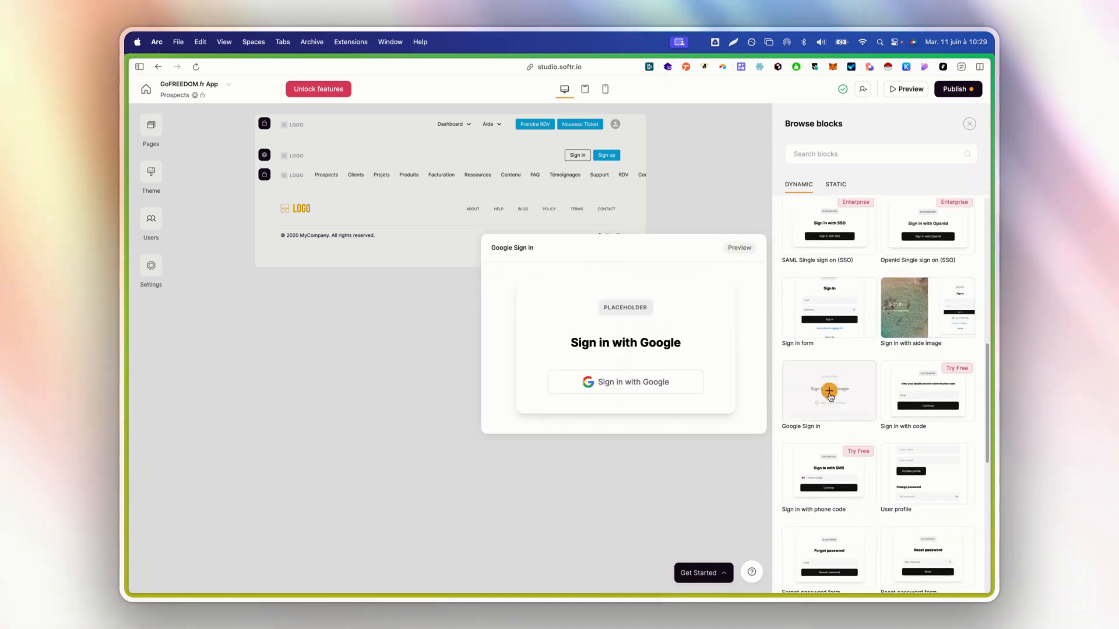
{"action": "scroll", "coordinate": [831, 396], "scroll_direction": "down", "scroll_amount": 3}
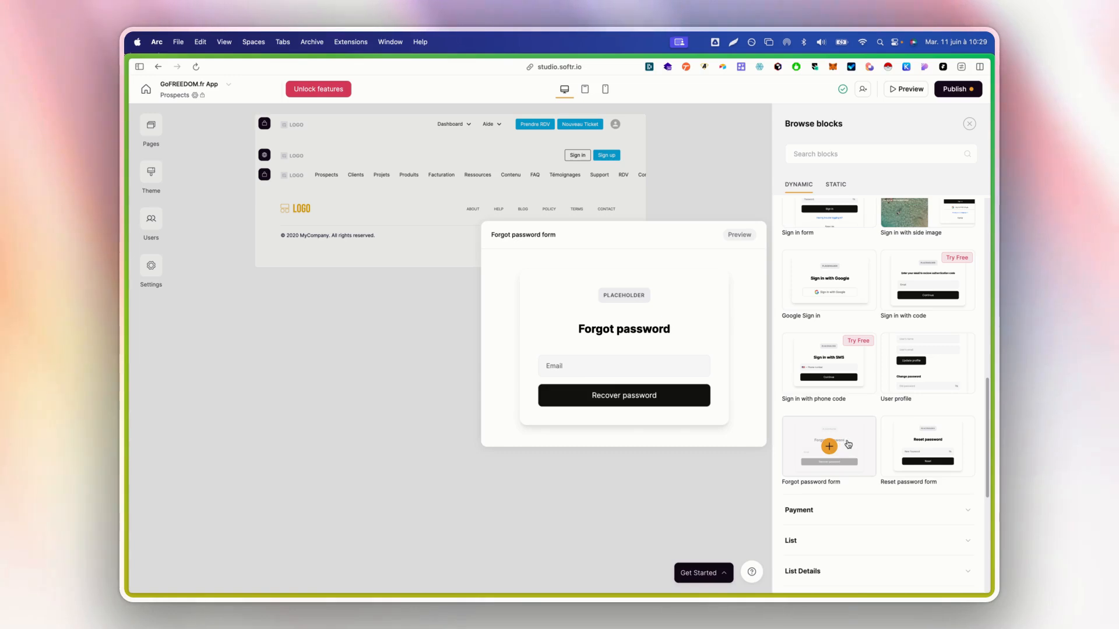
{"action": "scroll", "coordinate": [933, 443], "scroll_direction": "down", "scroll_amount": 1}
{"action": "left_click", "coordinate": [857, 488]}
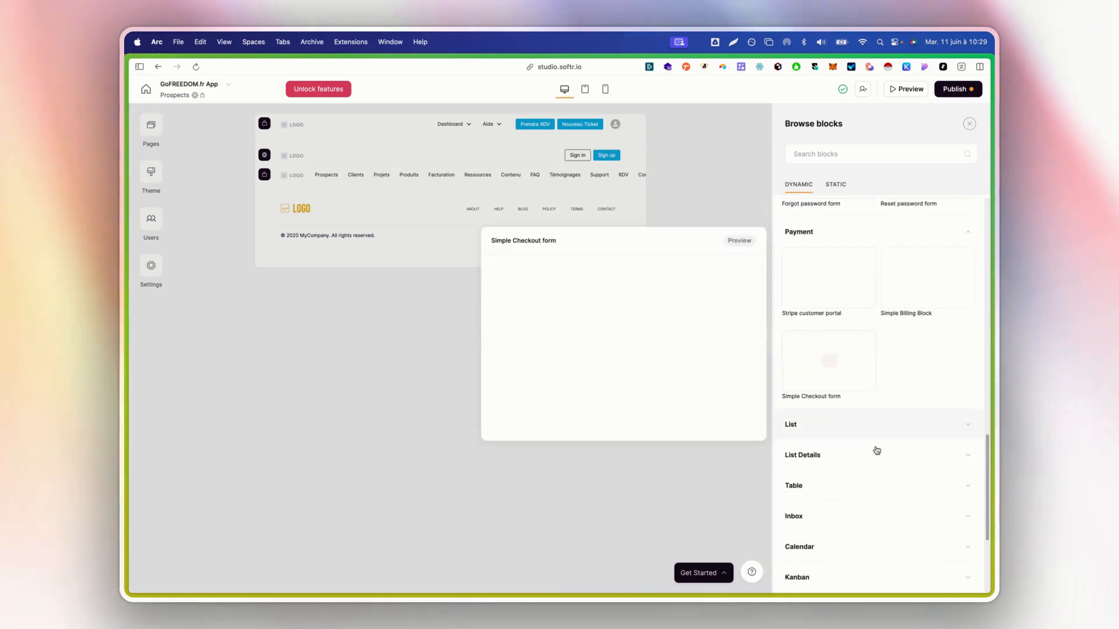
{"action": "scroll", "coordinate": [876, 450], "scroll_direction": "down", "scroll_amount": 1}
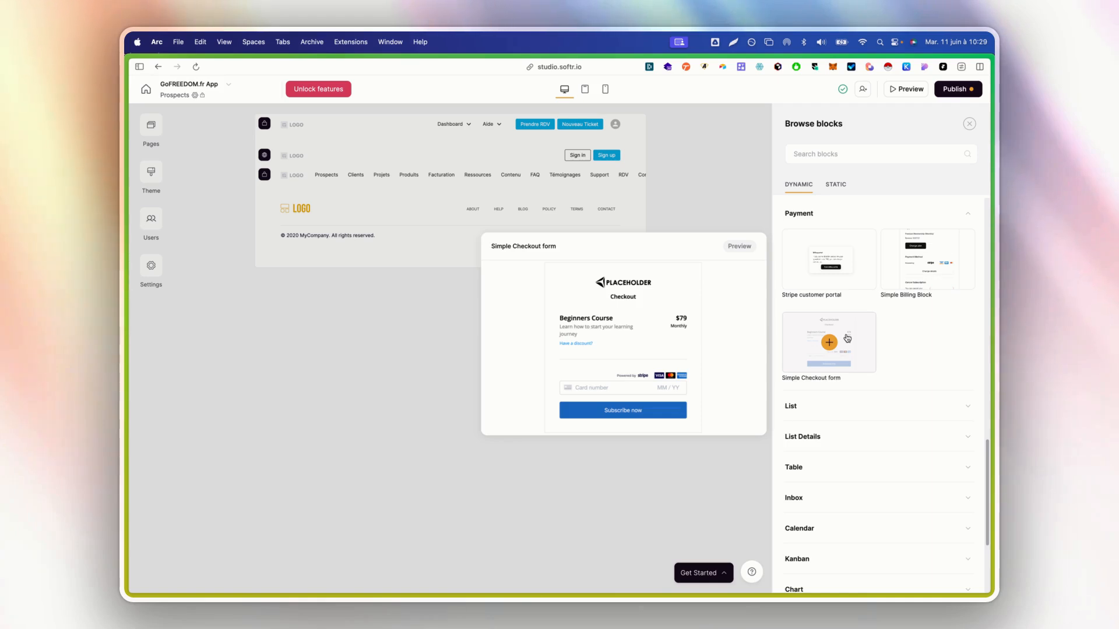
{"action": "left_click", "coordinate": [850, 410]}
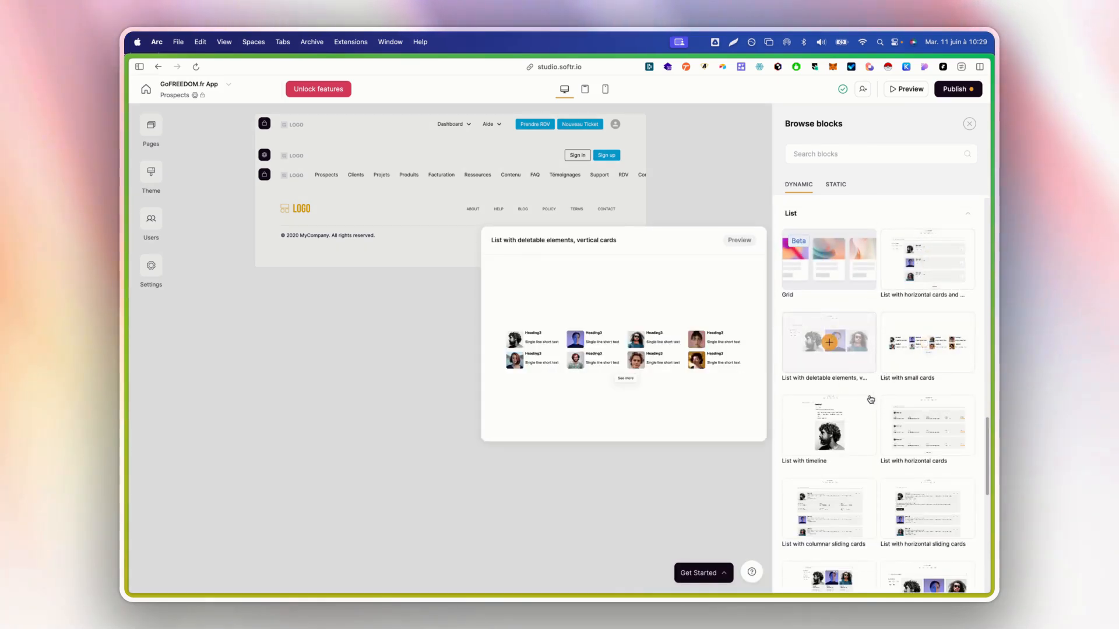
{"action": "scroll", "coordinate": [875, 385], "scroll_direction": "up", "scroll_amount": 1}
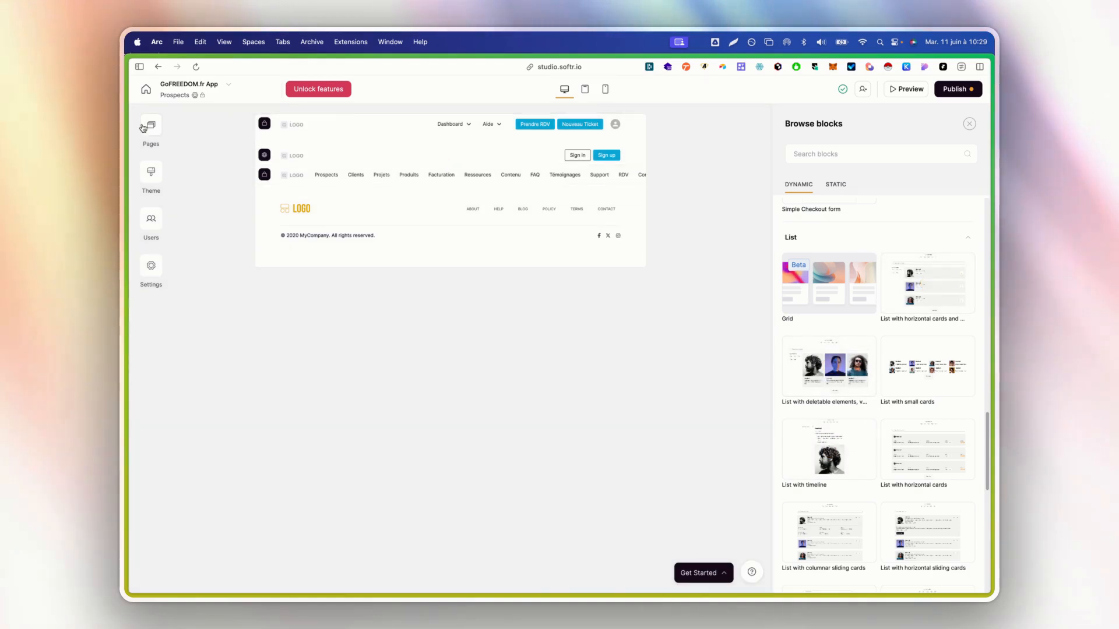
Open the Clients page, view its table's data source, and open the block library
{"action": "left_click", "coordinate": [143, 128]}
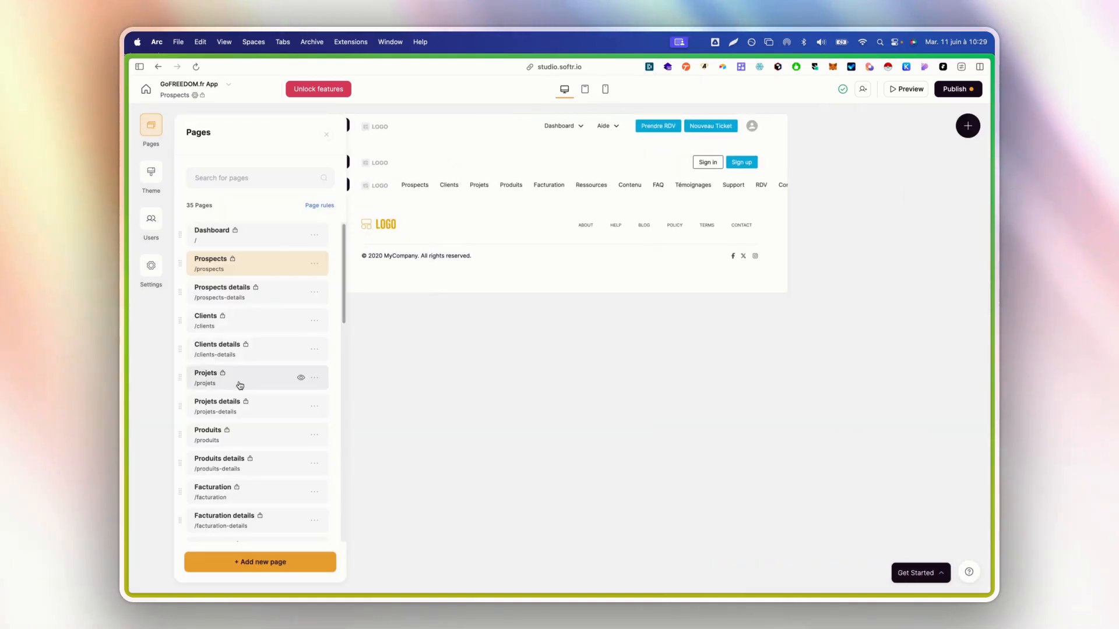
{"action": "left_click", "coordinate": [253, 332]}
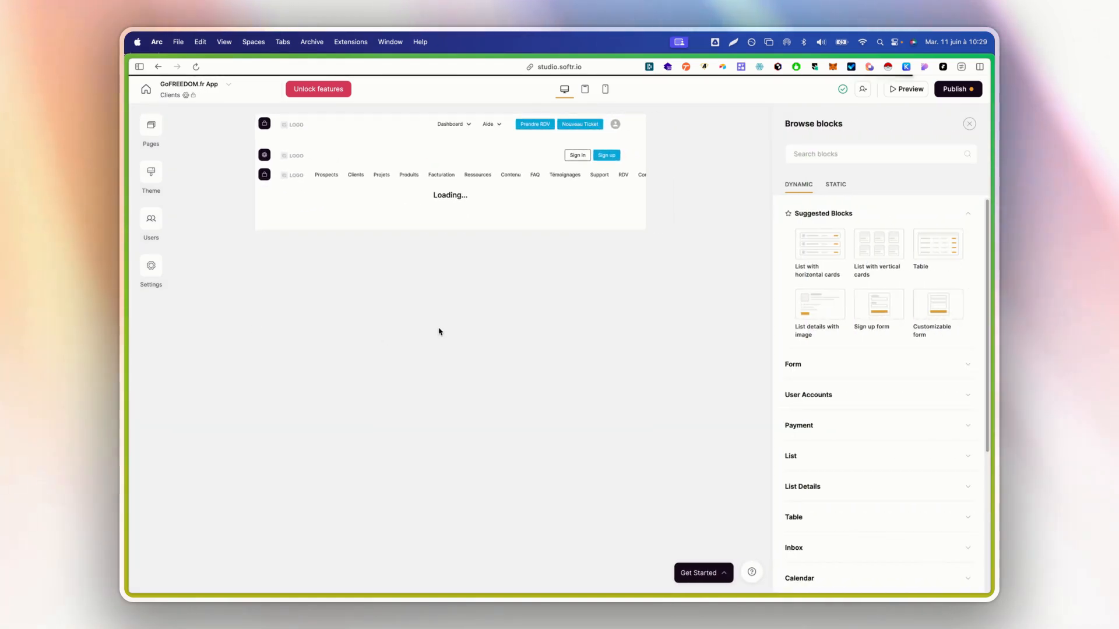
{"action": "left_click", "coordinate": [347, 242]}
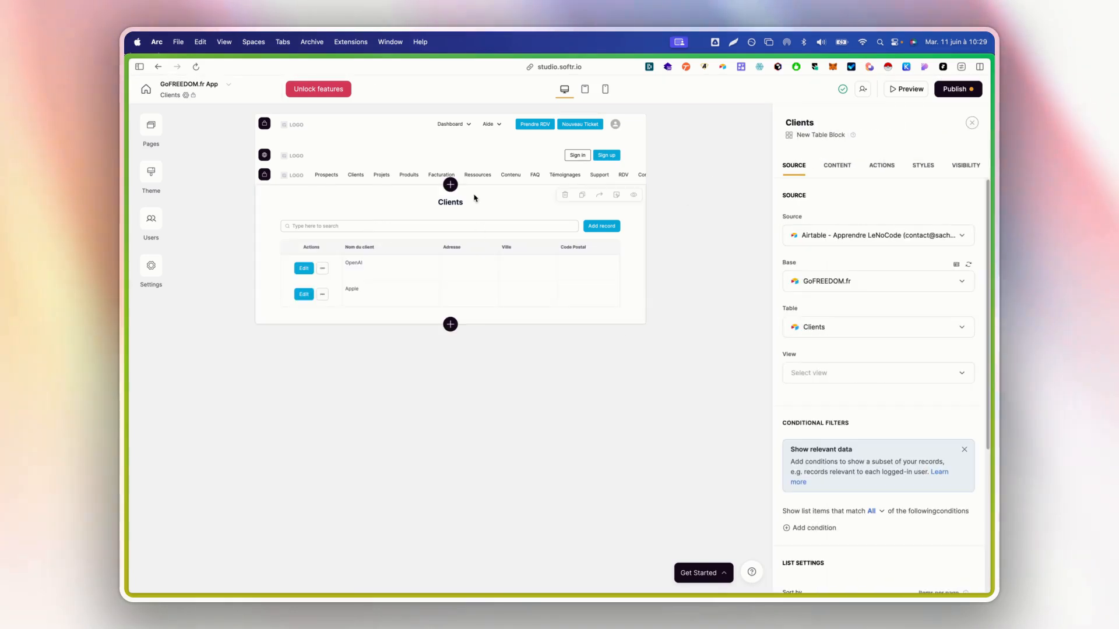
{"action": "left_click", "coordinate": [450, 185]}
Preview the dynamic List and Table block designs
{"action": "left_click", "coordinate": [846, 456]}
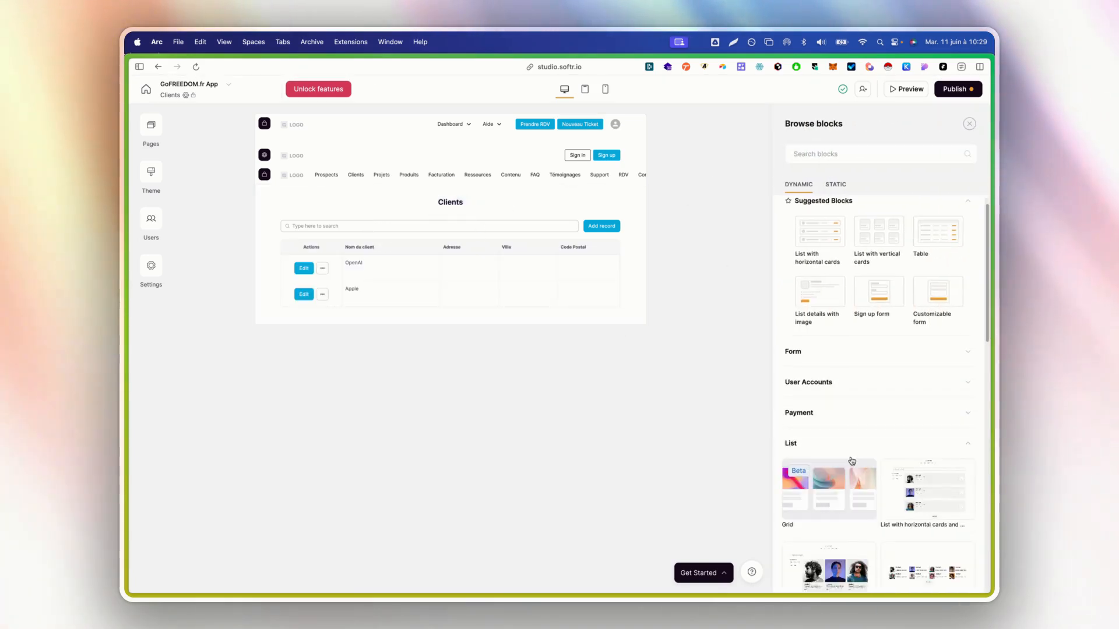
{"action": "scroll", "coordinate": [851, 442], "scroll_direction": "down", "scroll_amount": 5}
{"action": "mouse_move", "coordinate": [862, 360]}
{"action": "scroll", "coordinate": [857, 408], "scroll_direction": "down", "scroll_amount": 10}
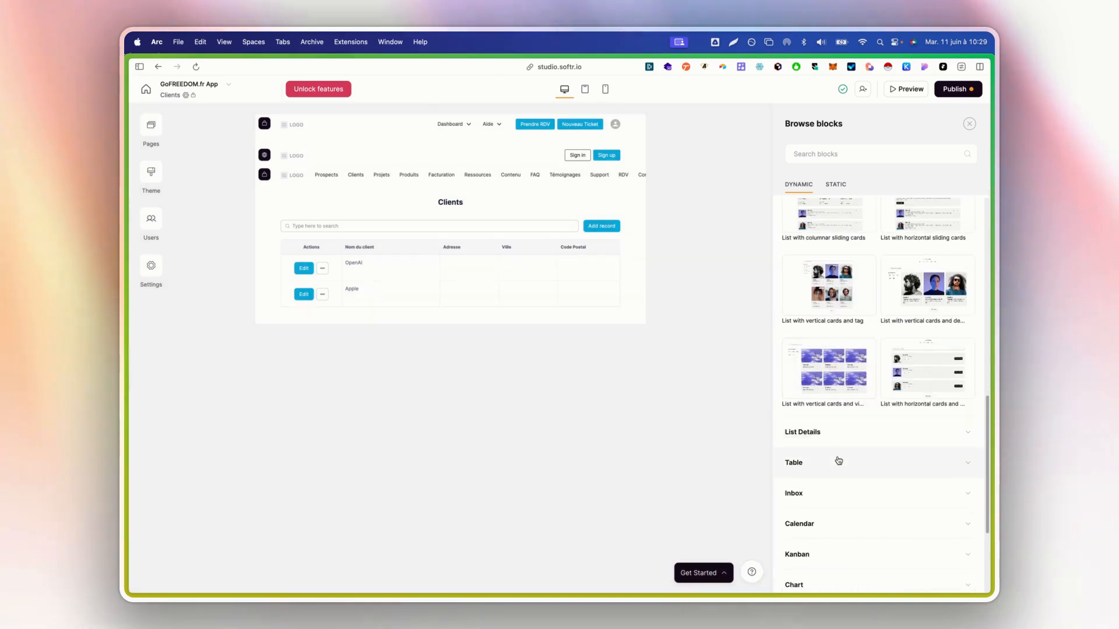
{"action": "left_click", "coordinate": [840, 460]}
{"action": "scroll", "coordinate": [843, 451], "scroll_direction": "down", "scroll_amount": 3}
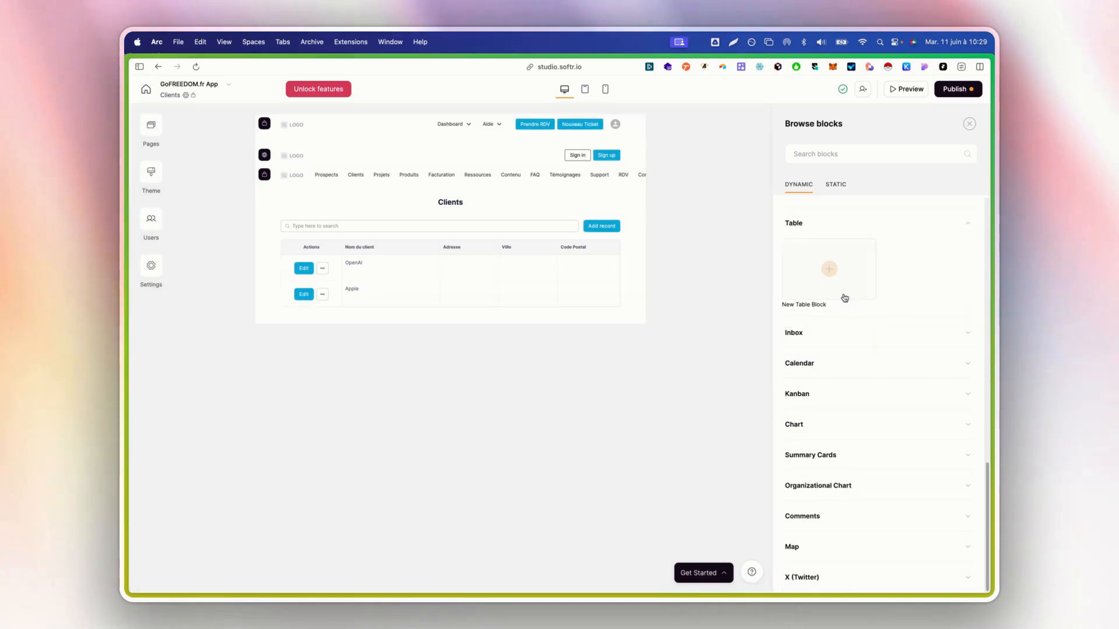
{"action": "mouse_move", "coordinate": [833, 288]}
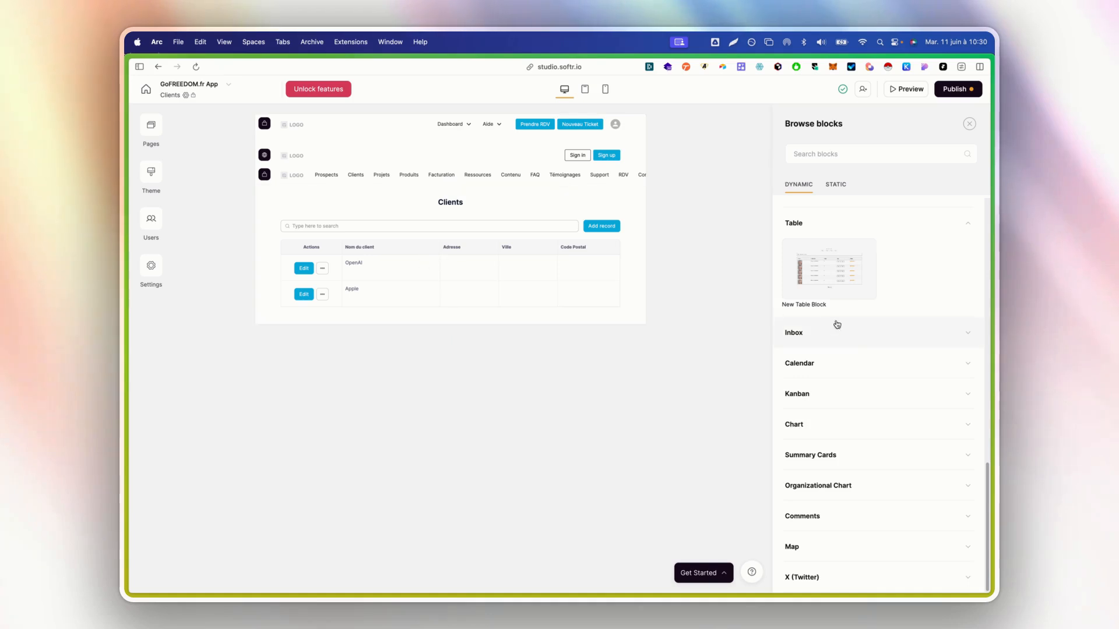
{"action": "scroll", "coordinate": [837, 325], "scroll_direction": "up", "scroll_amount": 5}
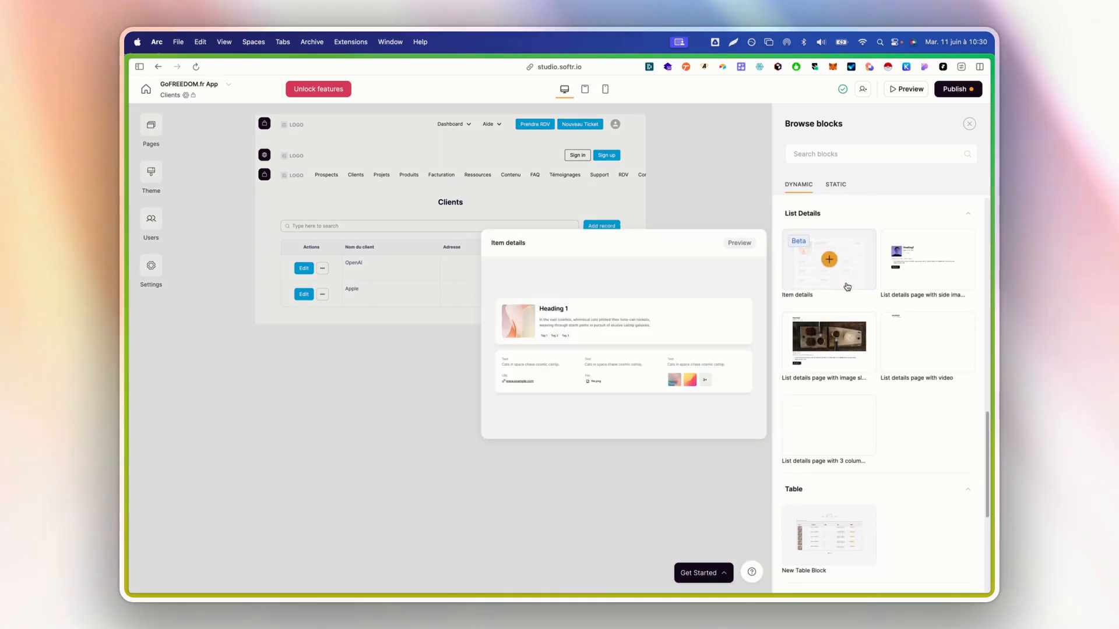
{"action": "scroll", "coordinate": [846, 287], "scroll_direction": "up", "scroll_amount": 3}
{"action": "mouse_move", "coordinate": [899, 292]}
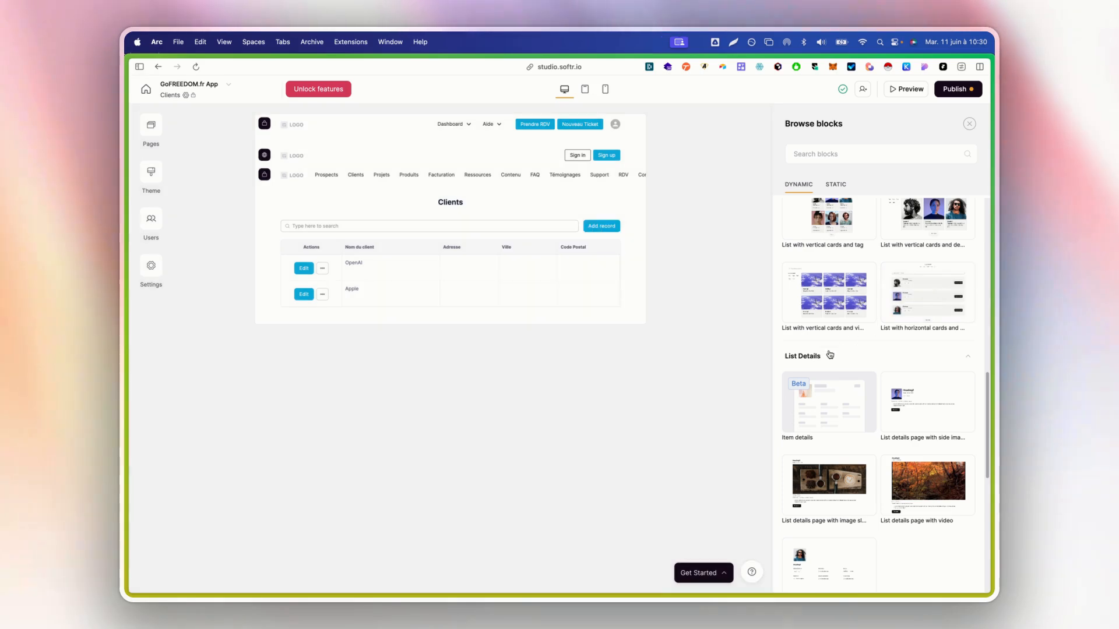
Collapse List Details and preview the Calendar, Kanban and Chart block templates
{"action": "left_click", "coordinate": [859, 358]}
{"action": "scroll", "coordinate": [850, 369], "scroll_direction": "down", "scroll_amount": 4}
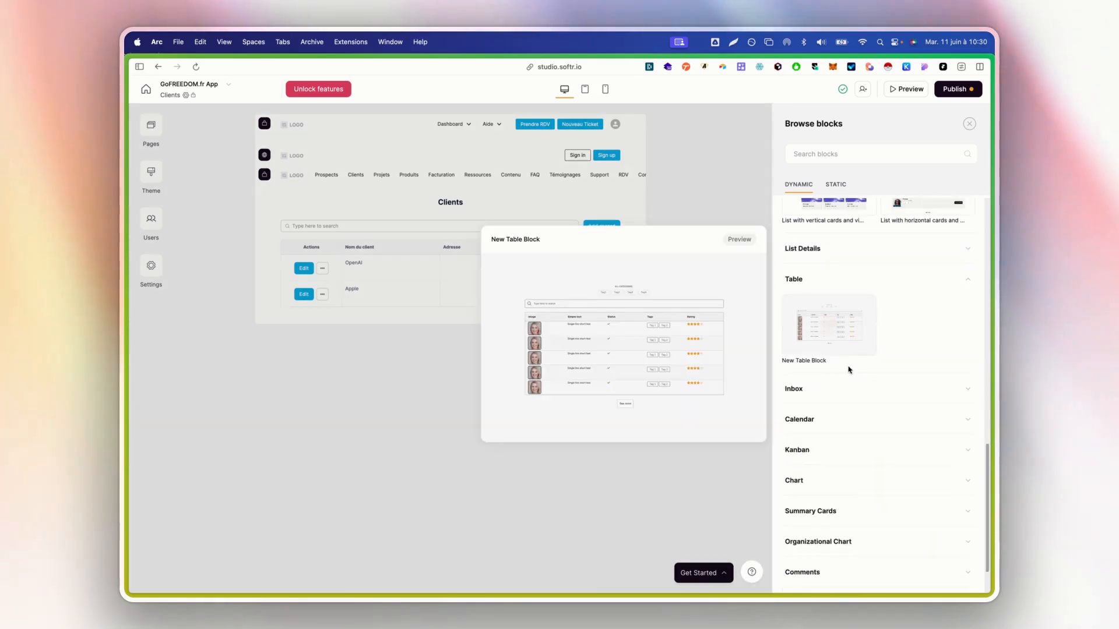
{"action": "scroll", "coordinate": [839, 317], "scroll_direction": "down", "scroll_amount": 2}
{"action": "mouse_move", "coordinate": [839, 313]}
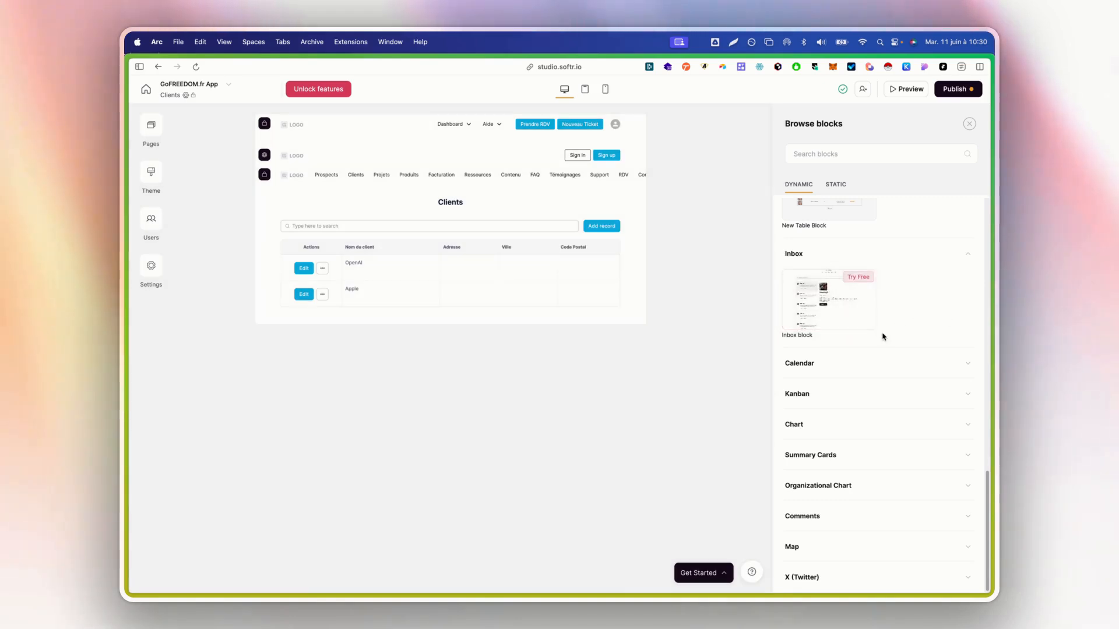
{"action": "left_click", "coordinate": [874, 363]}
{"action": "scroll", "coordinate": [840, 326], "scroll_direction": "down", "scroll_amount": 2}
{"action": "mouse_move", "coordinate": [839, 320]}
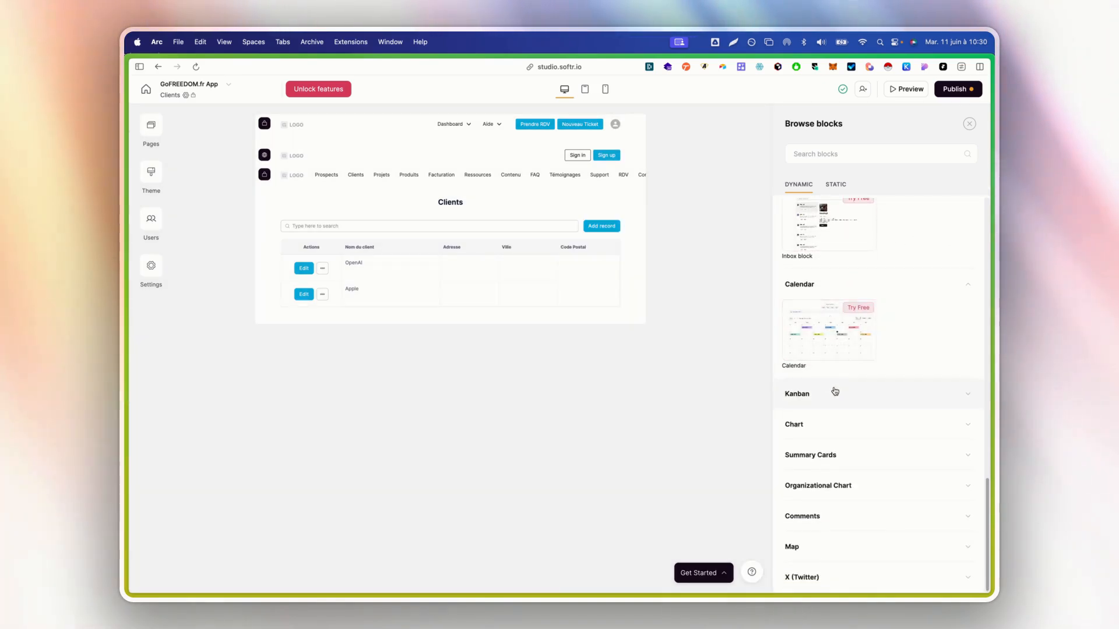
{"action": "left_click", "coordinate": [834, 393]}
{"action": "mouse_move", "coordinate": [830, 361]}
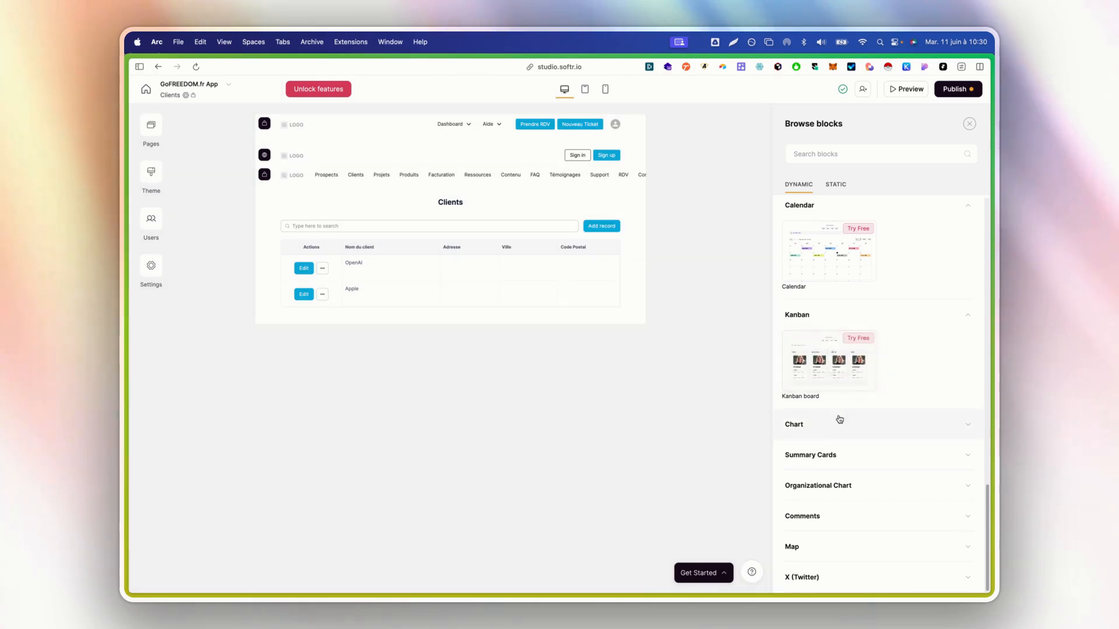
{"action": "left_click", "coordinate": [840, 421]}
{"action": "scroll", "coordinate": [848, 402], "scroll_direction": "down", "scroll_amount": 4}
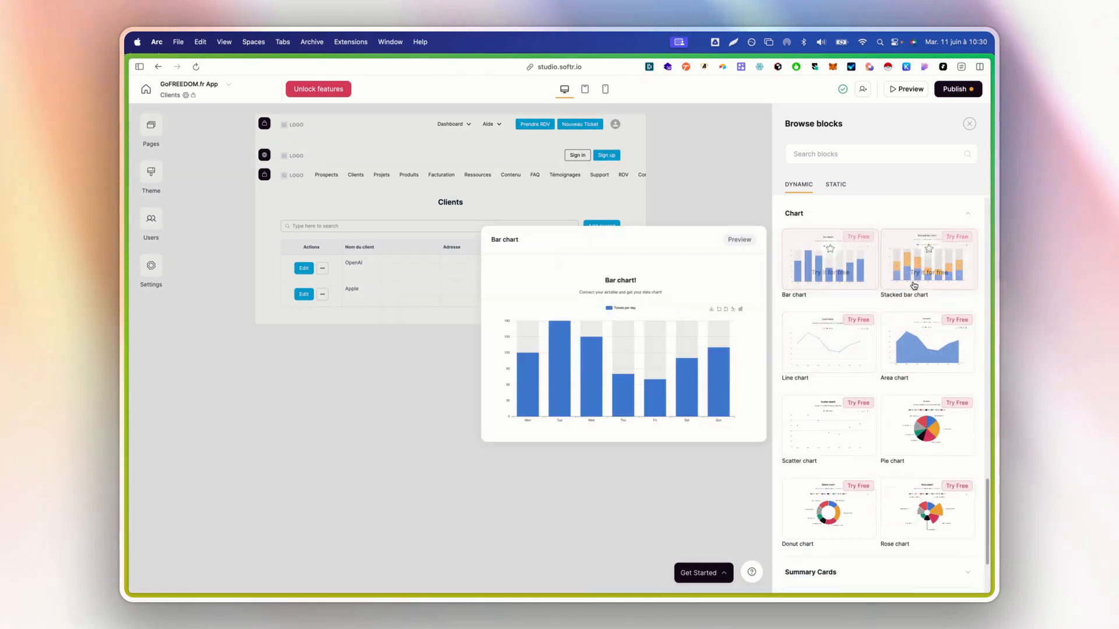
{"action": "scroll", "coordinate": [926, 501], "scroll_direction": "down", "scroll_amount": 2}
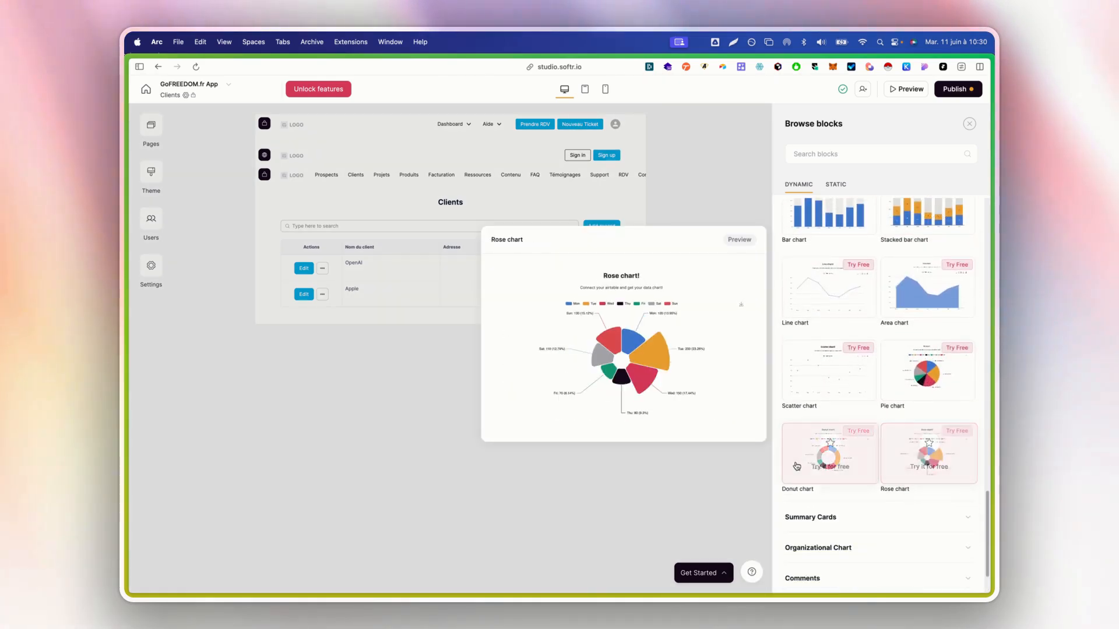
{"action": "left_click", "coordinate": [885, 368]}
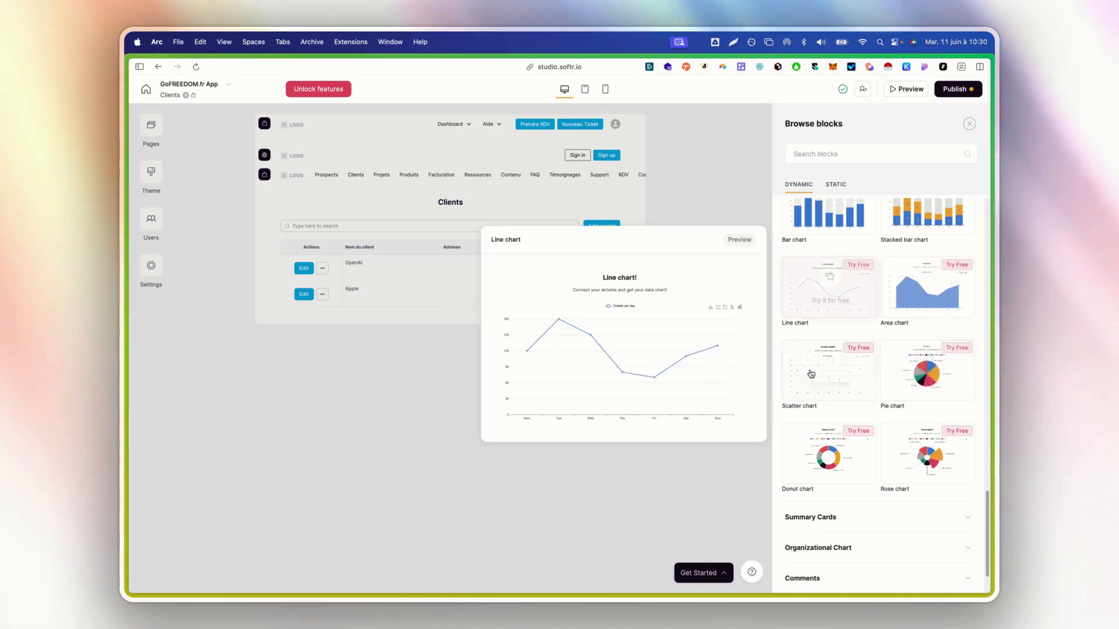
{"action": "scroll", "coordinate": [840, 379], "scroll_direction": "down", "scroll_amount": 2}
{"action": "left_click", "coordinate": [849, 454]}
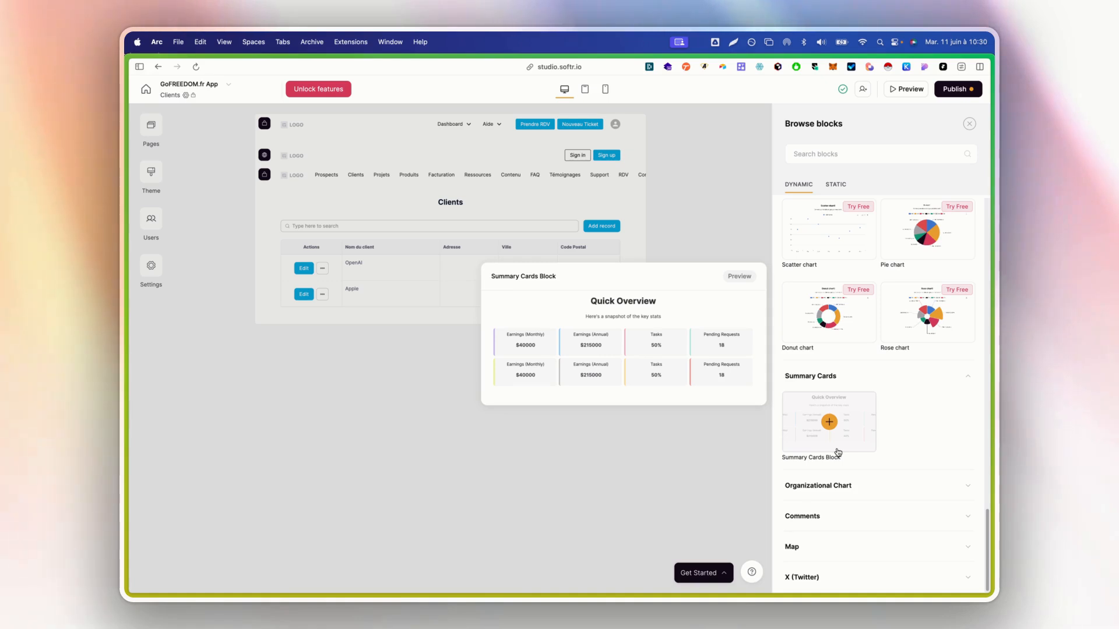
{"action": "left_click", "coordinate": [862, 484]}
{"action": "mouse_move", "coordinate": [826, 467]}
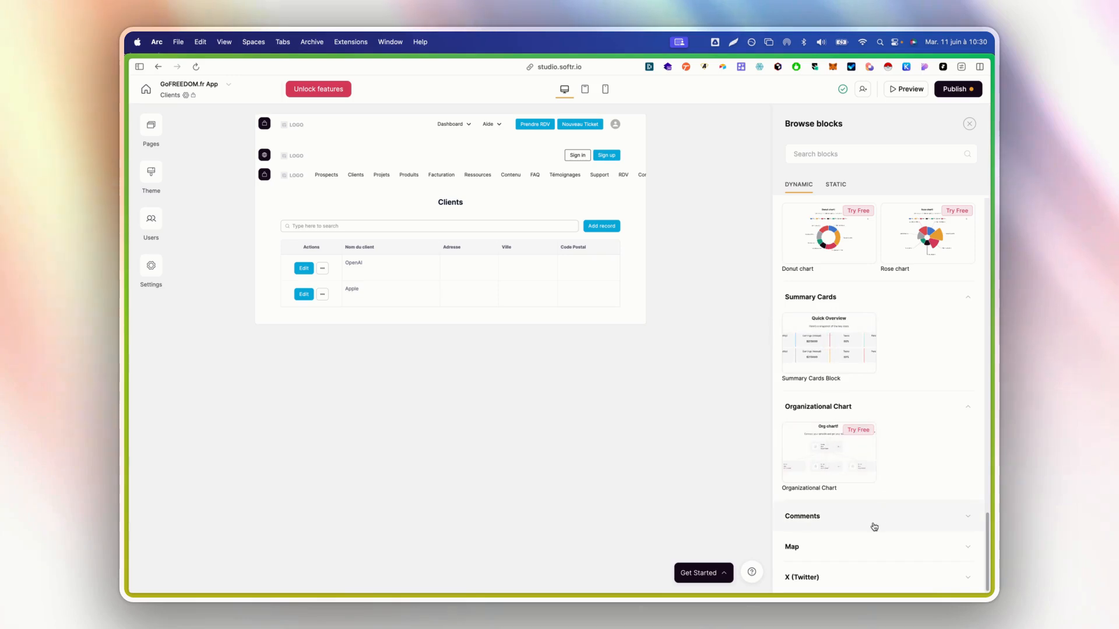
{"action": "left_click", "coordinate": [874, 518]}
{"action": "mouse_move", "coordinate": [829, 484]}
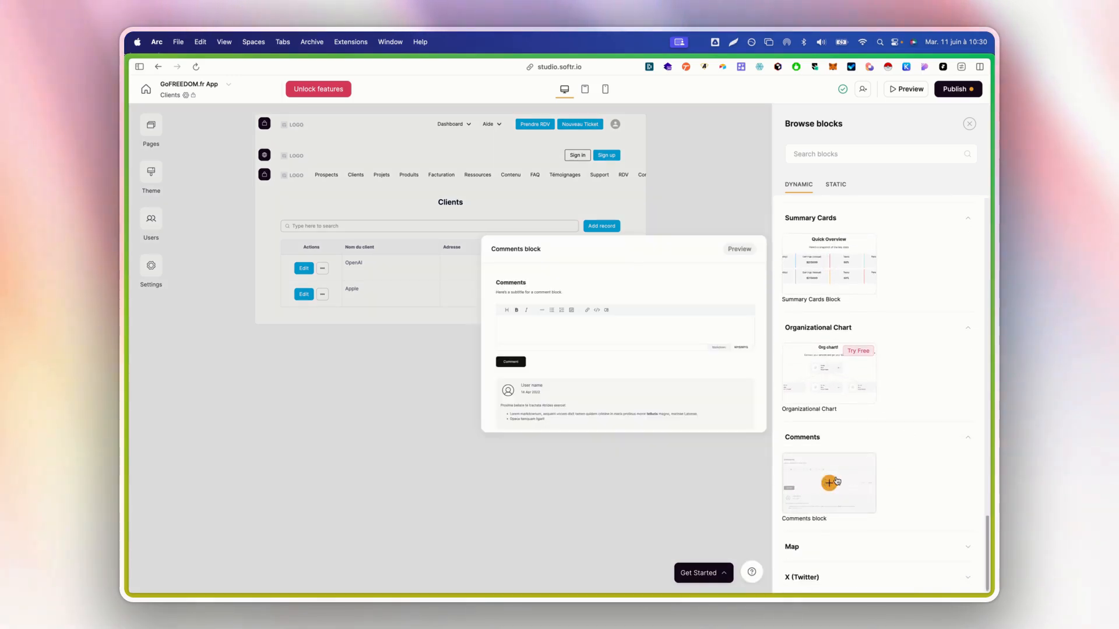
{"action": "left_click", "coordinate": [835, 542]}
{"action": "mouse_move", "coordinate": [847, 509]}
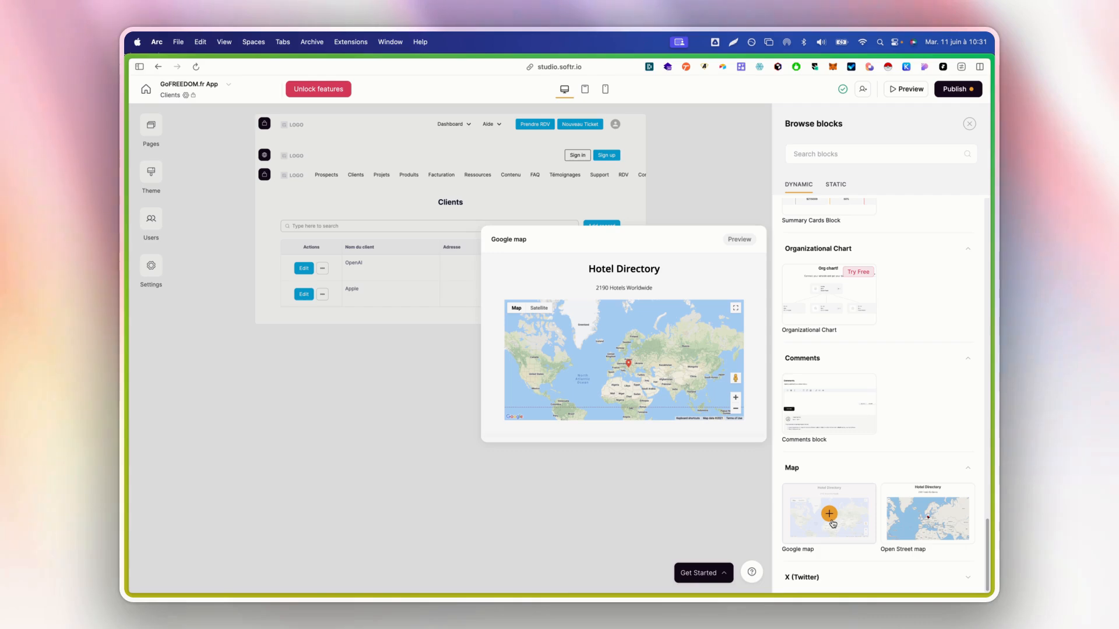
{"action": "mouse_move", "coordinate": [893, 518]}
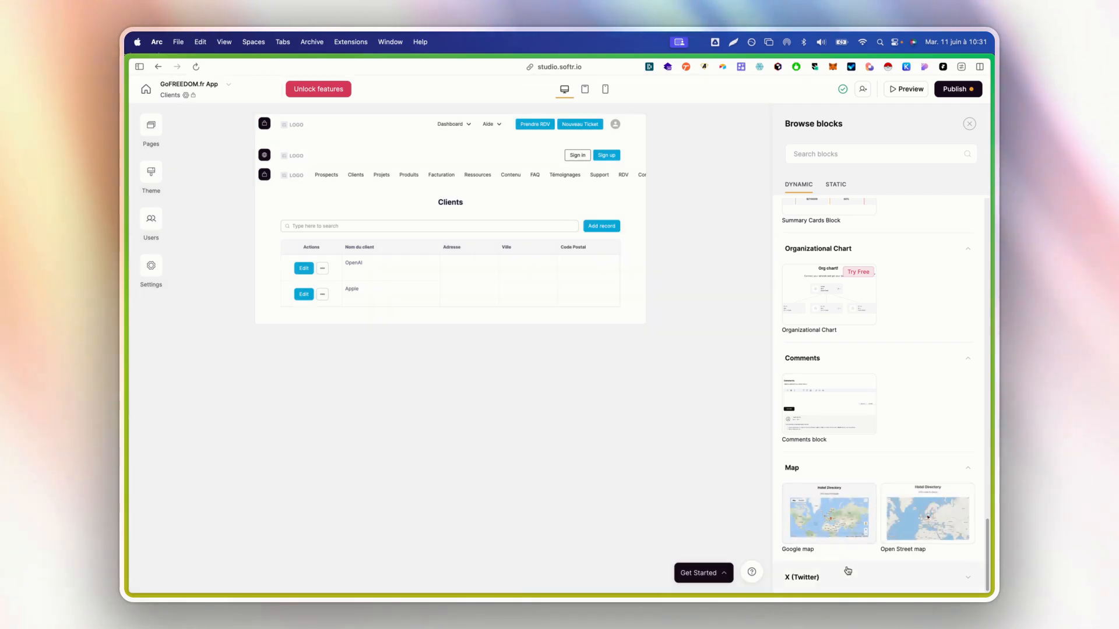
{"action": "left_click", "coordinate": [845, 577]}
{"action": "mouse_move", "coordinate": [814, 552]}
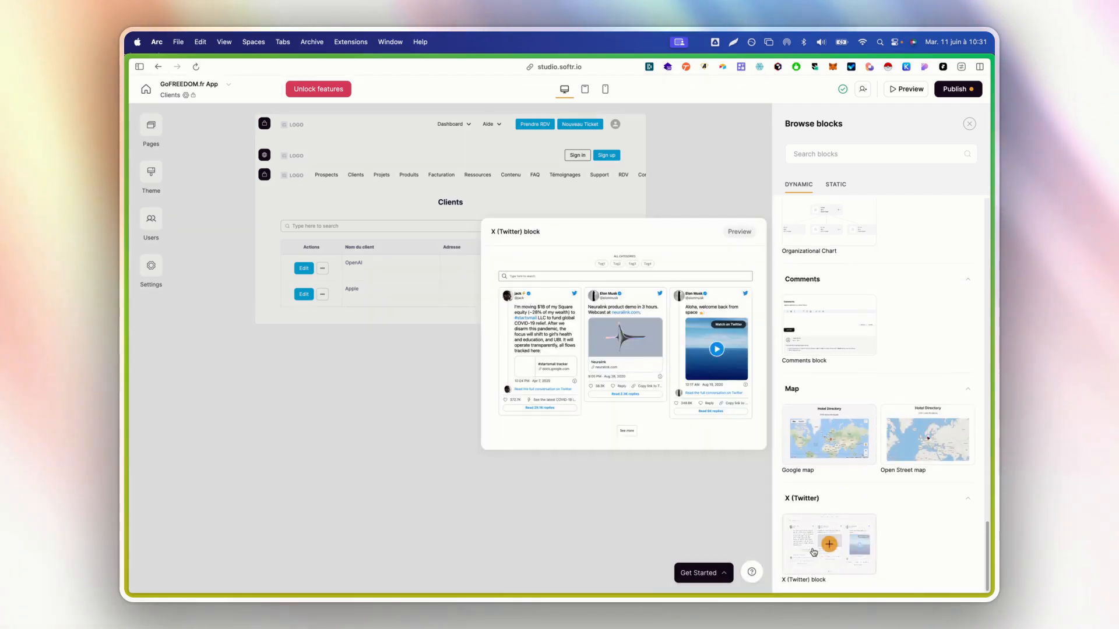
{"action": "scroll", "coordinate": [814, 552], "scroll_direction": "up", "scroll_amount": 10}
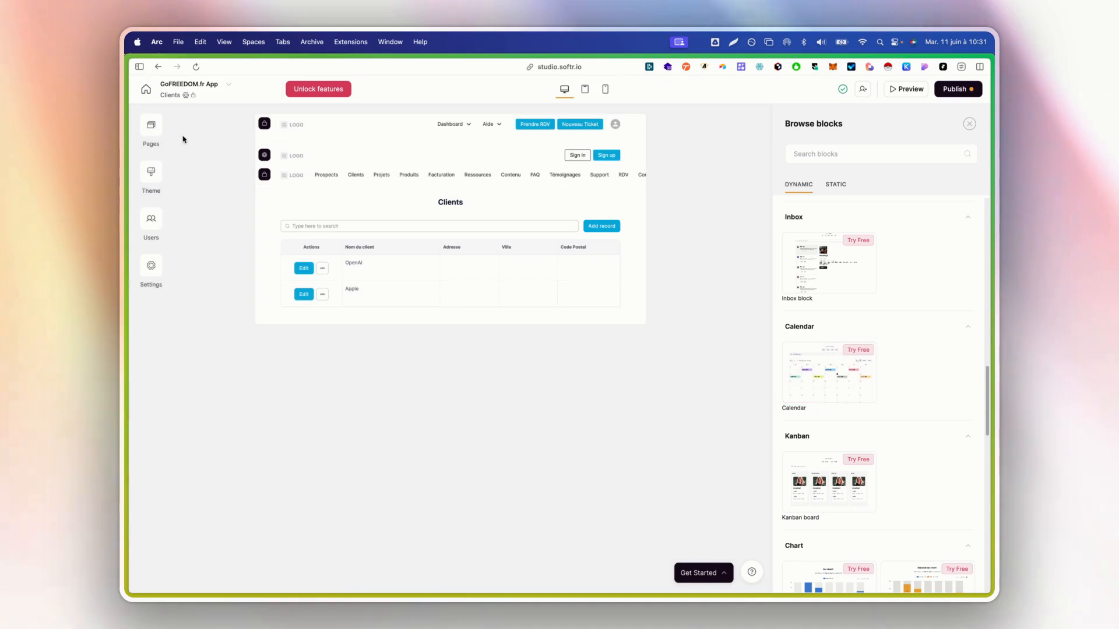
Switch to the Prospects page and add a New Table Block (table1) from the Table category
{"action": "left_click", "coordinate": [153, 138]}
{"action": "left_click", "coordinate": [233, 267]}
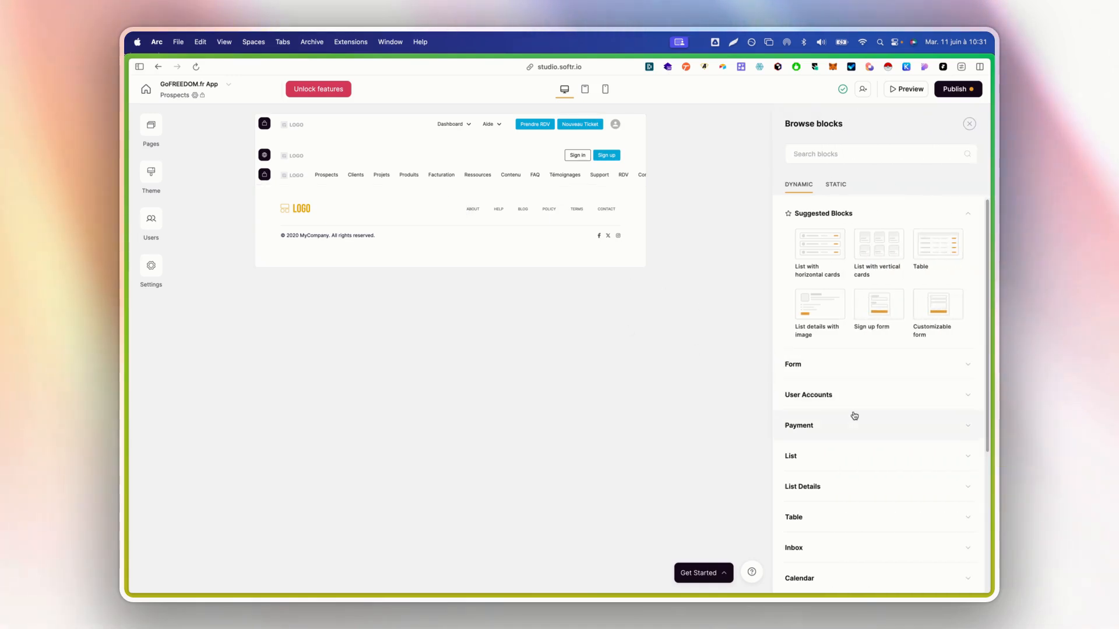
{"action": "left_click", "coordinate": [837, 456]}
{"action": "scroll", "coordinate": [845, 419], "scroll_direction": "down", "scroll_amount": 4}
{"action": "mouse_move", "coordinate": [928, 275]}
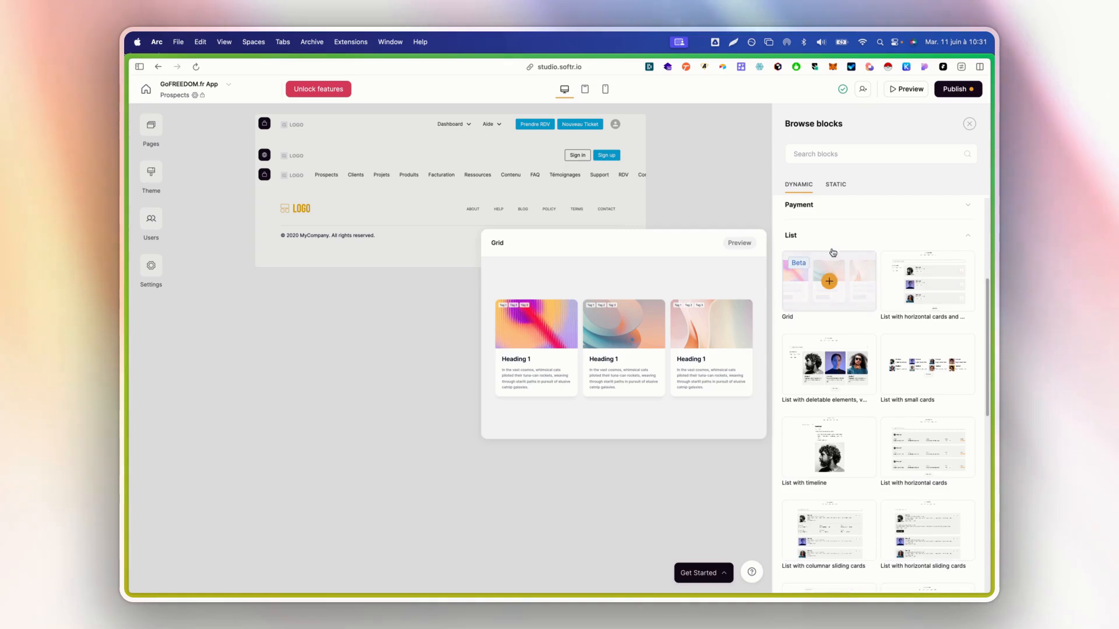
{"action": "left_click", "coordinate": [832, 243]}
{"action": "left_click", "coordinate": [834, 303]}
{"action": "mouse_move", "coordinate": [834, 308]}
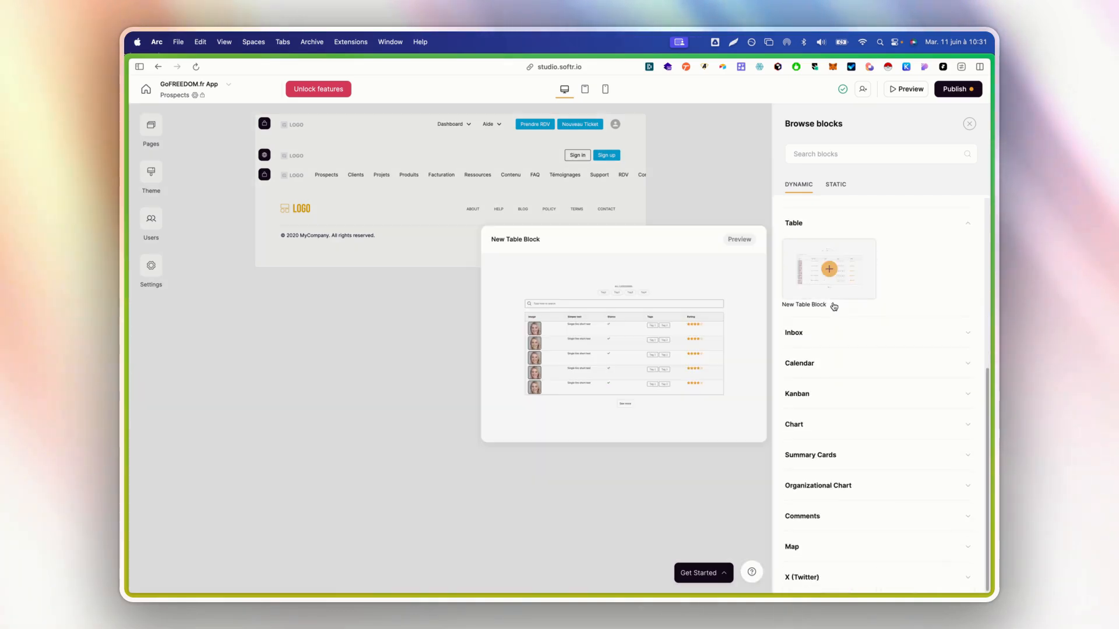
{"action": "left_click", "coordinate": [830, 273]}
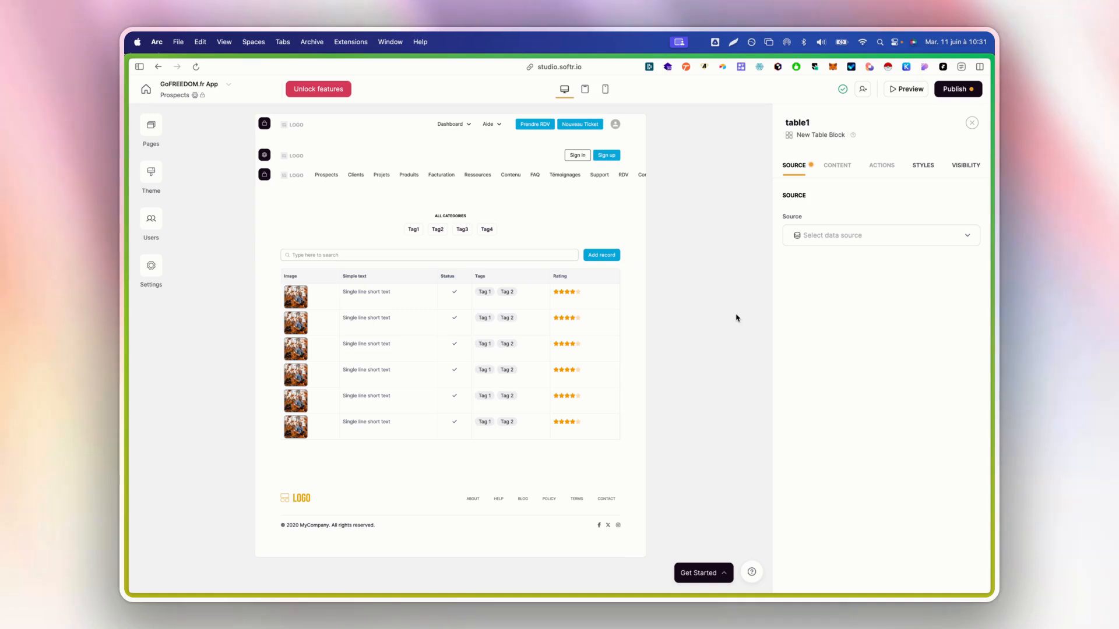
Connect table1 to the Airtable GoFREEDOM.fr base's Prospects table, leaving View empty
{"action": "left_click", "coordinate": [811, 241]}
{"action": "left_click", "coordinate": [830, 280]}
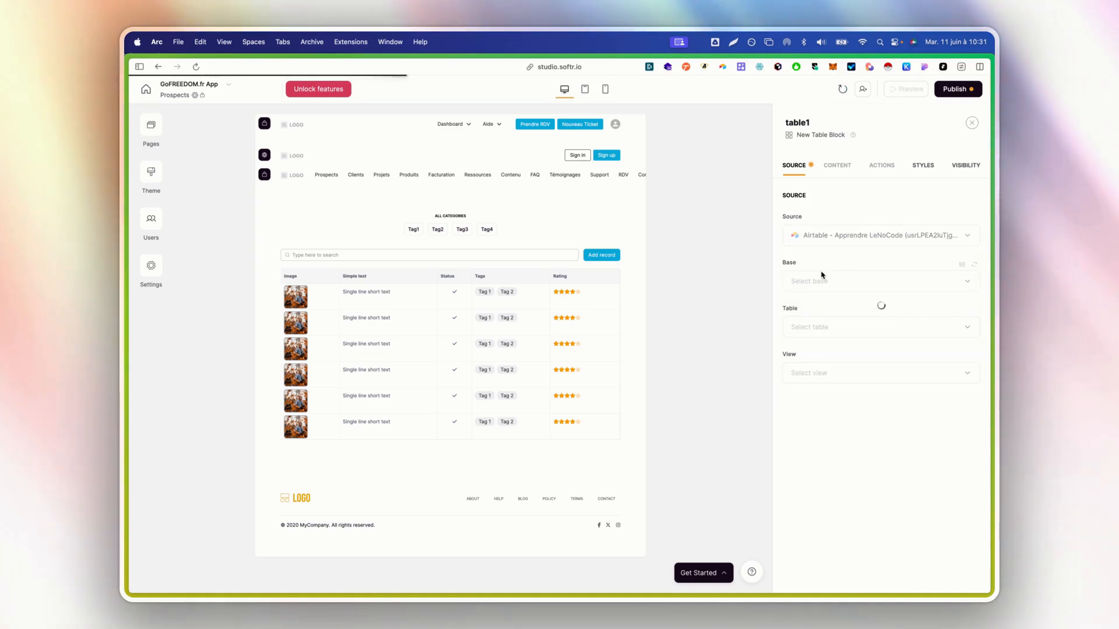
{"action": "left_click", "coordinate": [824, 281]}
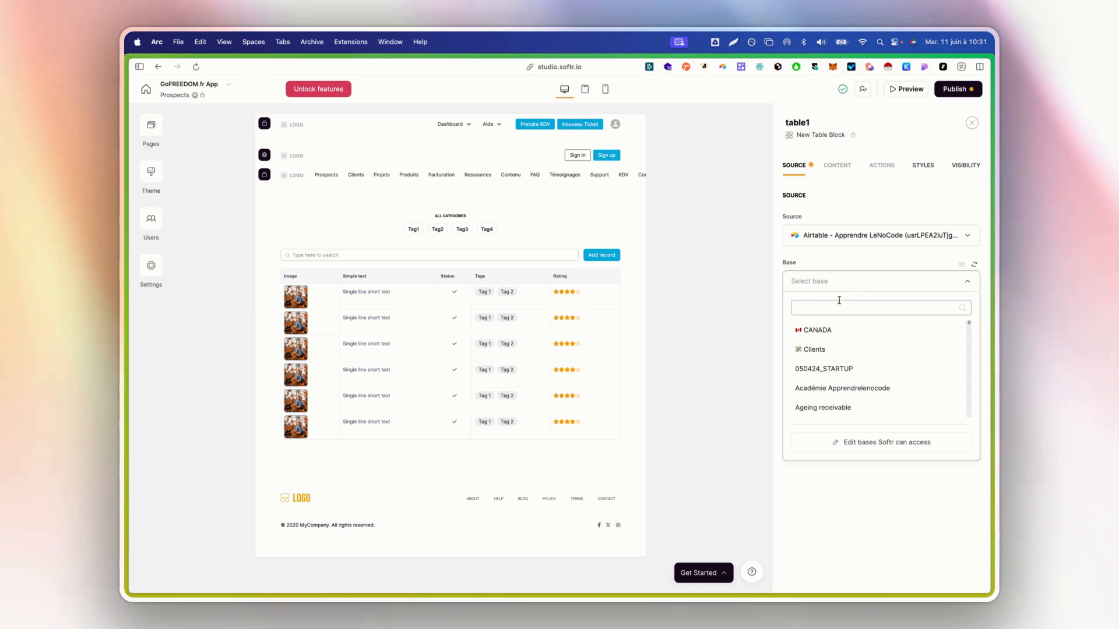
{"action": "type", "text": "go"}
{"action": "left_click", "coordinate": [831, 331]}
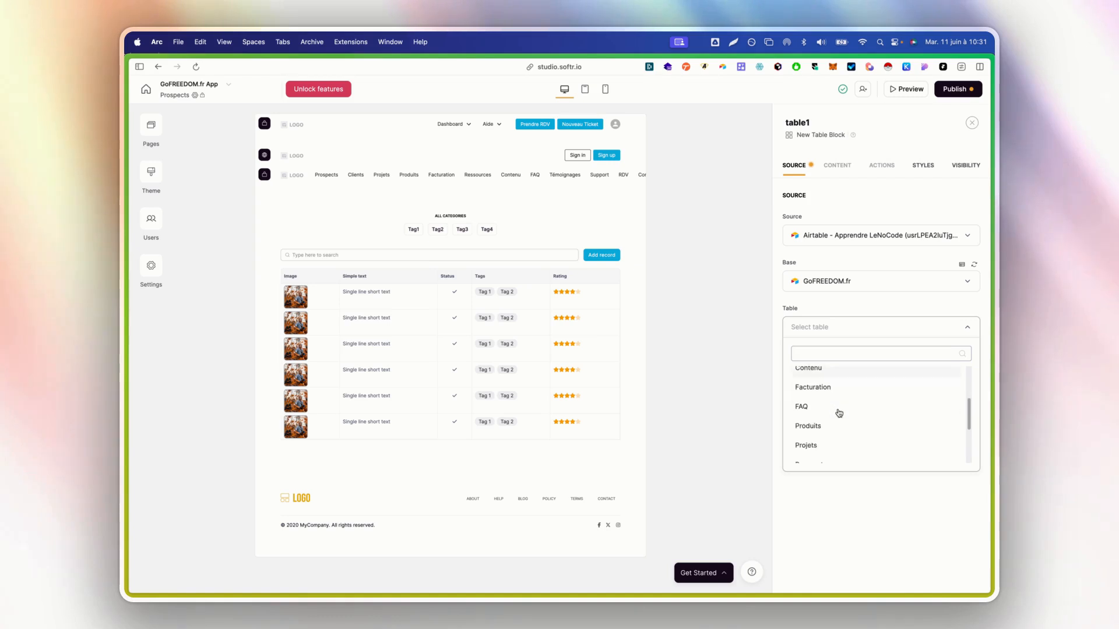
{"action": "left_click", "coordinate": [838, 416]}
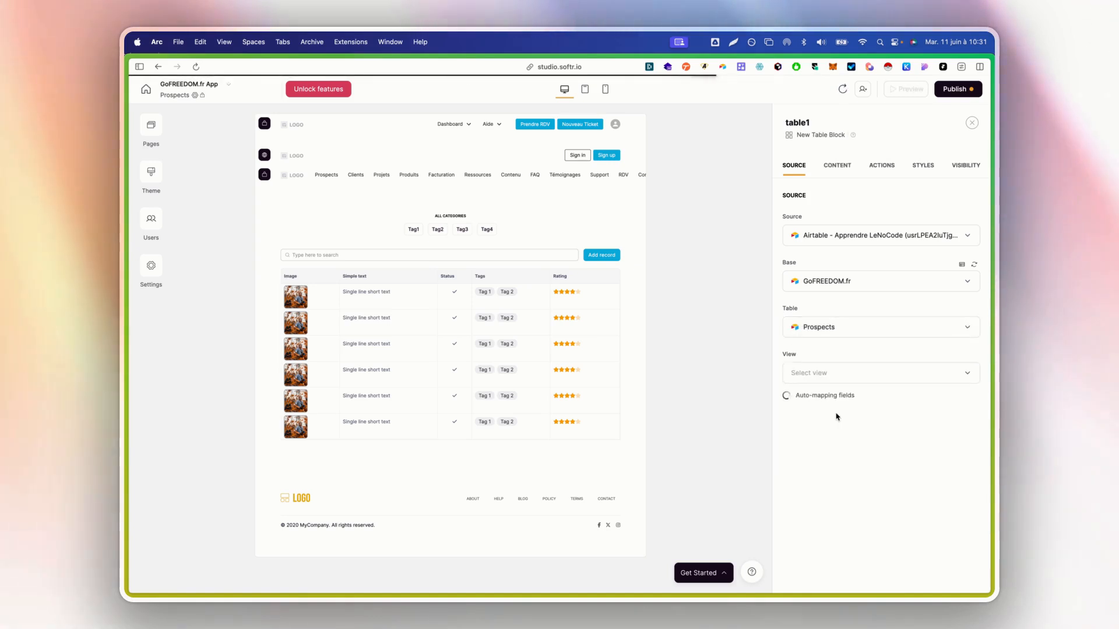
{"action": "left_click", "coordinate": [808, 380]}
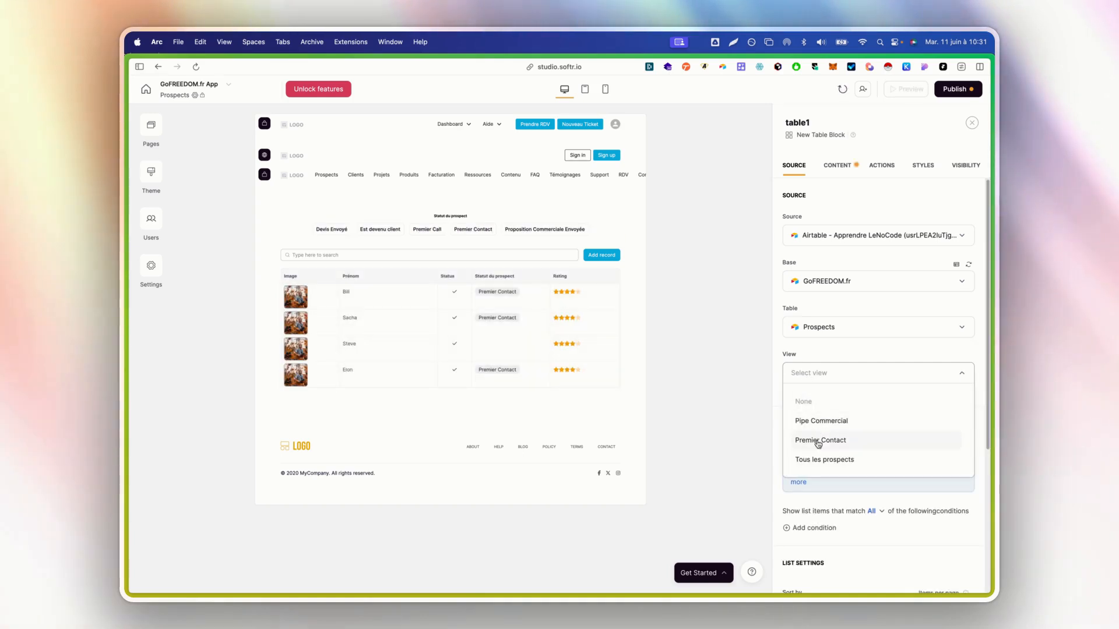
{"action": "left_click", "coordinate": [812, 356]}
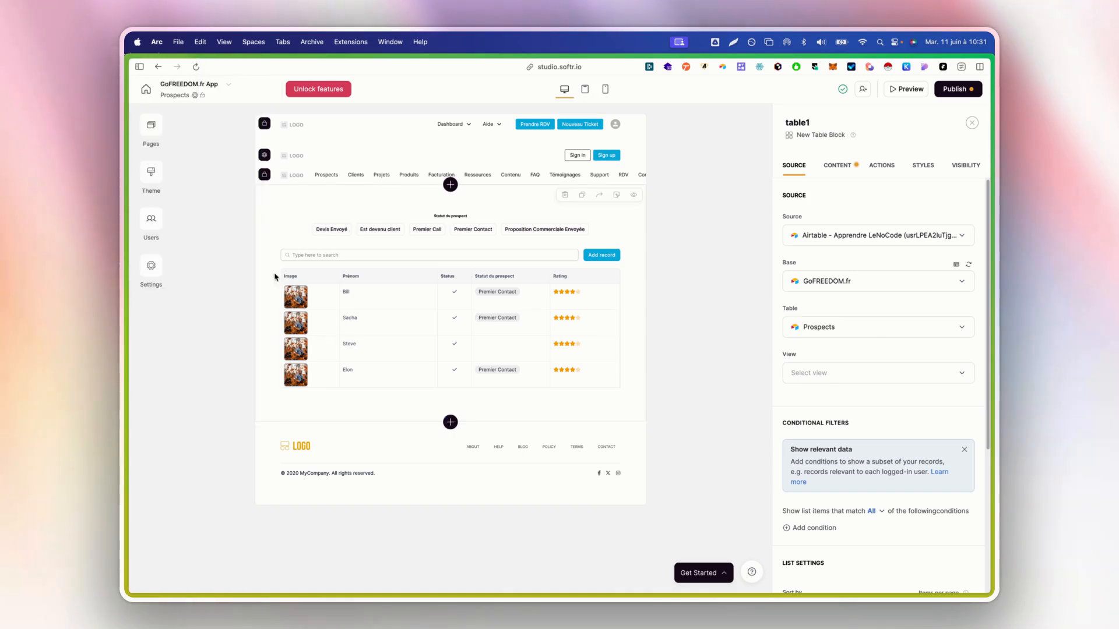
{"action": "mouse_move", "coordinate": [125, 210]}
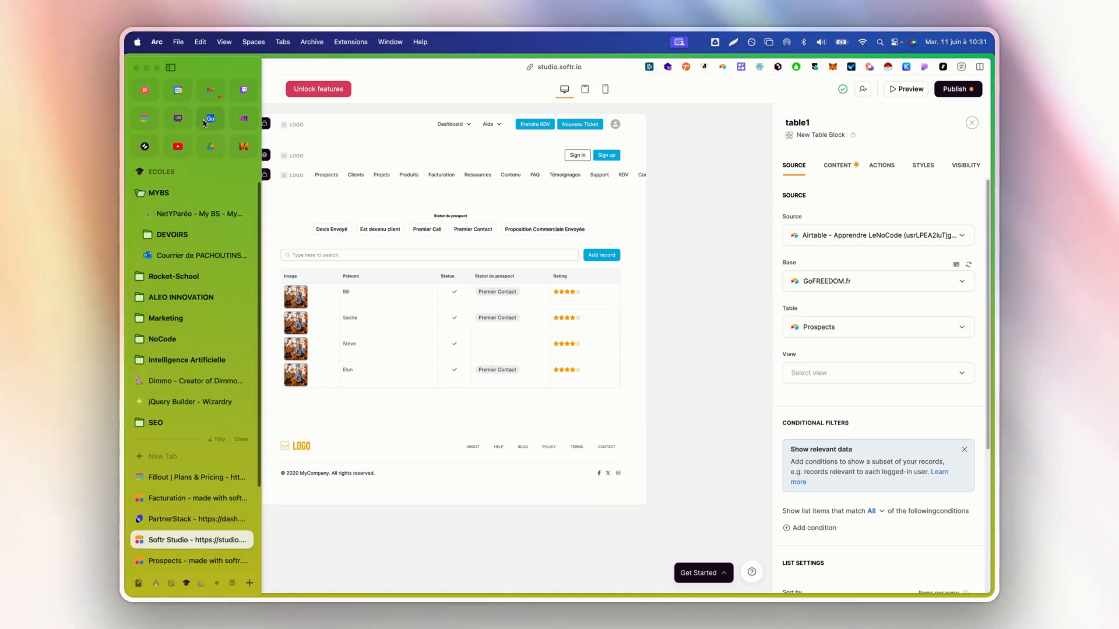
{"action": "left_click", "coordinate": [210, 120]}
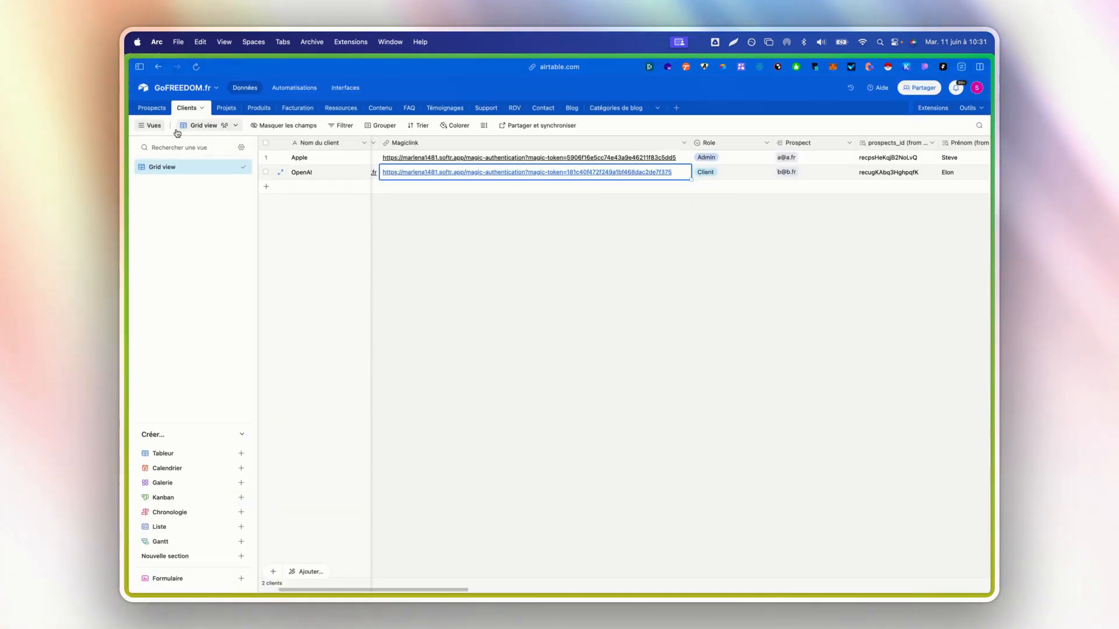
{"action": "left_click", "coordinate": [151, 108]}
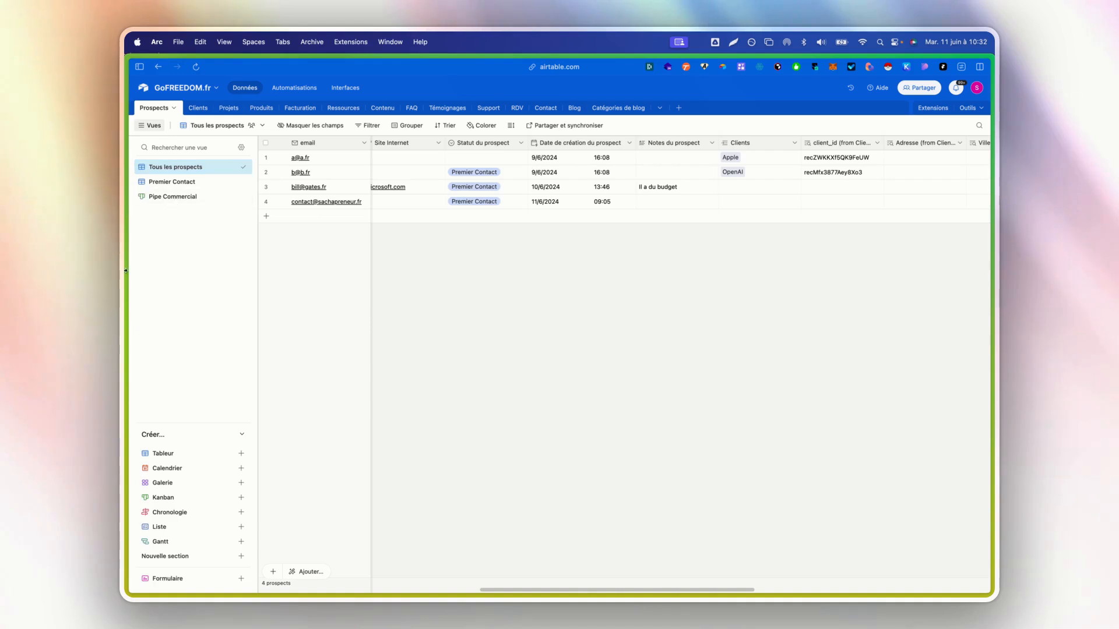
{"action": "mouse_move", "coordinate": [125, 270]}
{"action": "left_click", "coordinate": [192, 498]}
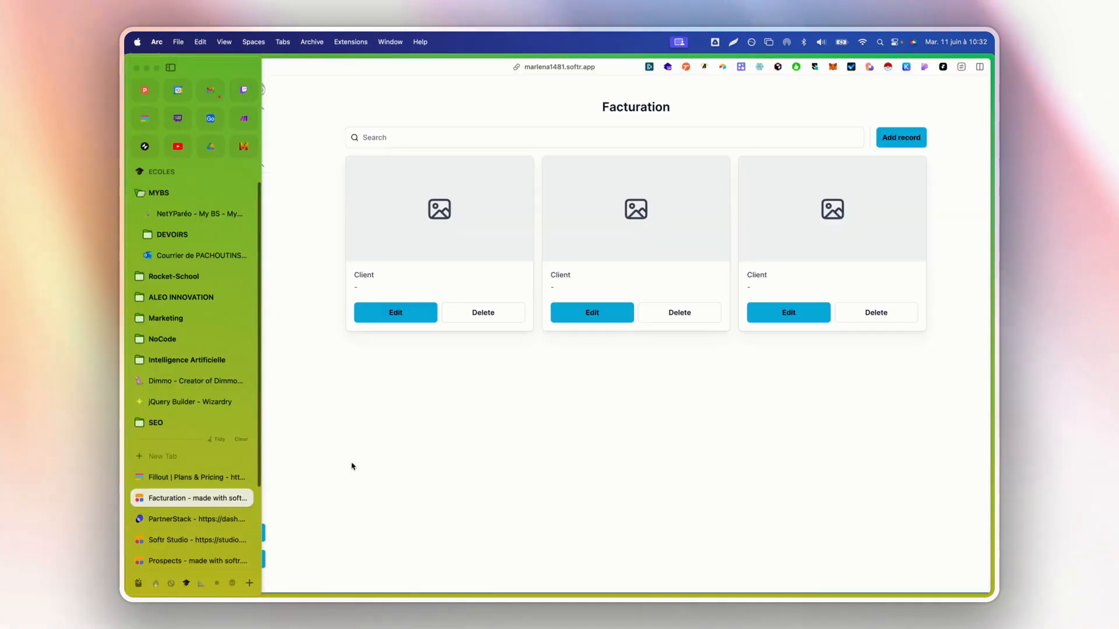
{"action": "mouse_move", "coordinate": [126, 542]}
{"action": "left_click", "coordinate": [178, 540]}
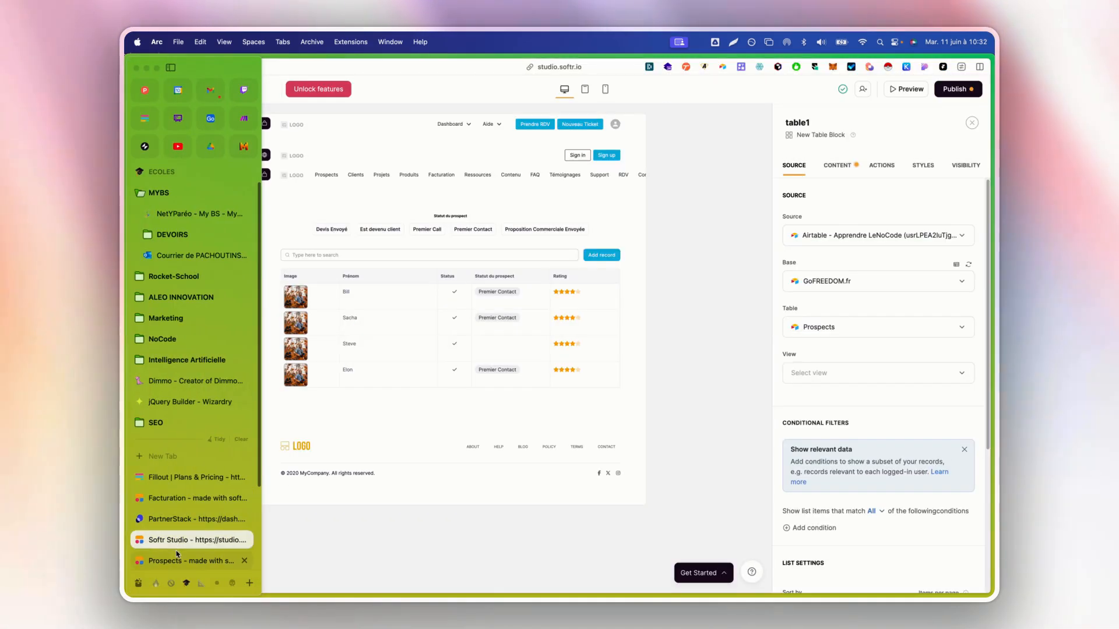
Check the Sort by options, then set table1 to show 4 items per page
{"action": "scroll", "coordinate": [867, 426], "scroll_direction": "down", "scroll_amount": 3}
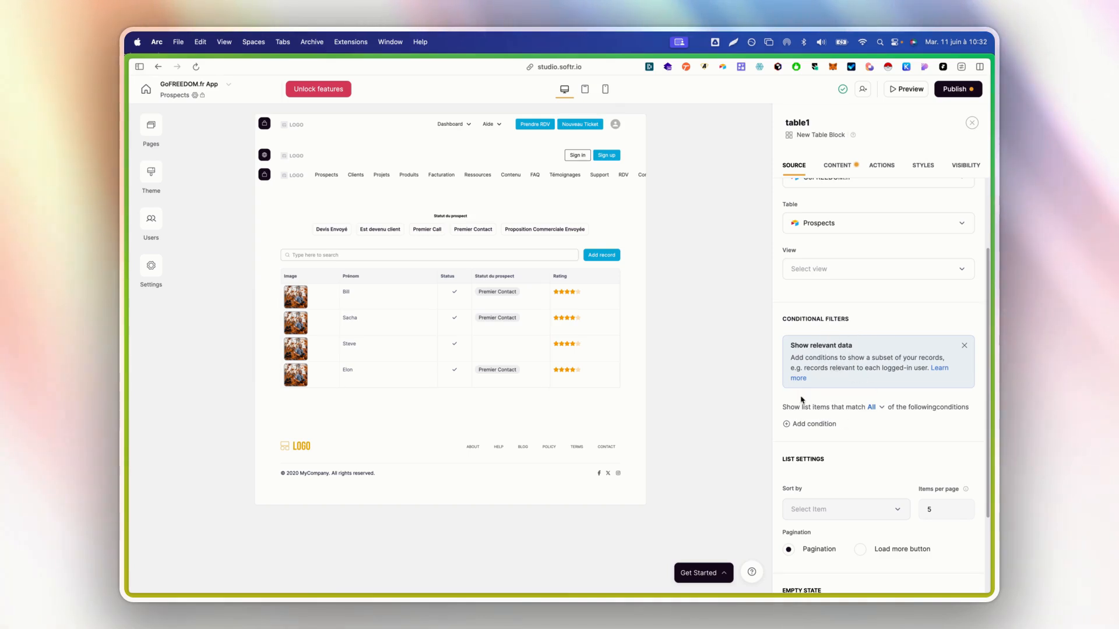
{"action": "scroll", "coordinate": [822, 364], "scroll_direction": "down", "scroll_amount": 2}
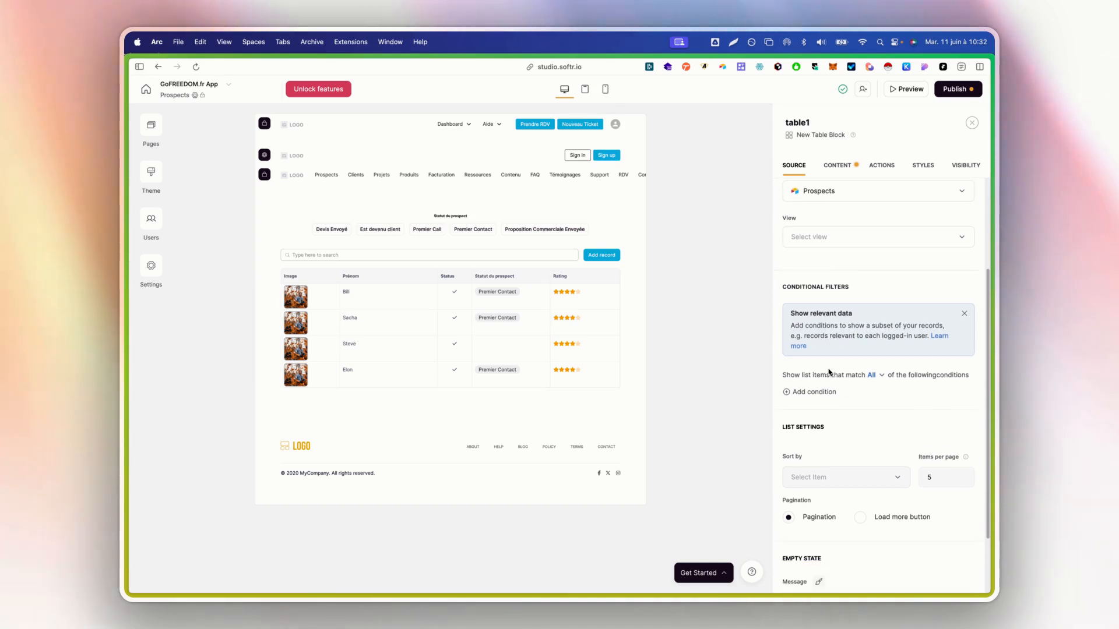
{"action": "scroll", "coordinate": [831, 353], "scroll_direction": "down", "scroll_amount": 2}
{"action": "scroll", "coordinate": [830, 353], "scroll_direction": "down", "scroll_amount": 1}
{"action": "left_click", "coordinate": [828, 401]}
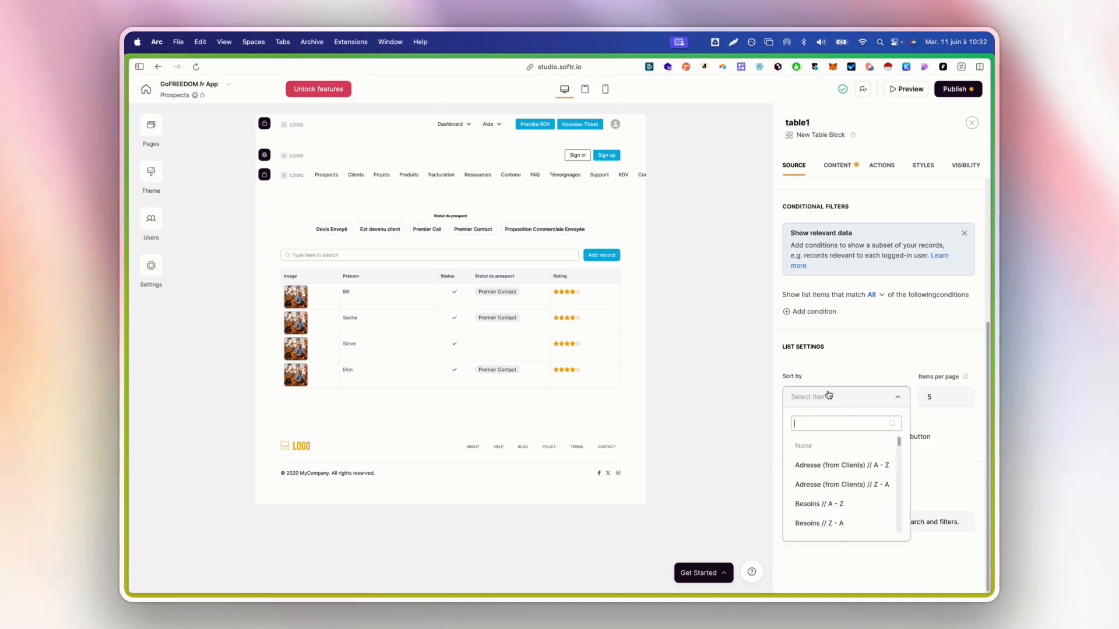
{"action": "scroll", "coordinate": [829, 497], "scroll_direction": "down", "scroll_amount": 3}
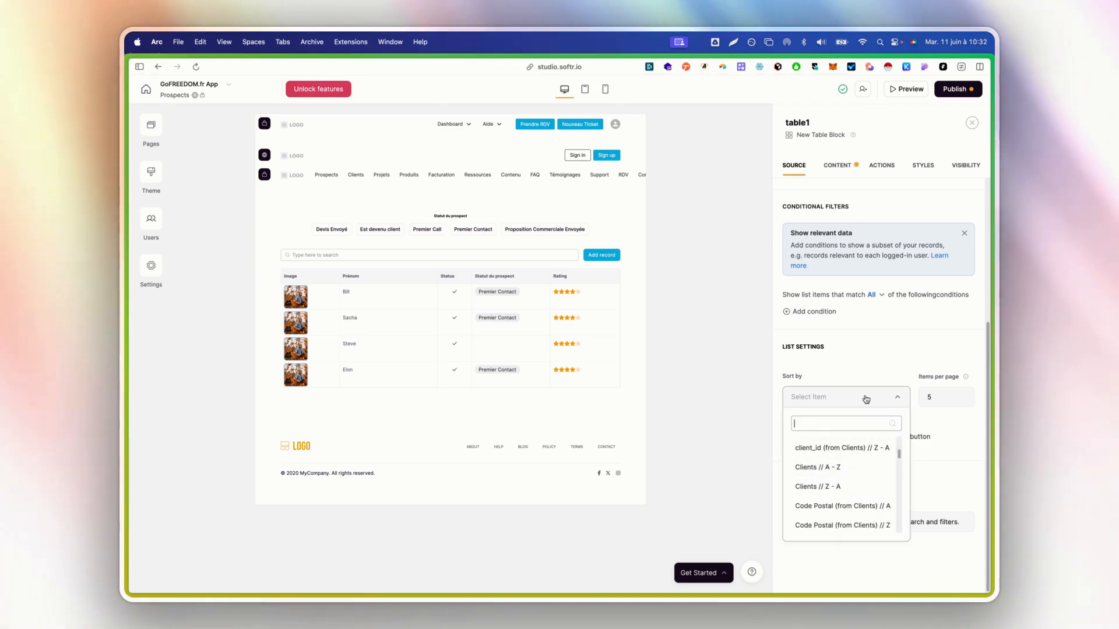
{"action": "double_click", "coordinate": [930, 396]}
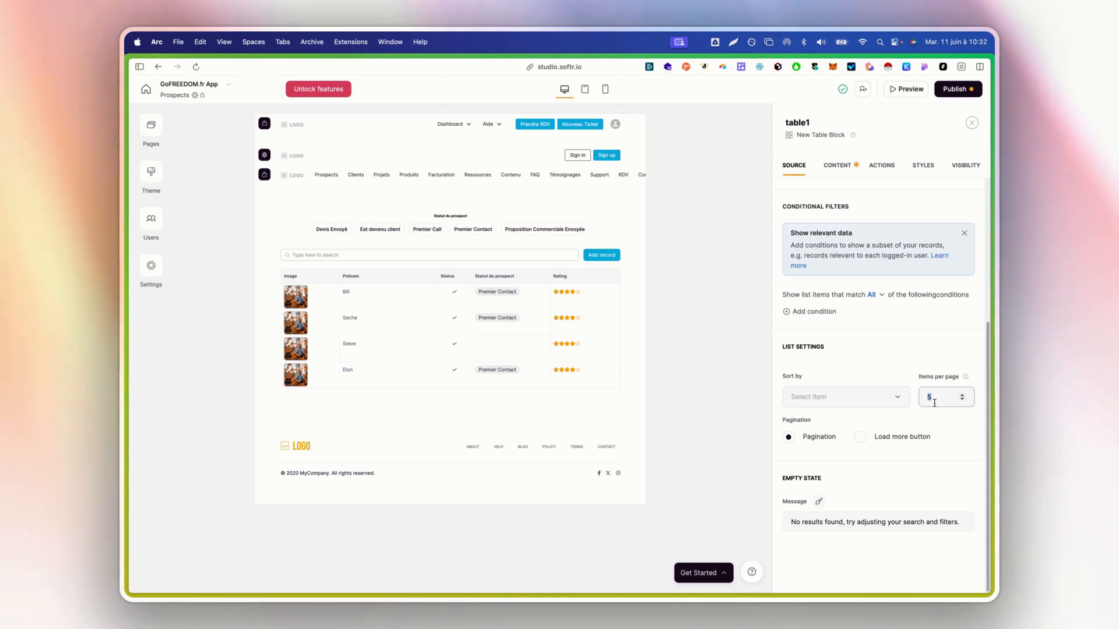
{"action": "type", "text": "4"}
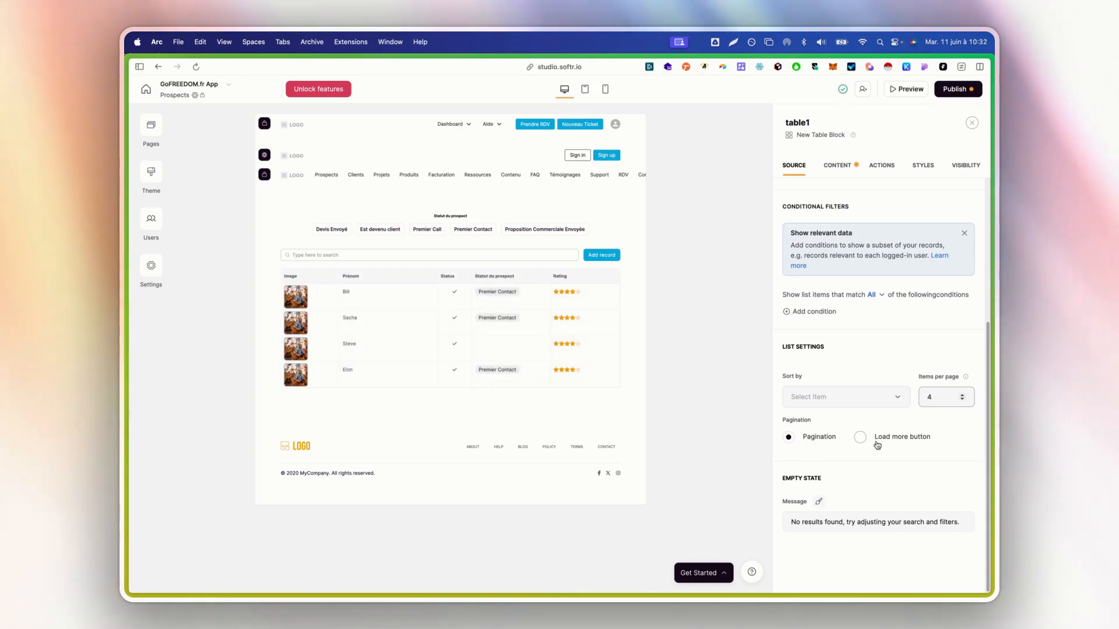
{"action": "scroll", "coordinate": [876, 456], "scroll_direction": "up", "scroll_amount": 5}
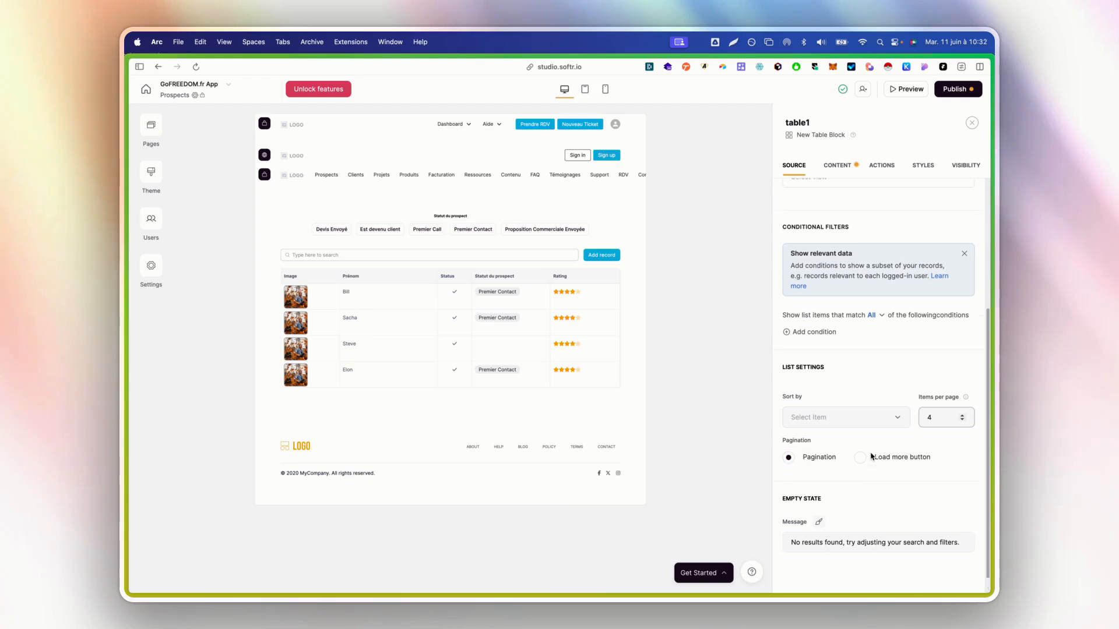
{"action": "left_click", "coordinate": [843, 168]}
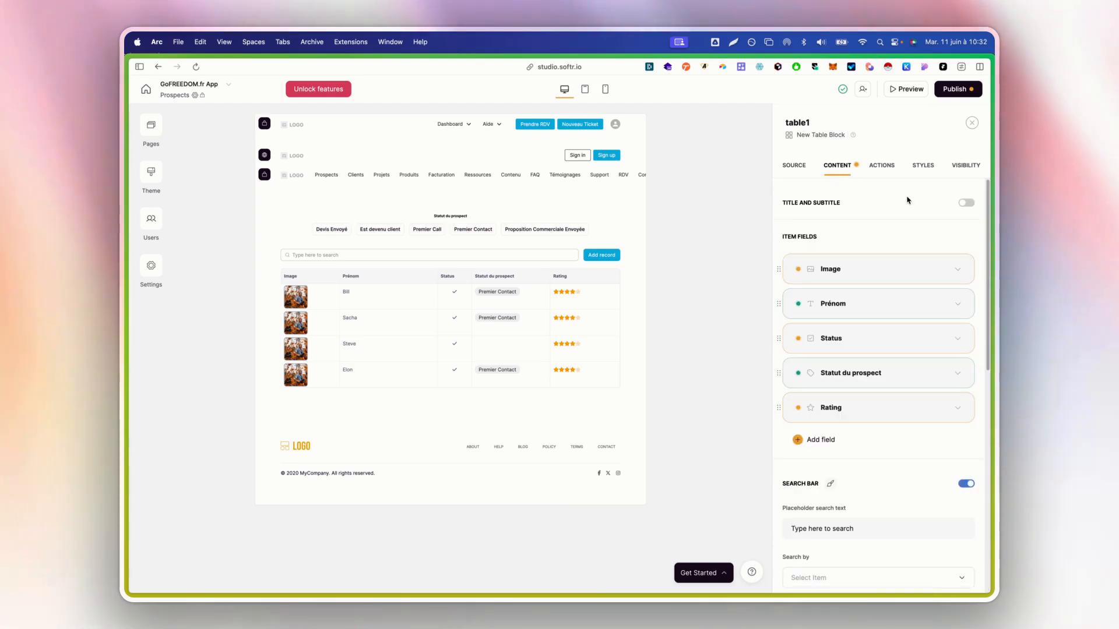
Title the table 'Tous mes prospects' and delete the placeholder subtitle
{"action": "left_click", "coordinate": [966, 202]}
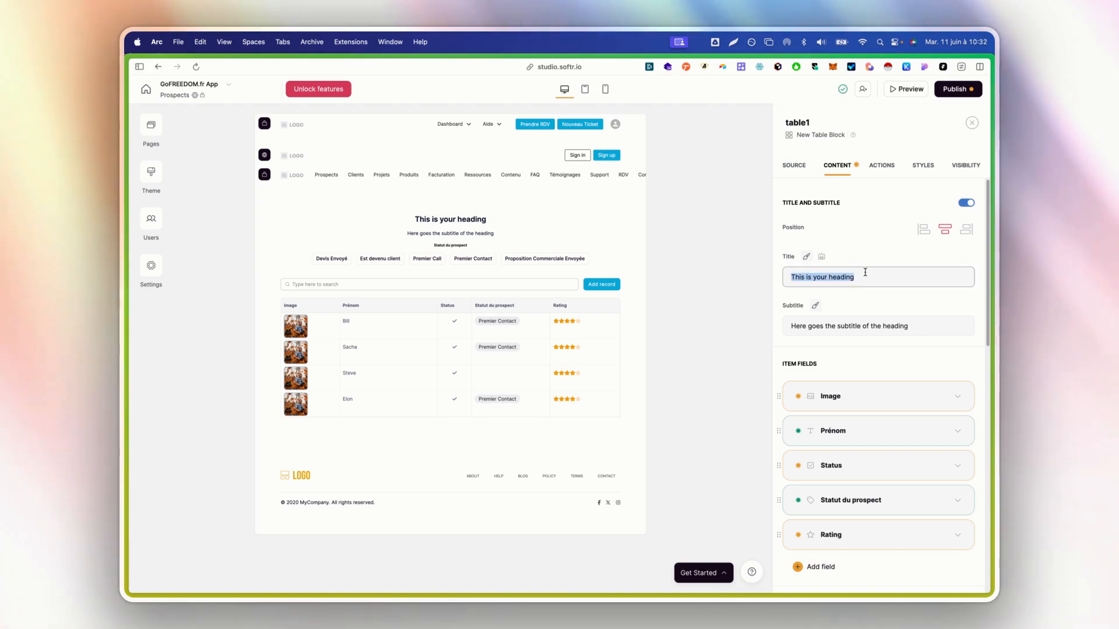
{"action": "type", "text": "Tous mes prospects"}
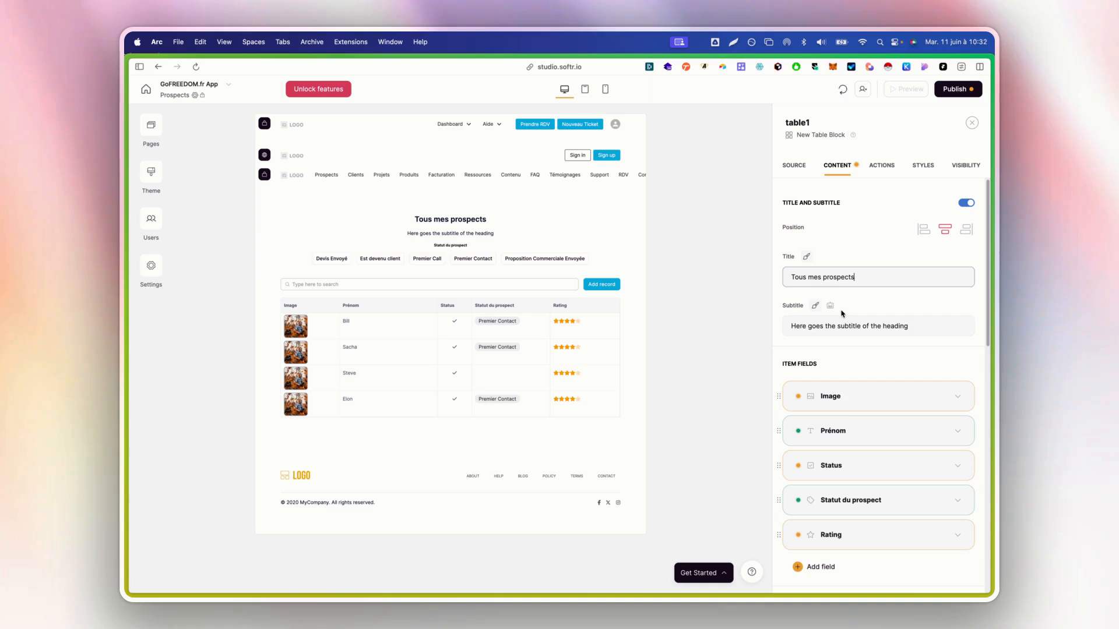
{"action": "left_click", "coordinate": [842, 313]}
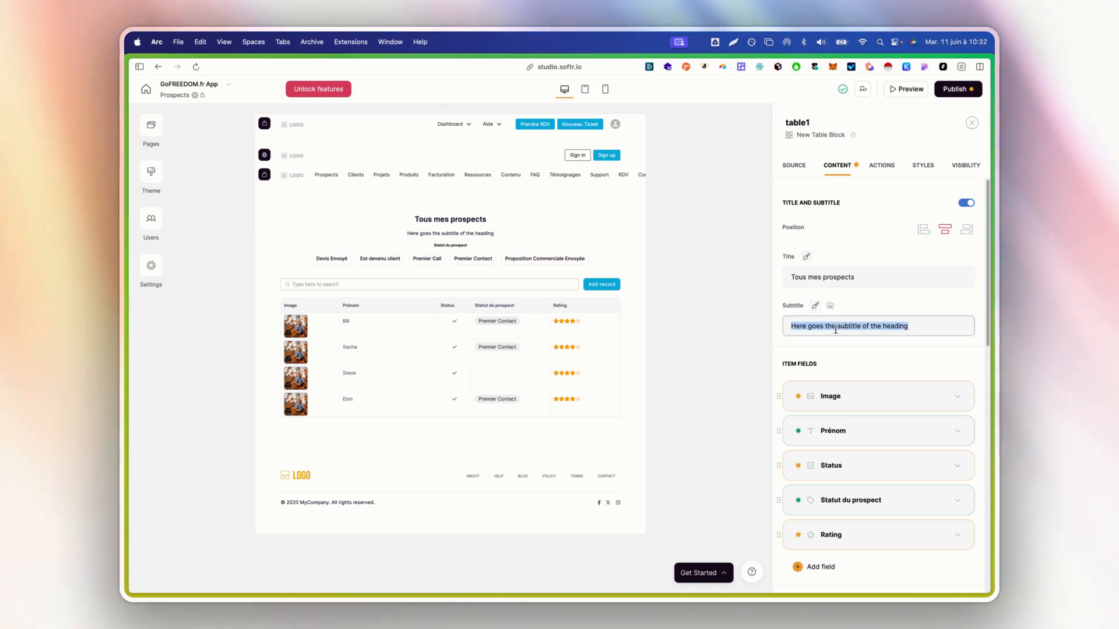
{"action": "key", "text": "BackSpace"}
{"action": "scroll", "coordinate": [851, 352], "scroll_direction": "down", "scroll_amount": 1}
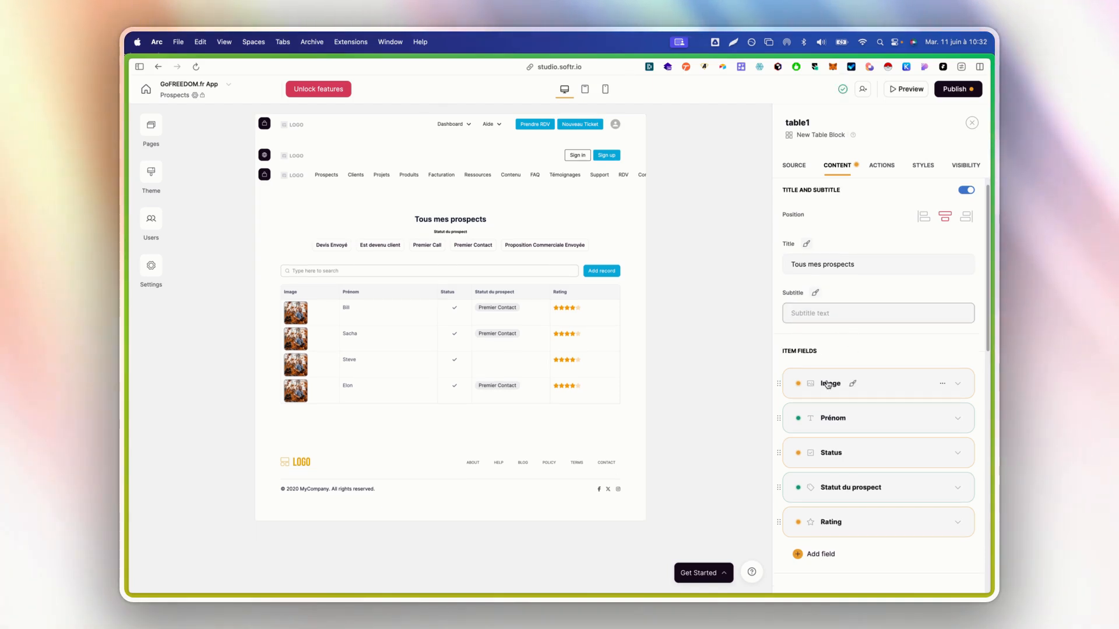
Inspect the Image column's data options, then delete the Image column
{"action": "left_click", "coordinate": [829, 384]}
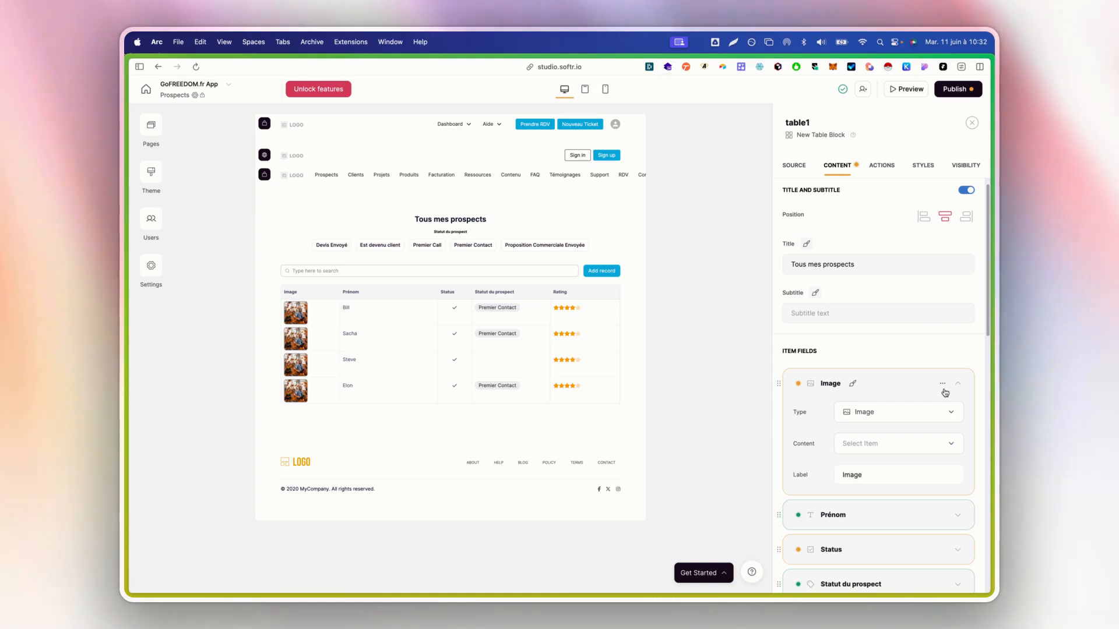
{"action": "scroll", "coordinate": [927, 367], "scroll_direction": "down", "scroll_amount": 1}
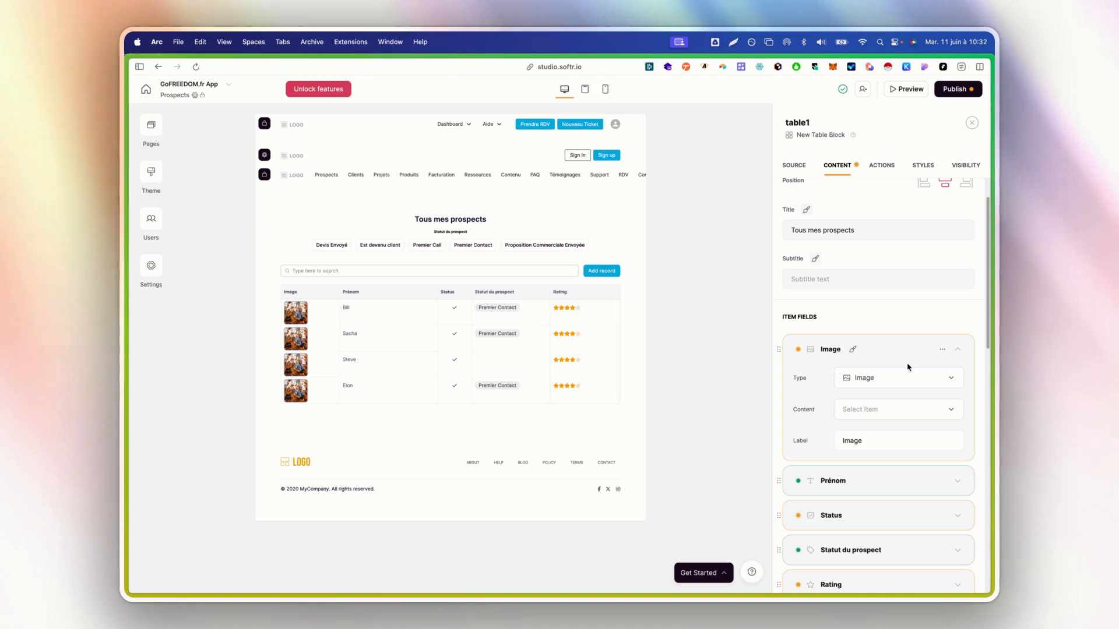
{"action": "left_click", "coordinate": [880, 409]}
{"action": "scroll", "coordinate": [884, 495], "scroll_direction": "down", "scroll_amount": 5}
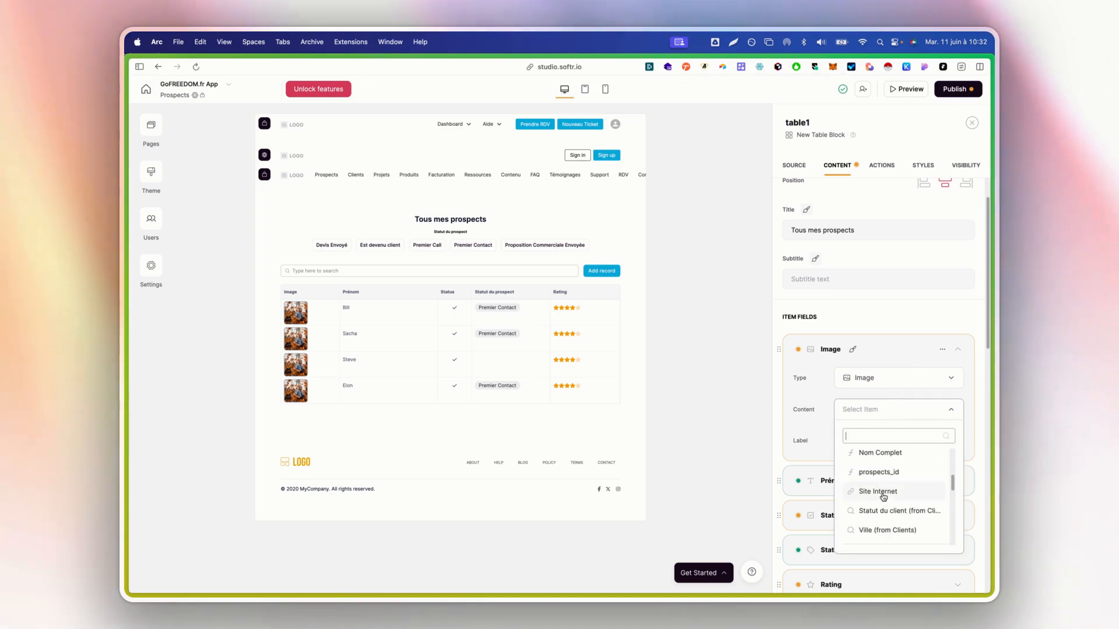
{"action": "scroll", "coordinate": [883, 497], "scroll_direction": "down", "scroll_amount": 2}
{"action": "scroll", "coordinate": [886, 499], "scroll_direction": "up", "scroll_amount": 2}
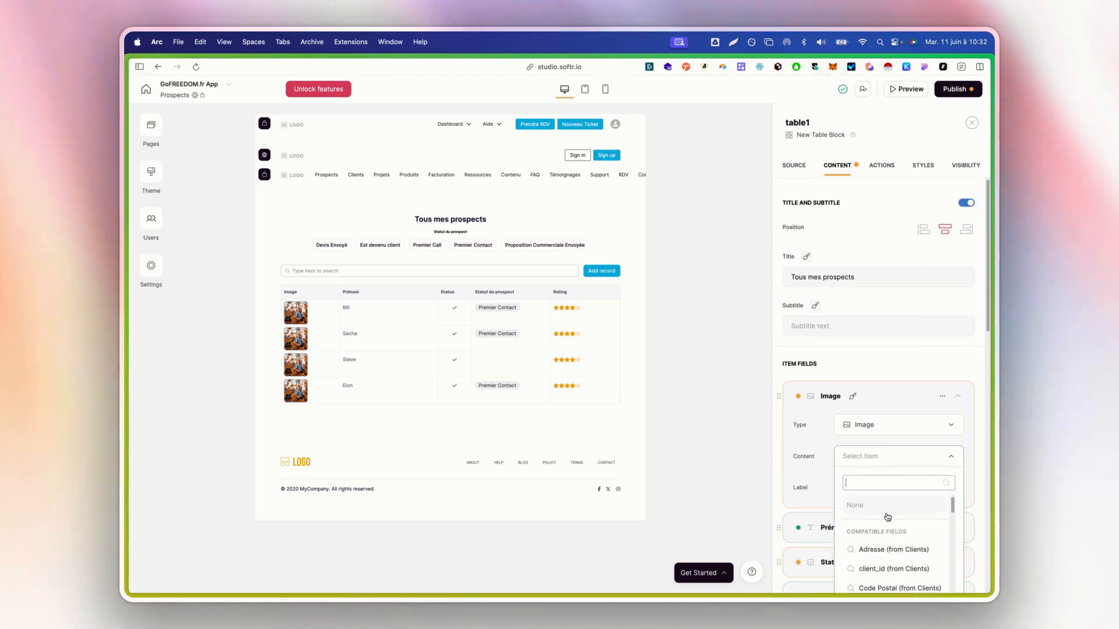
{"action": "scroll", "coordinate": [887, 525], "scroll_direction": "down", "scroll_amount": 3}
{"action": "scroll", "coordinate": [886, 486], "scroll_direction": "down", "scroll_amount": 4}
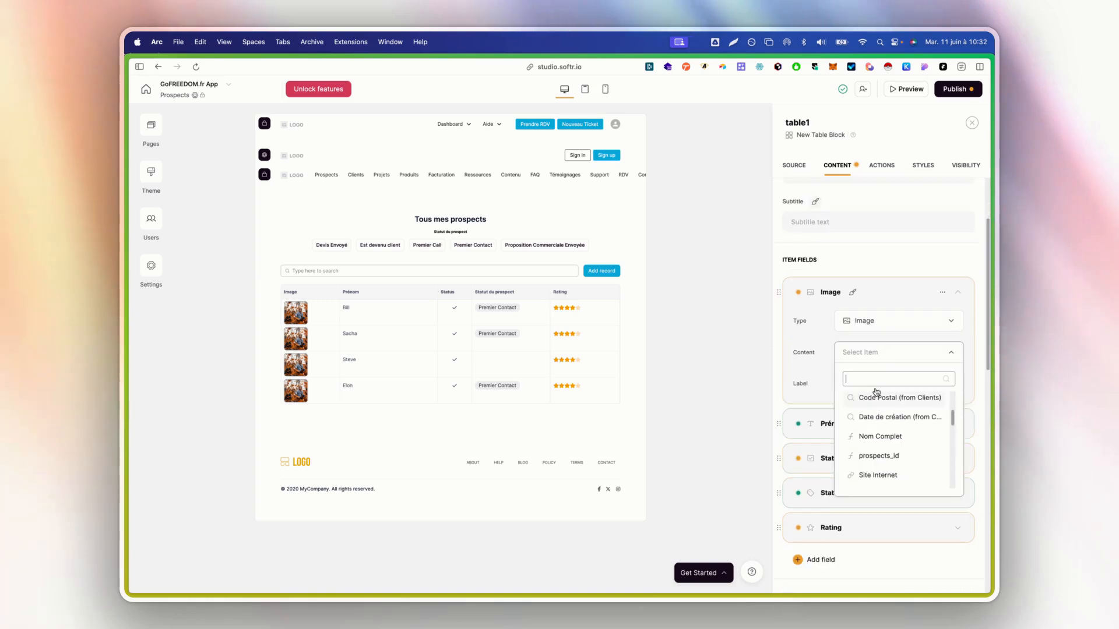
{"action": "left_click", "coordinate": [912, 299]}
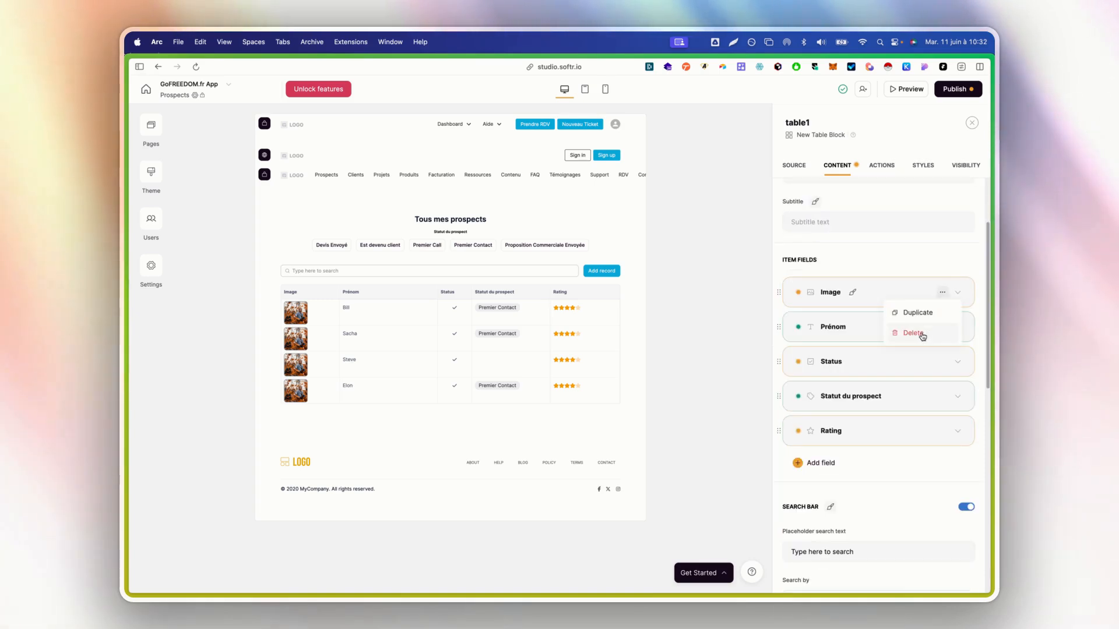
{"action": "left_click", "coordinate": [922, 336]}
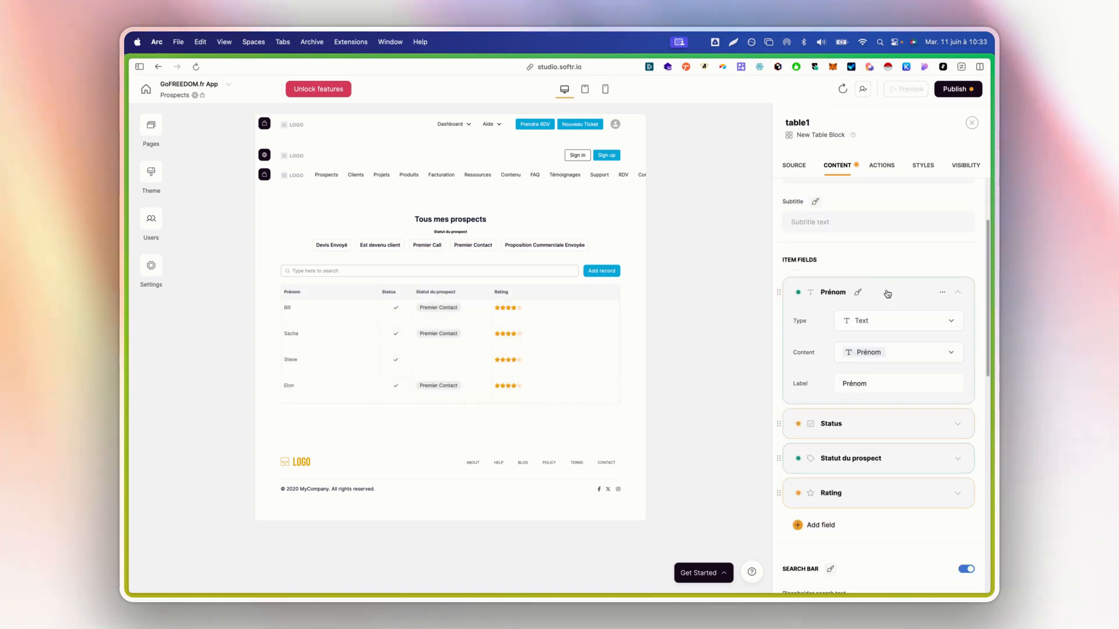
Fill the Prénom column with Nom Complet and relabel it 'Nom du prospect'
{"action": "left_click", "coordinate": [904, 350]}
{"action": "scroll", "coordinate": [906, 419], "scroll_direction": "down", "scroll_amount": 10}
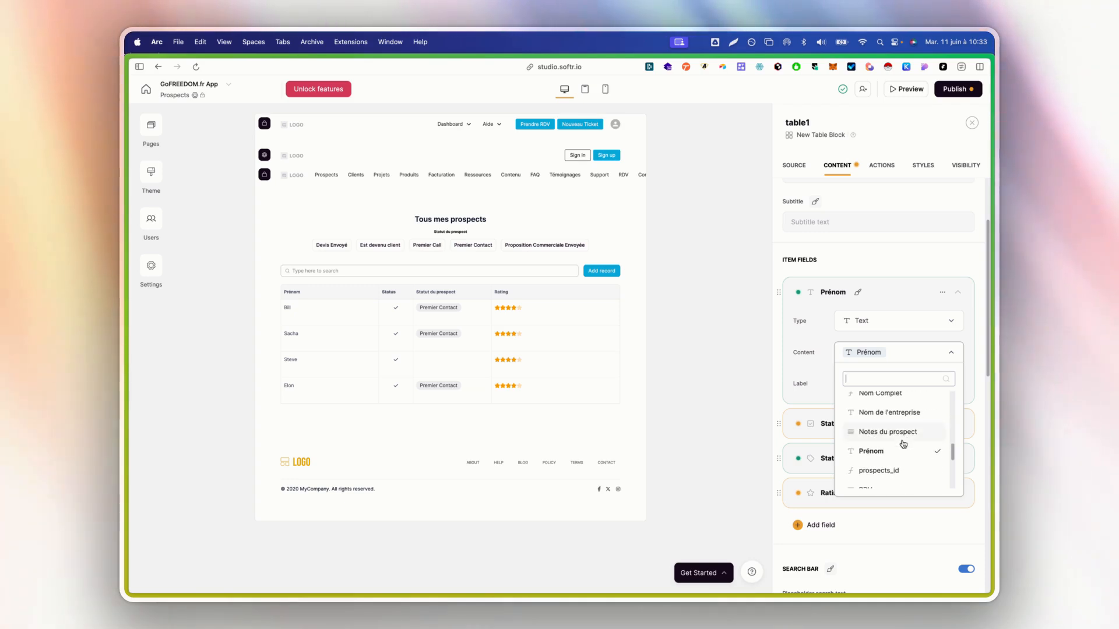
{"action": "scroll", "coordinate": [898, 419], "scroll_direction": "up", "scroll_amount": 1}
{"action": "left_click", "coordinate": [890, 410]}
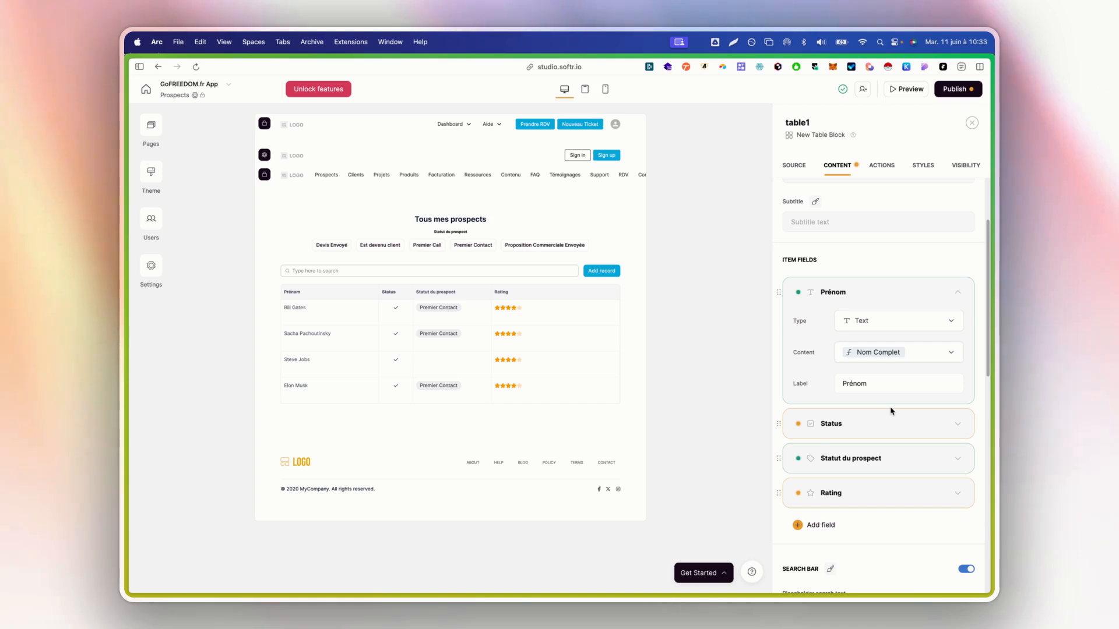
{"action": "double_click", "coordinate": [878, 377]}
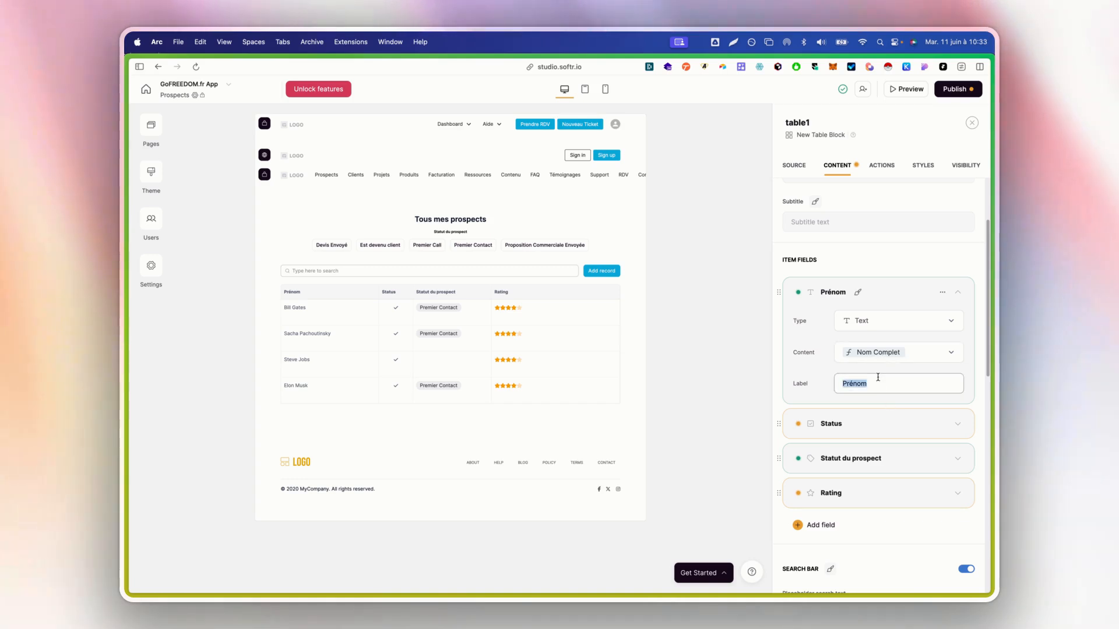
{"action": "type", "text": "Nom du prospect"}
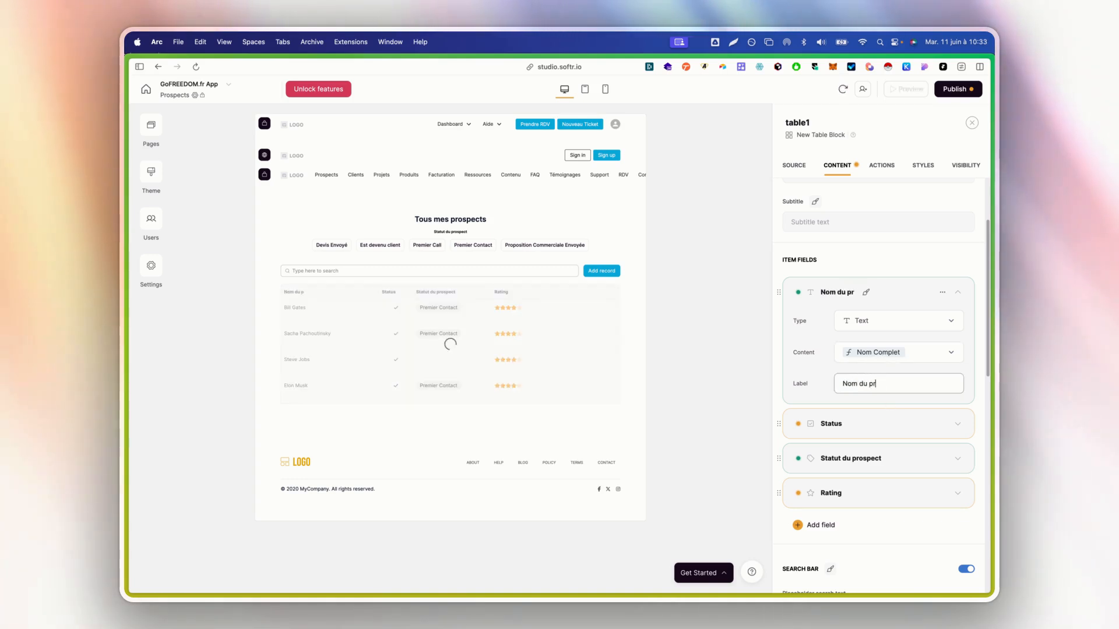
{"action": "left_click", "coordinate": [849, 291]}
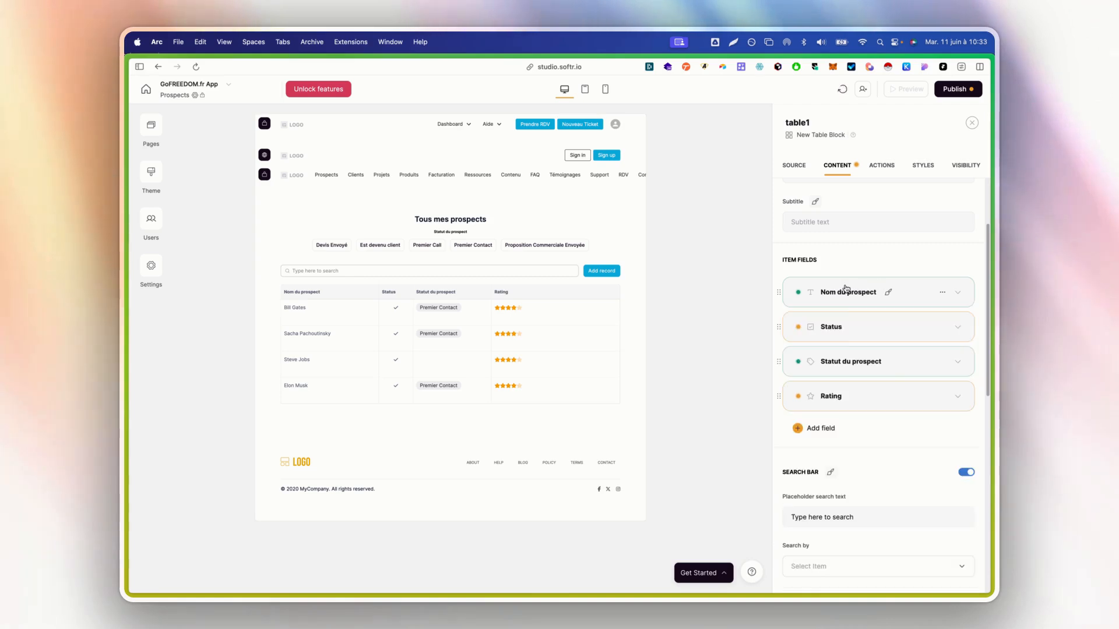
Delete the Status and Rating columns from the table
{"action": "left_click", "coordinate": [942, 327]}
{"action": "left_click", "coordinate": [905, 366]}
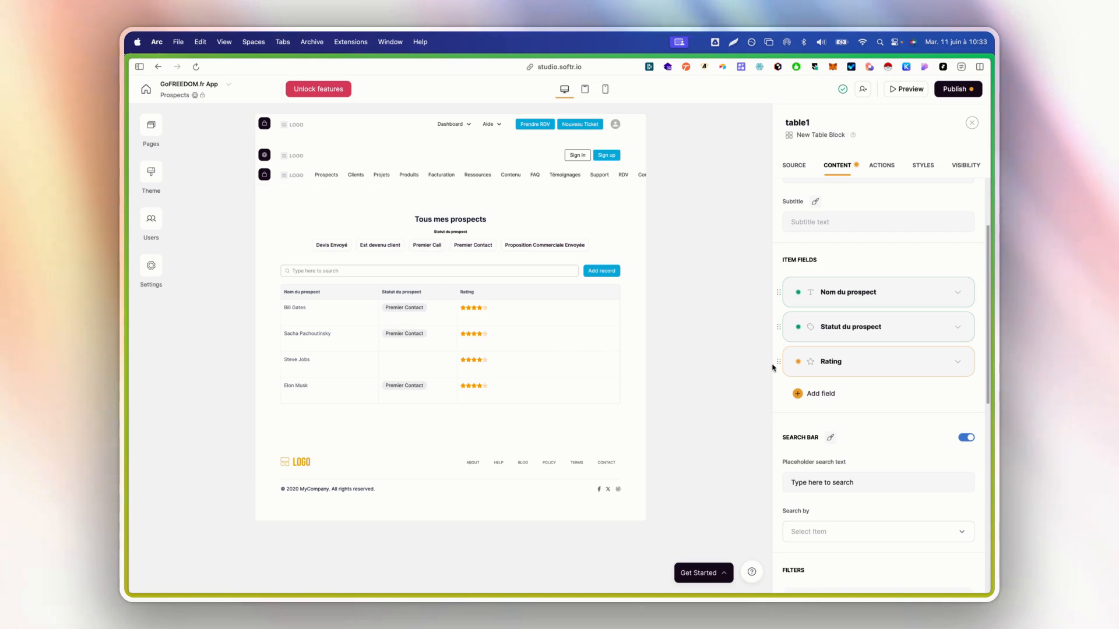
{"action": "left_click", "coordinate": [884, 367]}
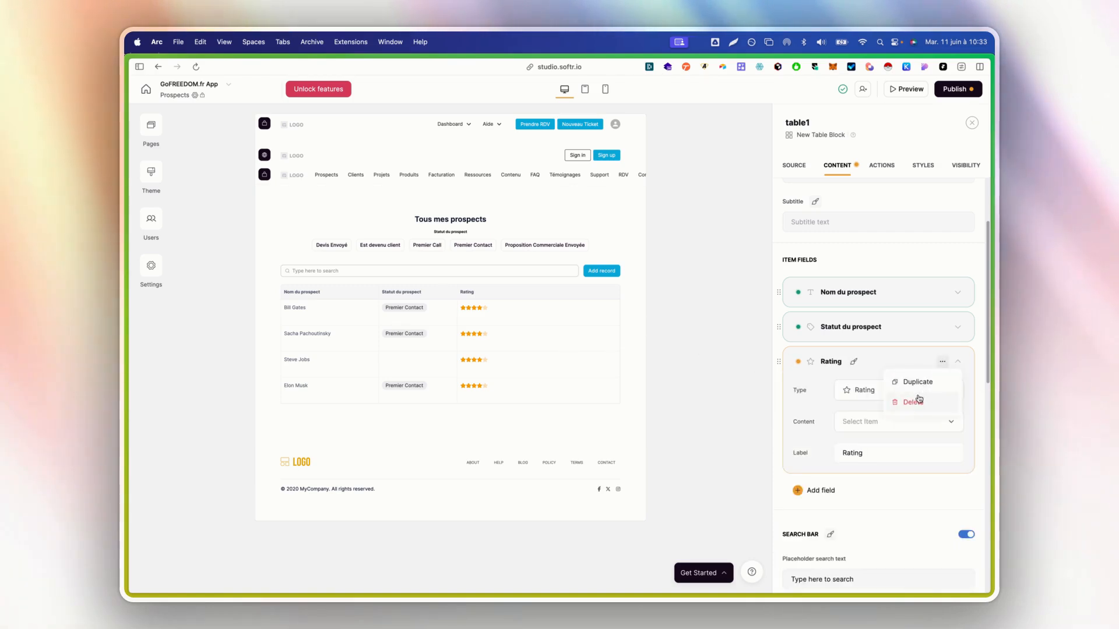
{"action": "left_click", "coordinate": [913, 402]}
{"action": "left_click", "coordinate": [818, 359]}
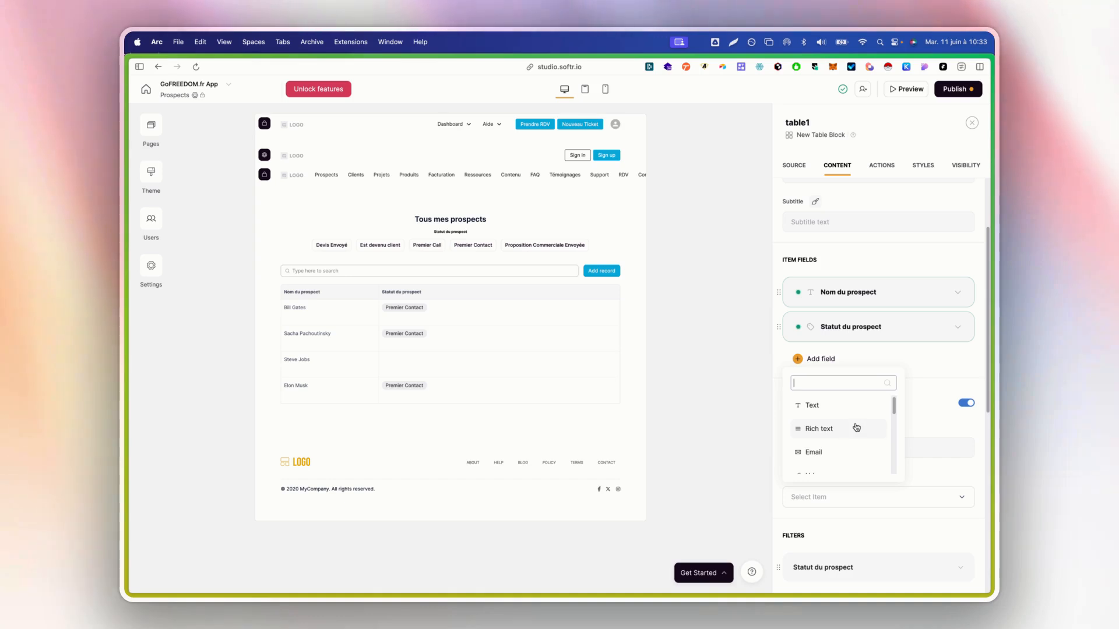
Add an Email column filled from the email field
{"action": "left_click", "coordinate": [839, 452]}
{"action": "left_click", "coordinate": [882, 448]}
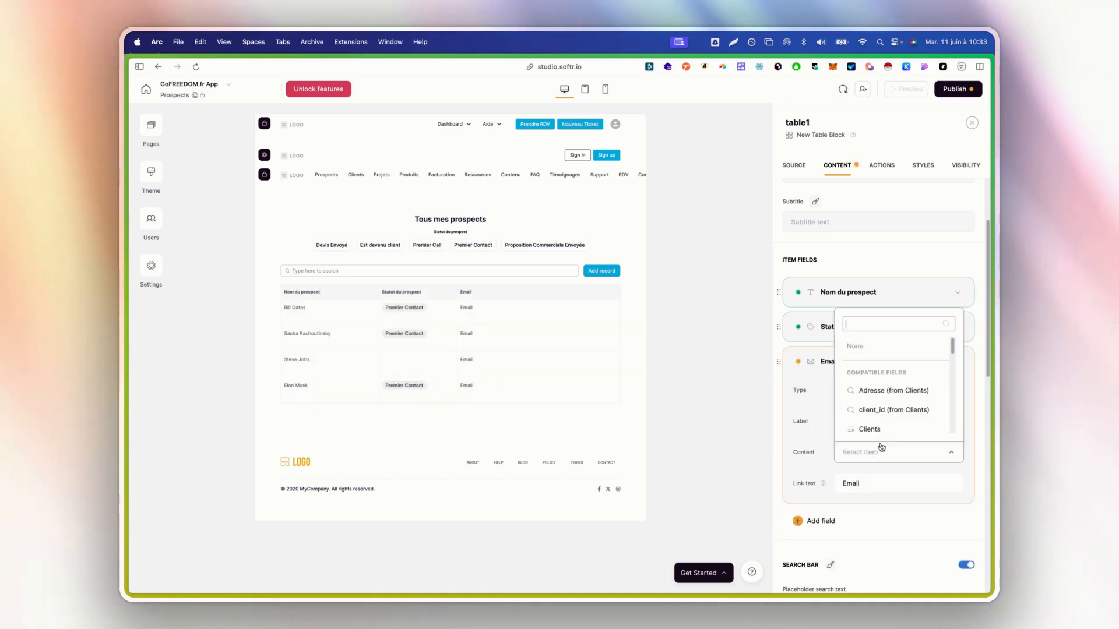
{"action": "scroll", "coordinate": [886, 411], "scroll_direction": "down", "scroll_amount": 5}
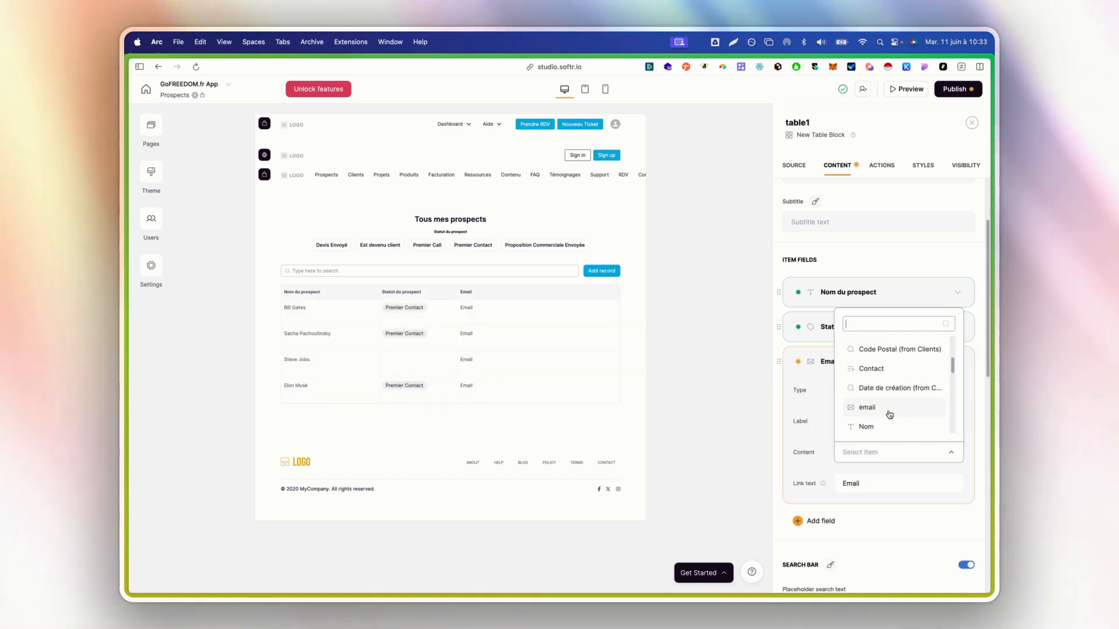
{"action": "left_click", "coordinate": [885, 413]}
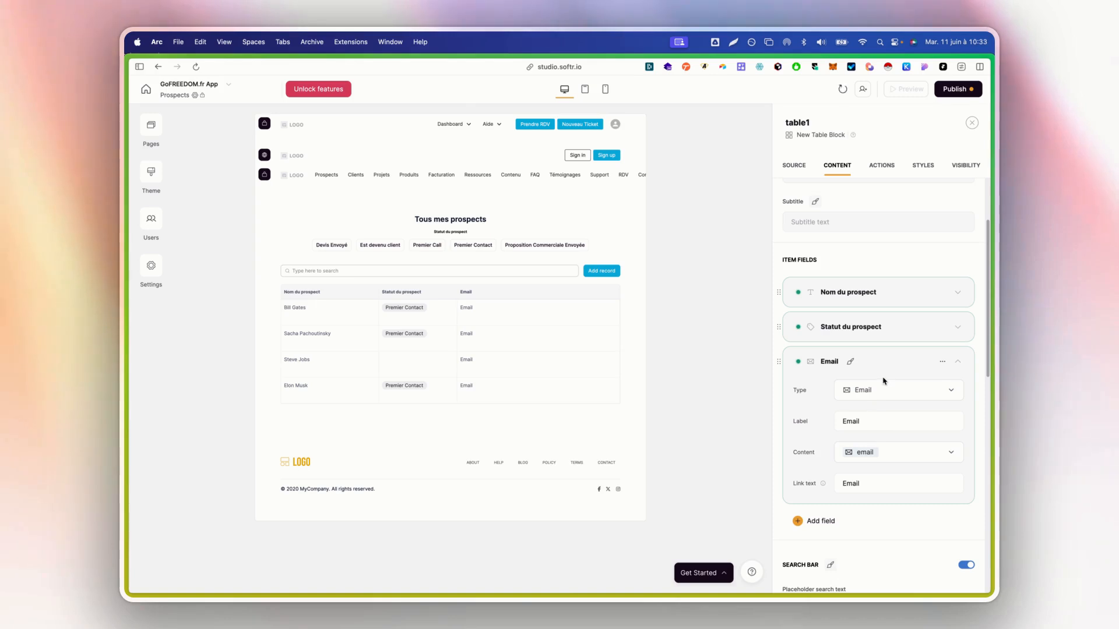
{"action": "left_click", "coordinate": [833, 363]}
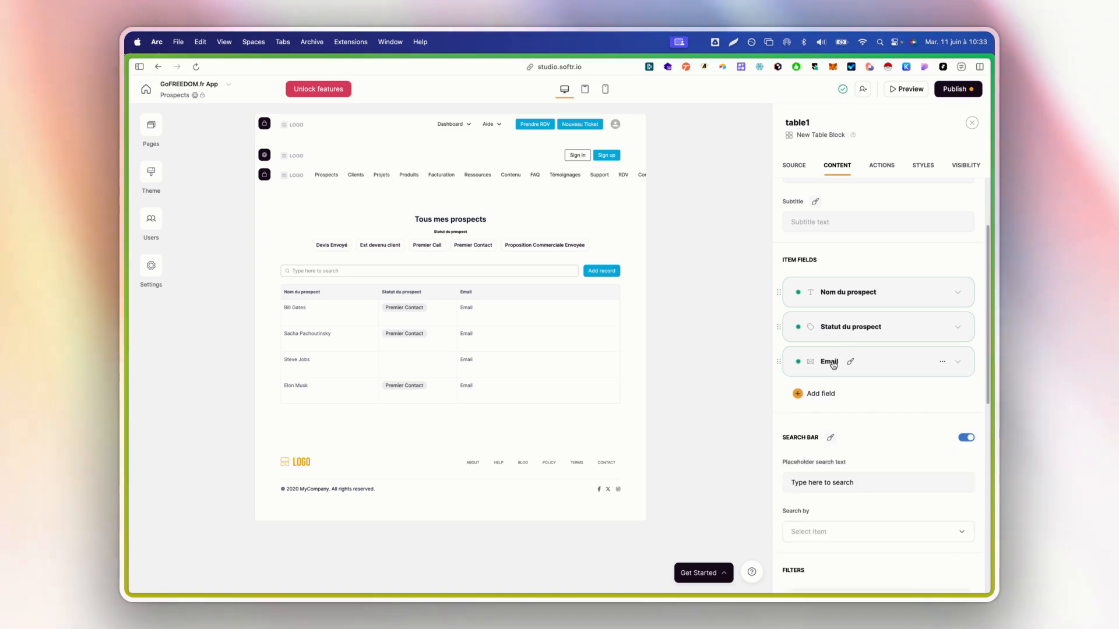
Add a text column filled from Téléphone and labelled 'Téléphone'
{"action": "left_click", "coordinate": [820, 394]}
{"action": "left_click", "coordinate": [841, 441]}
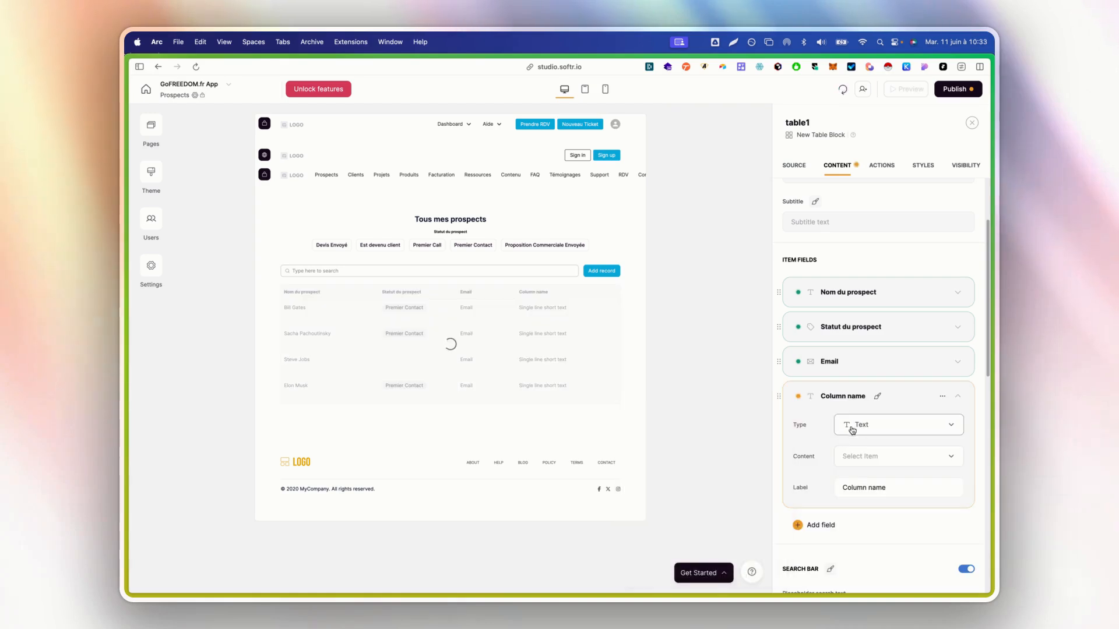
{"action": "left_click", "coordinate": [874, 456]}
{"action": "type", "text": "té"}
{"action": "left_click", "coordinate": [886, 426]}
{"action": "left_click", "coordinate": [885, 481]}
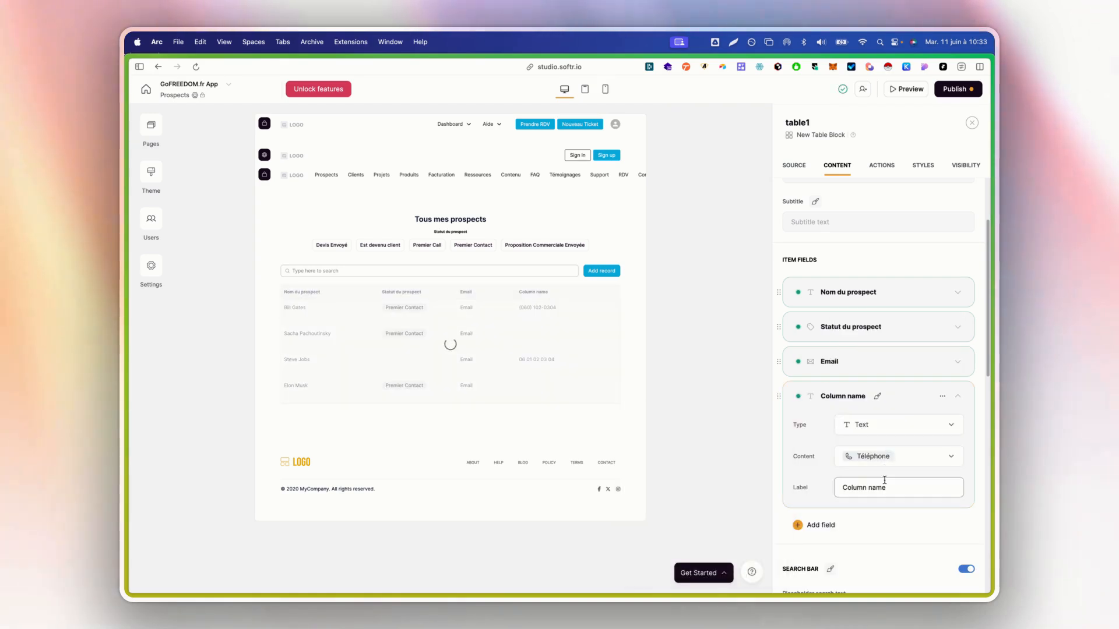
{"action": "type", "text": "Télé"}
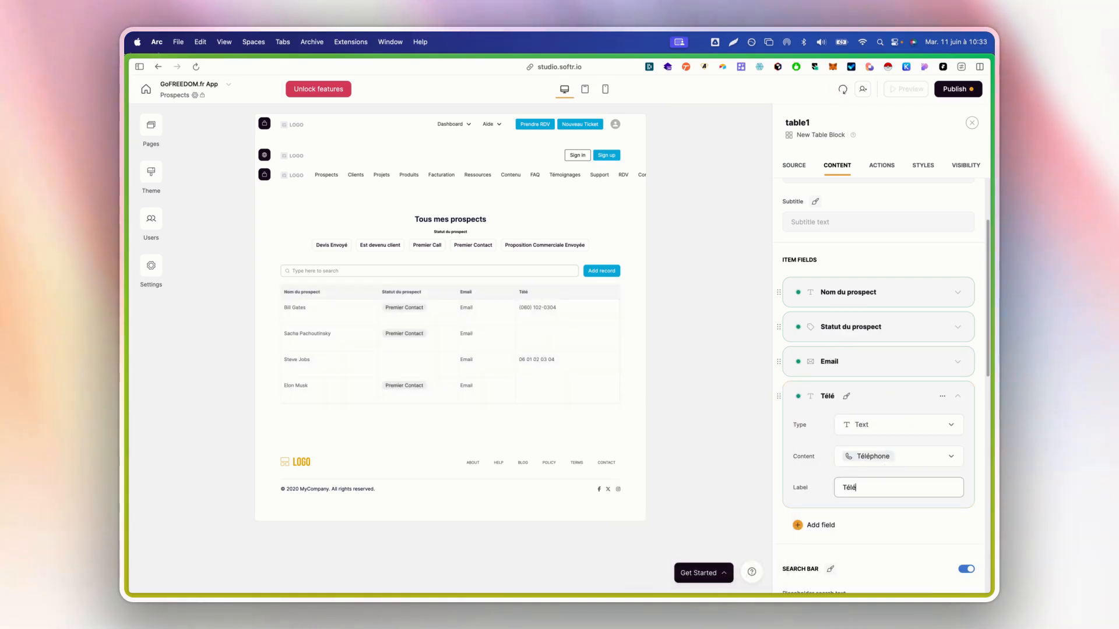
{"action": "type", "text": "phone"}
{"action": "left_click", "coordinate": [828, 397]}
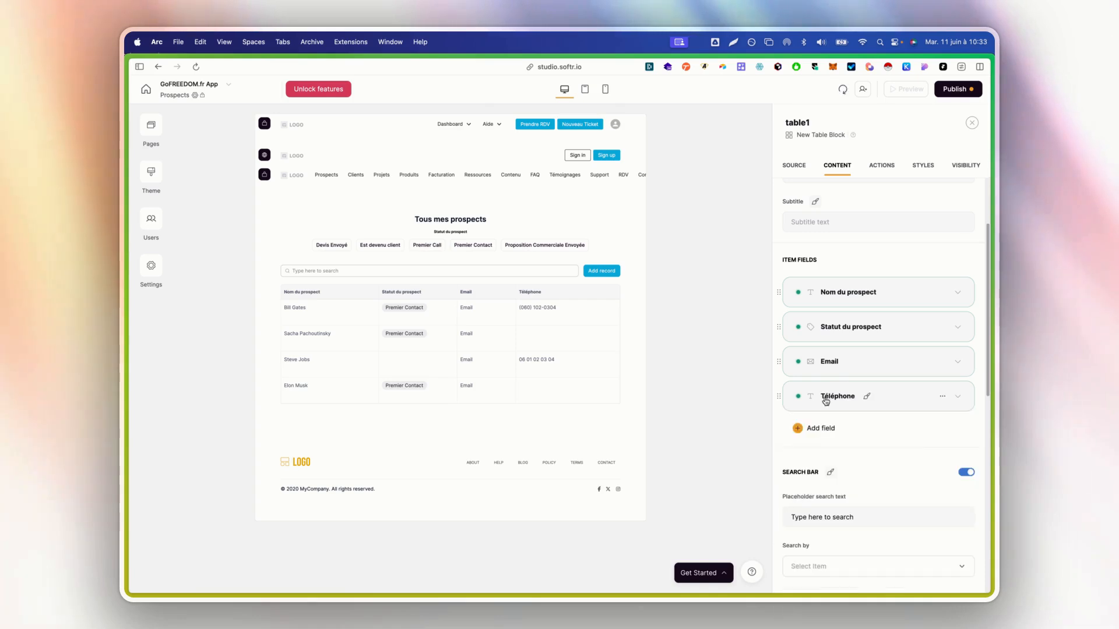
{"action": "left_click", "coordinate": [829, 429]}
Add a Url field whose content comes from the Site Internet field
{"action": "scroll", "coordinate": [872, 485], "scroll_direction": "down", "scroll_amount": 5}
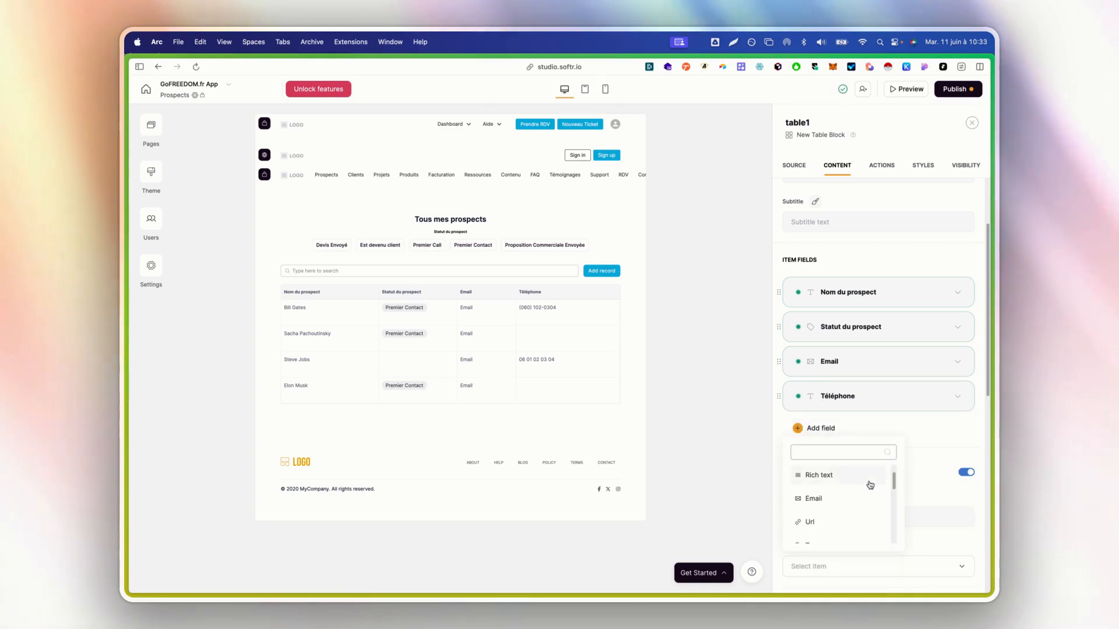
{"action": "left_click", "coordinate": [849, 519]}
{"action": "left_click", "coordinate": [876, 521]}
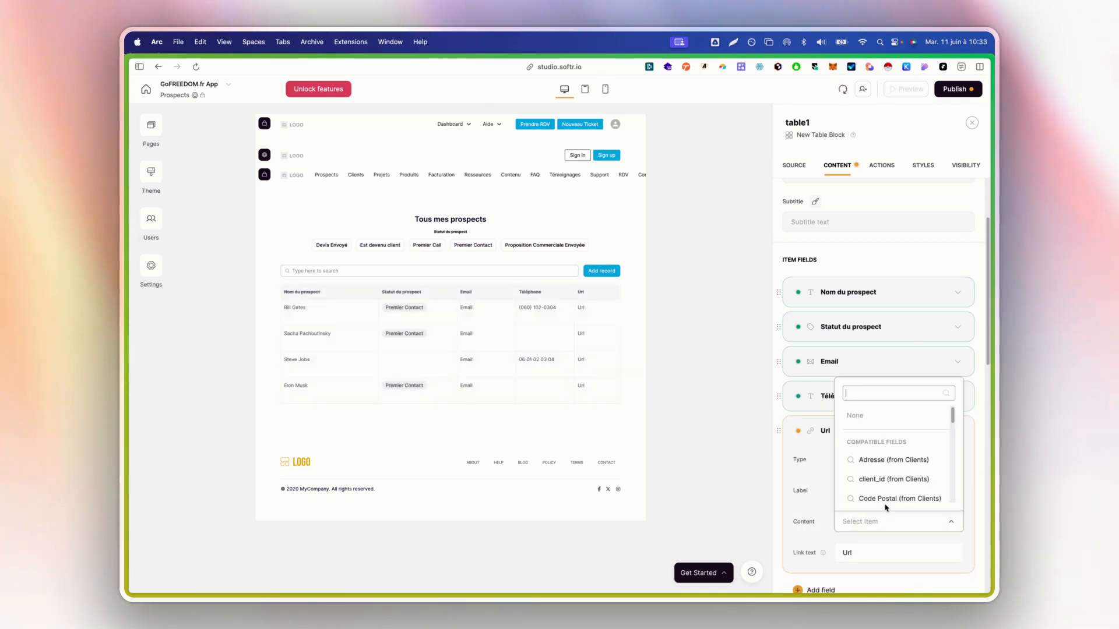
{"action": "type", "text": "sit"}
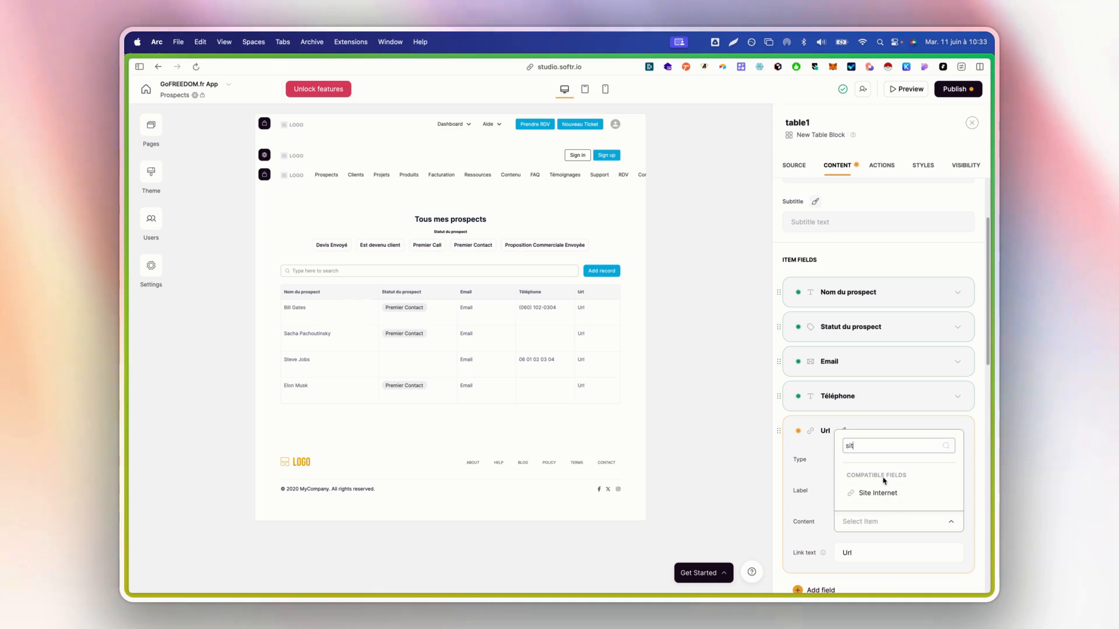
{"action": "left_click", "coordinate": [877, 493]}
{"action": "double_click", "coordinate": [877, 552]}
{"action": "type", "text": "Site internet"}
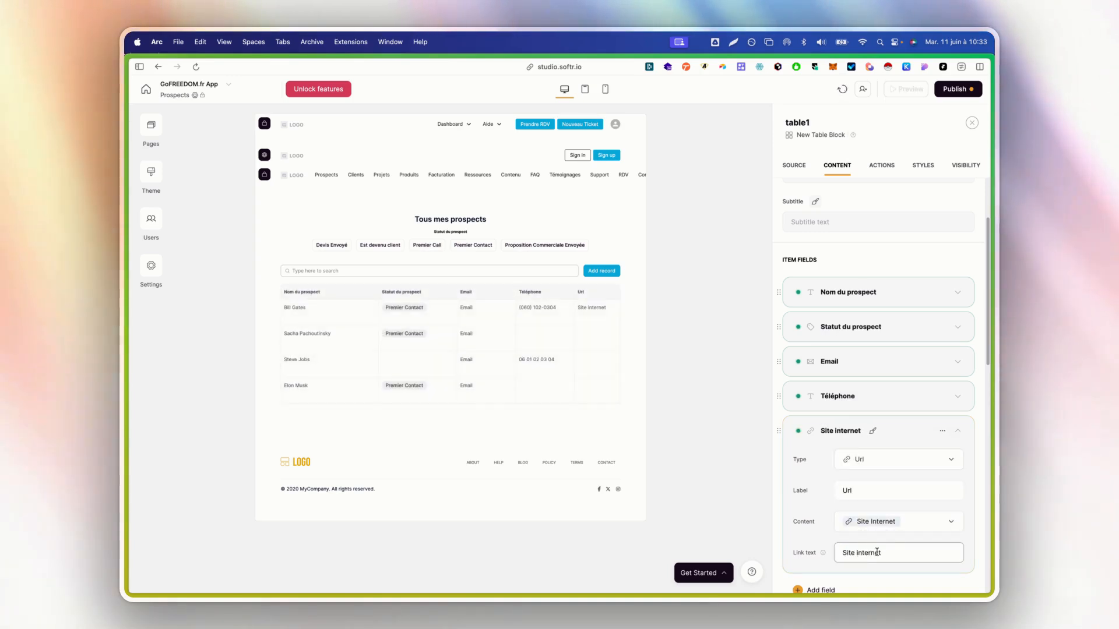
{"action": "left_click", "coordinate": [824, 505]}
Label the link column 'Site internet' and clear its link text so URLs show
{"action": "scroll", "coordinate": [824, 505], "scroll_direction": "down", "scroll_amount": 1}
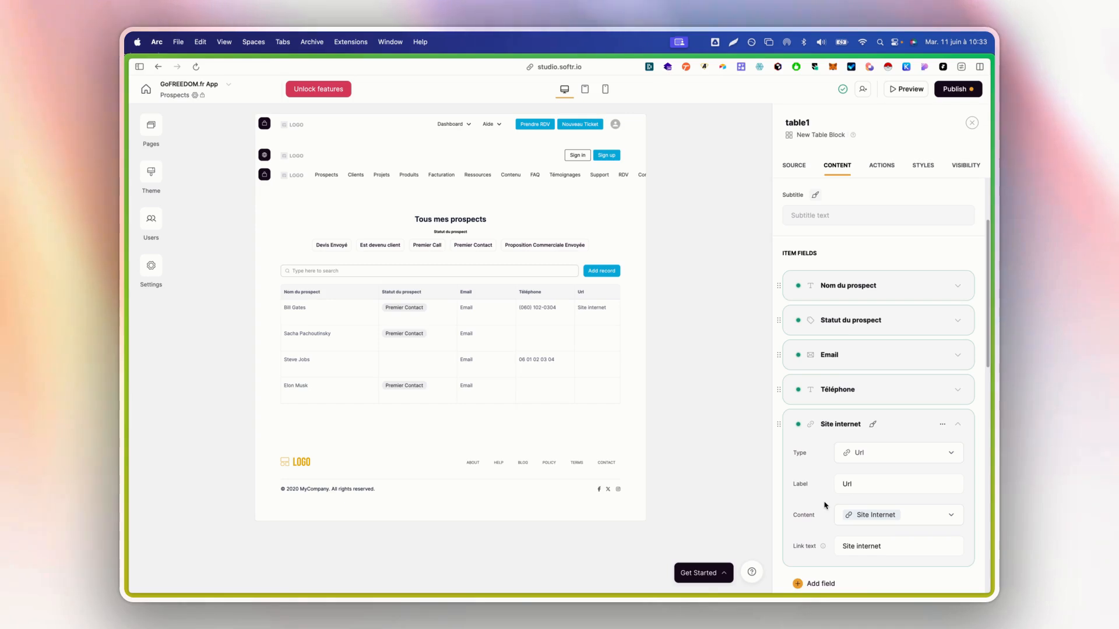
{"action": "scroll", "coordinate": [824, 501], "scroll_direction": "down", "scroll_amount": 1}
{"action": "left_click_drag", "start_coordinate": [842, 473], "coordinate": [862, 474]}
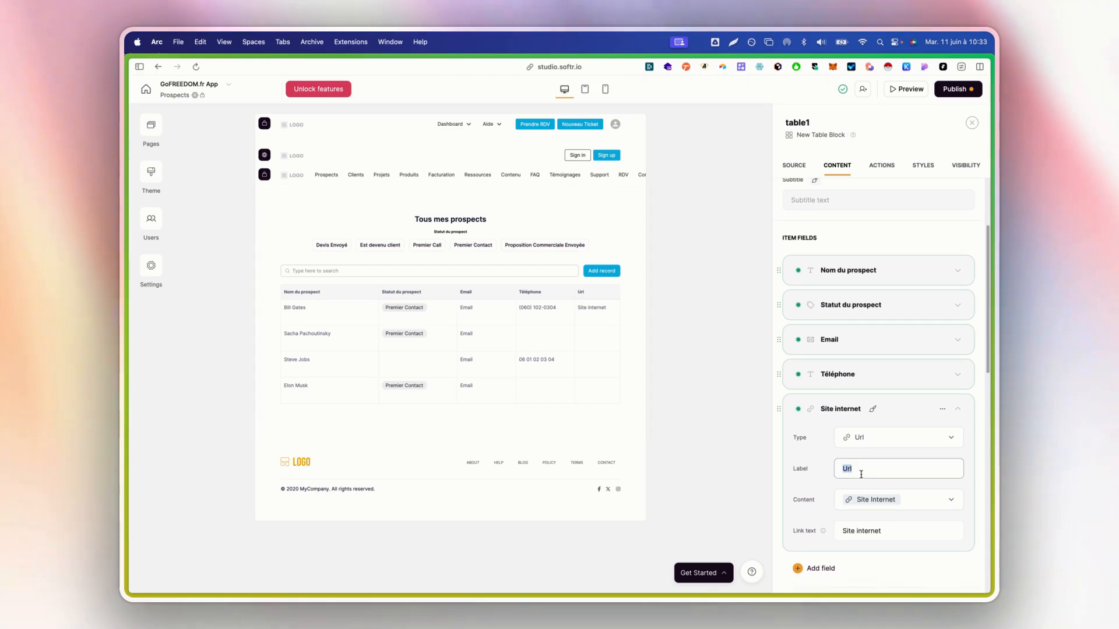
{"action": "type", "text": "Site internet"}
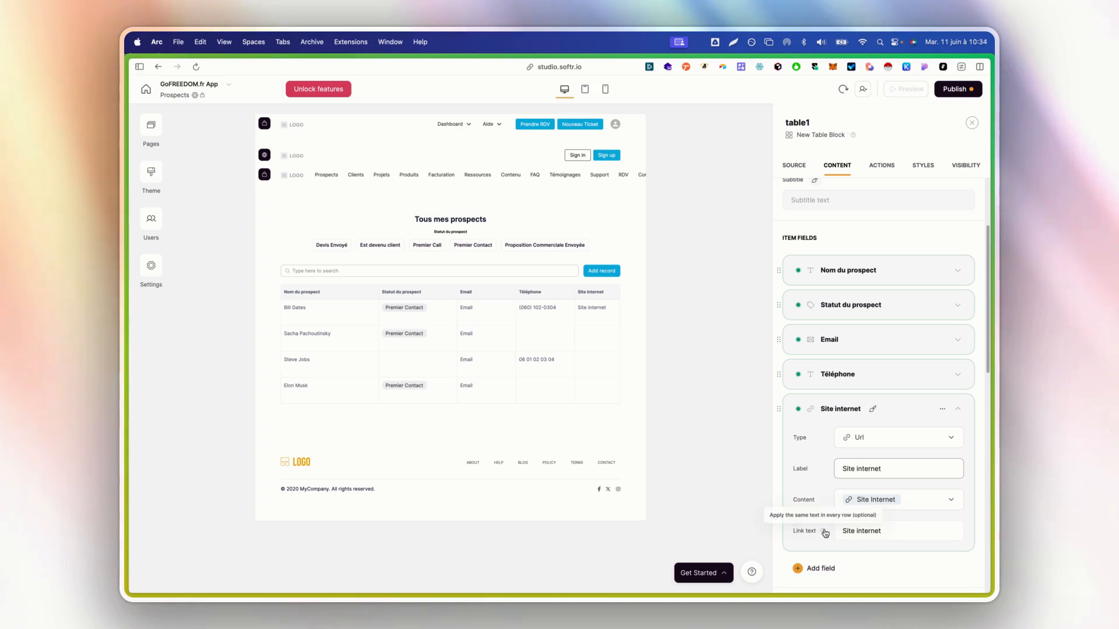
{"action": "left_click", "coordinate": [869, 539]}
{"action": "key", "text": "super+a"}
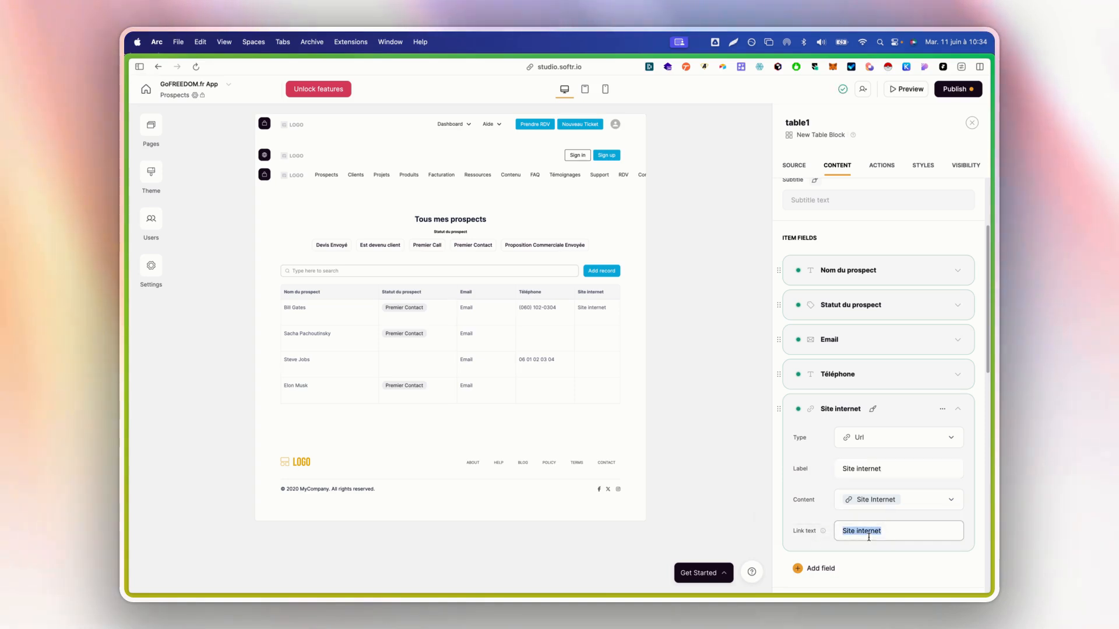
{"action": "key", "text": "BackSpace"}
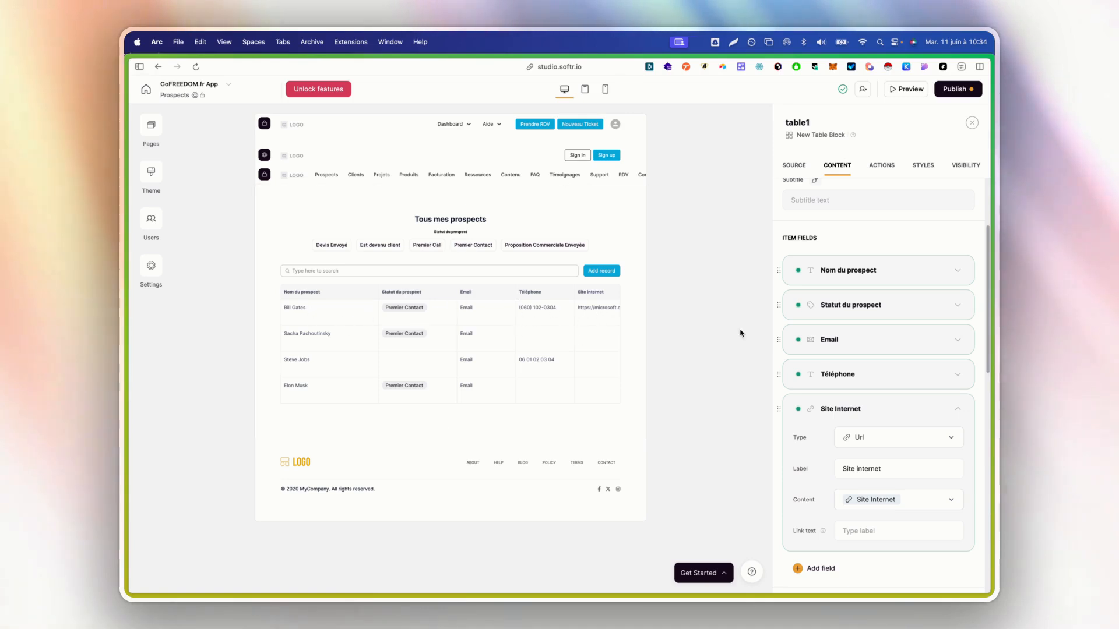
{"action": "scroll", "coordinate": [816, 327], "scroll_direction": "down", "scroll_amount": 3}
{"action": "left_click", "coordinate": [821, 270]}
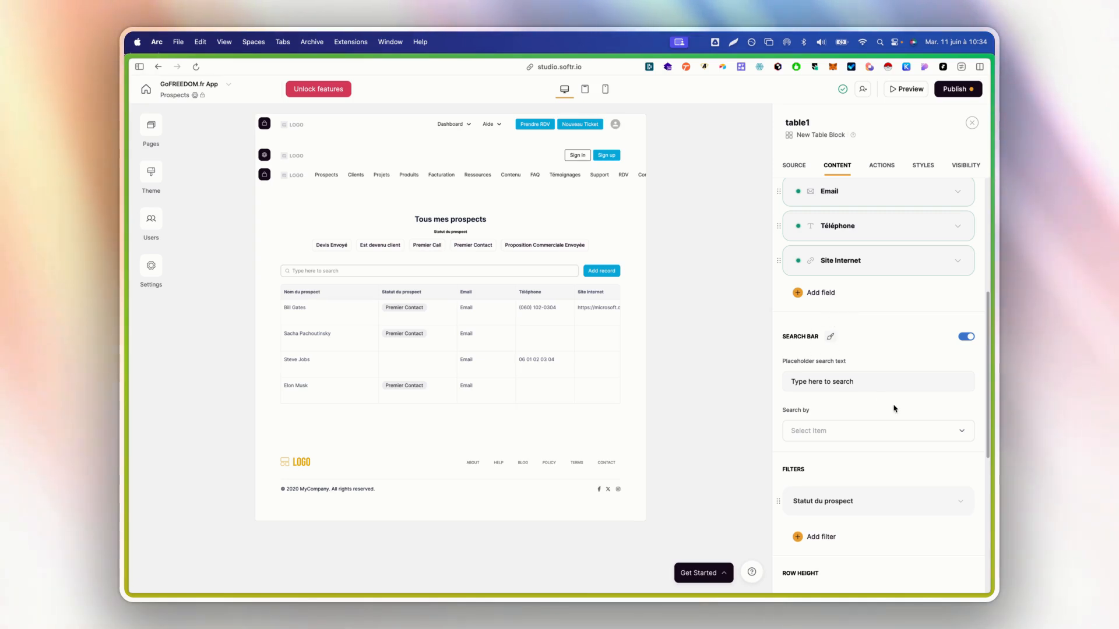
Give the search bar placeholder 'Rechercher un prospect'; search Nom Complet, Nom de l'entreprise, email
{"action": "left_click", "coordinate": [892, 384]}
{"action": "type", "text": "Reh"}
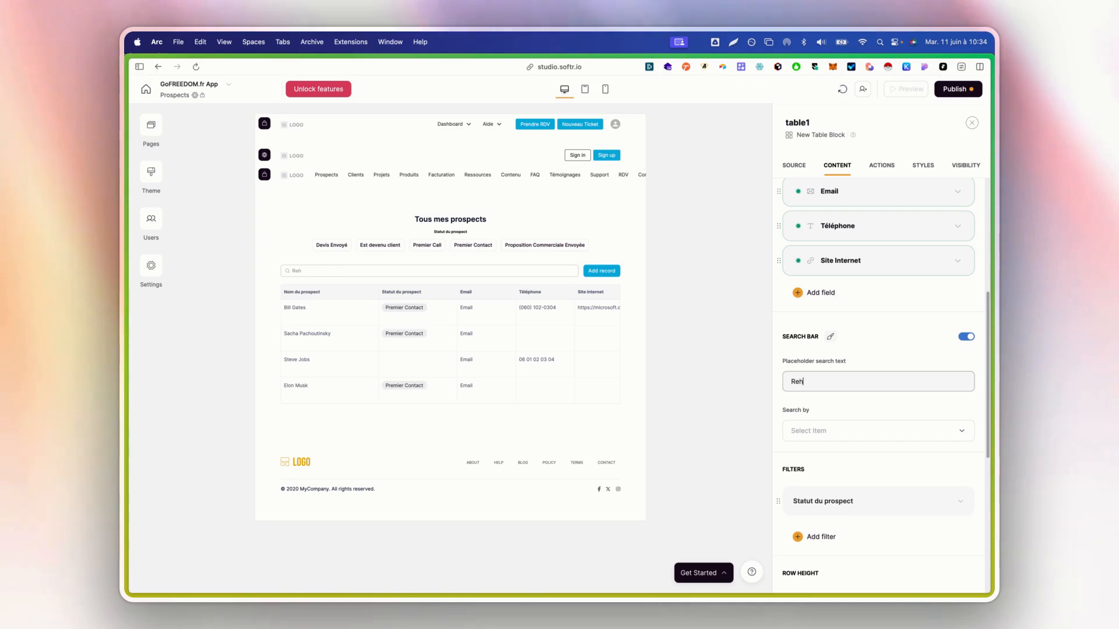
{"action": "type", "text": "chercher"}
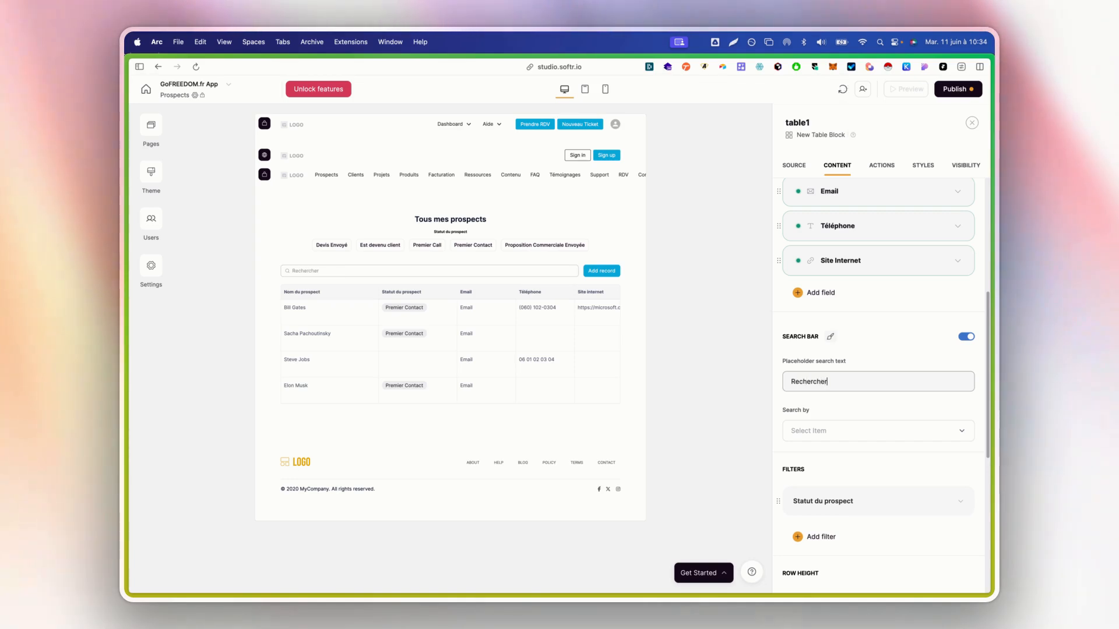
{"action": "type", "text": " un prospect"}
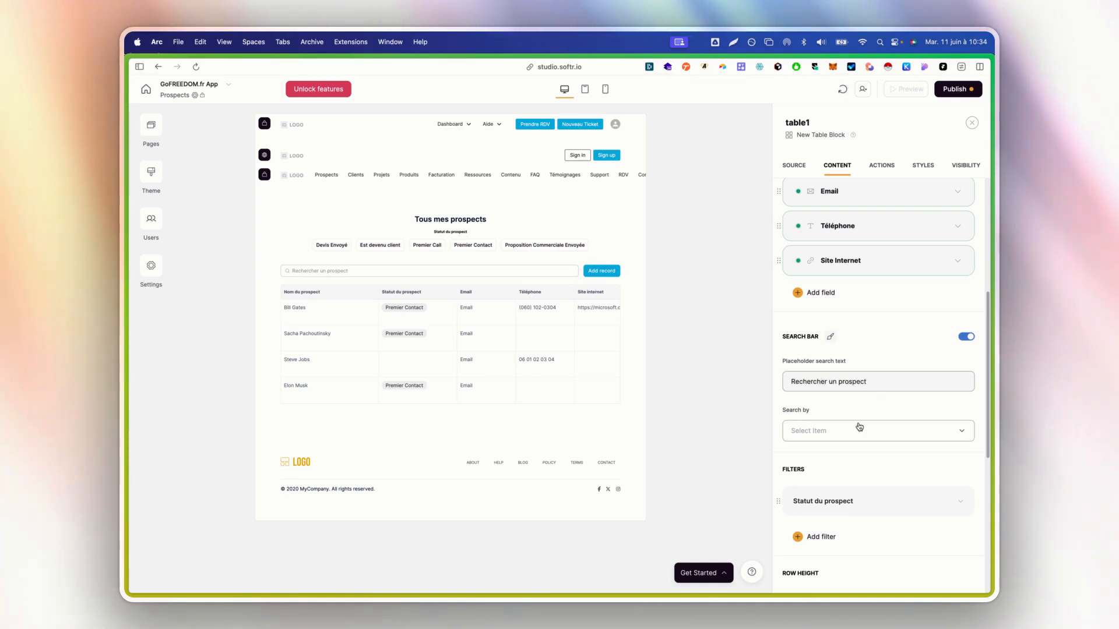
{"action": "left_click", "coordinate": [860, 429]}
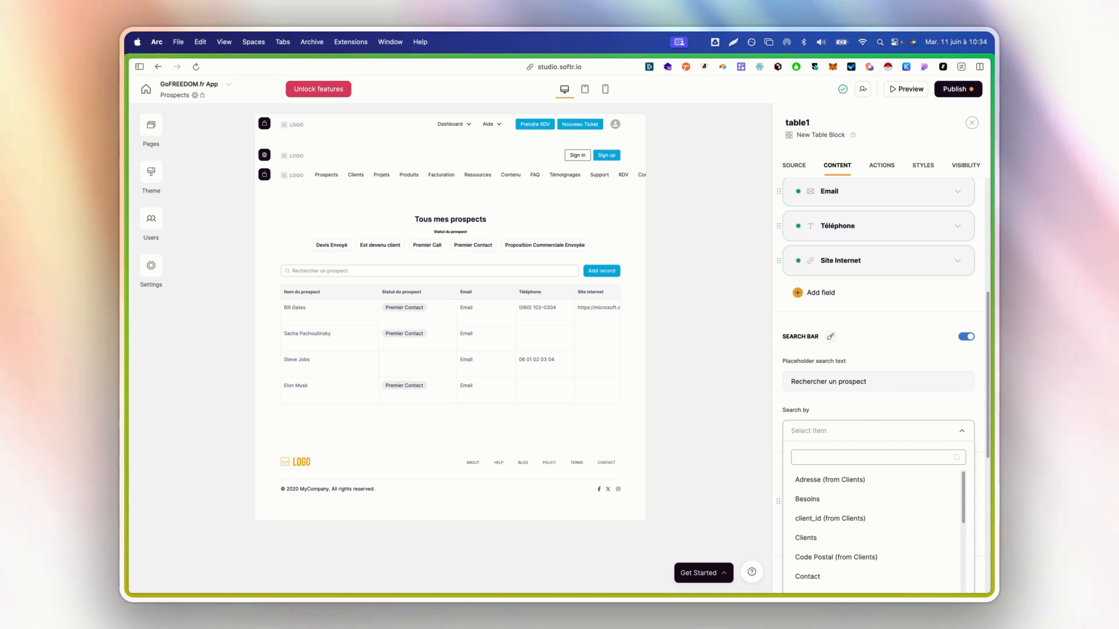
{"action": "type", "text": "nom"}
{"action": "left_click", "coordinate": [819, 500]}
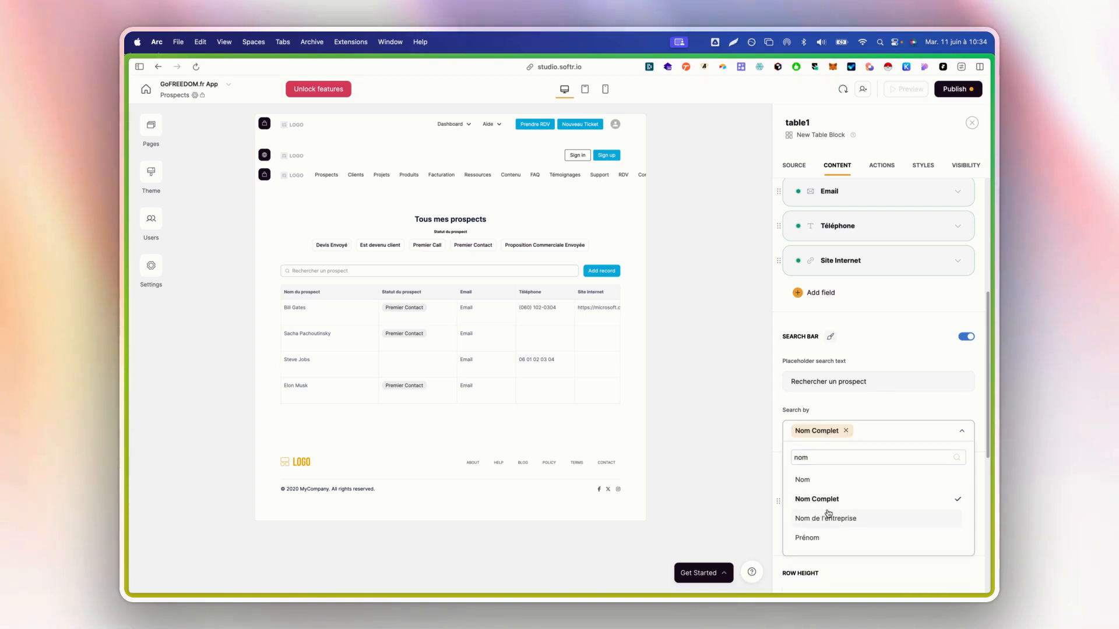
{"action": "double_click", "coordinate": [855, 450]}
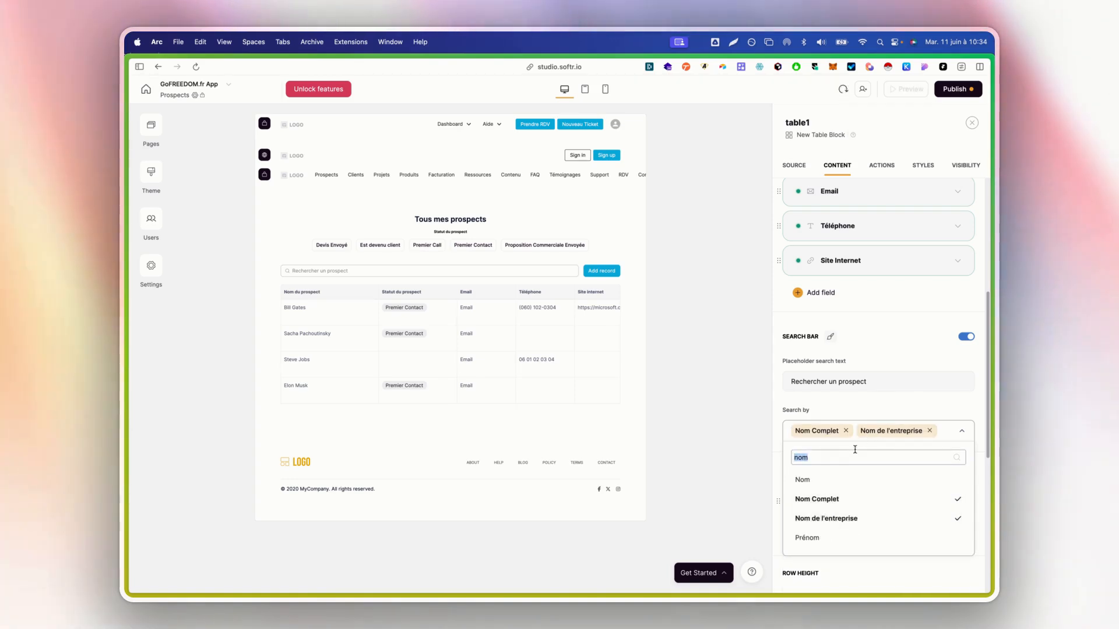
{"action": "type", "text": "mail"}
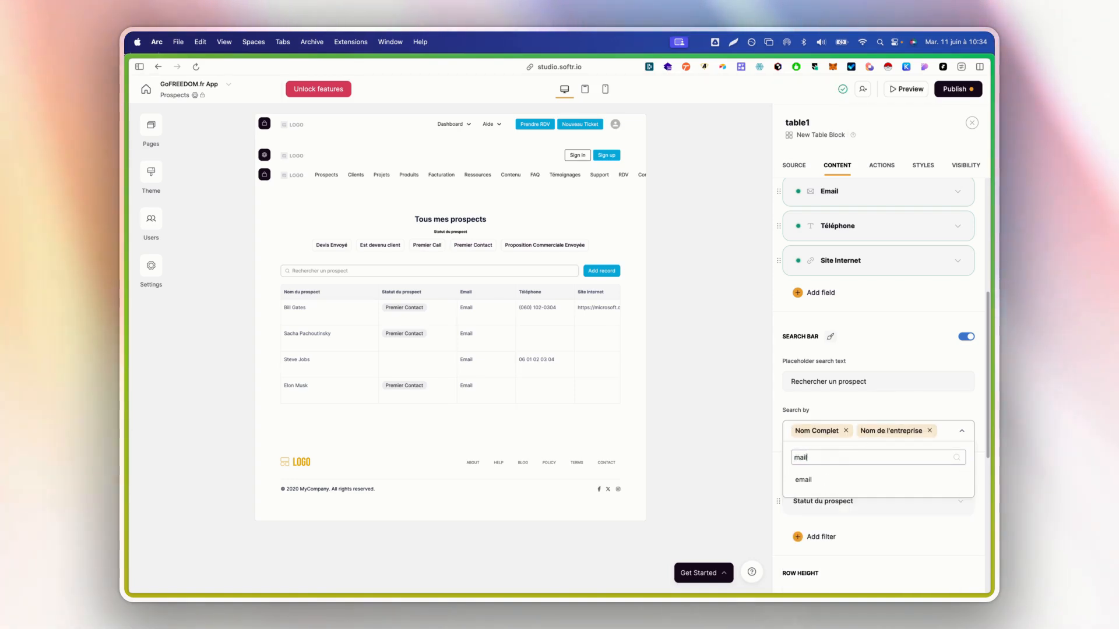
{"action": "left_click", "coordinate": [839, 479]}
{"action": "left_click", "coordinate": [874, 410]}
{"action": "scroll", "coordinate": [841, 377], "scroll_direction": "down", "scroll_amount": 4}
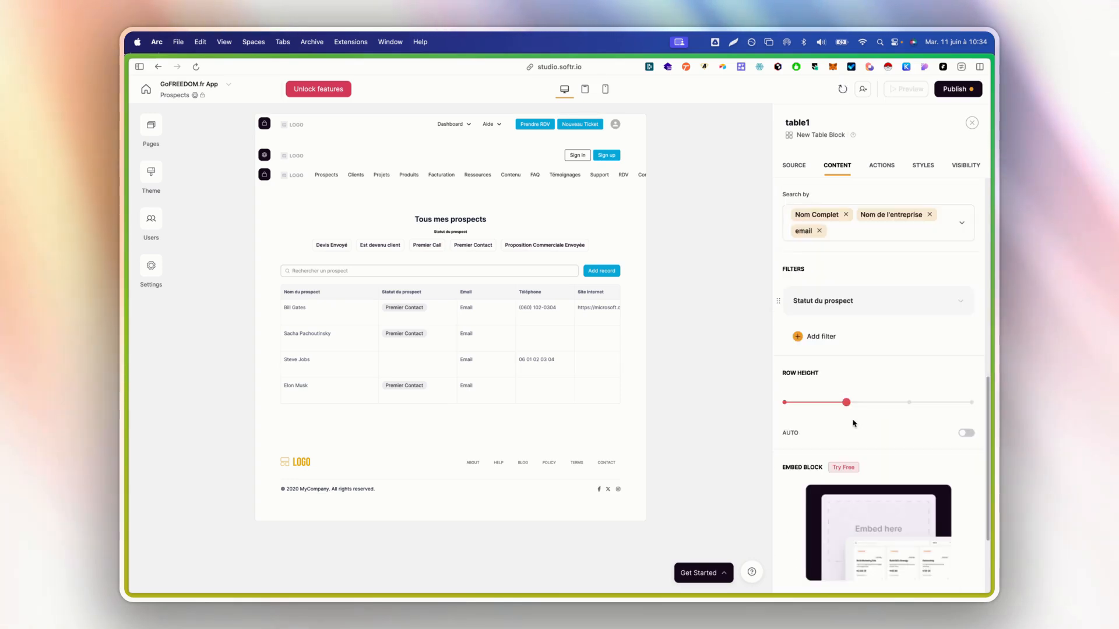
Expand the Statut du prospect filter and, after trying Left and Right, position it Top
{"action": "left_click", "coordinate": [908, 306]}
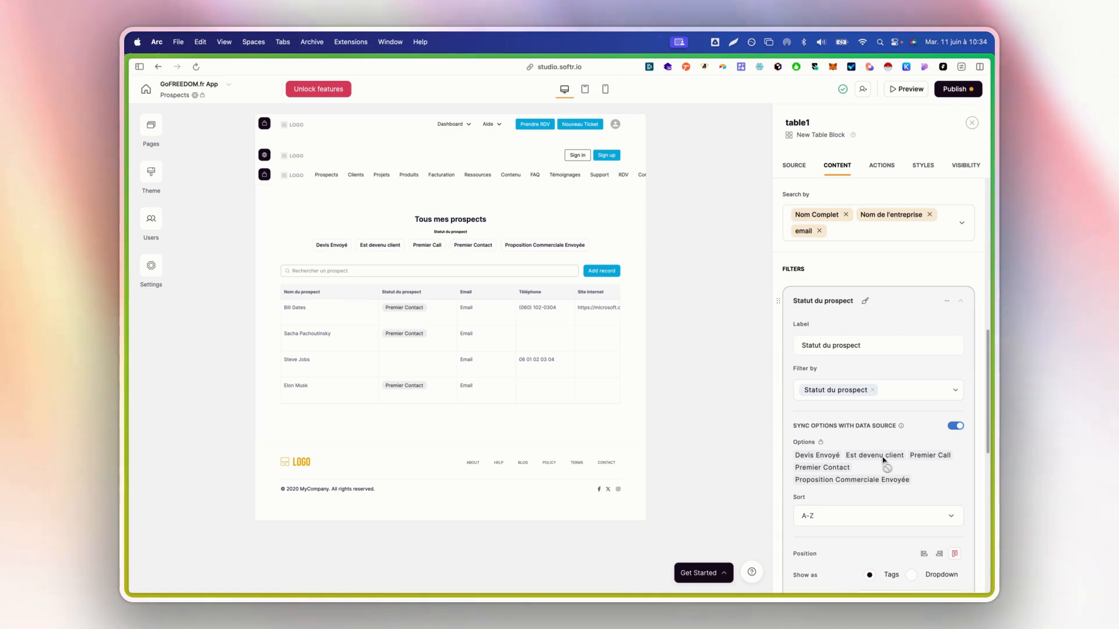
{"action": "scroll", "coordinate": [885, 457], "scroll_direction": "down", "scroll_amount": 3}
{"action": "left_click", "coordinate": [925, 461]}
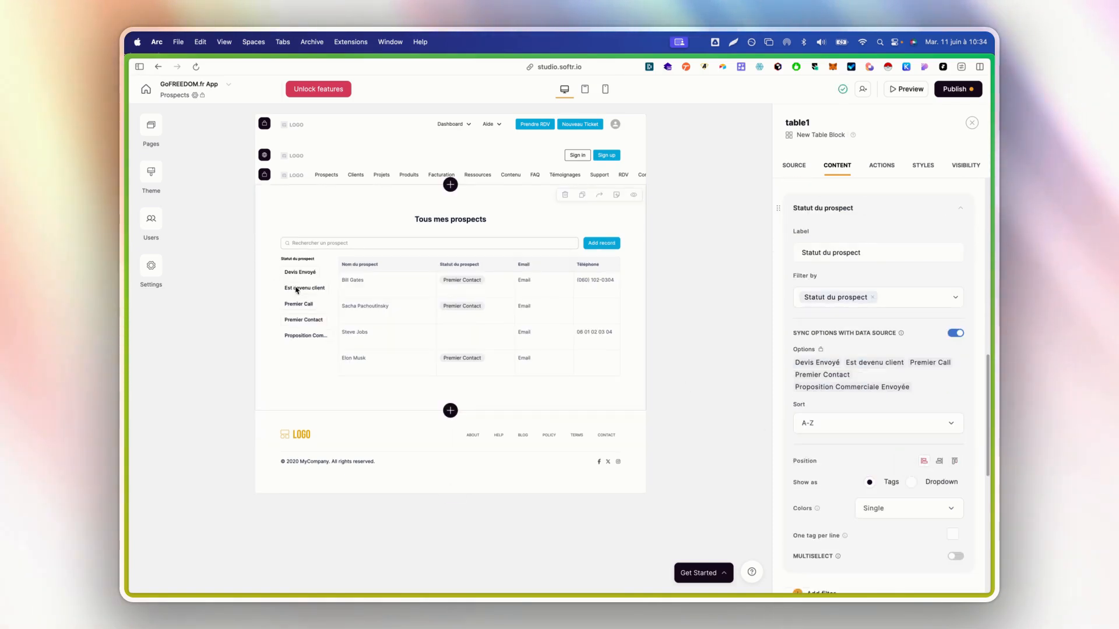
{"action": "left_click", "coordinate": [938, 461]}
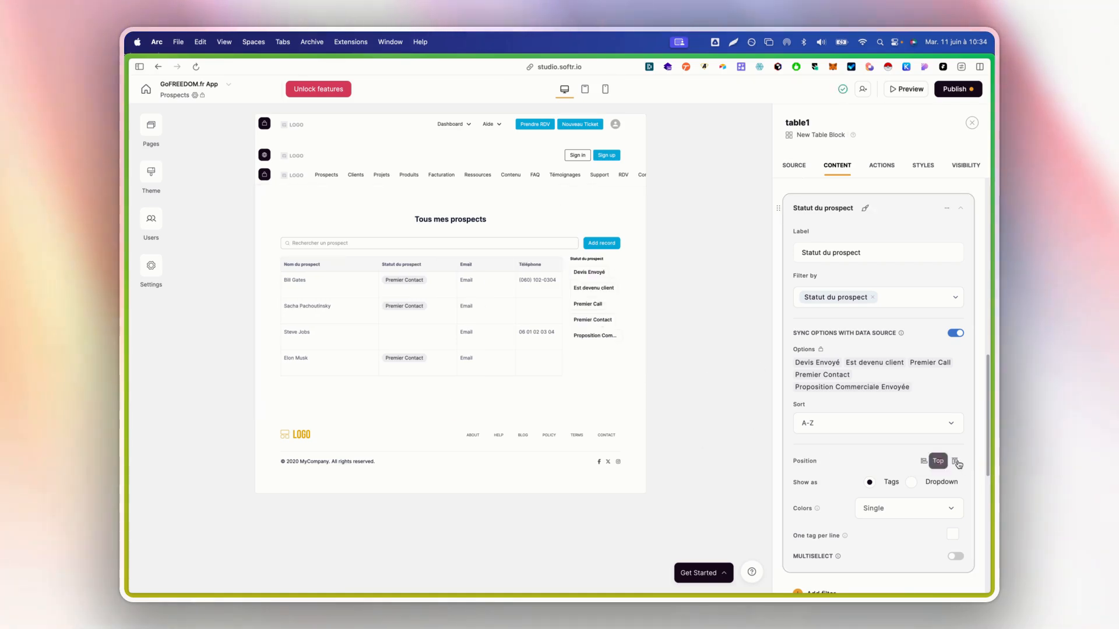
{"action": "left_click", "coordinate": [954, 461]}
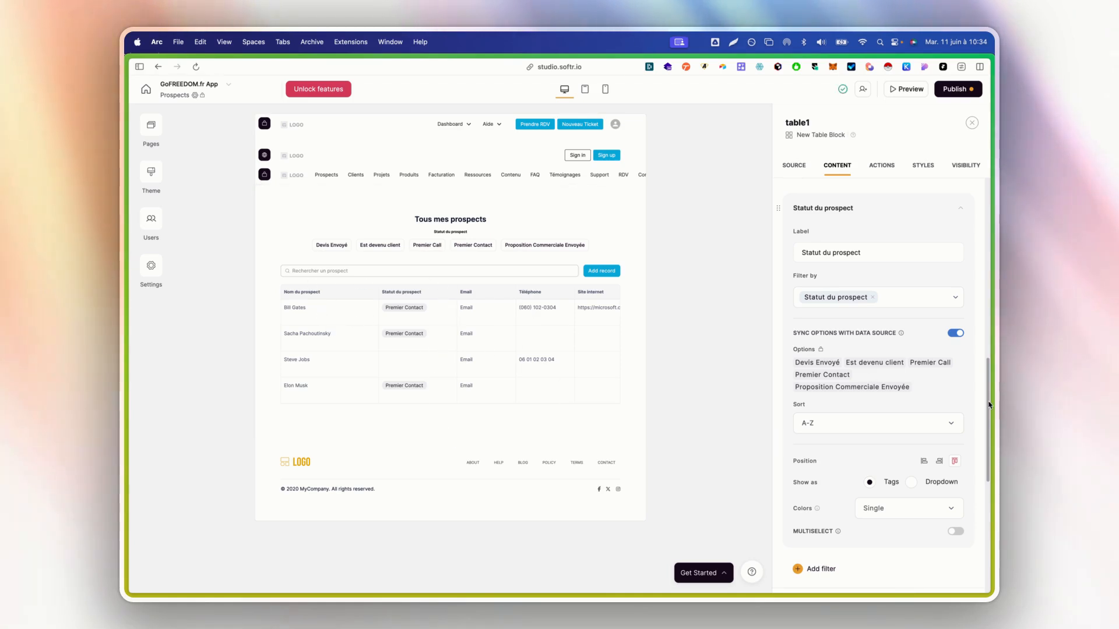
{"action": "scroll", "coordinate": [874, 461], "scroll_direction": "down", "scroll_amount": 1}
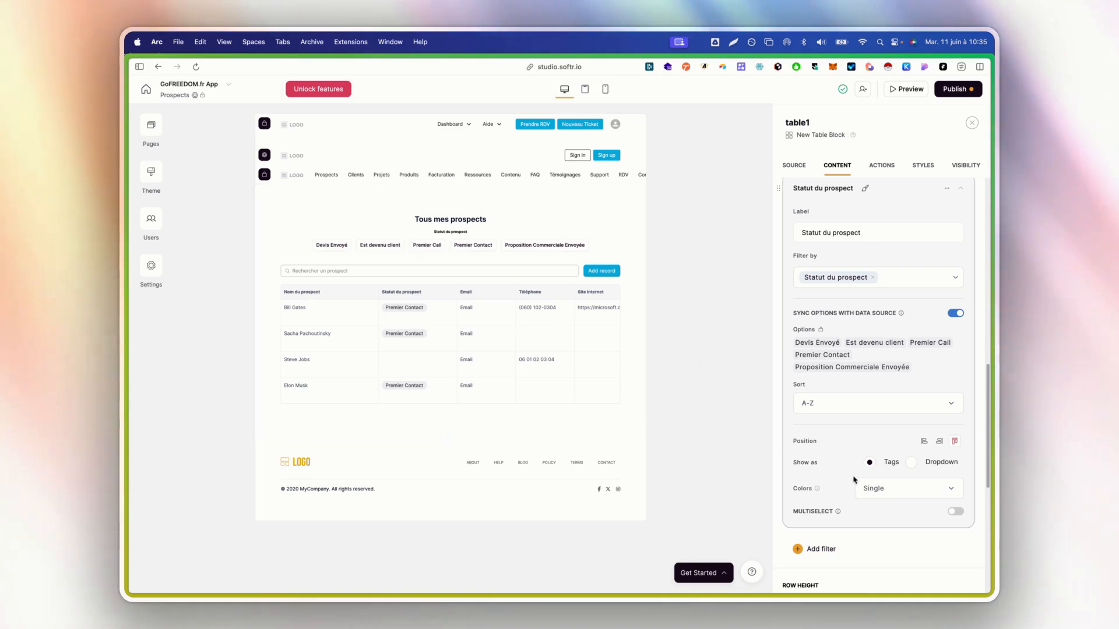
Colour the filter tags with the pastel palette instead of data-source colours
{"action": "left_click", "coordinate": [875, 489]}
{"action": "left_click", "coordinate": [892, 444]}
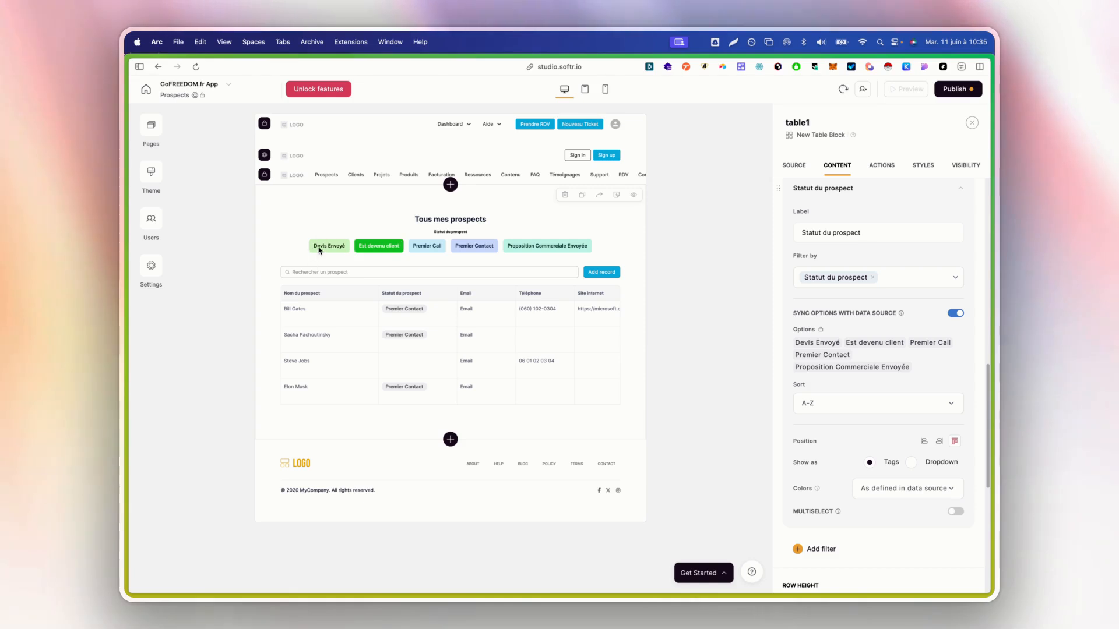
{"action": "left_click", "coordinate": [874, 490]}
{"action": "left_click", "coordinate": [904, 461]}
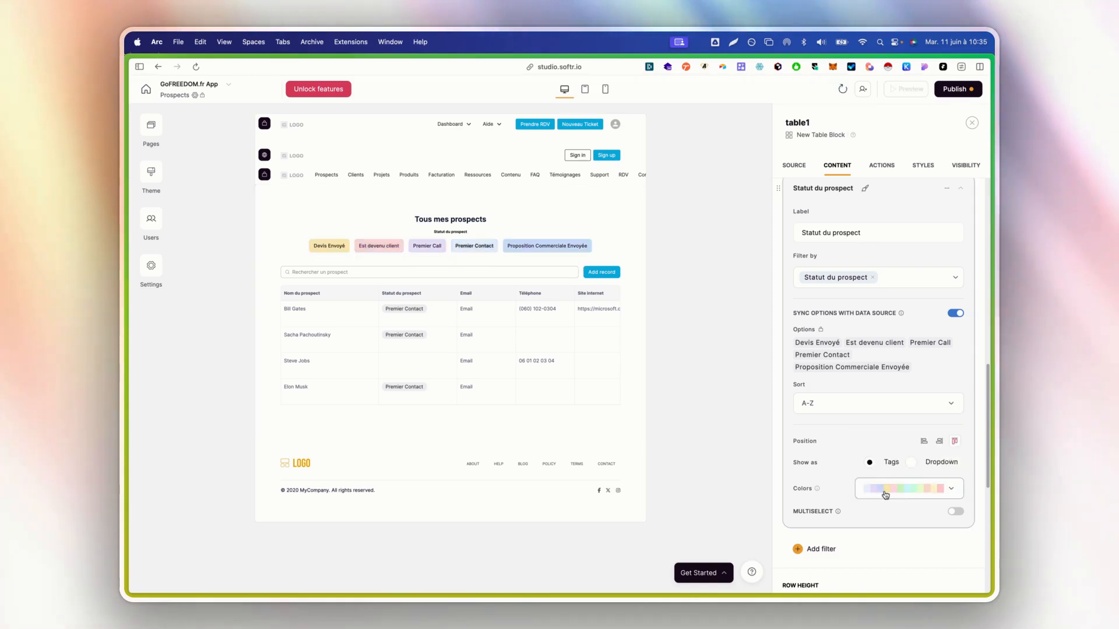
{"action": "scroll", "coordinate": [933, 467], "scroll_direction": "down", "scroll_amount": 1}
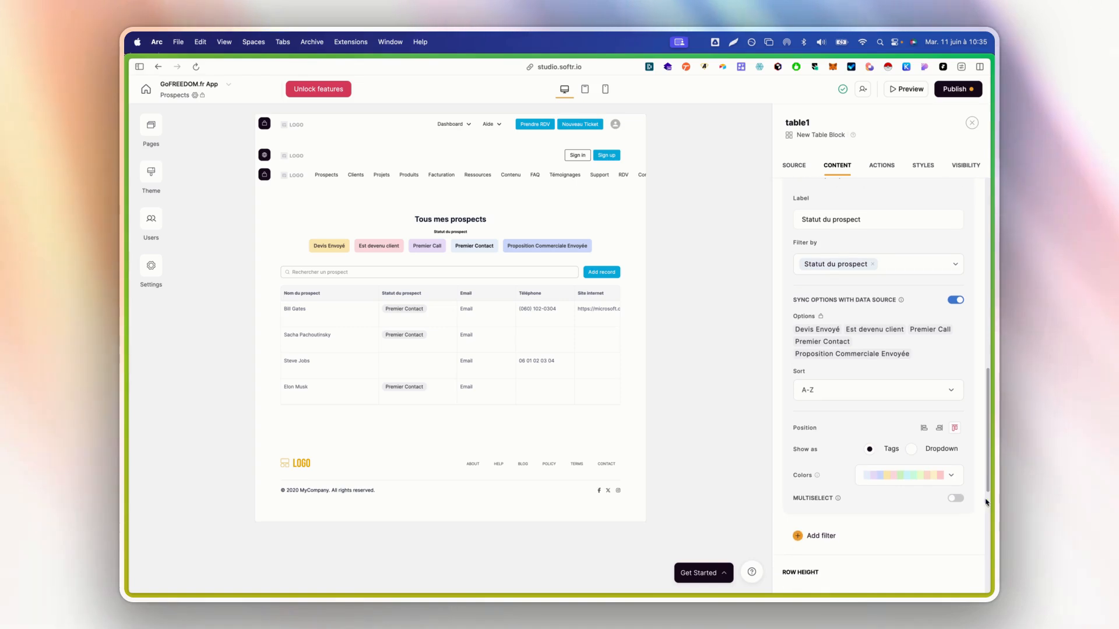
Enable Multiselect, keep the filter shown as Tags, and reapply the pastel palette
{"action": "left_click", "coordinate": [956, 499]}
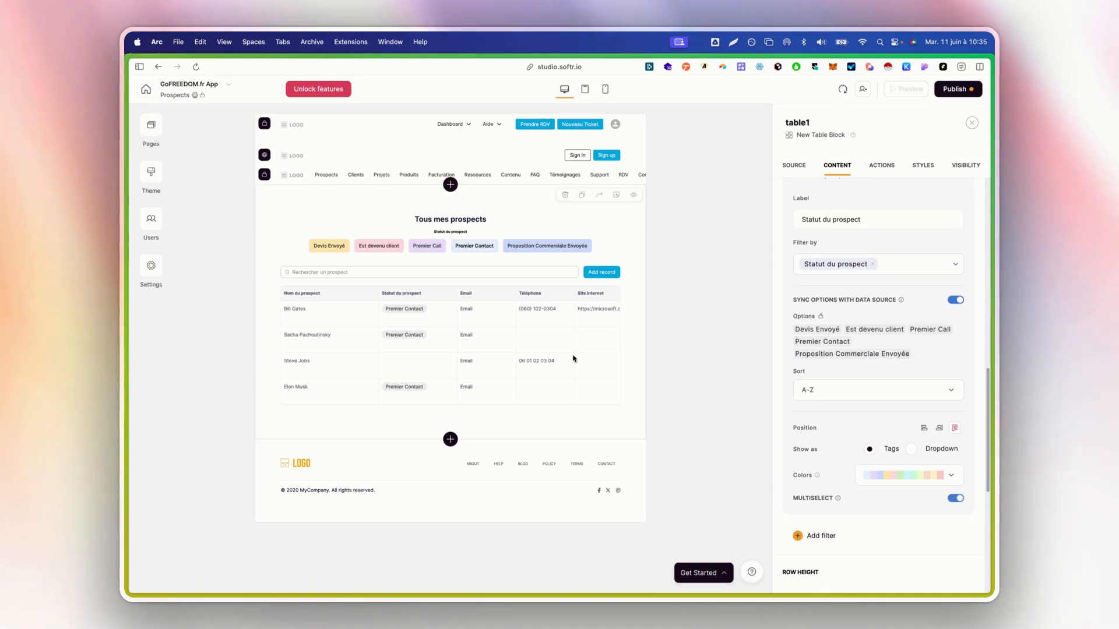
{"action": "left_click", "coordinate": [910, 449]}
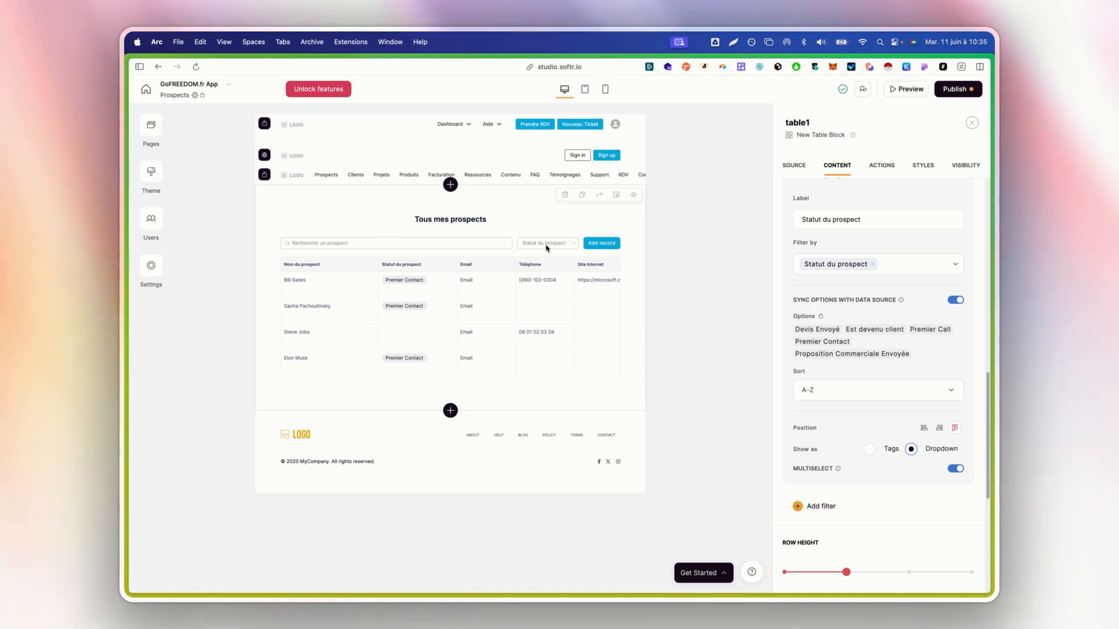
{"action": "left_click", "coordinate": [871, 449]}
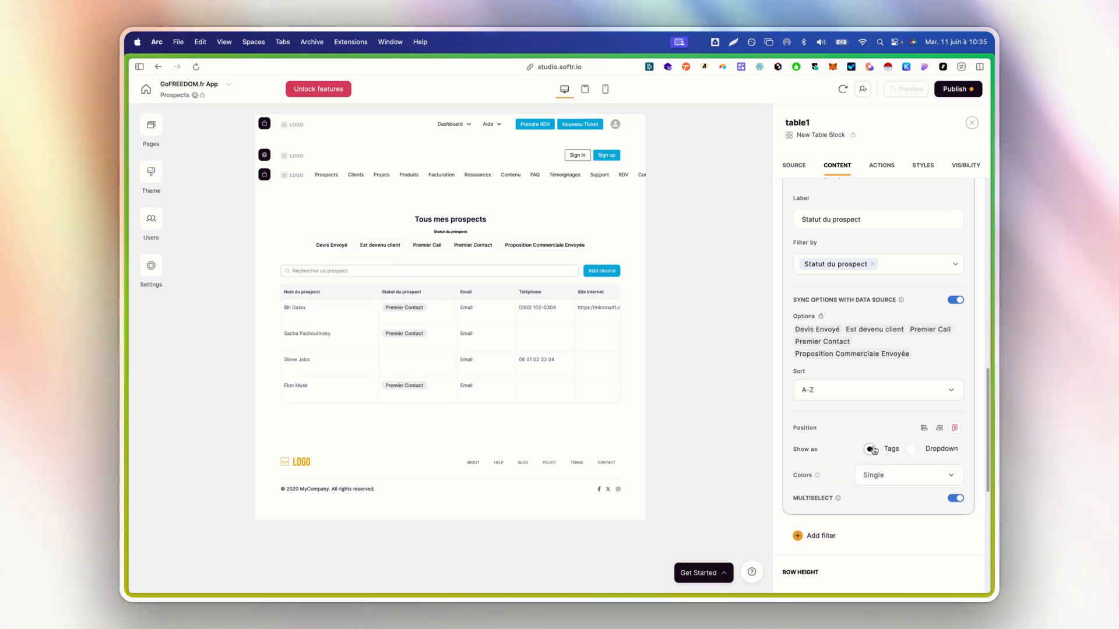
{"action": "left_click", "coordinate": [932, 488]}
{"action": "left_click", "coordinate": [918, 455]}
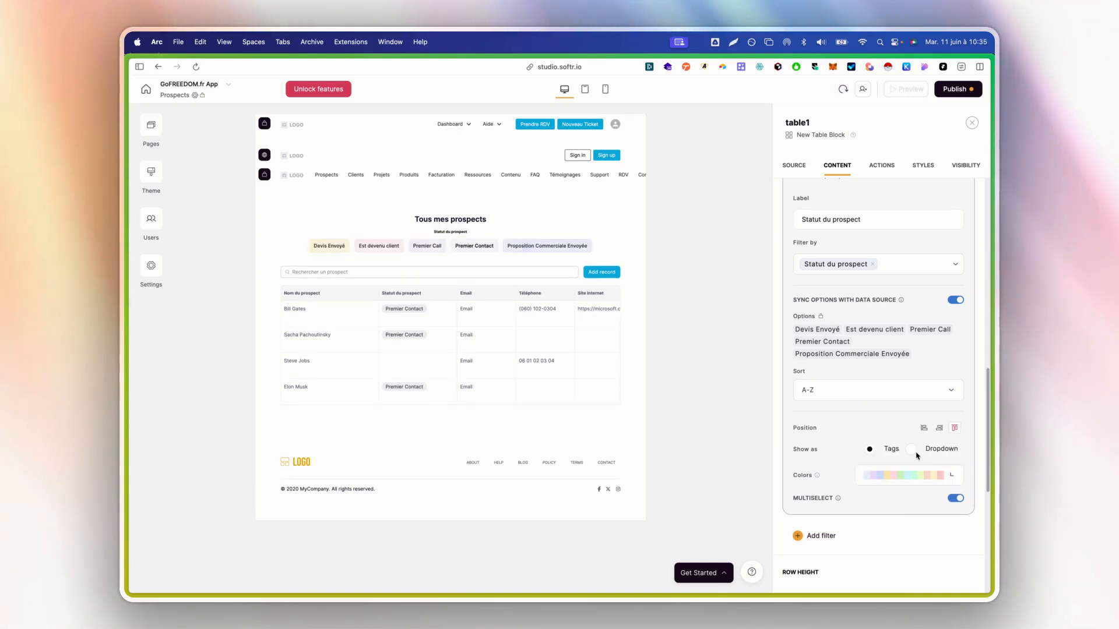
{"action": "scroll", "coordinate": [868, 497], "scroll_direction": "down", "scroll_amount": 3}
{"action": "scroll", "coordinate": [865, 496], "scroll_direction": "down", "scroll_amount": 1}
Switch table1's Row Height to AUTO, then view its Actions settings
{"action": "left_click_drag", "start_coordinate": [846, 472], "coordinate": [970, 477]}
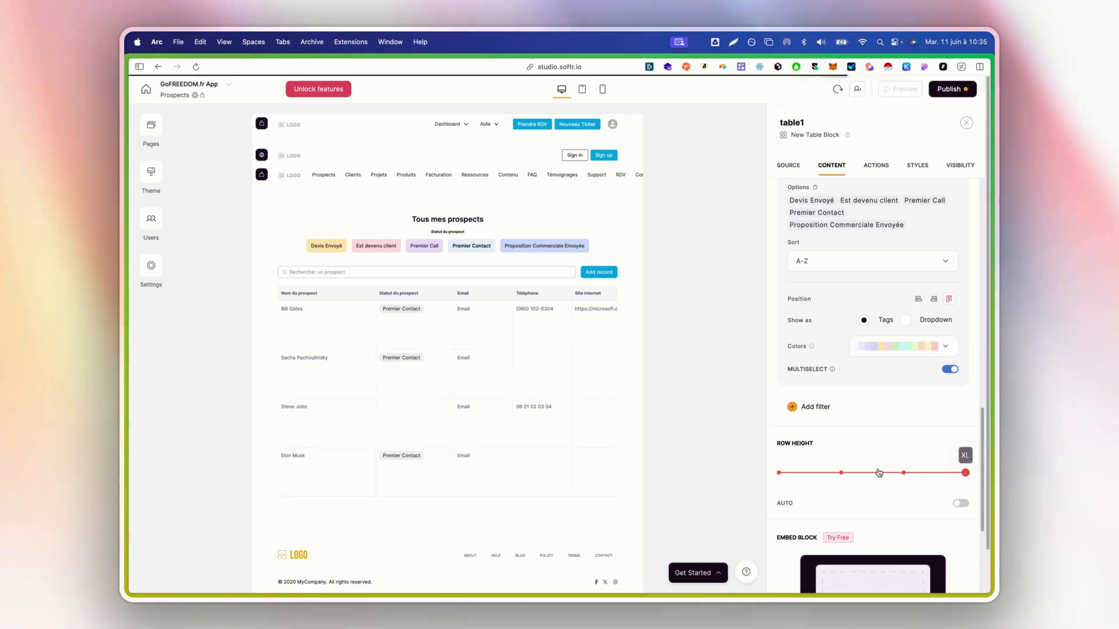
{"action": "scroll", "coordinate": [982, 439], "scroll_direction": "down", "scroll_amount": 3}
{"action": "left_click", "coordinate": [961, 395]}
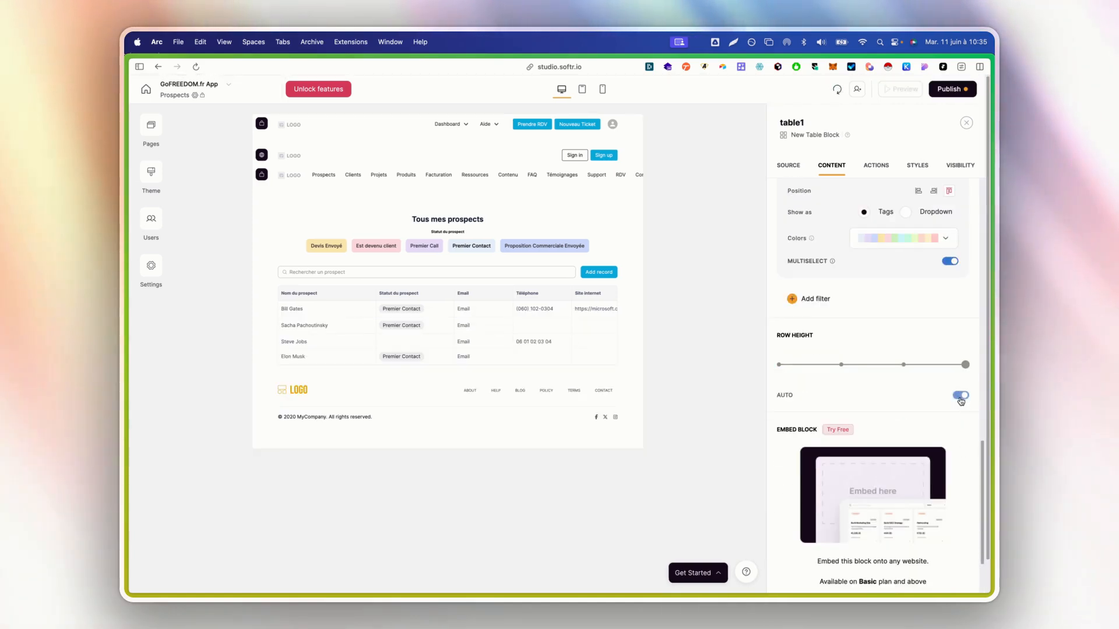
{"action": "scroll", "coordinate": [863, 379], "scroll_direction": "down", "scroll_amount": 2}
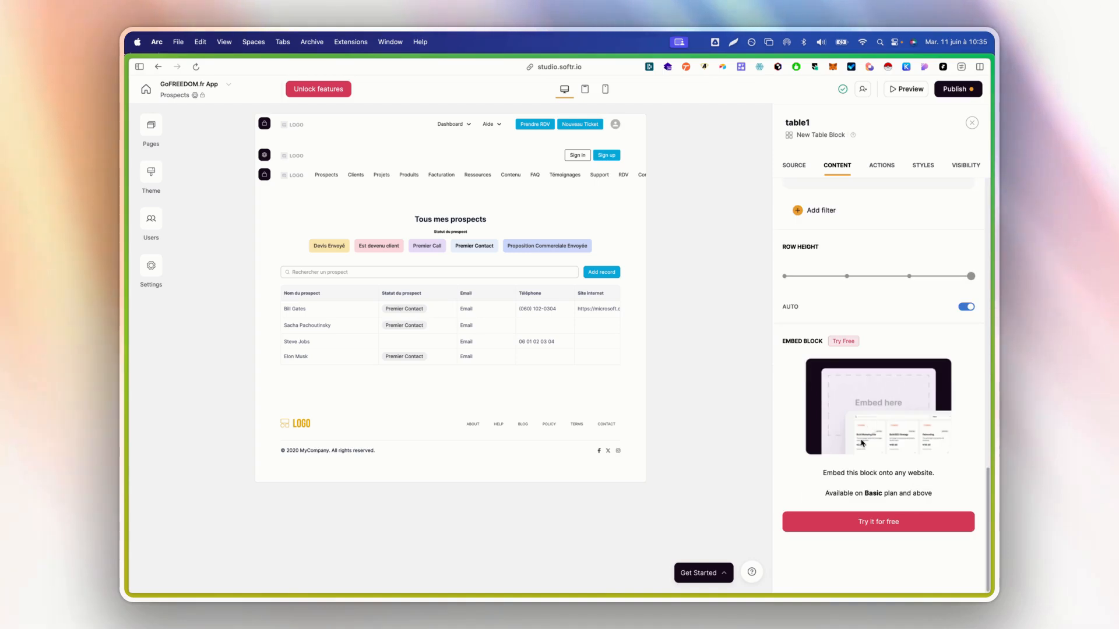
{"action": "scroll", "coordinate": [863, 380], "scroll_direction": "up", "scroll_amount": 5}
{"action": "left_click", "coordinate": [881, 166]}
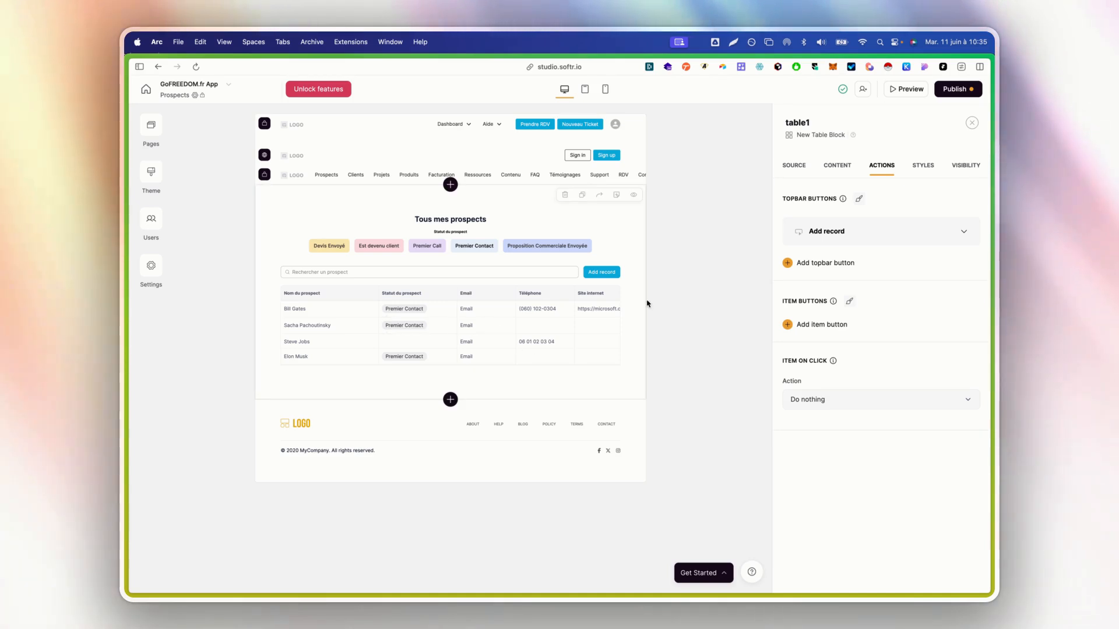
Relabel the Add record topbar button 'Nouveau Prospect'
{"action": "left_click", "coordinate": [895, 235]}
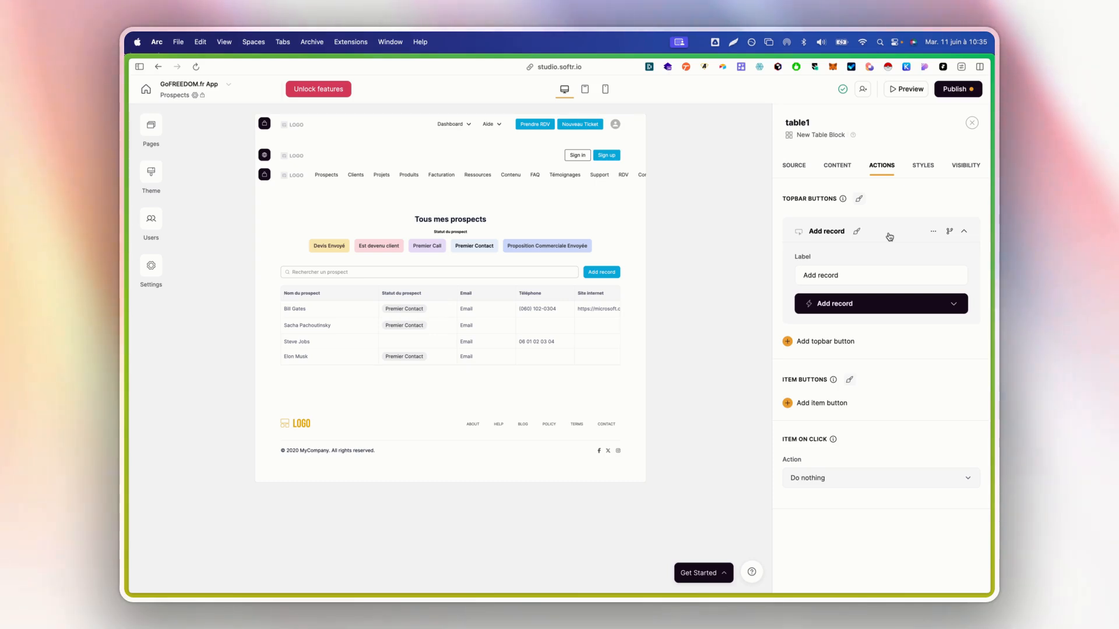
{"action": "triple_click", "coordinate": [853, 273]}
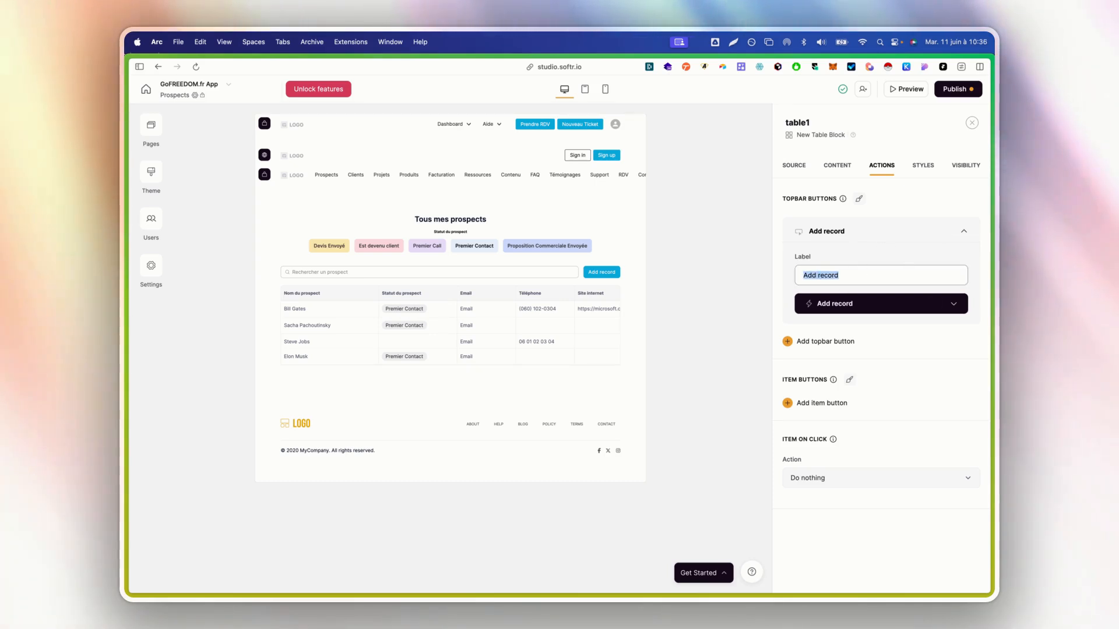
{"action": "type", "text": "Nouveau"}
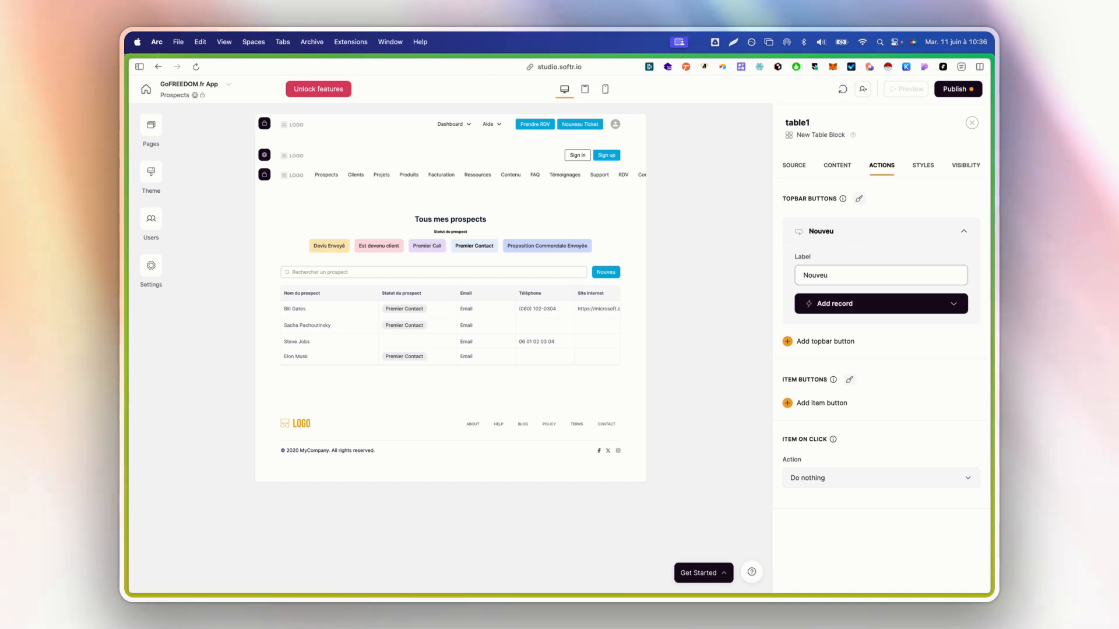
{"action": "type", "text": "eau Pr"}
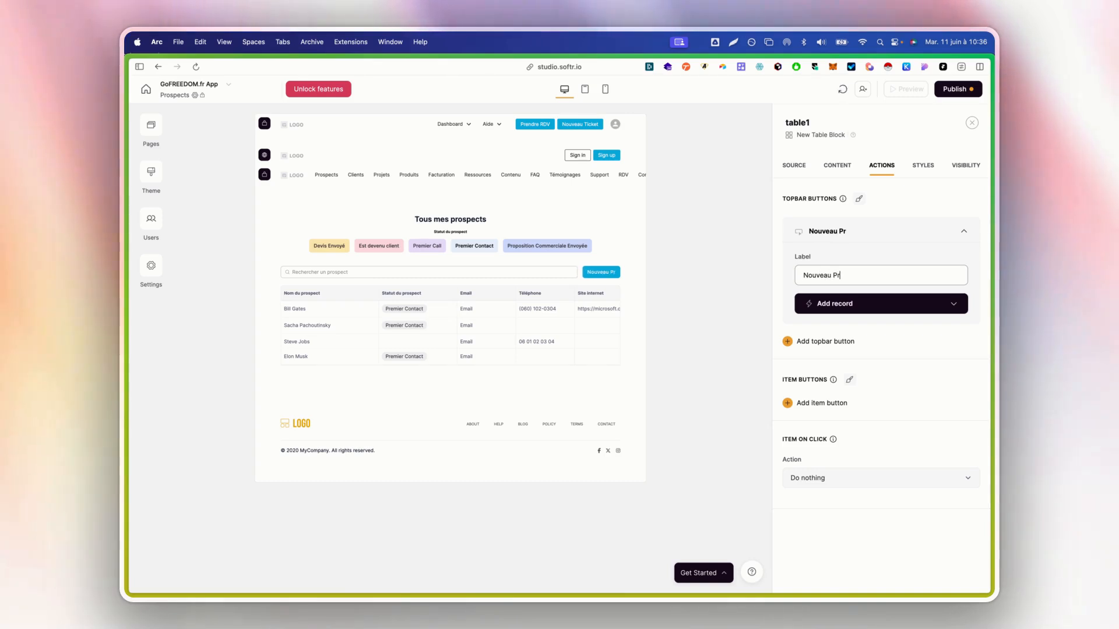
{"action": "type", "text": "ospect"}
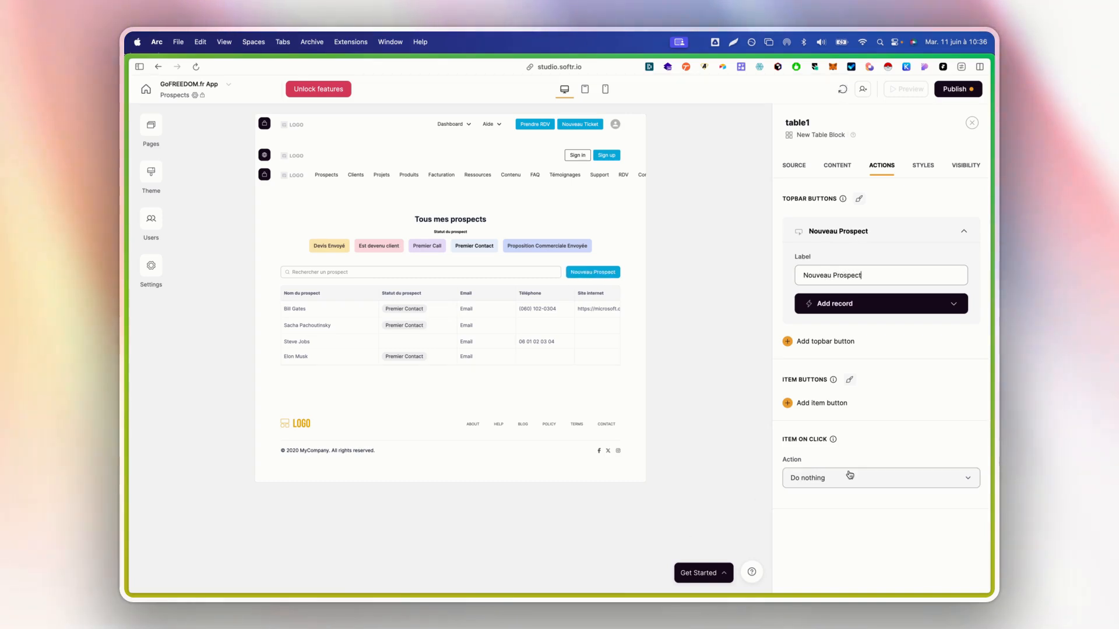
{"action": "left_click", "coordinate": [928, 304]}
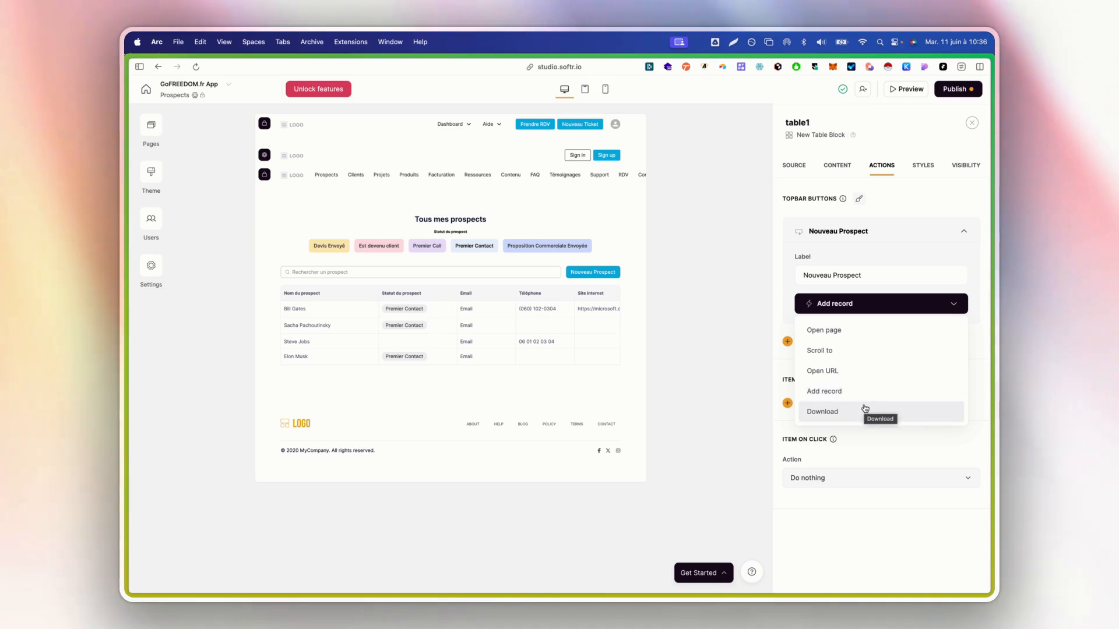
Set the table1 button's action back to Add record and review the email field's settings
{"action": "left_click", "coordinate": [845, 391]}
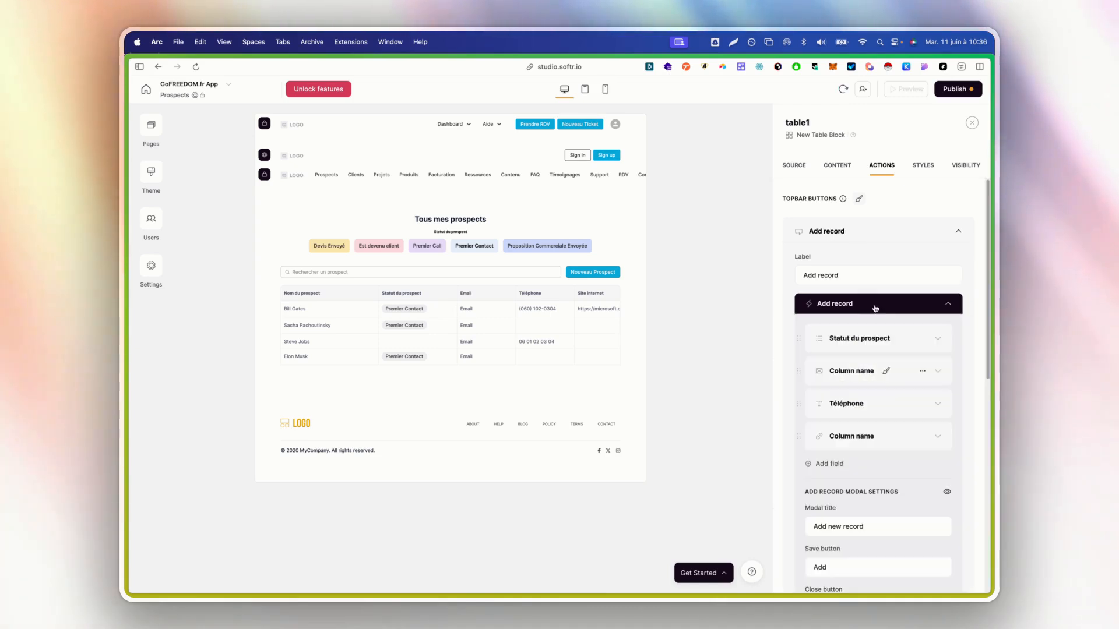
{"action": "scroll", "coordinate": [857, 309], "scroll_direction": "down", "scroll_amount": 3}
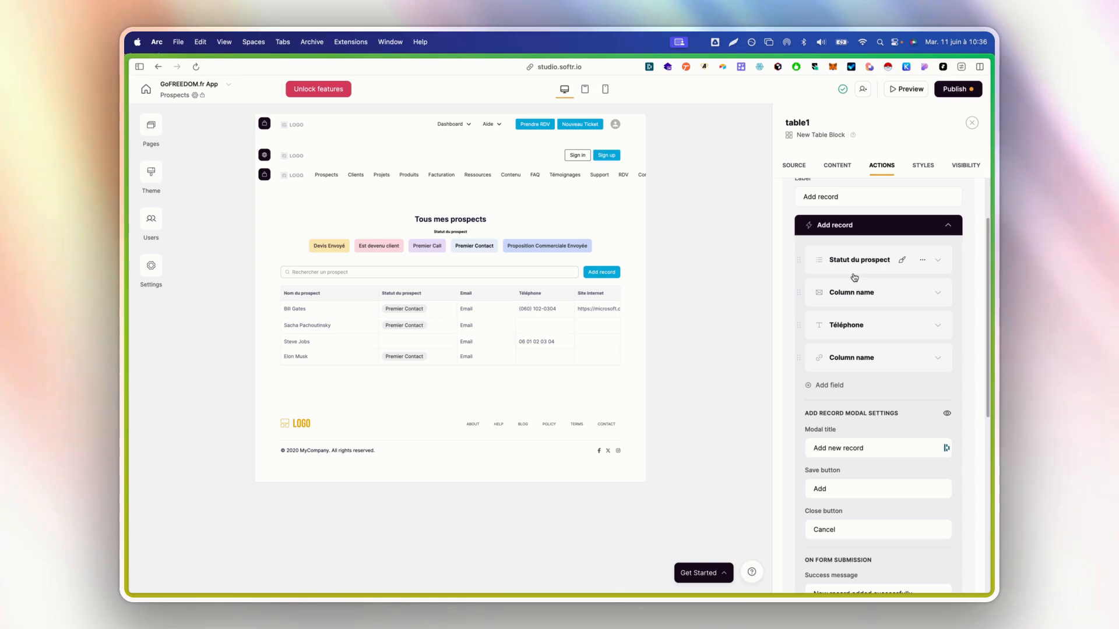
{"action": "left_click", "coordinate": [860, 296]}
{"action": "scroll", "coordinate": [869, 350], "scroll_direction": "down", "scroll_amount": 3}
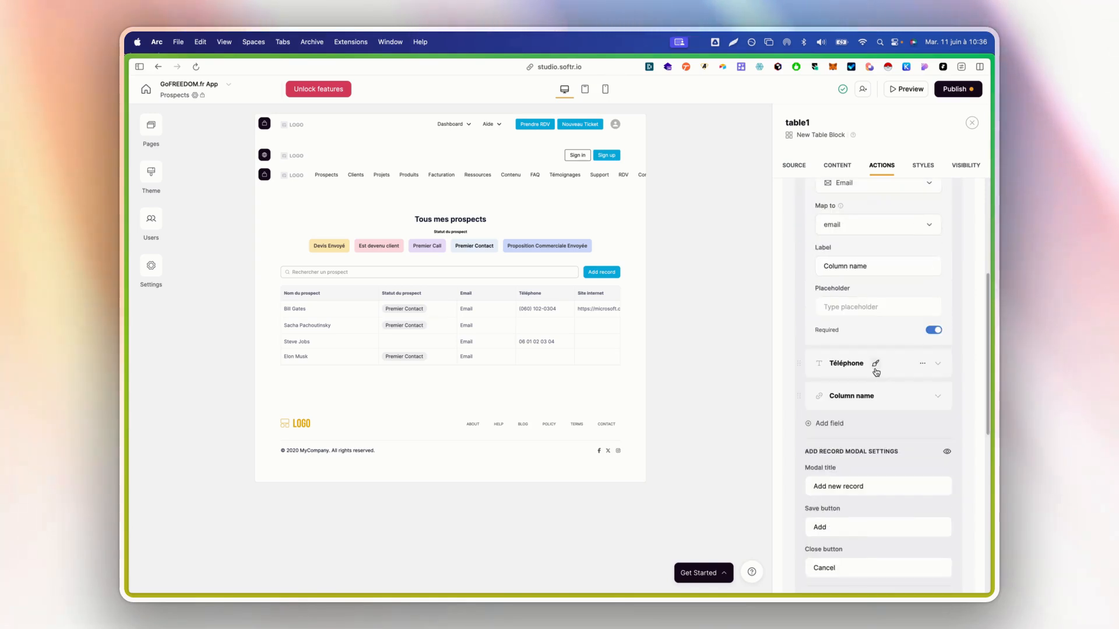
{"action": "scroll", "coordinate": [857, 317], "scroll_direction": "up", "scroll_amount": 3}
Add a Text field to the form and move it to the top
{"action": "left_click", "coordinate": [853, 281]}
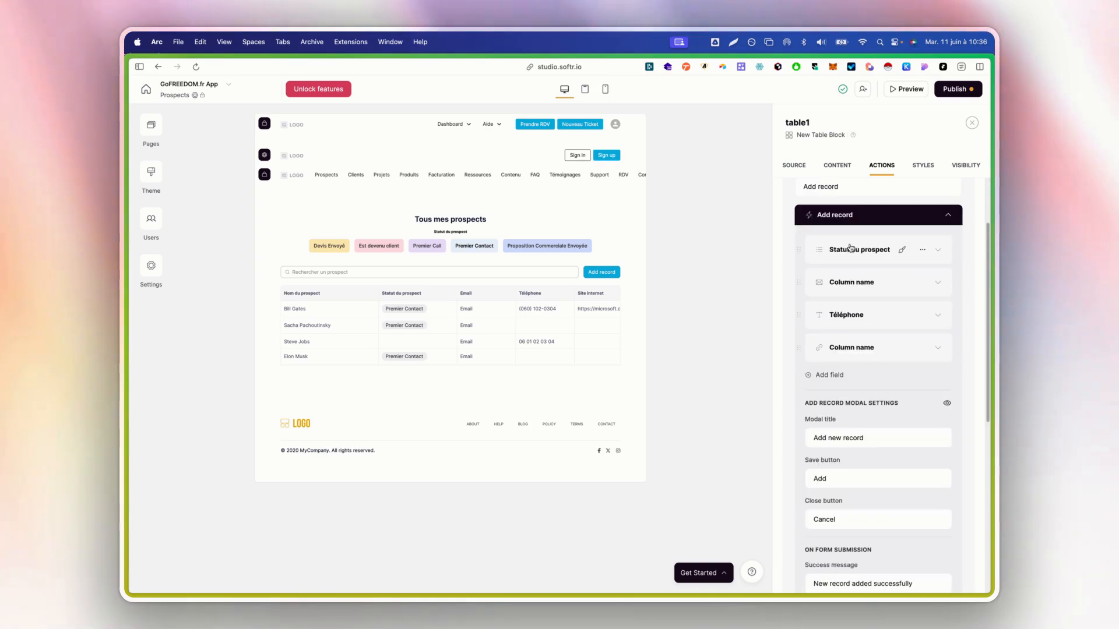
{"action": "left_click", "coordinate": [834, 375]}
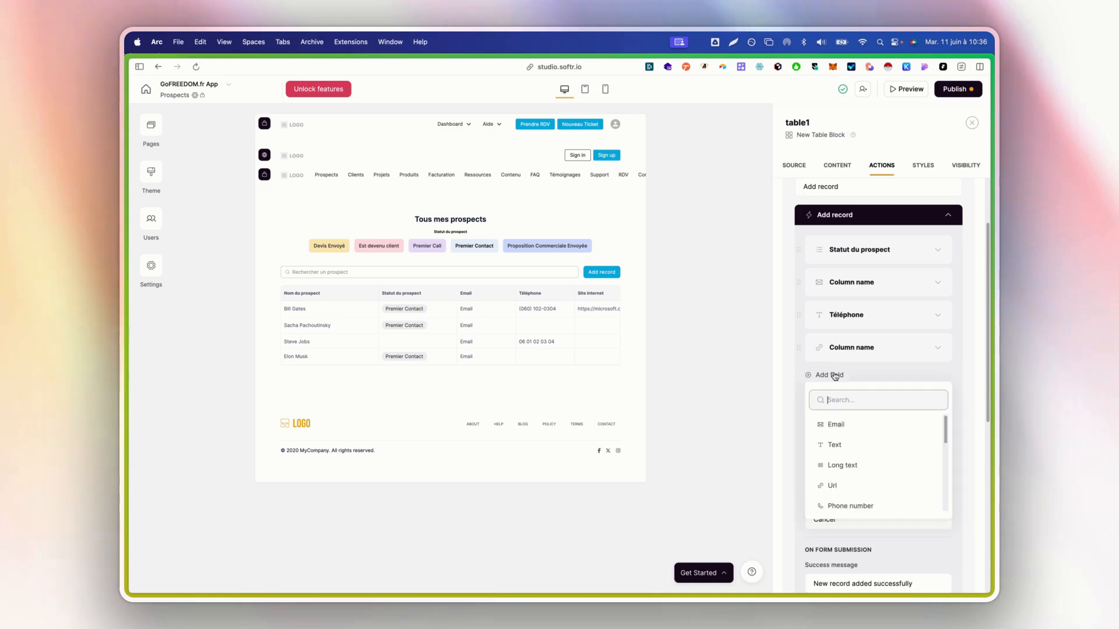
{"action": "scroll", "coordinate": [886, 441], "scroll_direction": "down", "scroll_amount": 3}
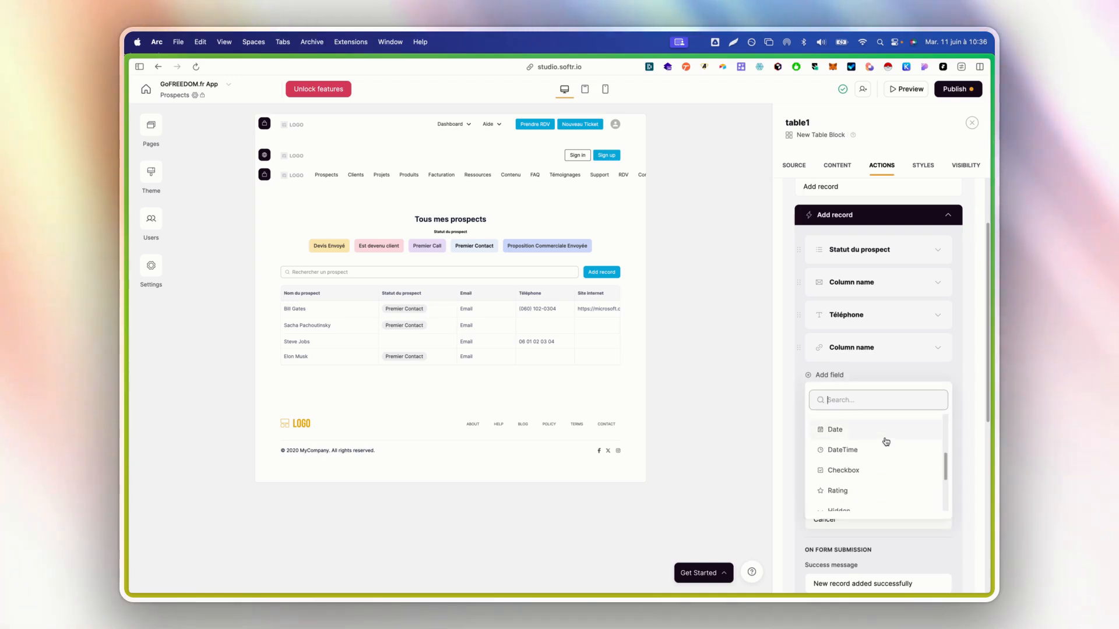
{"action": "scroll", "coordinate": [887, 442], "scroll_direction": "down", "scroll_amount": 2}
{"action": "scroll", "coordinate": [883, 456], "scroll_direction": "up", "scroll_amount": 2}
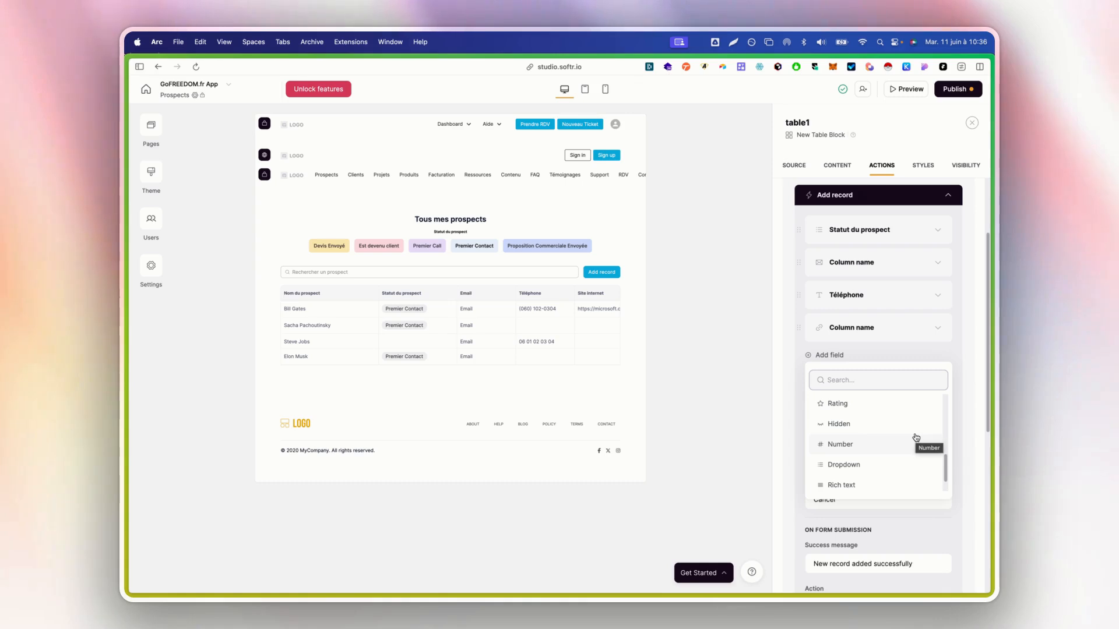
{"action": "scroll", "coordinate": [912, 422], "scroll_direction": "up", "scroll_amount": 3}
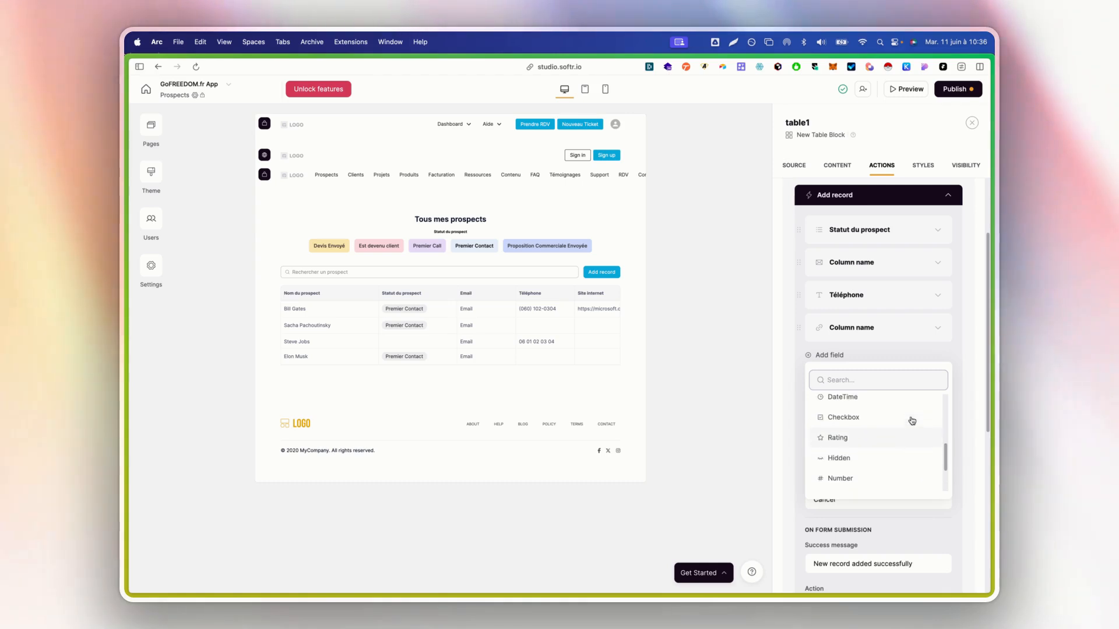
{"action": "scroll", "coordinate": [912, 422], "scroll_direction": "up", "scroll_amount": 1}
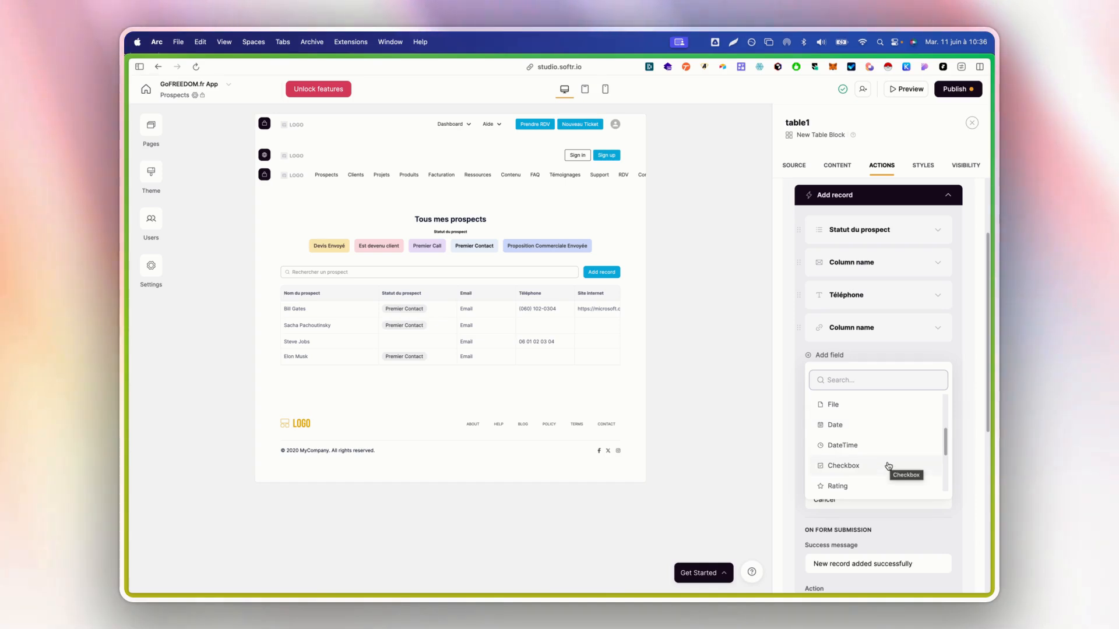
{"action": "scroll", "coordinate": [889, 460], "scroll_direction": "up", "scroll_amount": 5}
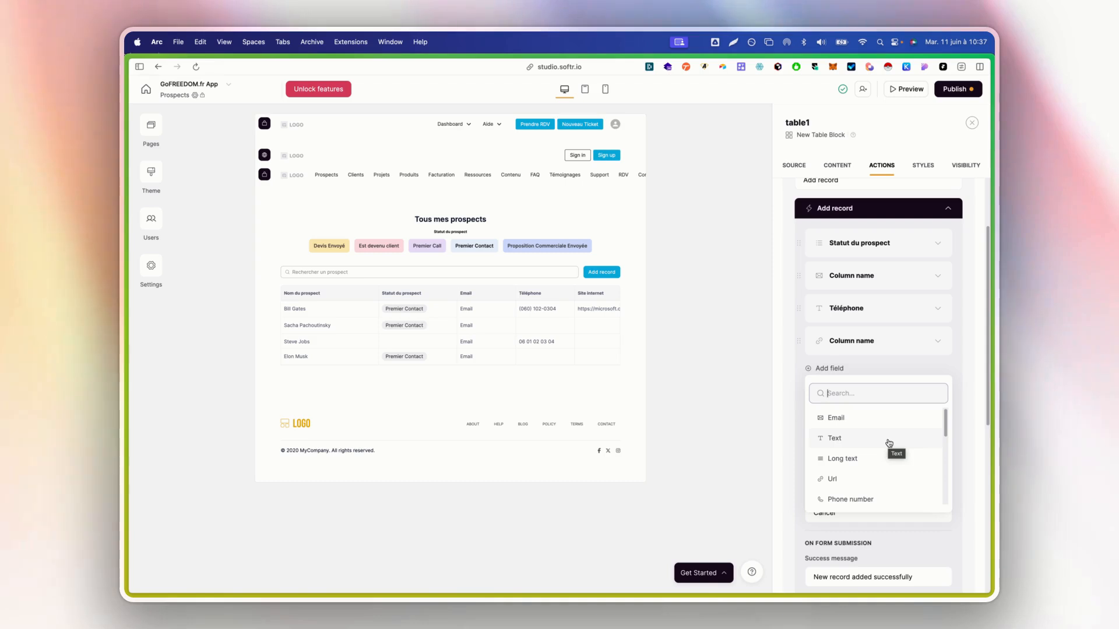
{"action": "left_click", "coordinate": [889, 443]}
{"action": "scroll", "coordinate": [878, 408], "scroll_direction": "down", "scroll_amount": 1}
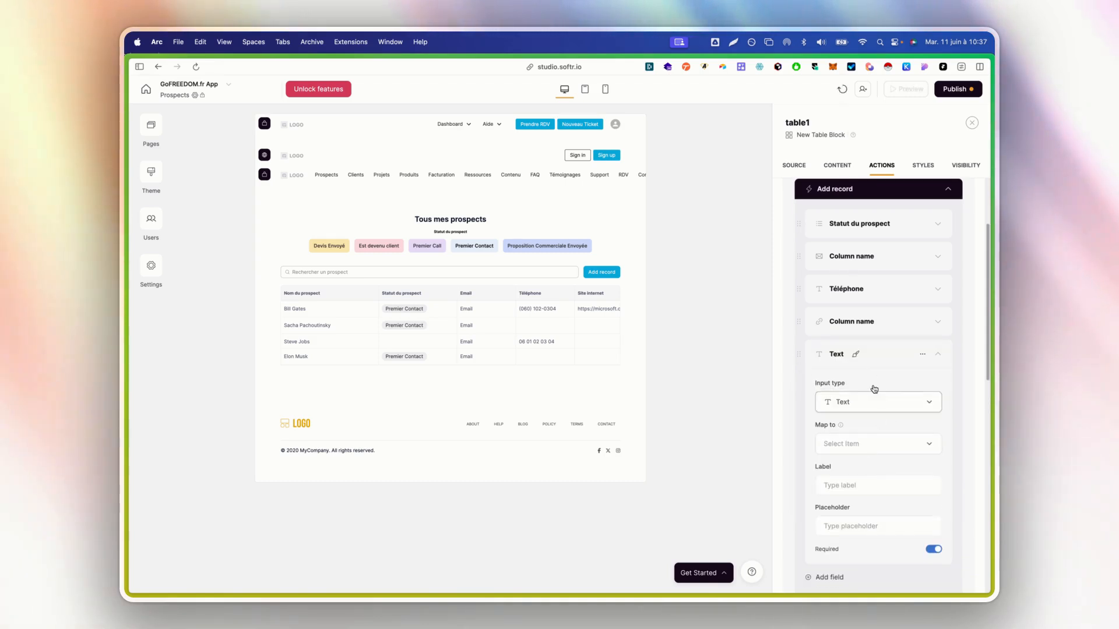
{"action": "scroll", "coordinate": [799, 387], "scroll_direction": "up", "scroll_amount": 1}
{"action": "left_click_drag", "start_coordinate": [799, 405], "coordinate": [836, 278]}
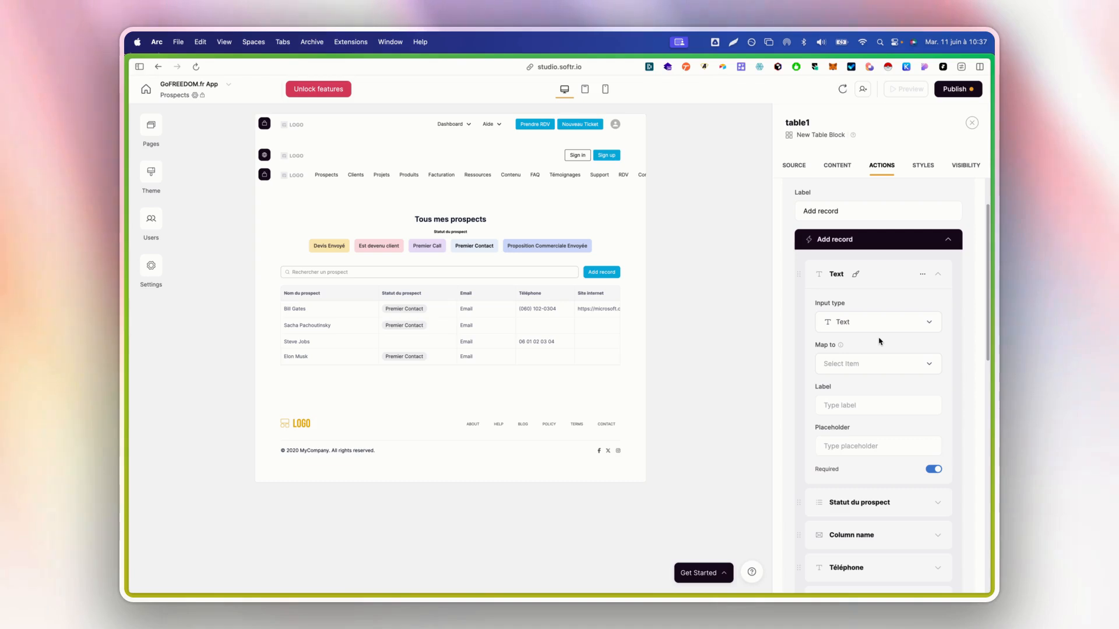
Map the new field to the Prénom column and label it Prénom
{"action": "left_click", "coordinate": [872, 362]}
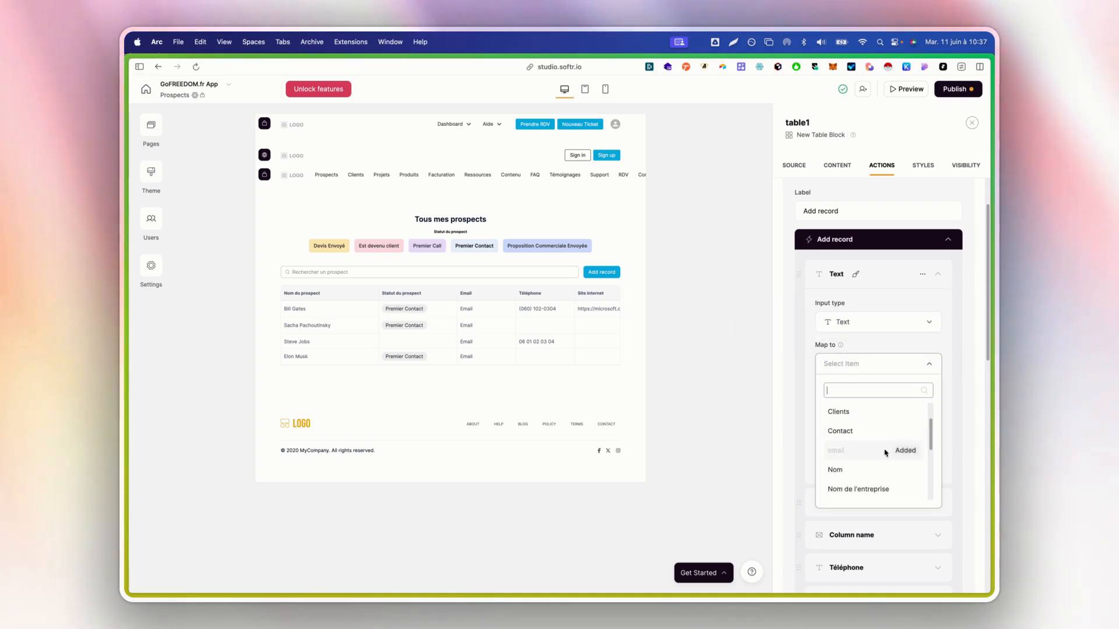
{"action": "scroll", "coordinate": [880, 449], "scroll_direction": "down", "scroll_amount": 3}
{"action": "left_click", "coordinate": [873, 469]}
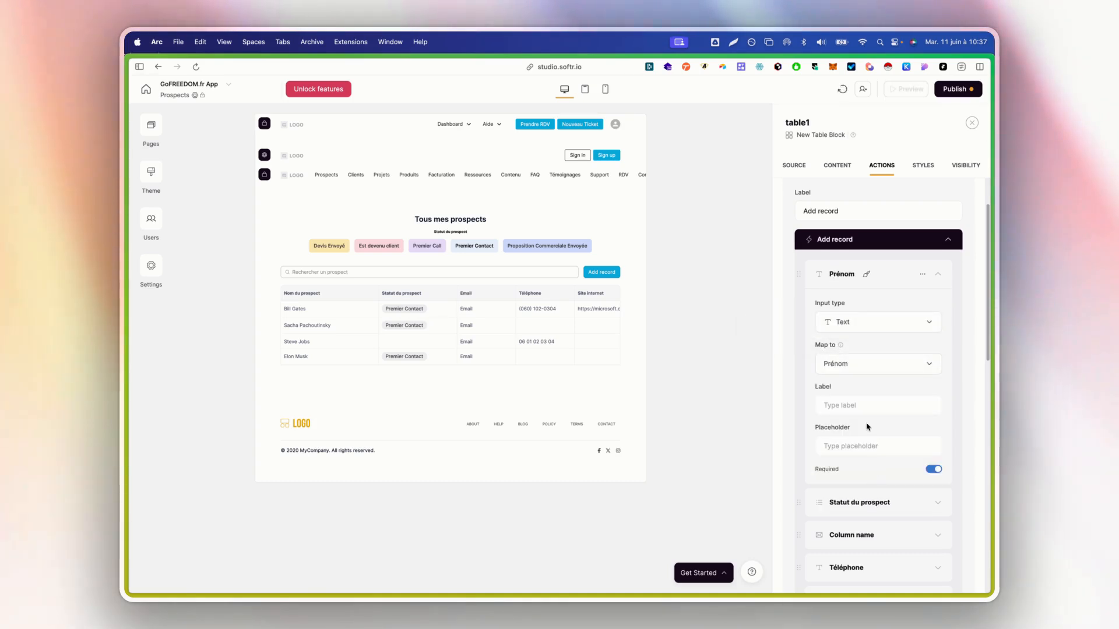
{"action": "left_click", "coordinate": [861, 406]}
{"action": "type", "text": "Prénom"}
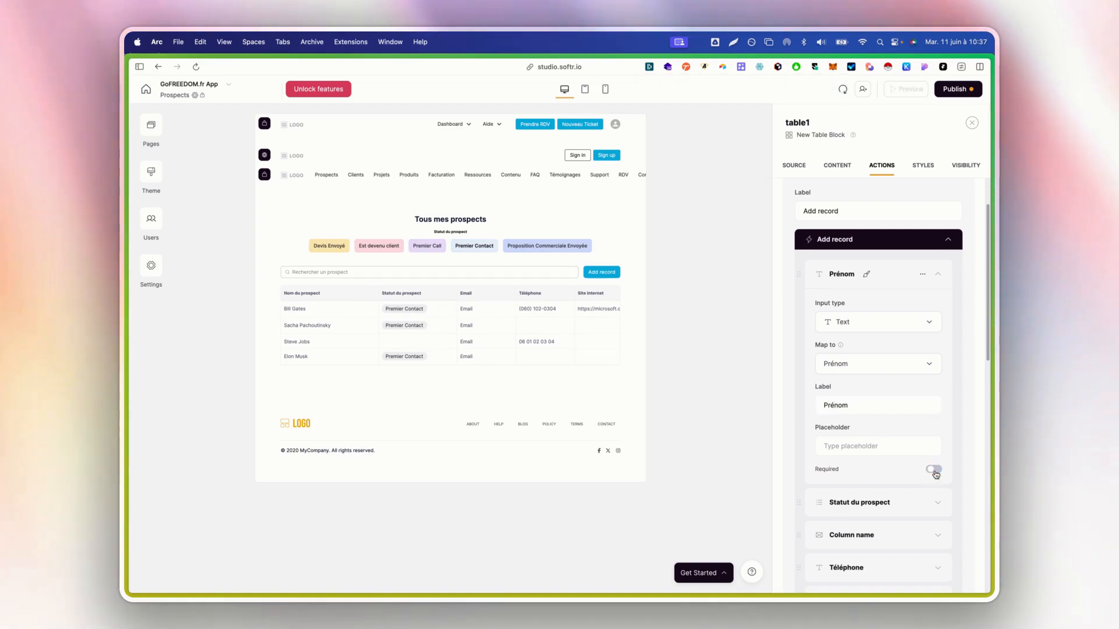
{"action": "left_click", "coordinate": [922, 278]}
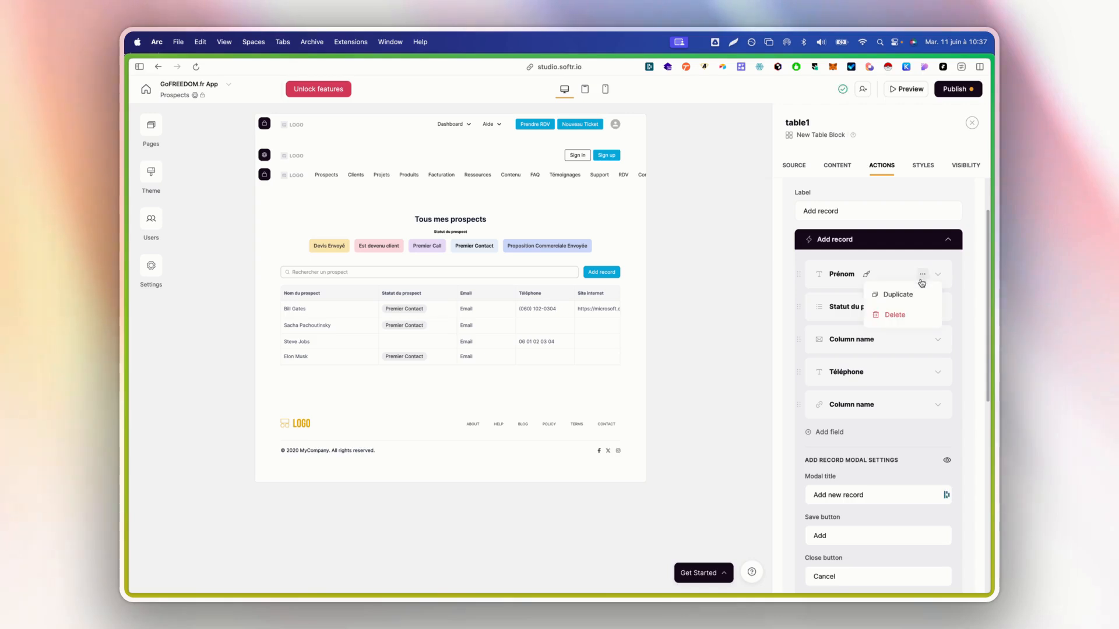
Duplicate the Prénom field into second place, mapped to the Nom column and labelled Nom
{"action": "left_click", "coordinate": [897, 294]}
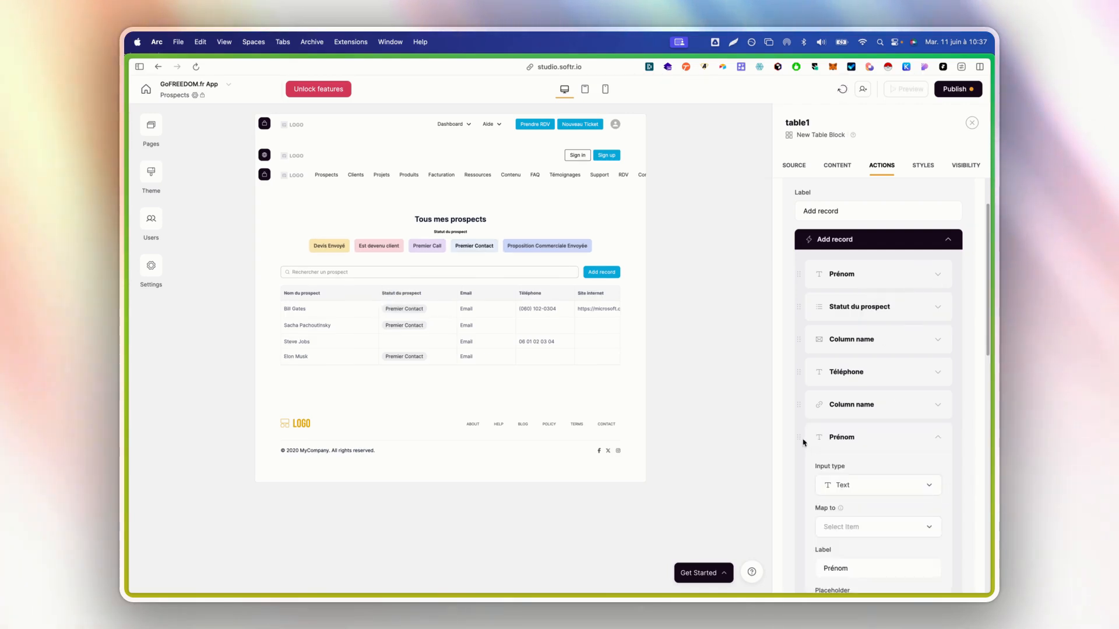
{"action": "left_click_drag", "start_coordinate": [803, 443], "coordinate": [837, 302]}
{"action": "left_click", "coordinate": [866, 397]}
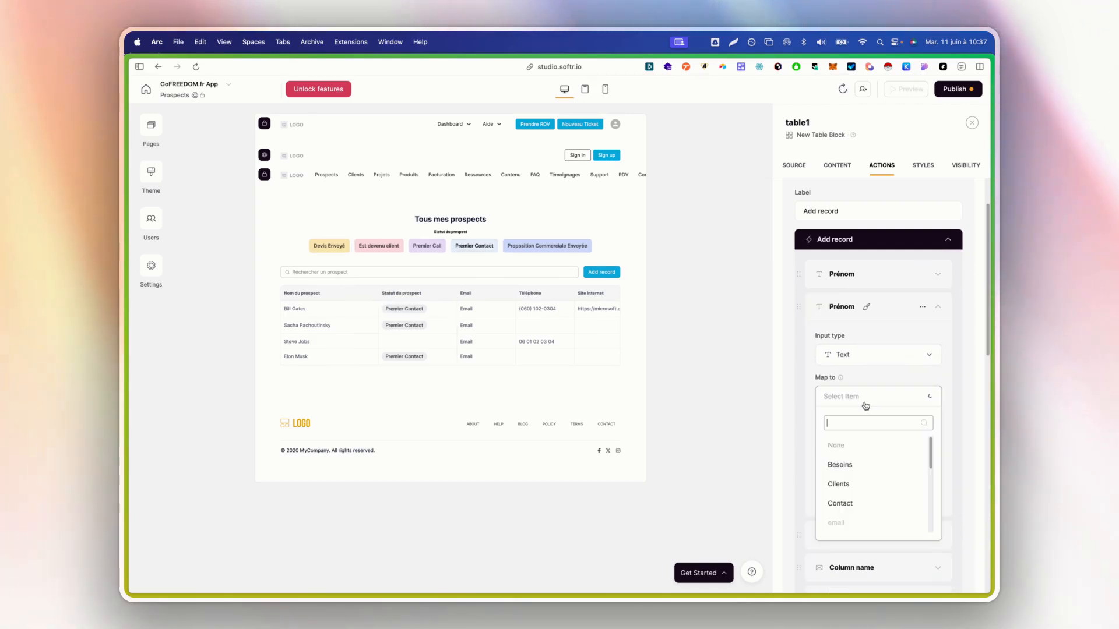
{"action": "type", "text": "nom"}
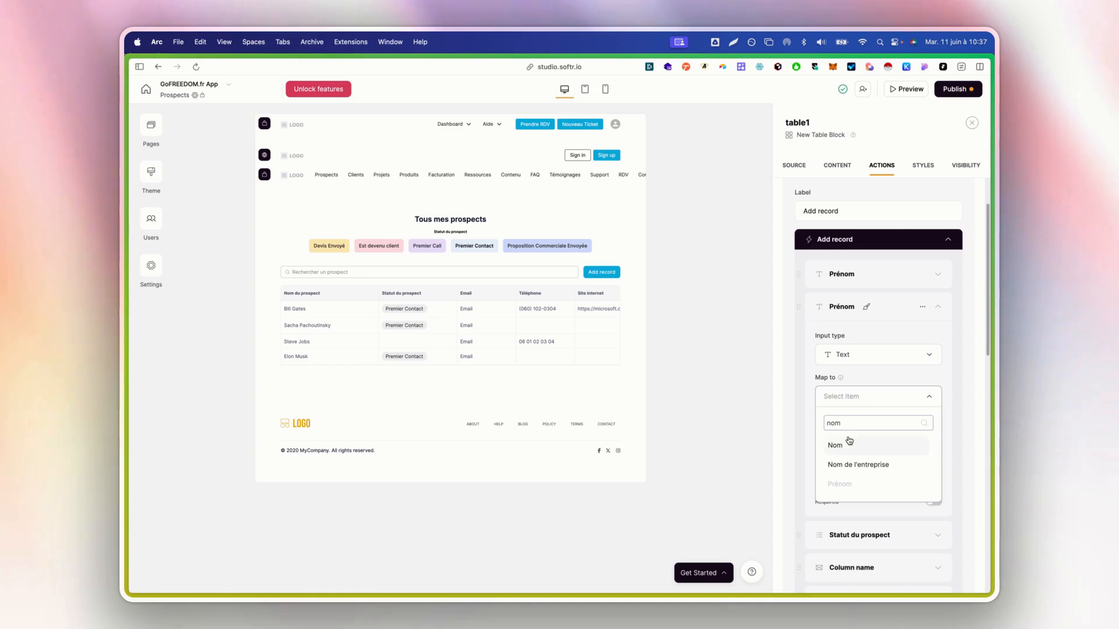
{"action": "left_click", "coordinate": [849, 444]}
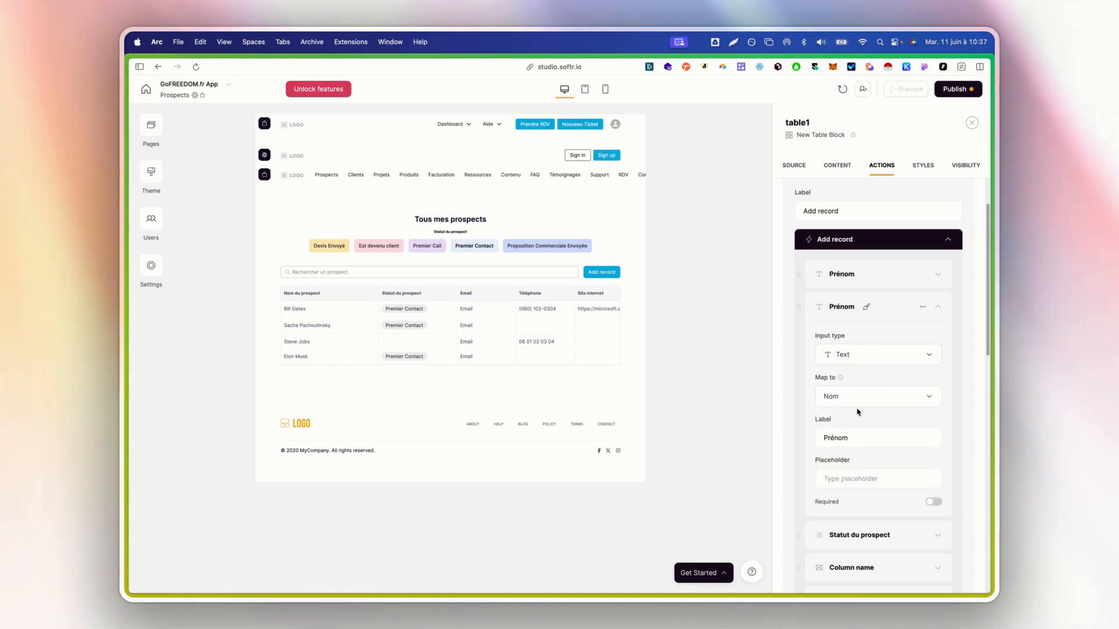
{"action": "double_click", "coordinate": [879, 437]}
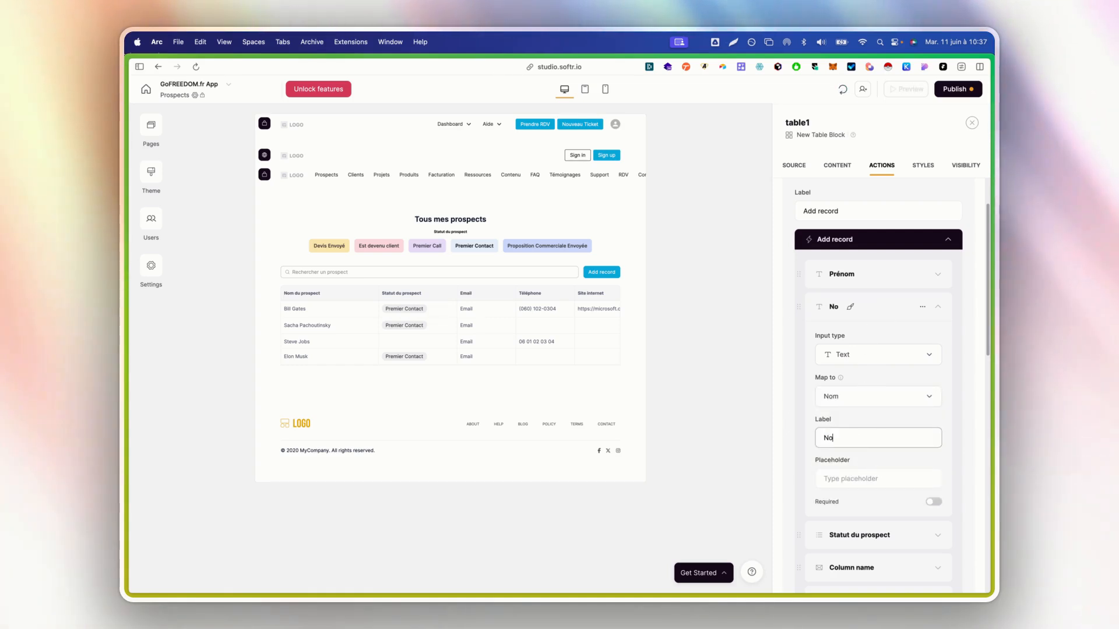
{"action": "type", "text": "Nom"}
{"action": "left_click", "coordinate": [874, 304]}
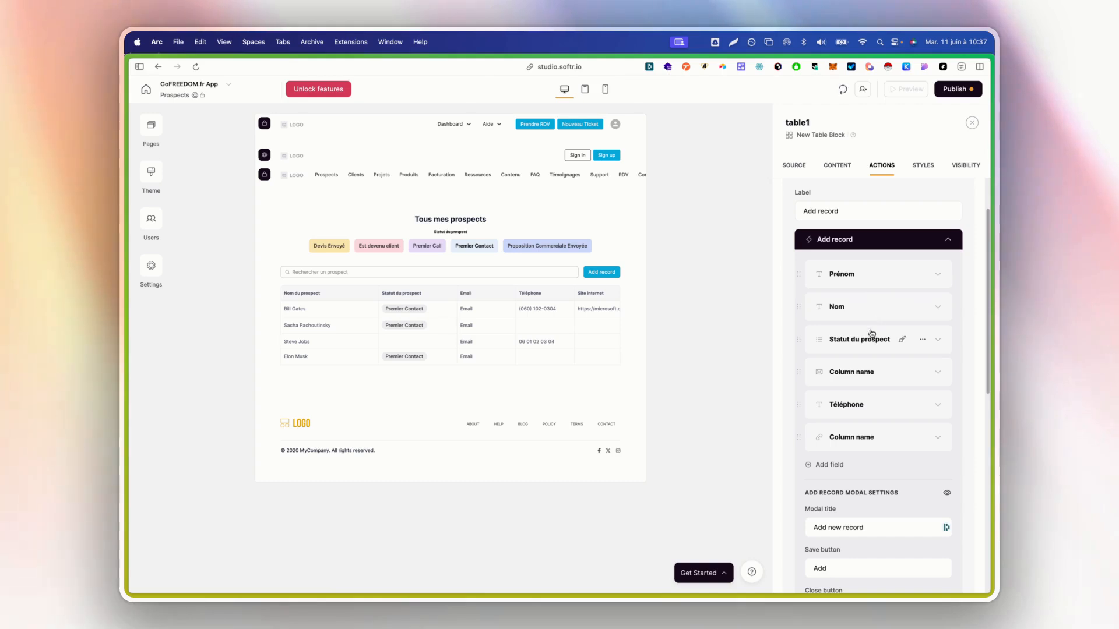
Relabel the URL field 'Site internet' and make it optional
{"action": "left_click", "coordinate": [844, 446]}
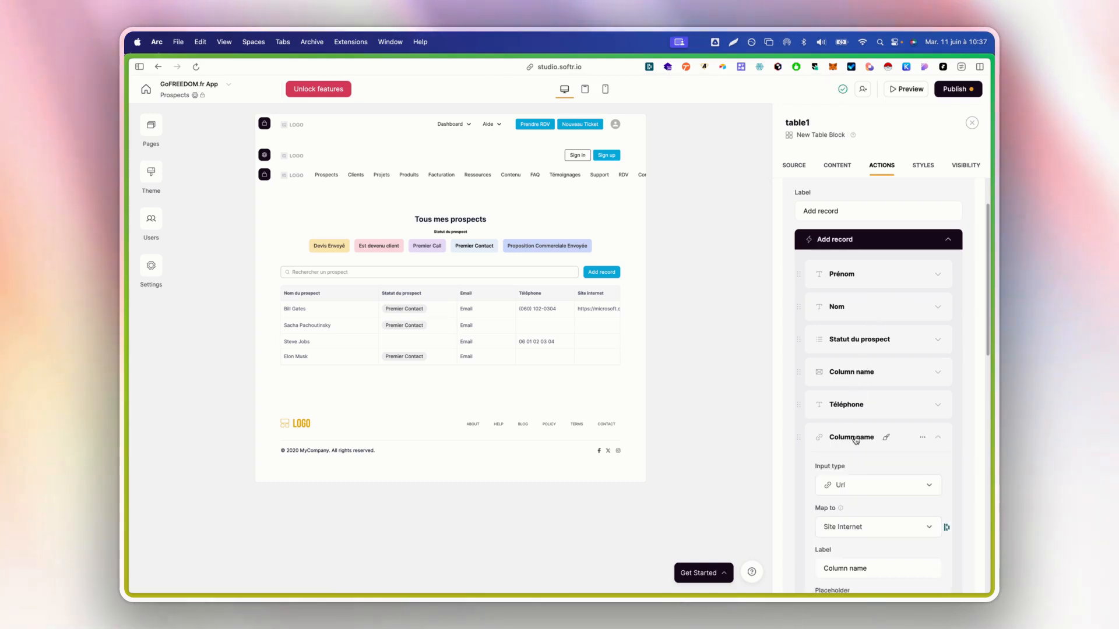
{"action": "scroll", "coordinate": [856, 460], "scroll_direction": "down", "scroll_amount": 2}
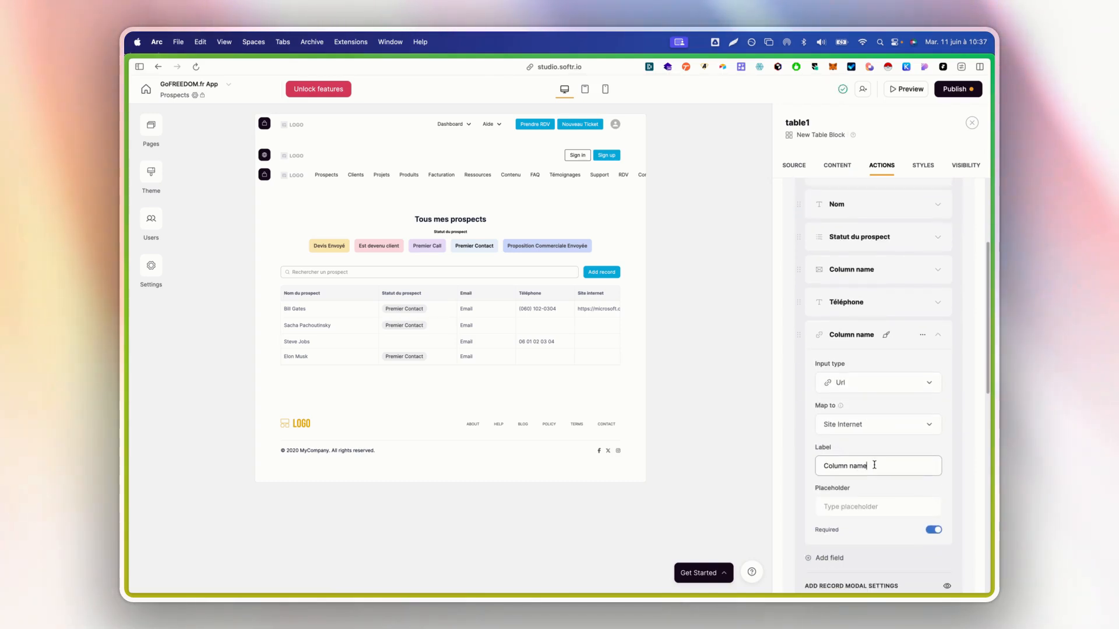
{"action": "triple_click", "coordinate": [872, 464]}
{"action": "type", "text": "Site internet"}
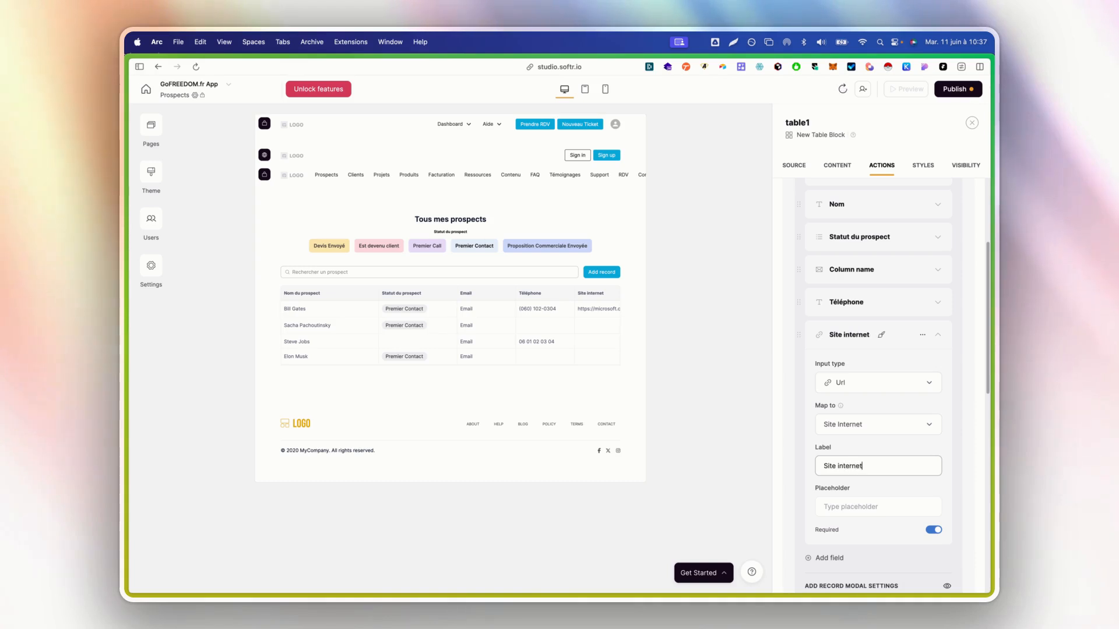
{"action": "left_click", "coordinate": [932, 529]}
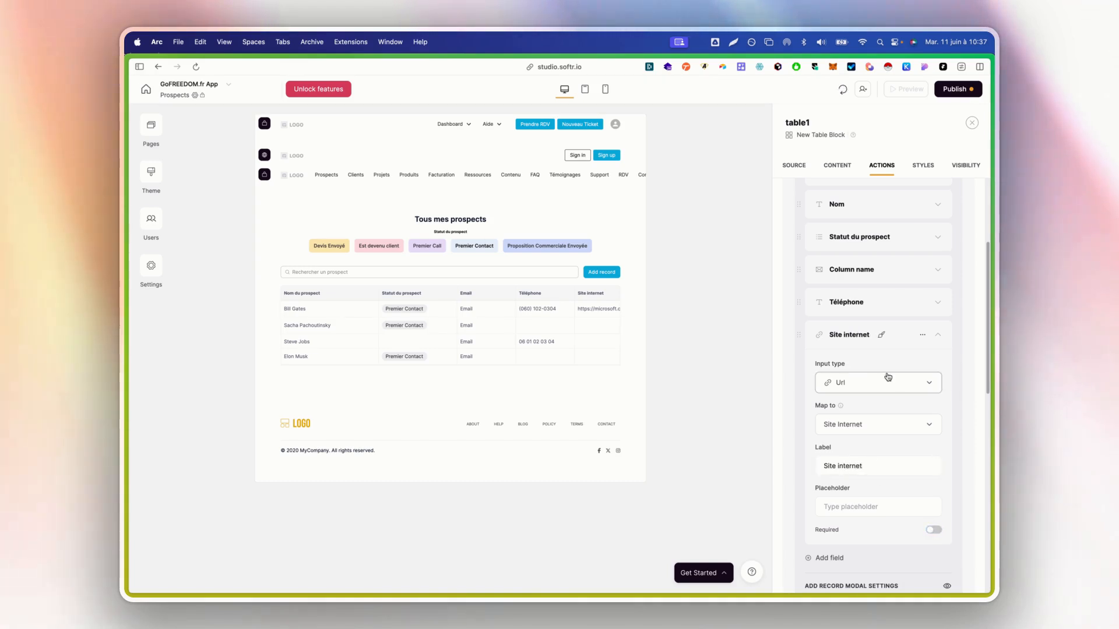
{"action": "scroll", "coordinate": [874, 373], "scroll_direction": "up", "scroll_amount": 1}
{"action": "left_click", "coordinate": [845, 359]}
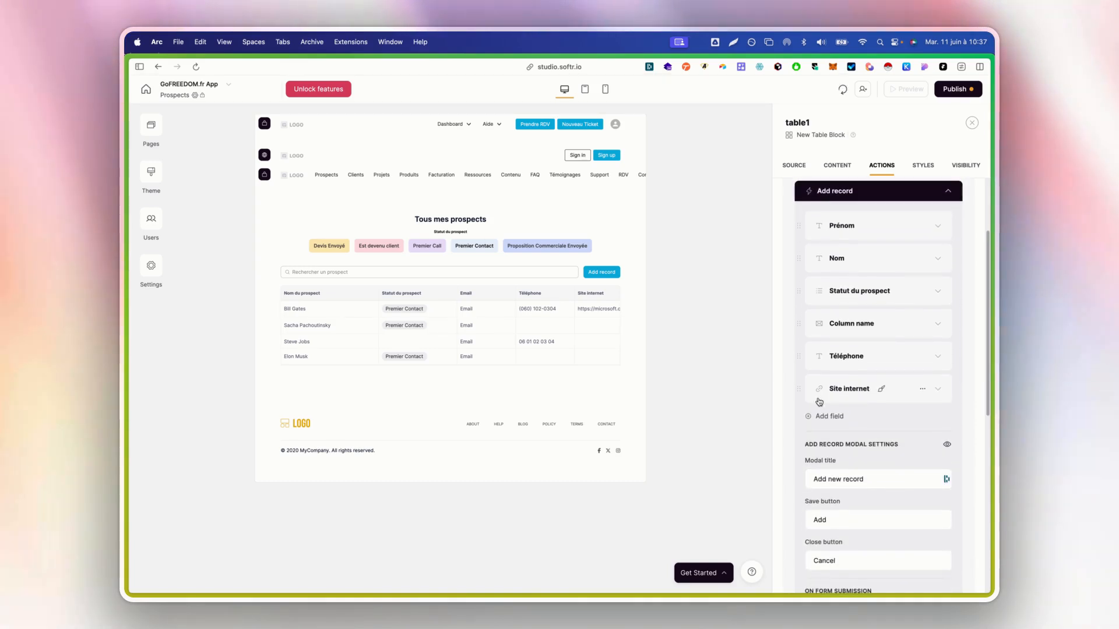
Move Site internet after Nom and sync Statut du prospect options from the data
{"action": "left_click_drag", "start_coordinate": [801, 390], "coordinate": [828, 274]}
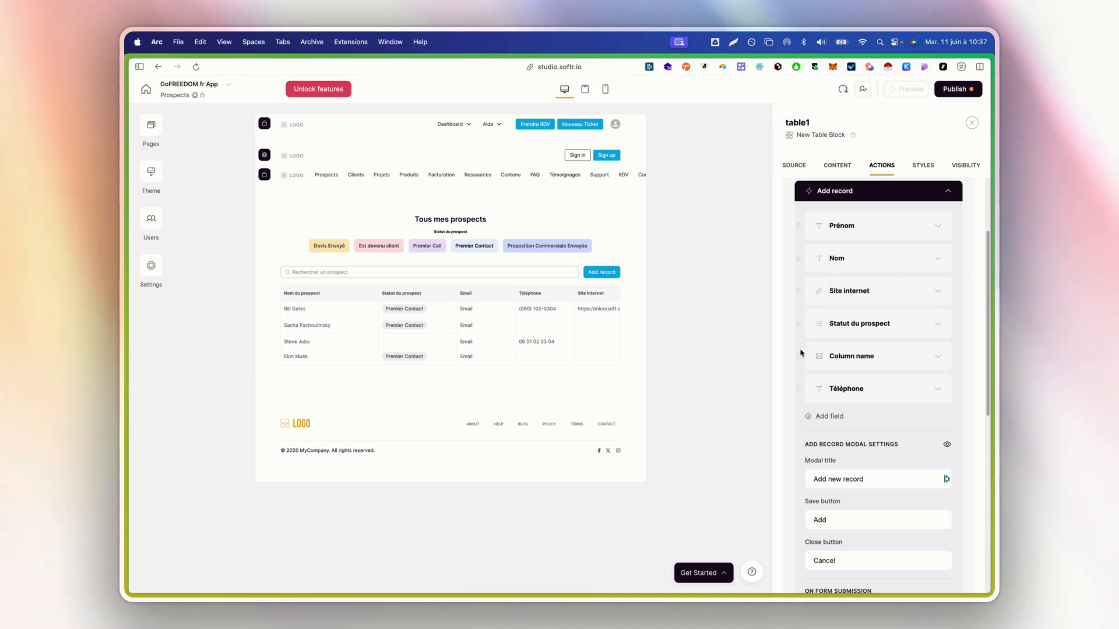
{"action": "left_click", "coordinate": [854, 325]}
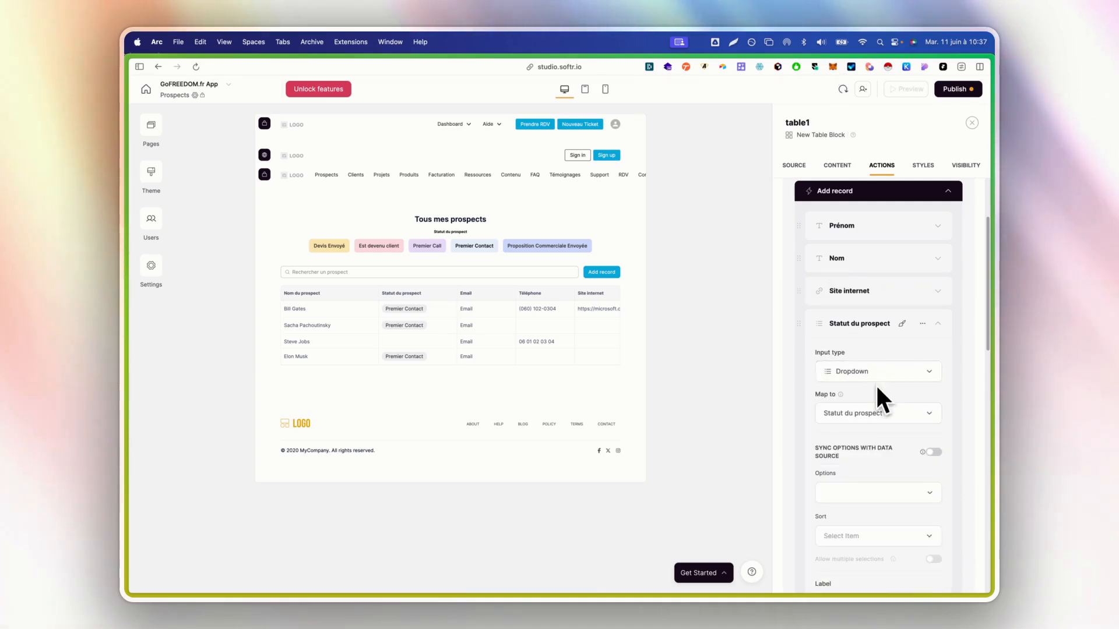
{"action": "scroll", "coordinate": [876, 388], "scroll_direction": "down", "scroll_amount": 1}
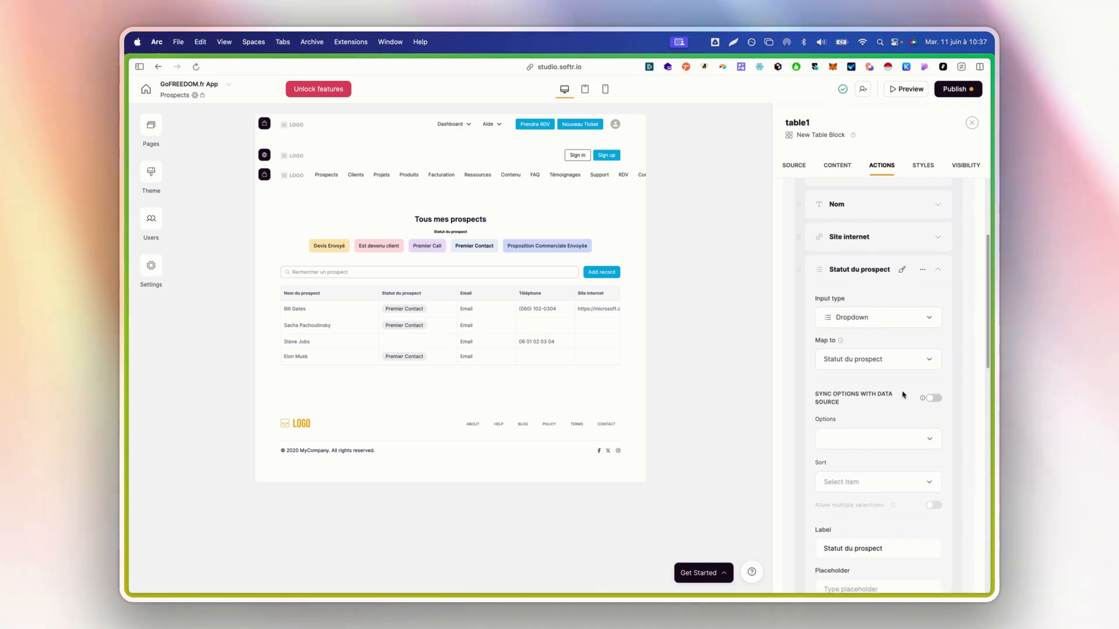
{"action": "left_click", "coordinate": [932, 399]}
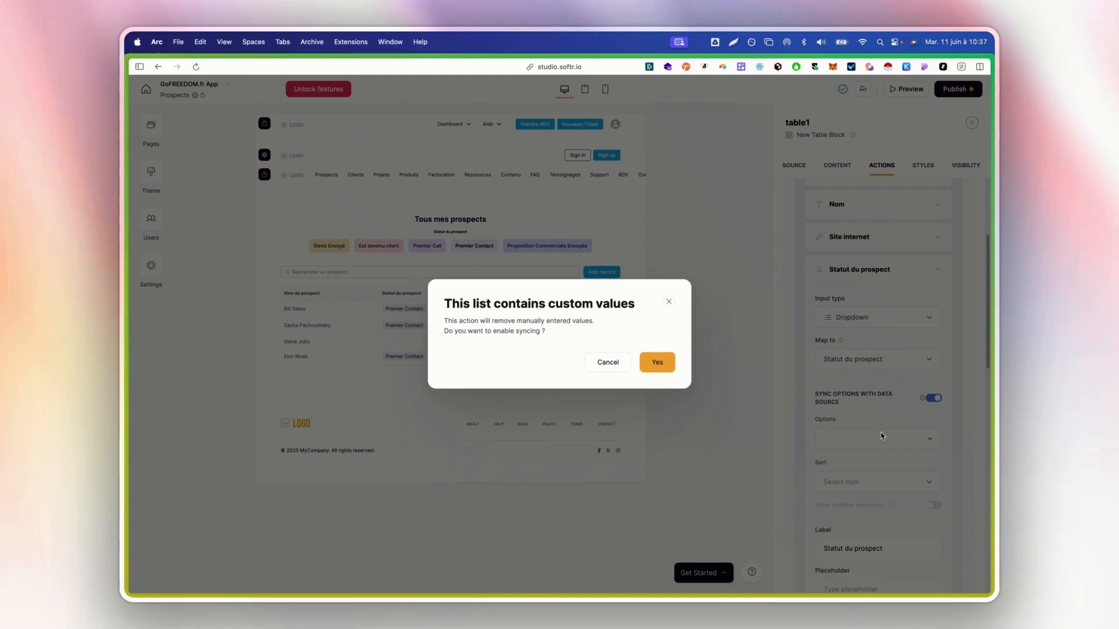
{"action": "left_click", "coordinate": [644, 365]}
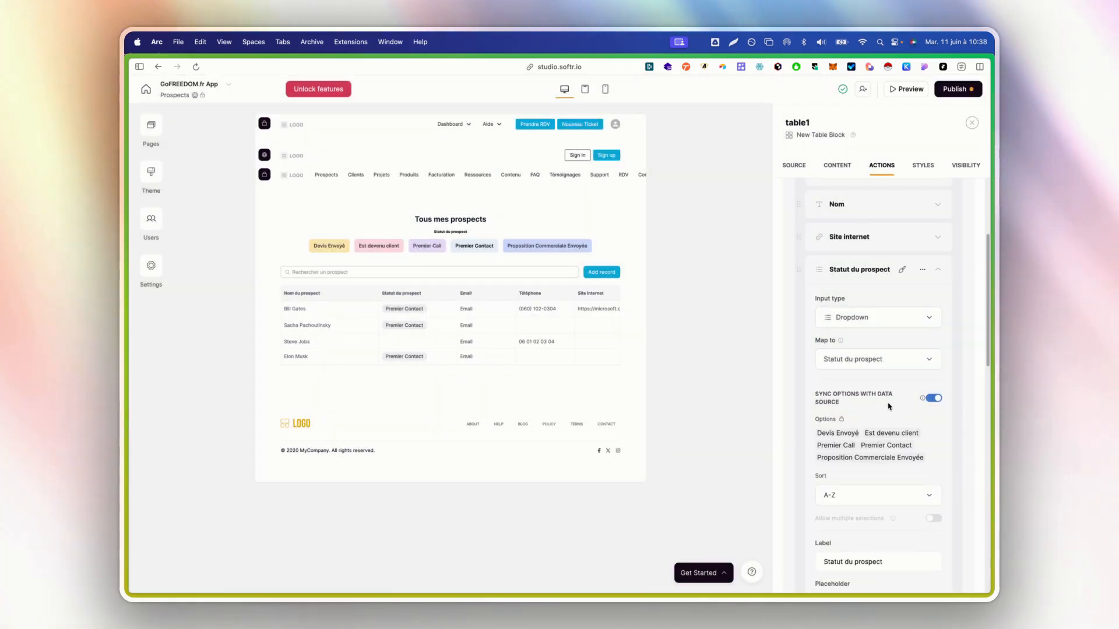
{"action": "scroll", "coordinate": [862, 432], "scroll_direction": "down", "scroll_amount": 3}
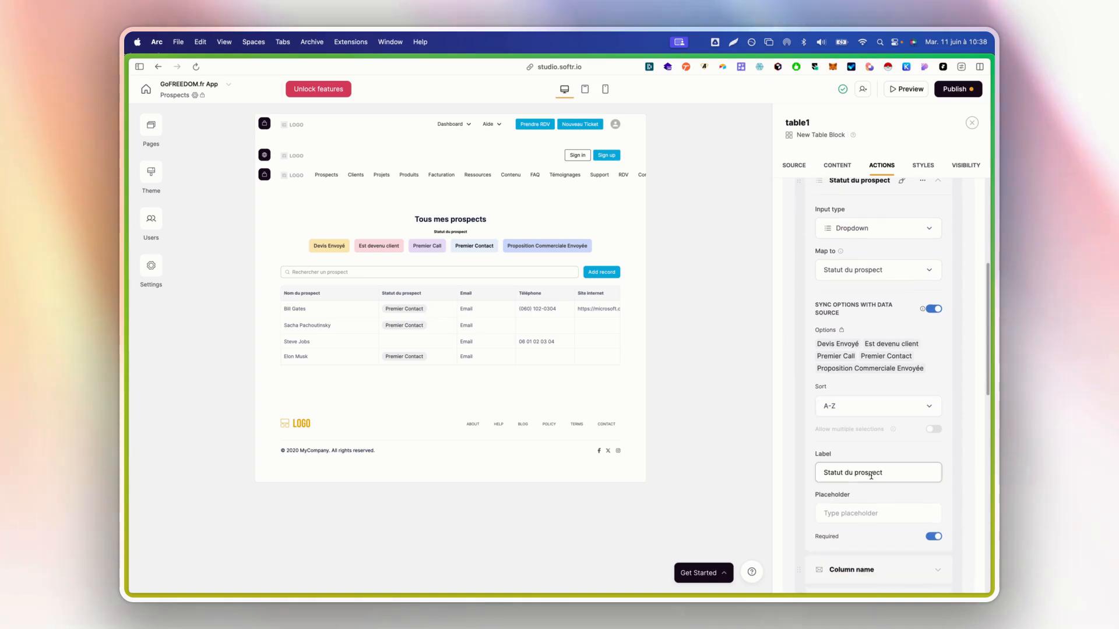
{"action": "scroll", "coordinate": [875, 361], "scroll_direction": "up", "scroll_amount": 5}
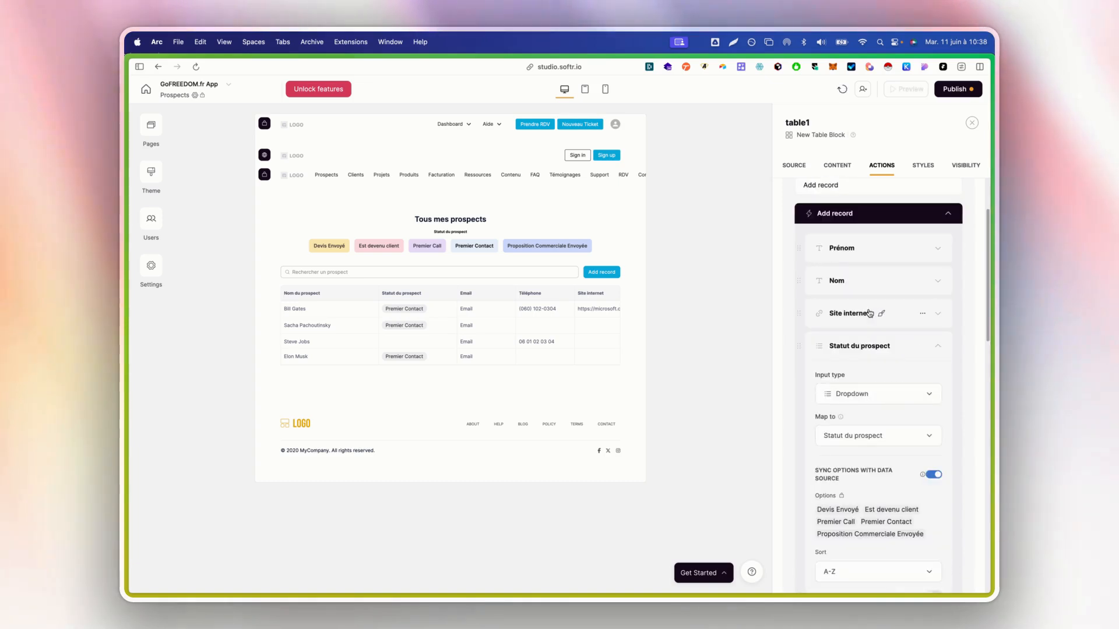
{"action": "left_click", "coordinate": [852, 346]}
Relabel the email field Mail and make it optional
{"action": "left_click", "coordinate": [852, 366]}
{"action": "scroll", "coordinate": [853, 431], "scroll_direction": "down", "scroll_amount": 1}
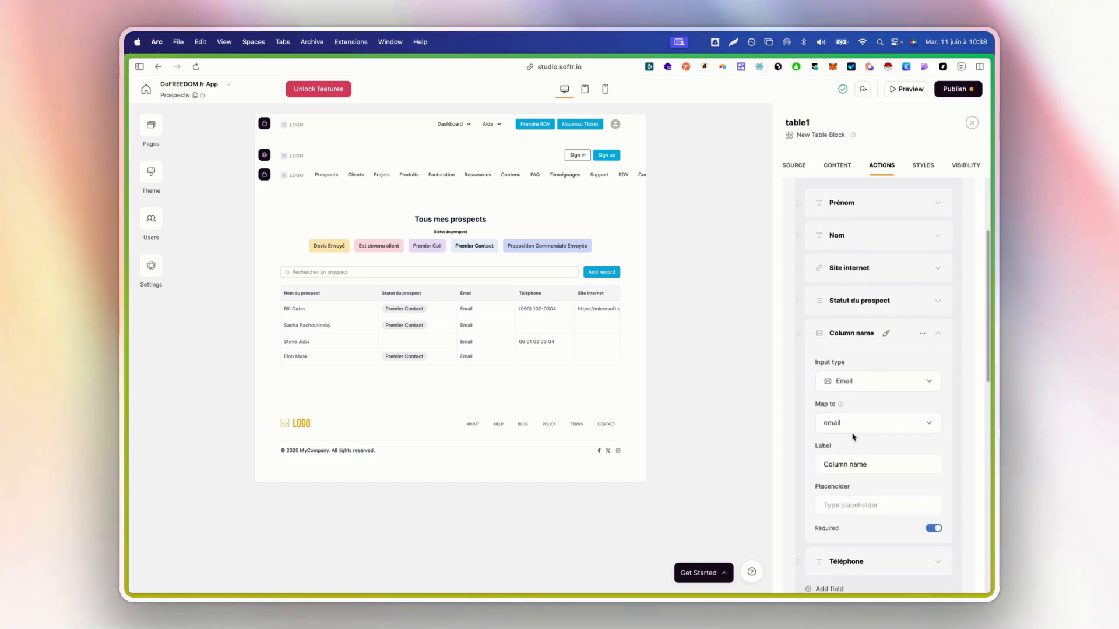
{"action": "triple_click", "coordinate": [886, 467]}
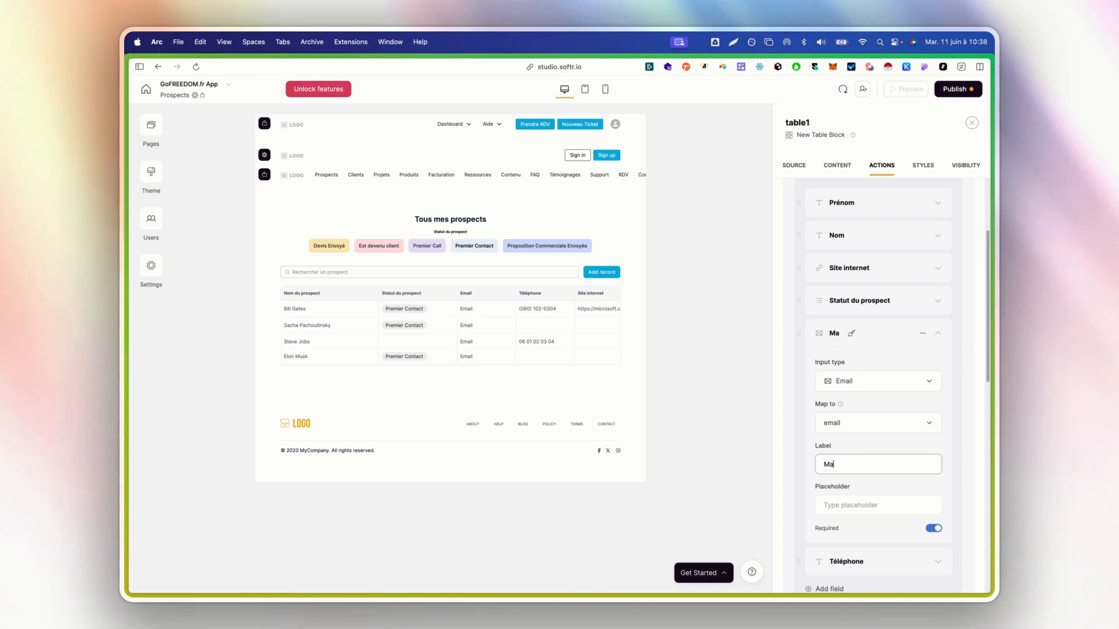
{"action": "left_click", "coordinate": [932, 529]}
{"action": "left_click", "coordinate": [880, 333]}
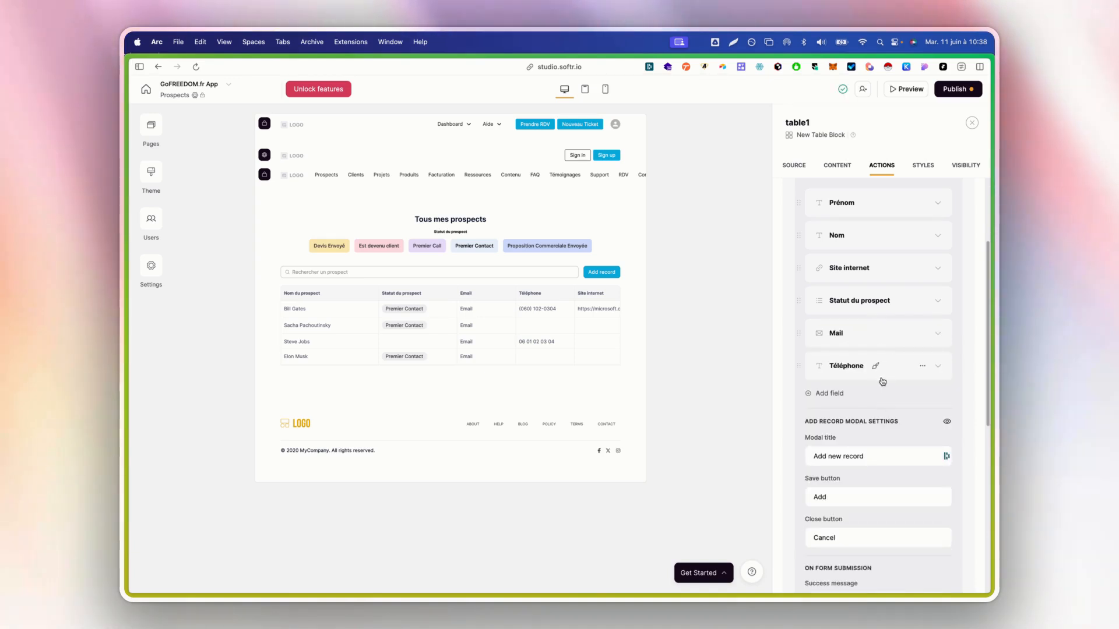
Make Téléphone an optional Phone number input
{"action": "left_click", "coordinate": [881, 378]}
{"action": "scroll", "coordinate": [878, 419], "scroll_direction": "down", "scroll_amount": 1}
{"action": "left_click", "coordinate": [873, 385]}
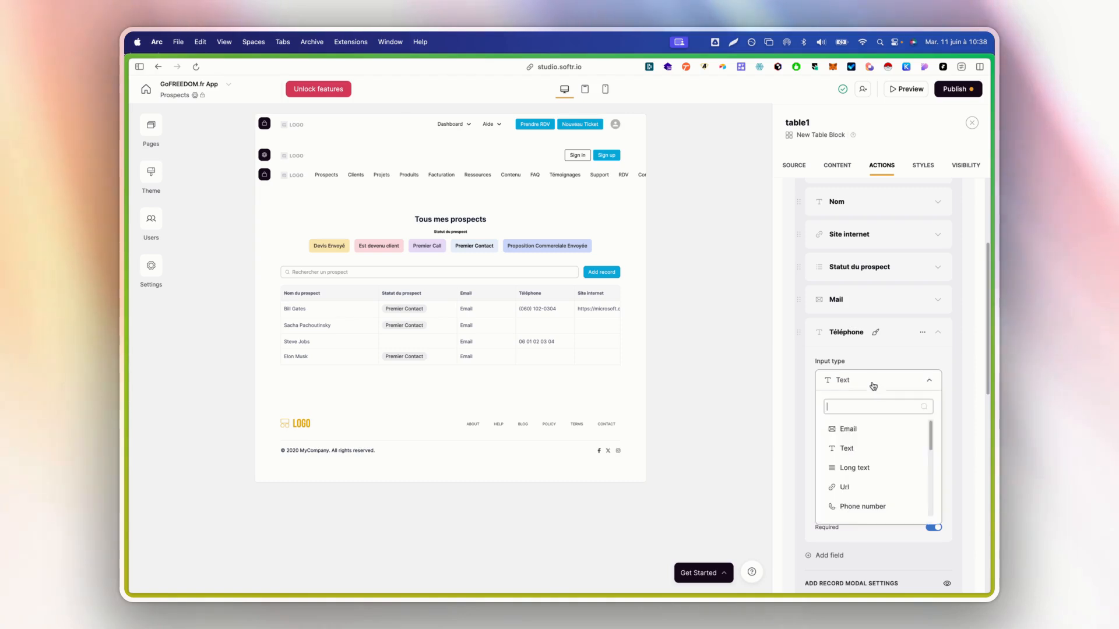
{"action": "left_click", "coordinate": [882, 475]}
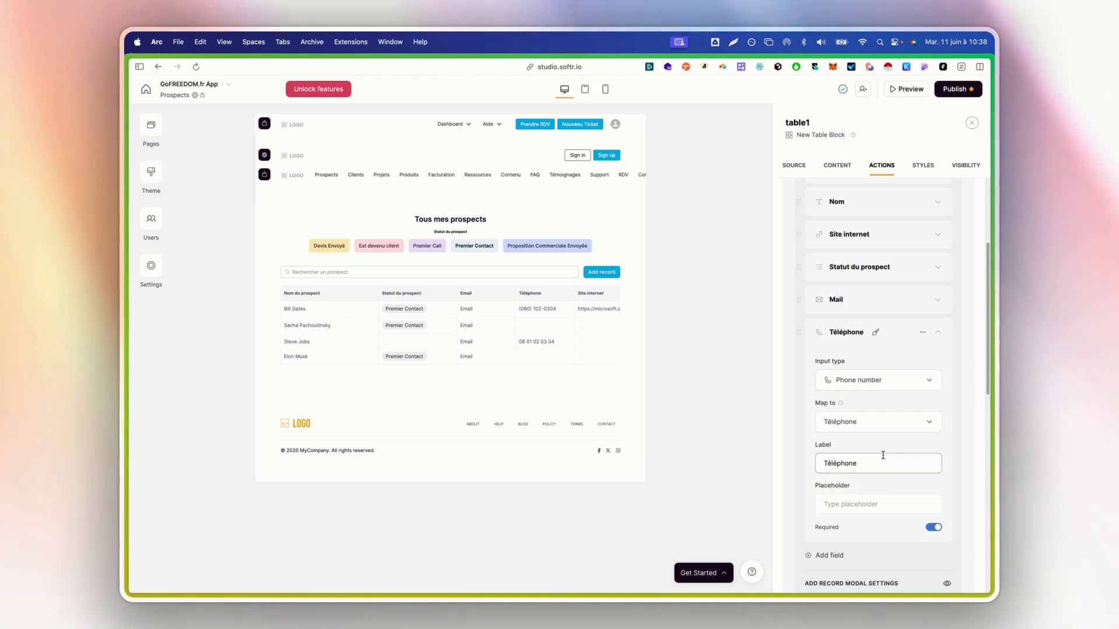
{"action": "scroll", "coordinate": [900, 478], "scroll_direction": "down", "scroll_amount": 1}
{"action": "left_click", "coordinate": [932, 499]}
{"action": "scroll", "coordinate": [882, 350], "scroll_direction": "up", "scroll_amount": 1}
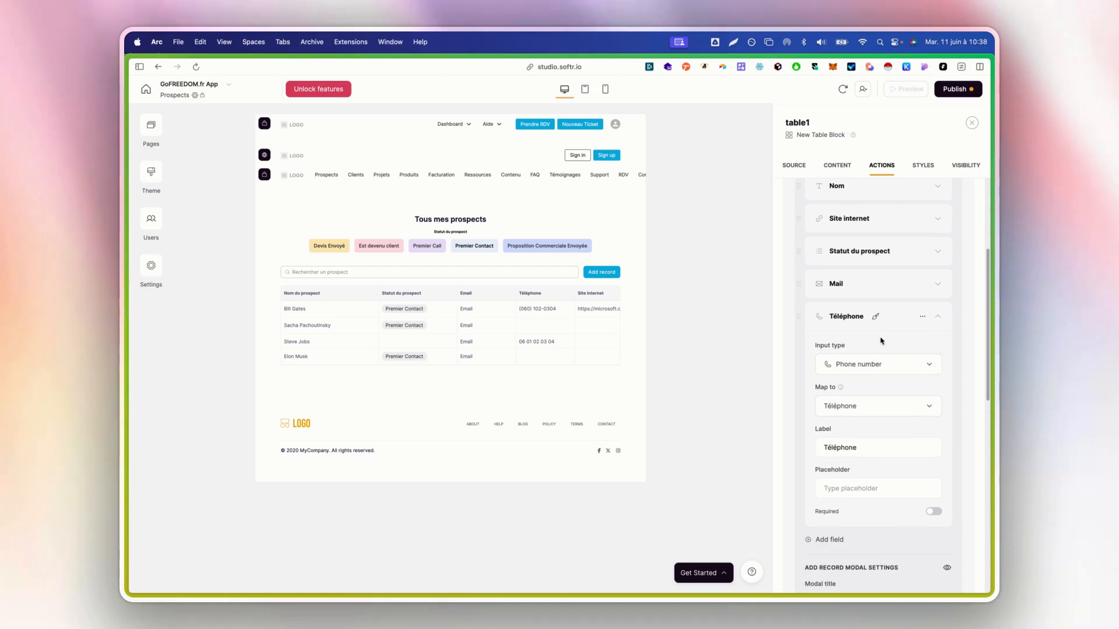
{"action": "left_click", "coordinate": [858, 317]}
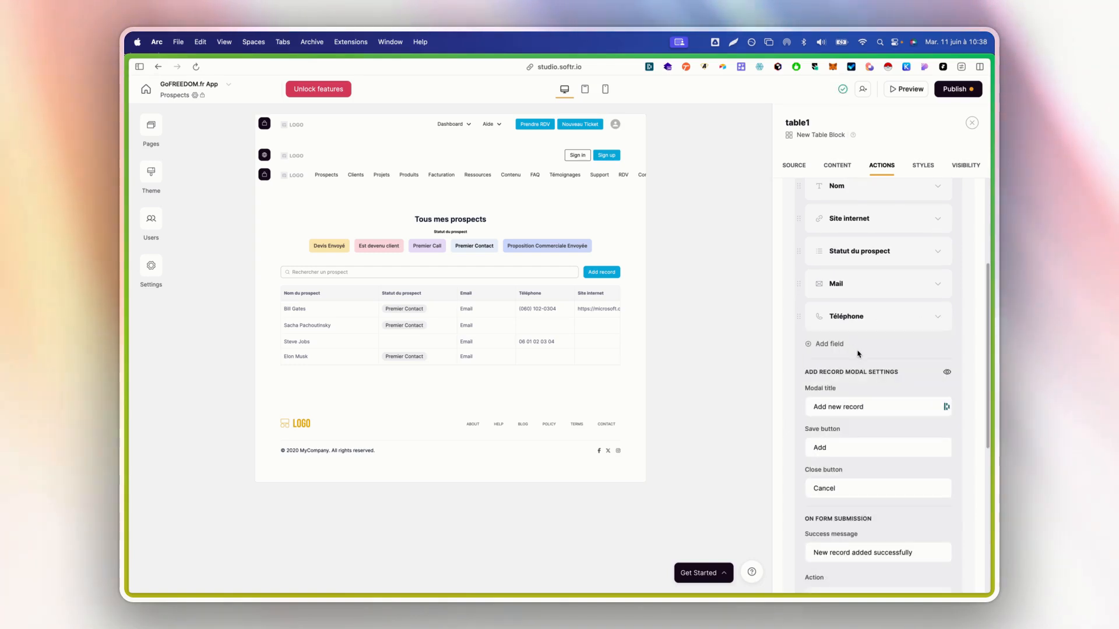
{"action": "scroll", "coordinate": [857, 354], "scroll_direction": "down", "scroll_amount": 3}
Title the form 'Nouveau prospect' and label the submit button 'Créer un nouveau prospect'
{"action": "triple_click", "coordinate": [875, 327]}
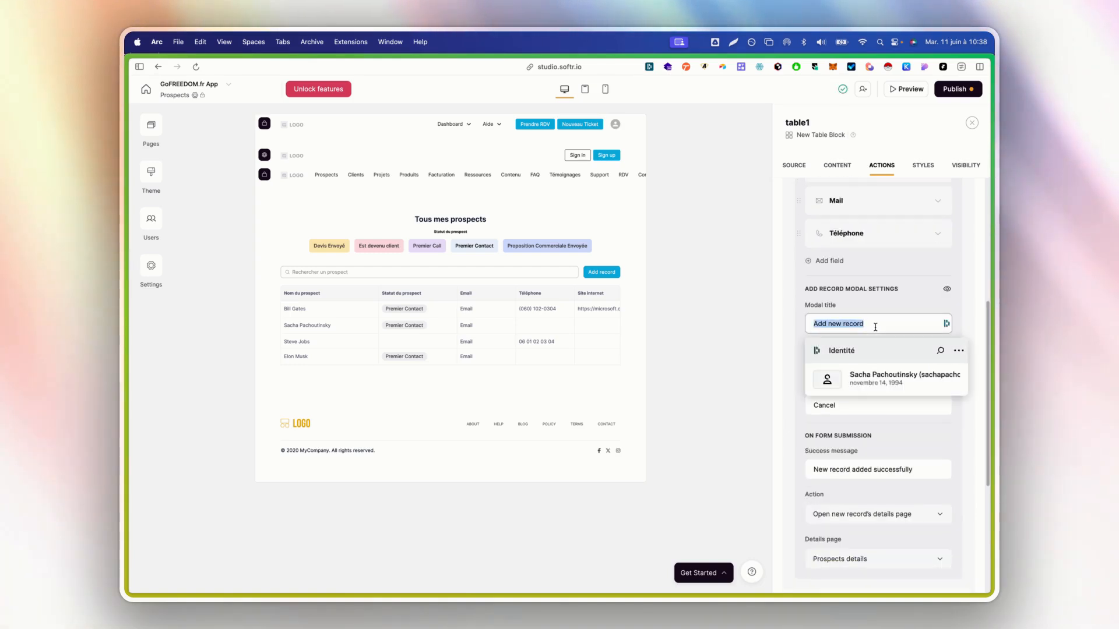
{"action": "type", "text": "Nouveau "}
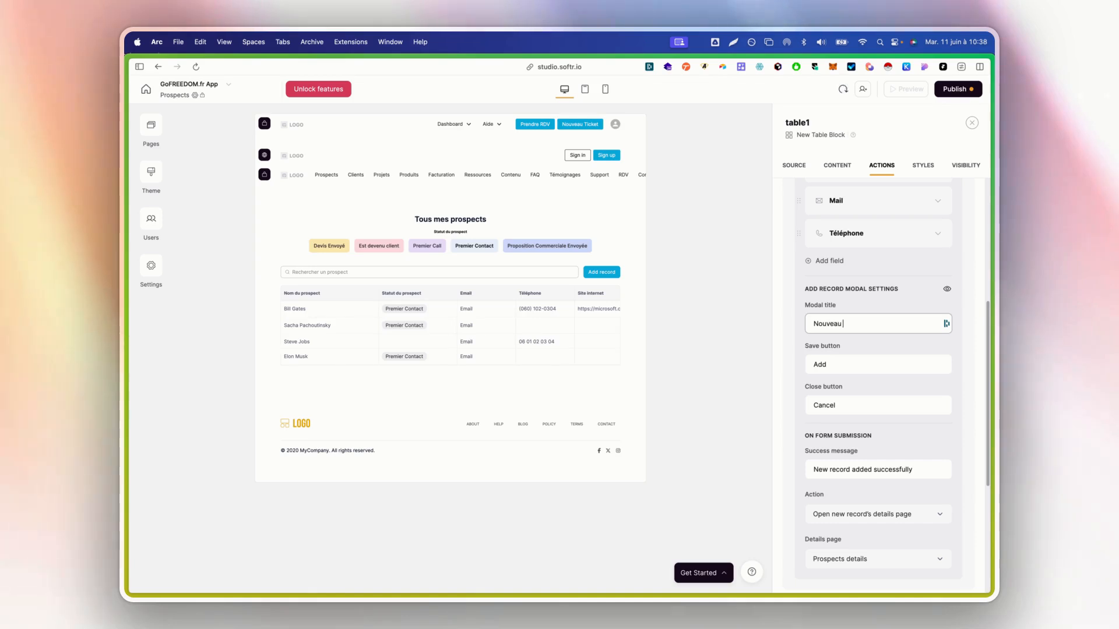
{"action": "type", "text": "proje"}
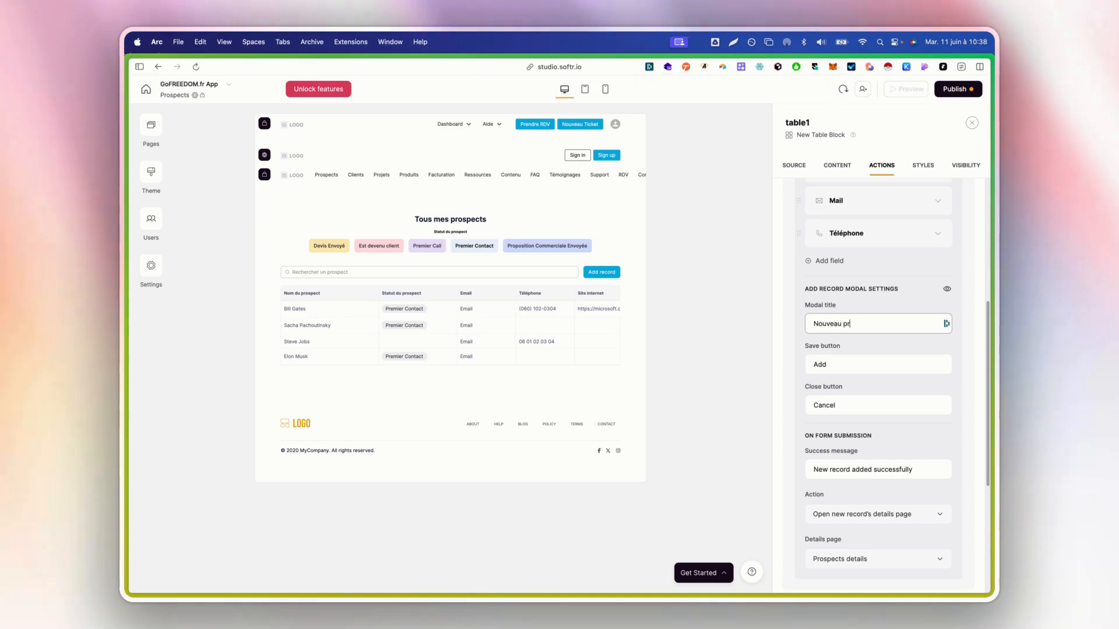
{"action": "type", "text": "ospect"}
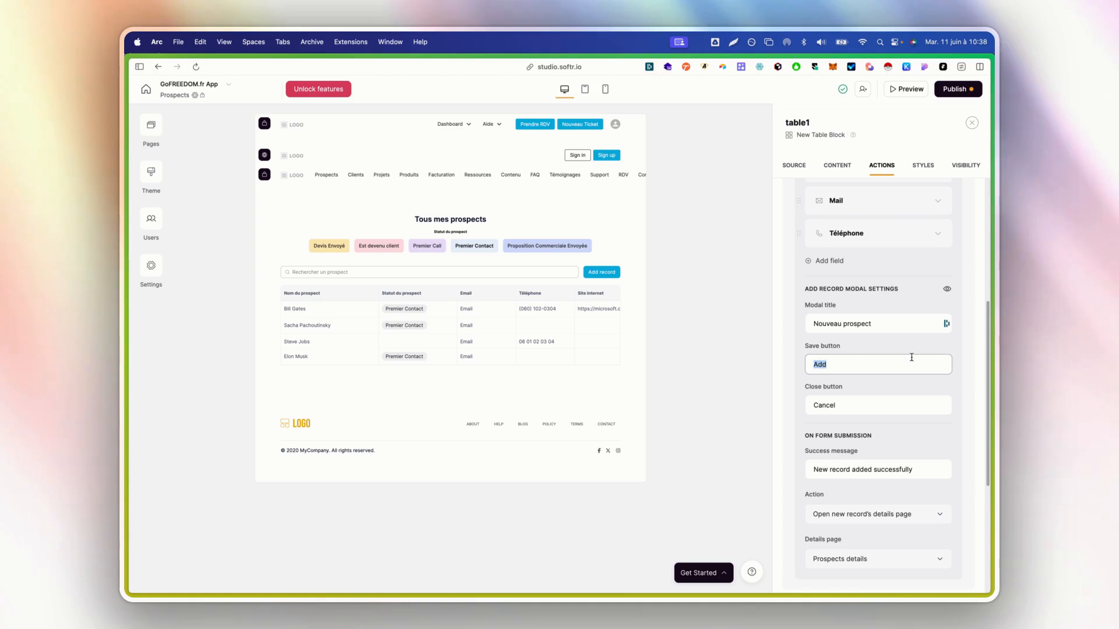
{"action": "type", "text": "Ajouter un"}
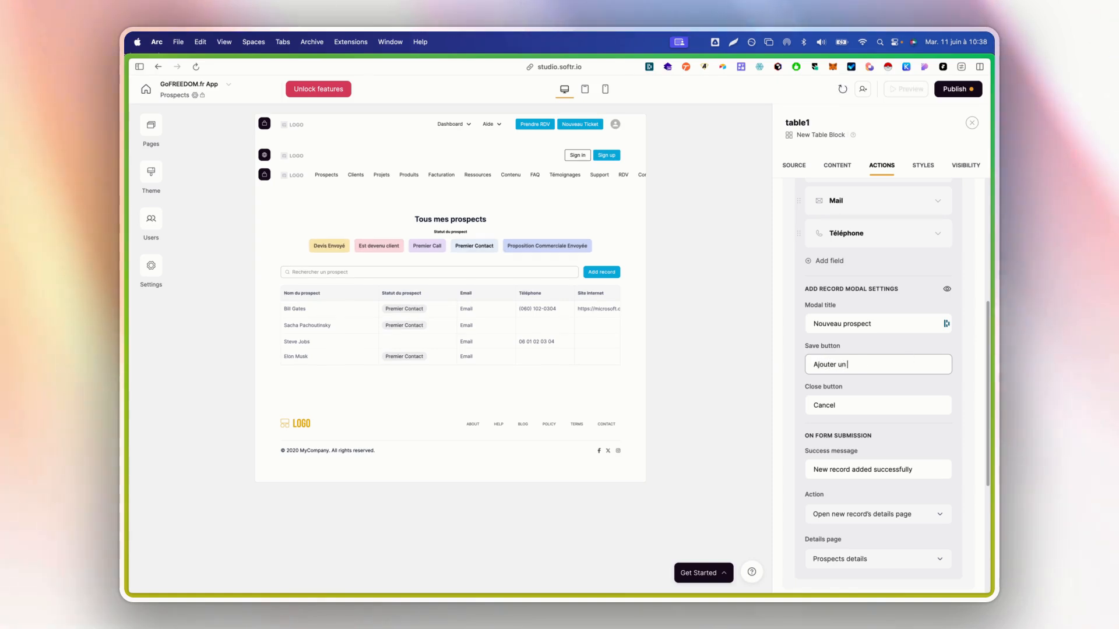
{"action": "key", "text": "super+a"}
{"action": "type", "text": "Créer un"}
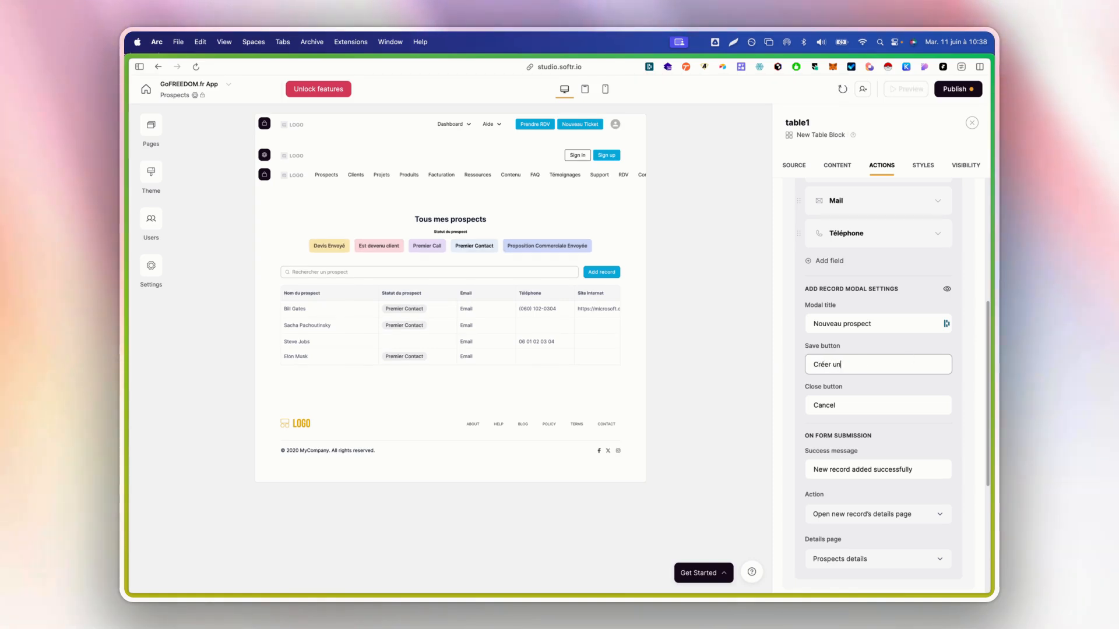
{"action": "type", "text": " nouveau prospect"}
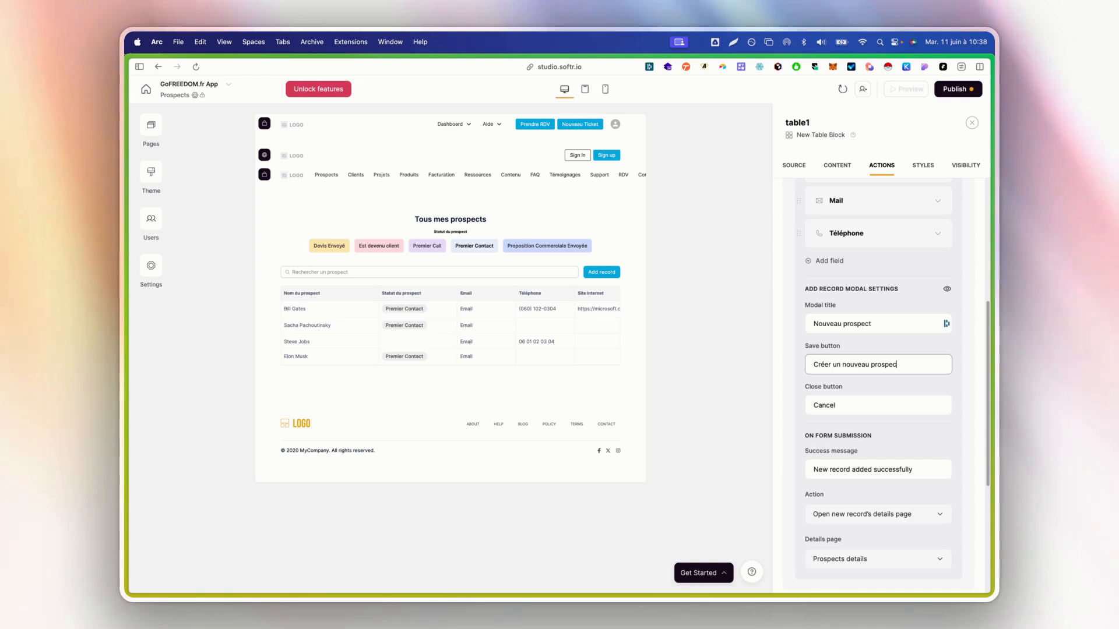
{"action": "type", "text": "A"}
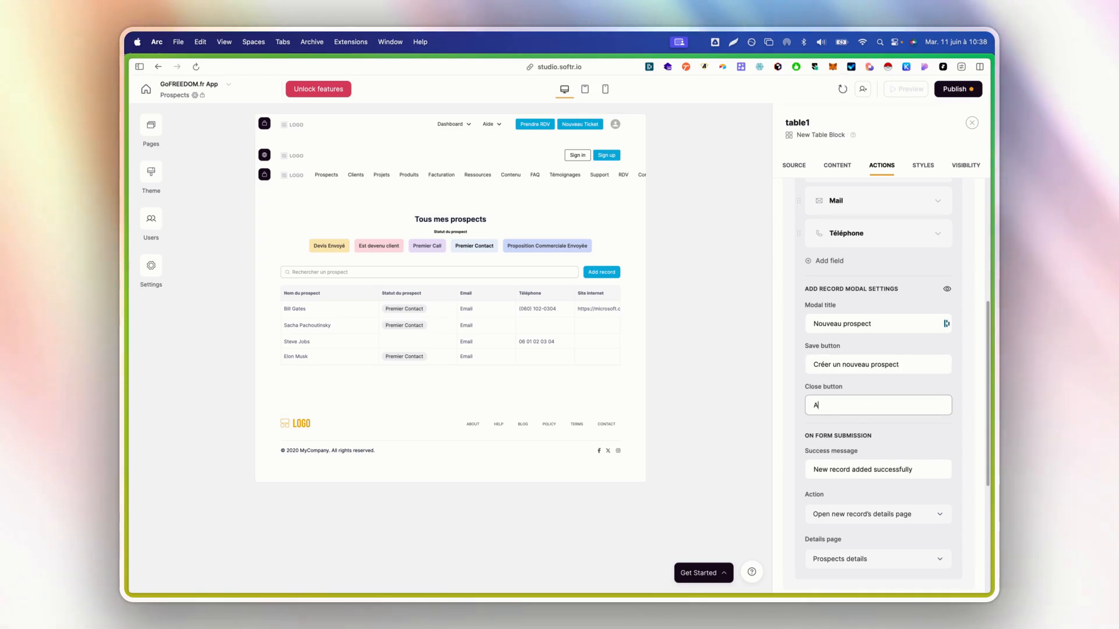
{"action": "type", "text": "nnuler"}
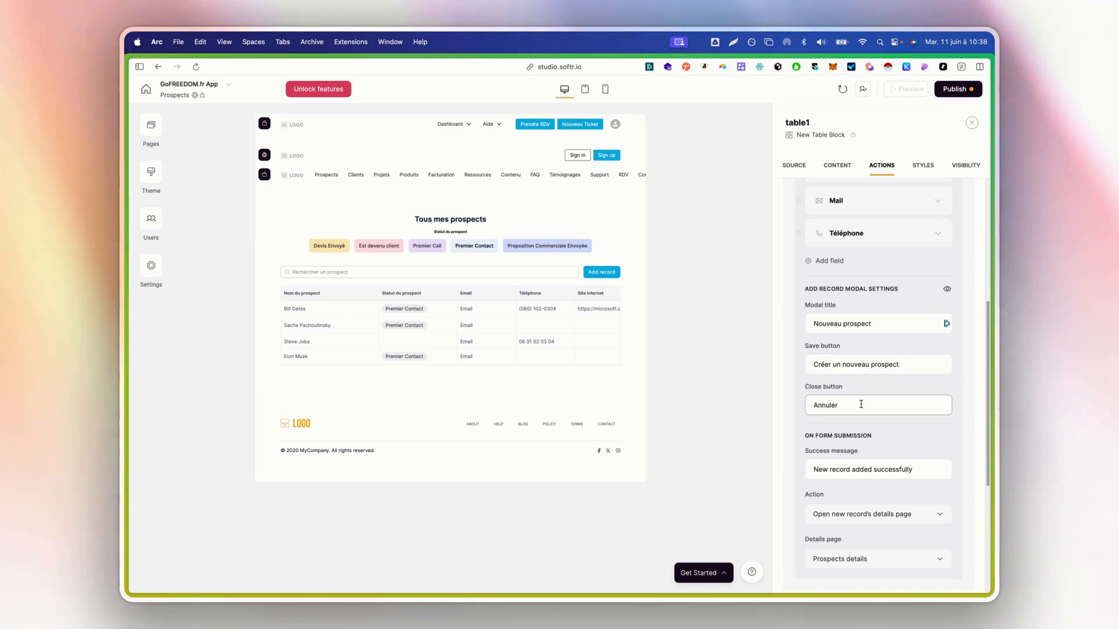
Set the success message to 'Nouveau prospect ajouté' and close the form after submission
{"action": "scroll", "coordinate": [861, 403], "scroll_direction": "down", "scroll_amount": 2}
{"action": "triple_click", "coordinate": [861, 419]}
{"action": "type", "text": "Nou"}
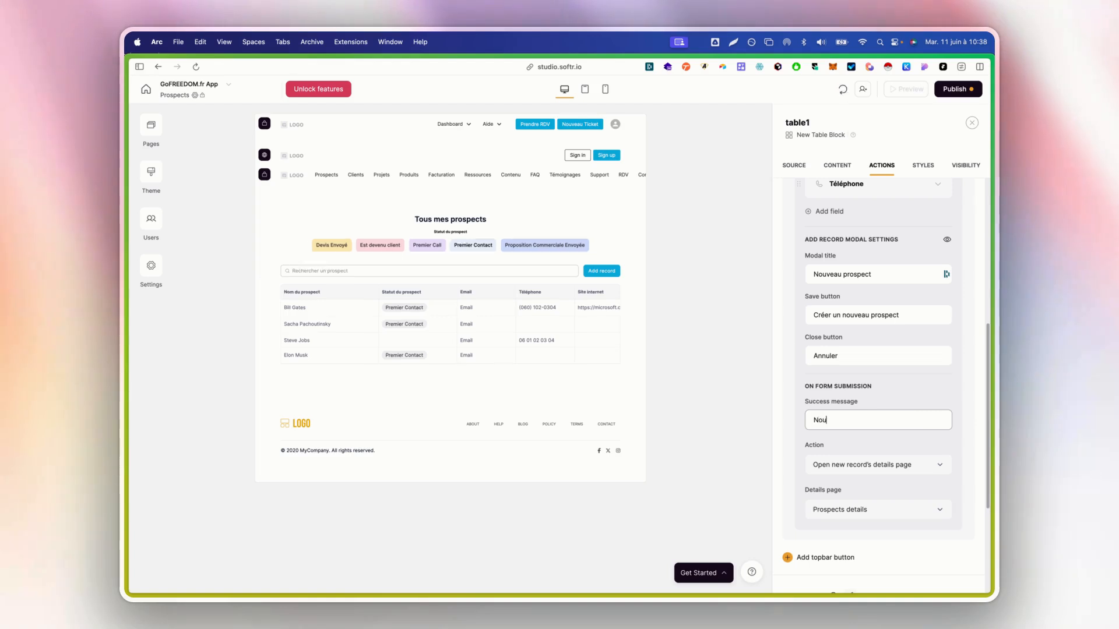
{"action": "type", "text": "veau prospect ajouté"}
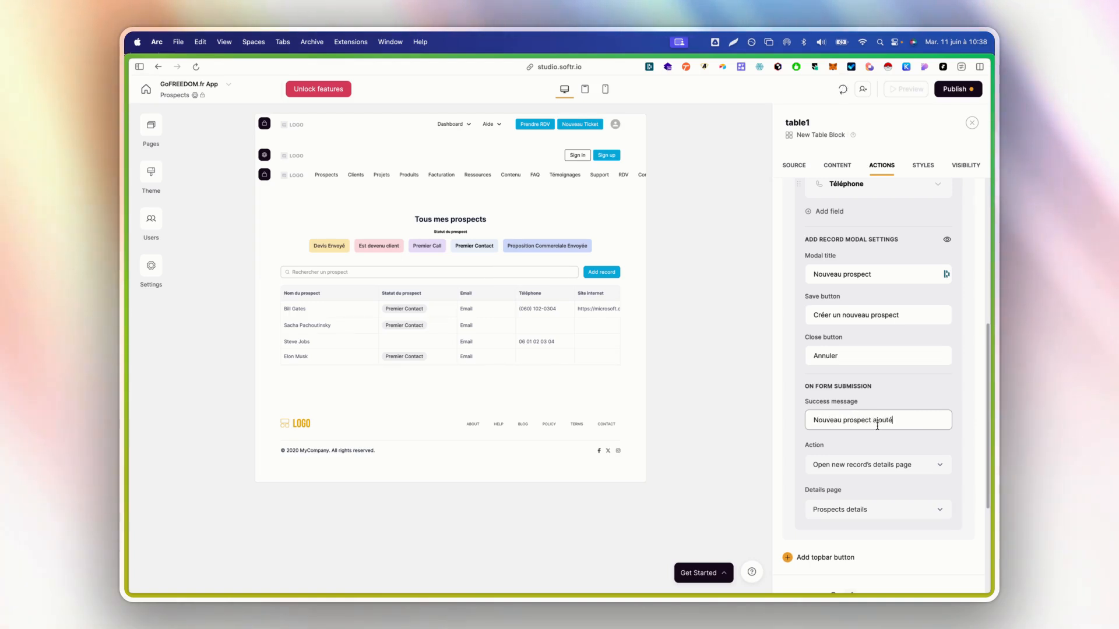
{"action": "scroll", "coordinate": [877, 425], "scroll_direction": "down", "scroll_amount": 1}
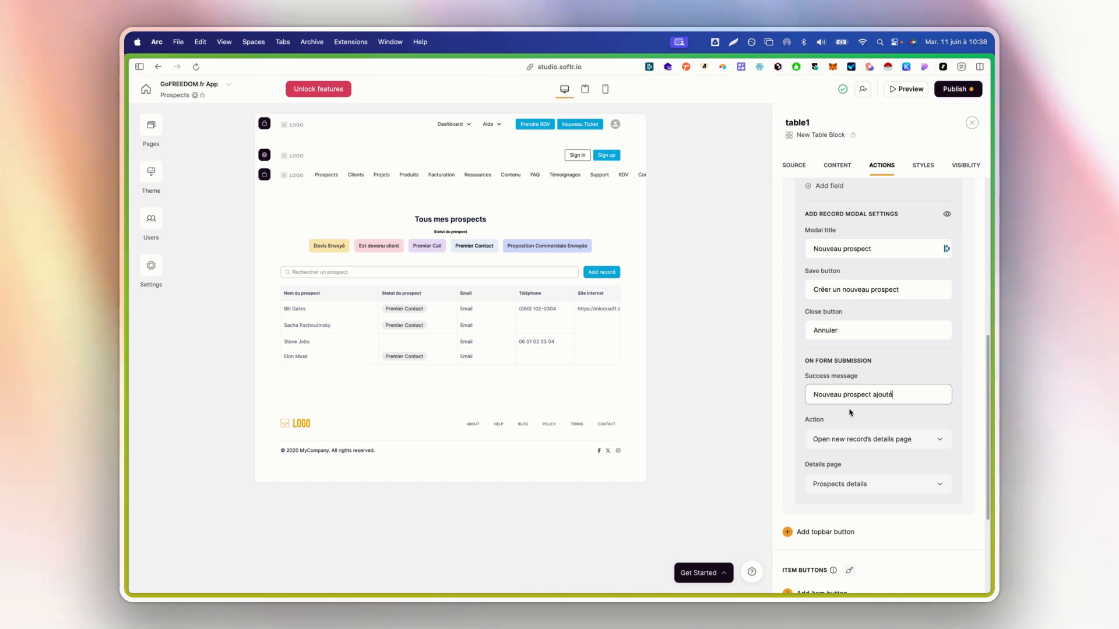
{"action": "left_click", "coordinate": [846, 444]}
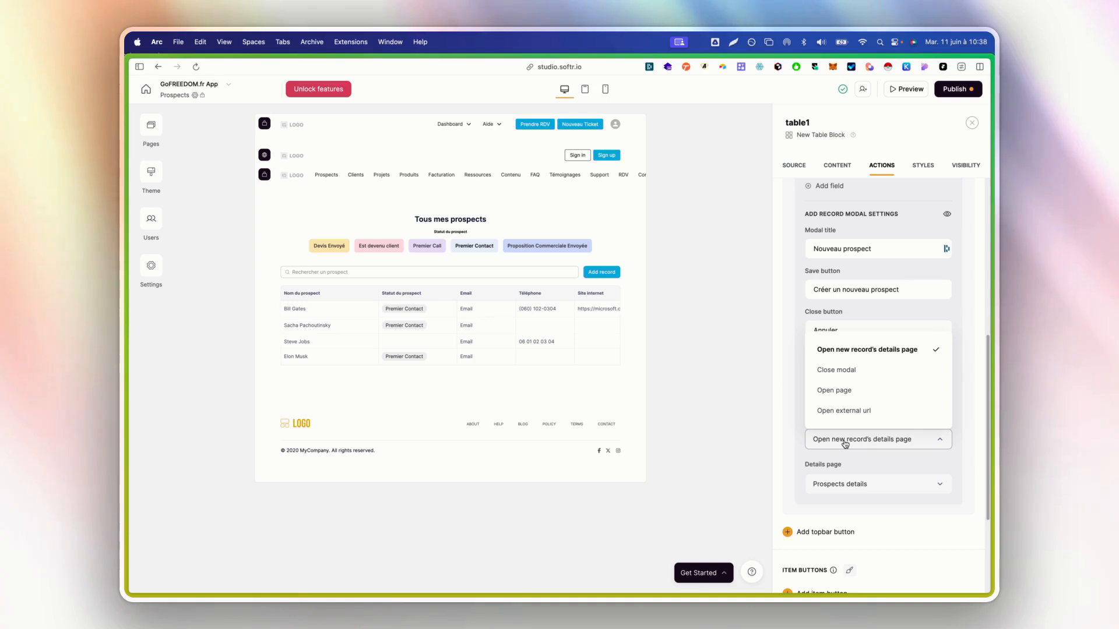
{"action": "left_click", "coordinate": [853, 375]}
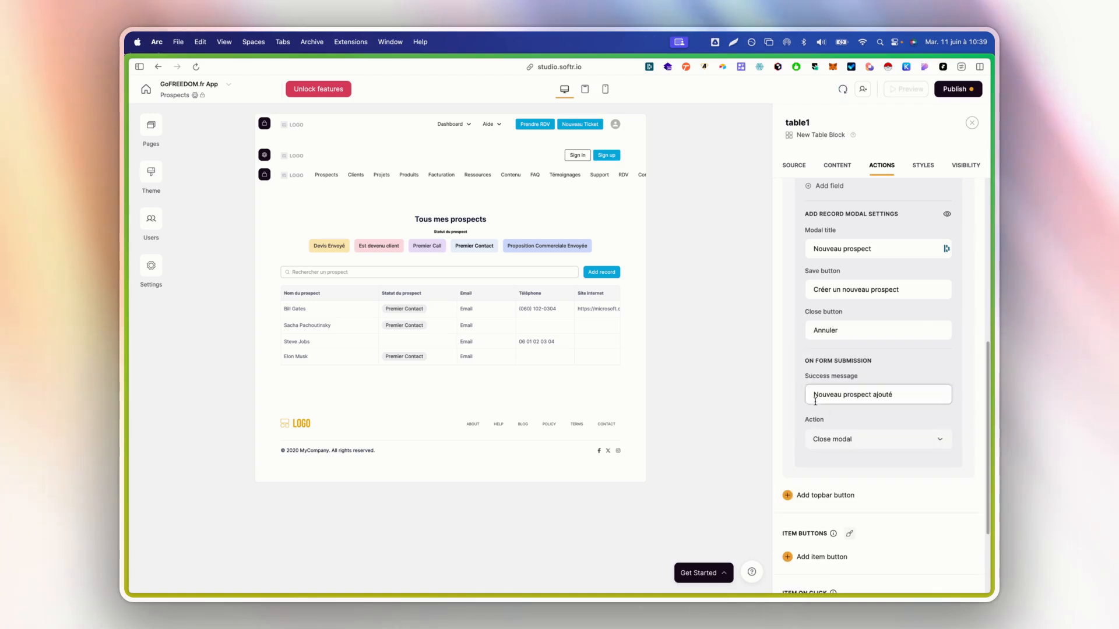
{"action": "scroll", "coordinate": [880, 430], "scroll_direction": "up", "scroll_amount": 10}
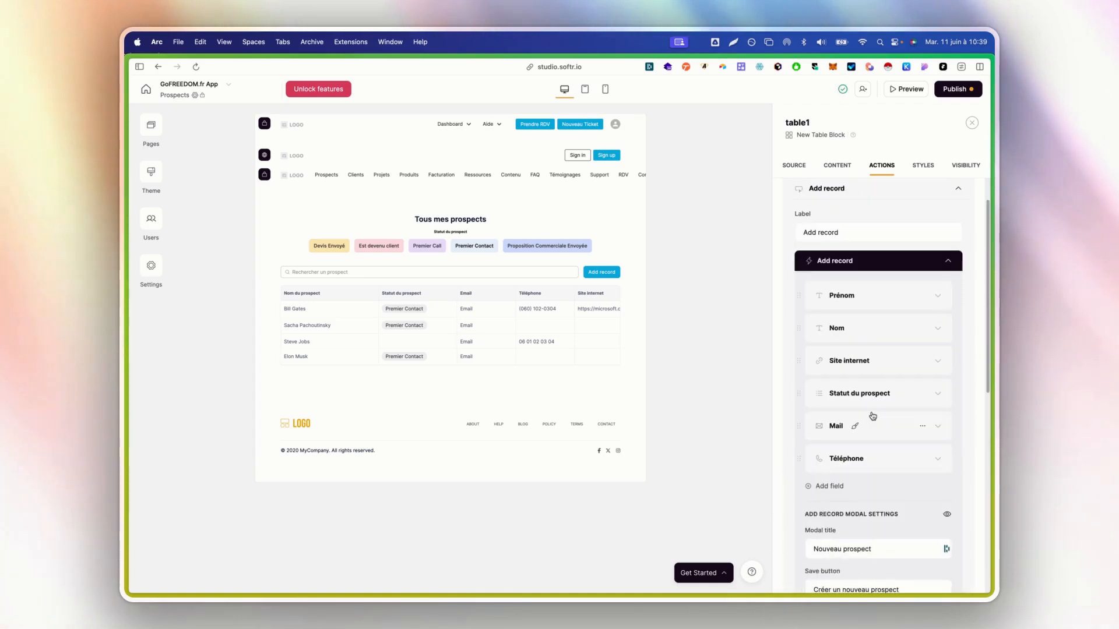
{"action": "left_click", "coordinate": [873, 241]}
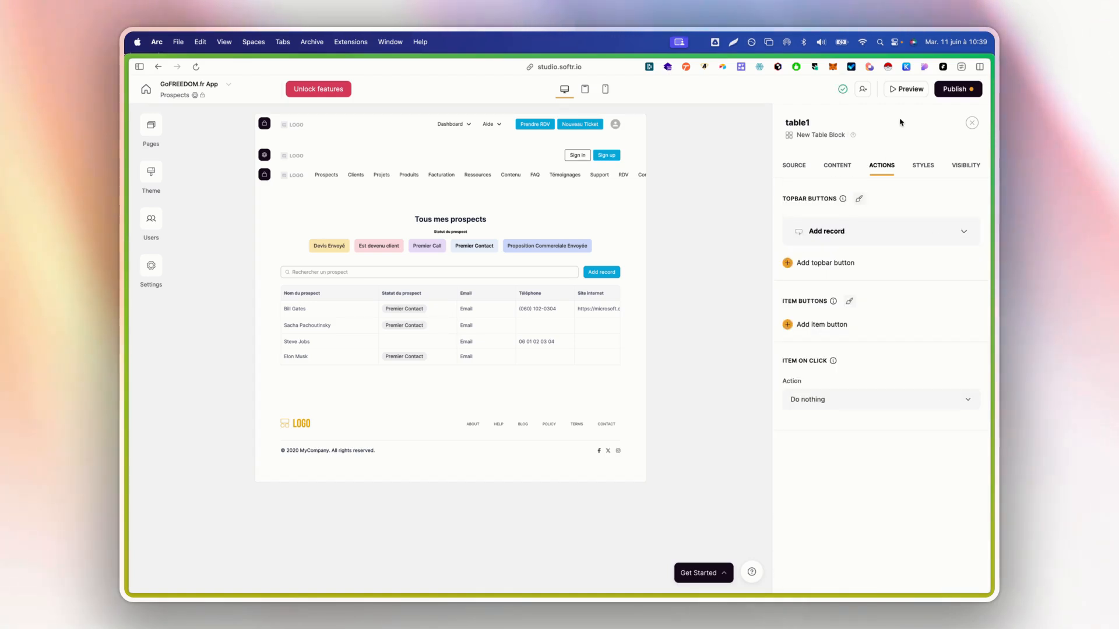
Open a live preview of the app, then return to the Studio editor
{"action": "left_click", "coordinate": [903, 90]}
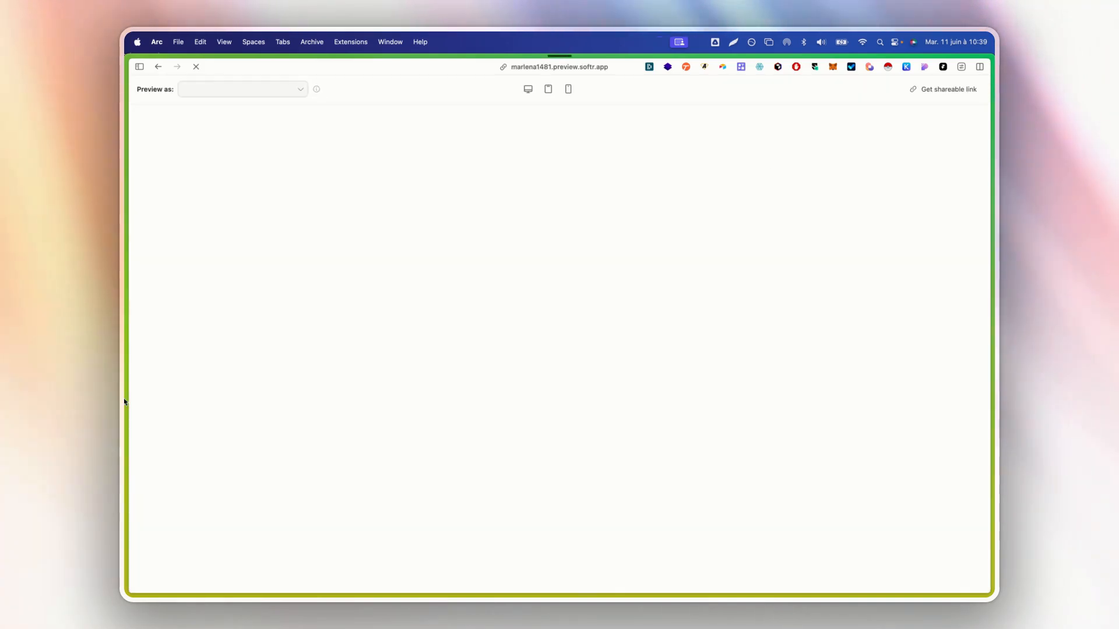
{"action": "mouse_move", "coordinate": [125, 401]}
{"action": "middle_click", "coordinate": [180, 494]}
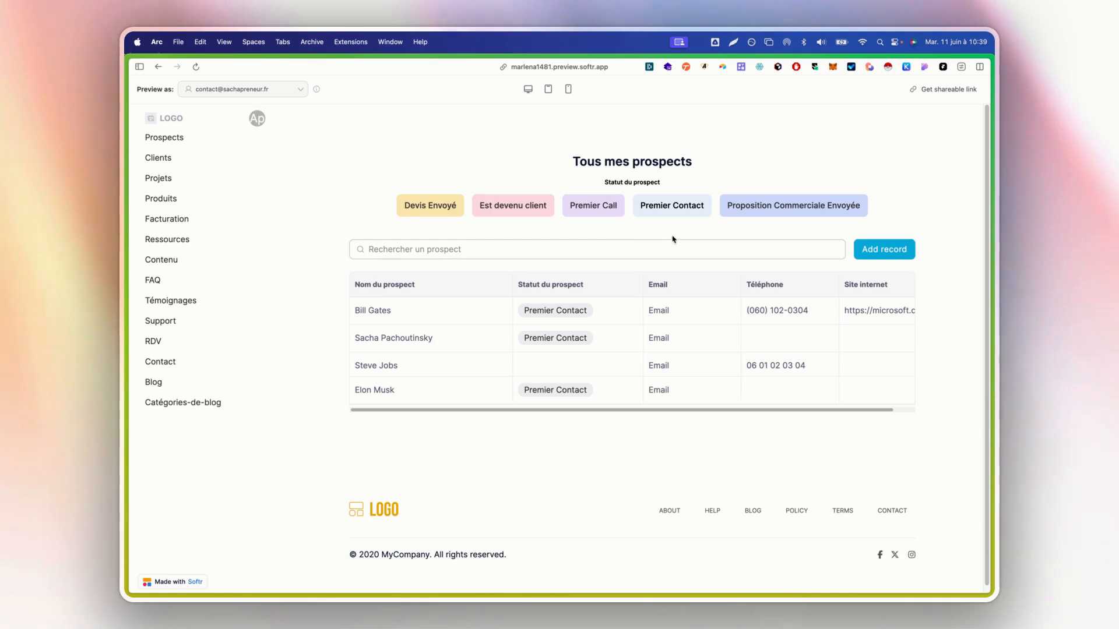
{"action": "mouse_move", "coordinate": [125, 307]}
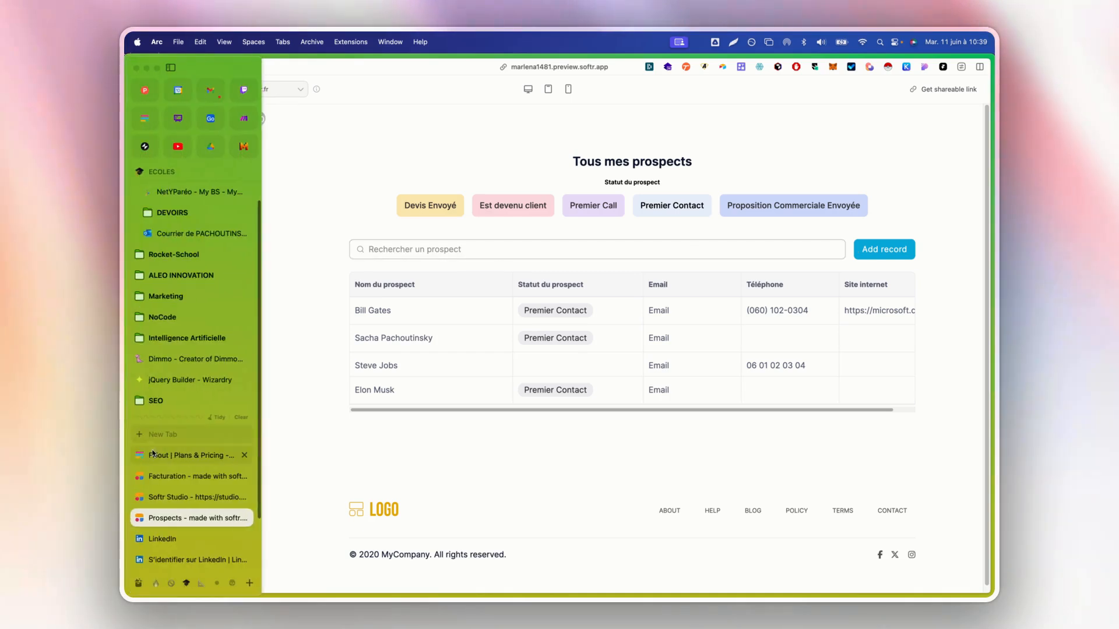
{"action": "left_click", "coordinate": [175, 477]}
{"action": "left_click", "coordinate": [172, 497]}
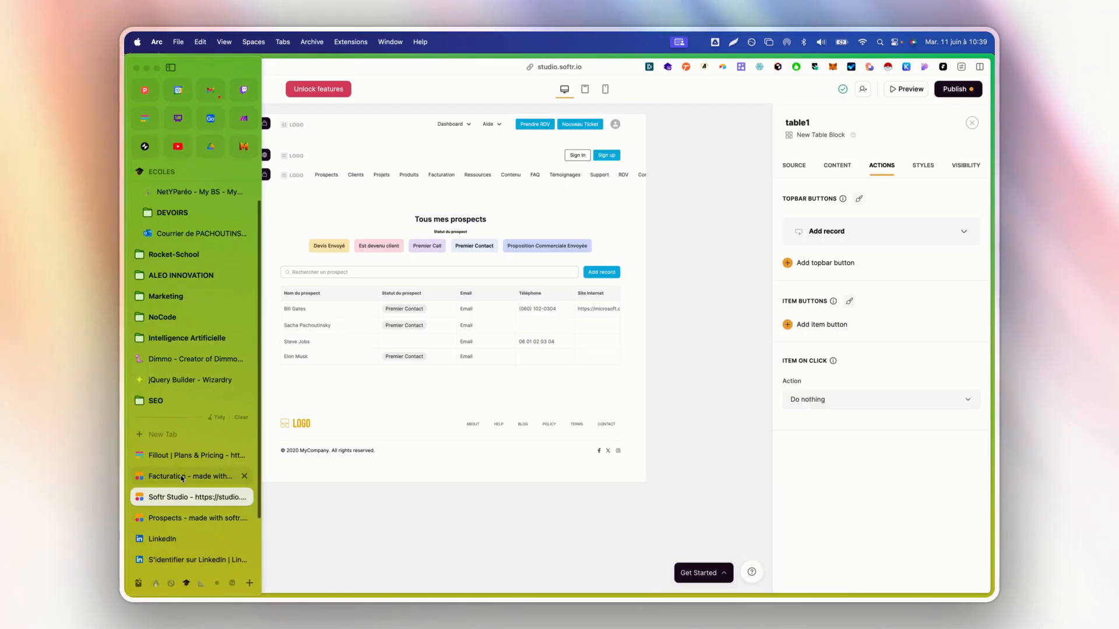
Rename the table1 add-record button to 'Nouveau prospect'
{"action": "left_click", "coordinate": [897, 232]}
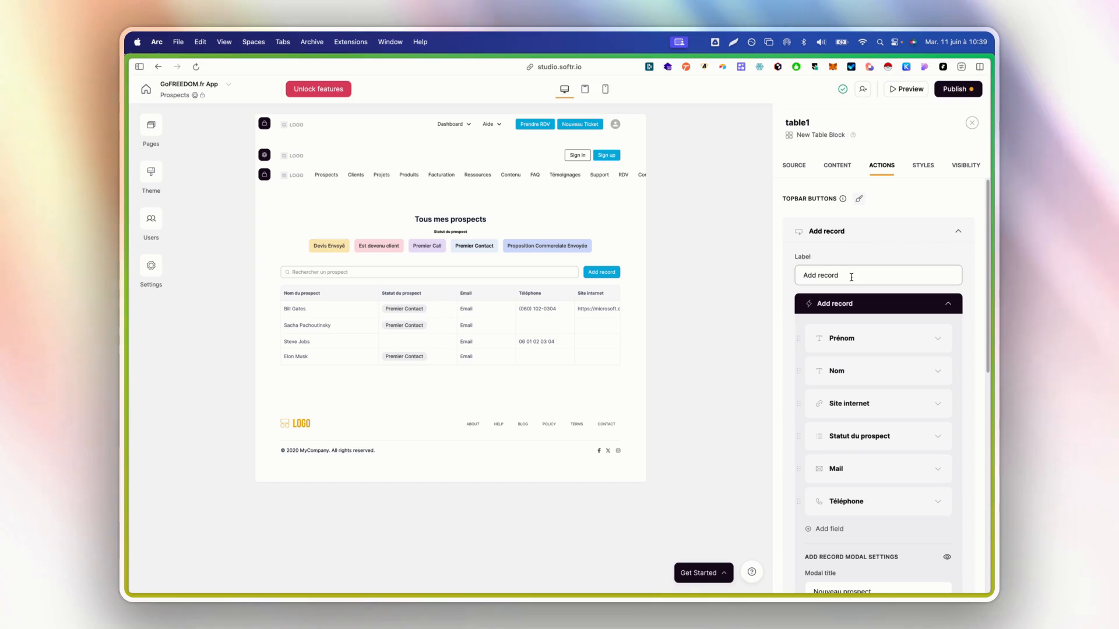
{"action": "triple_click", "coordinate": [852, 277]}
{"action": "type", "text": "No"}
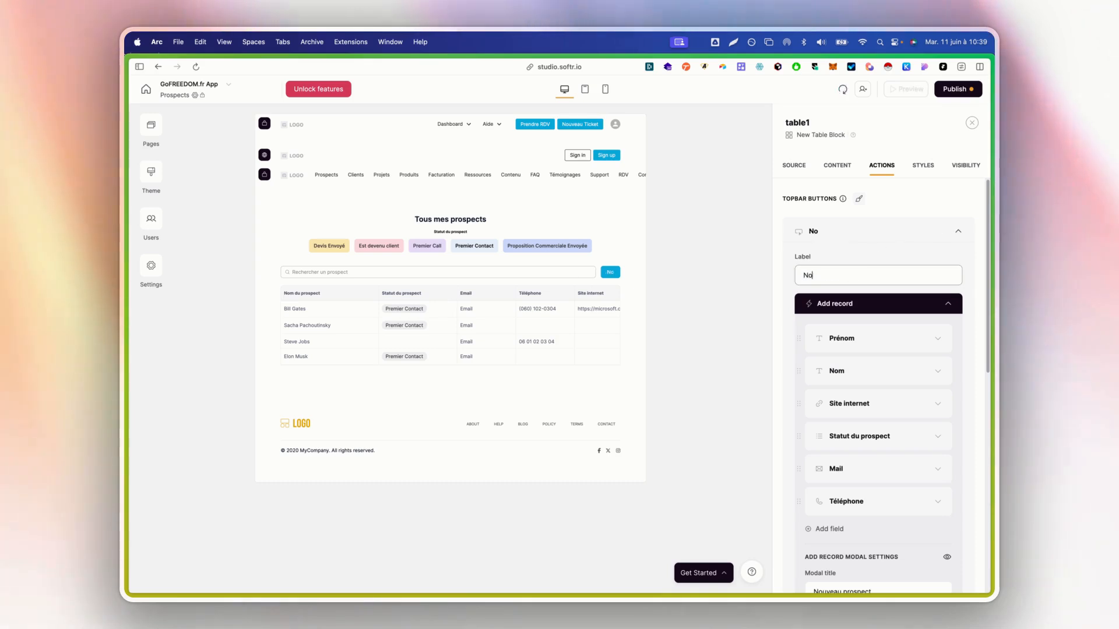
{"action": "type", "text": "uveau prospect"}
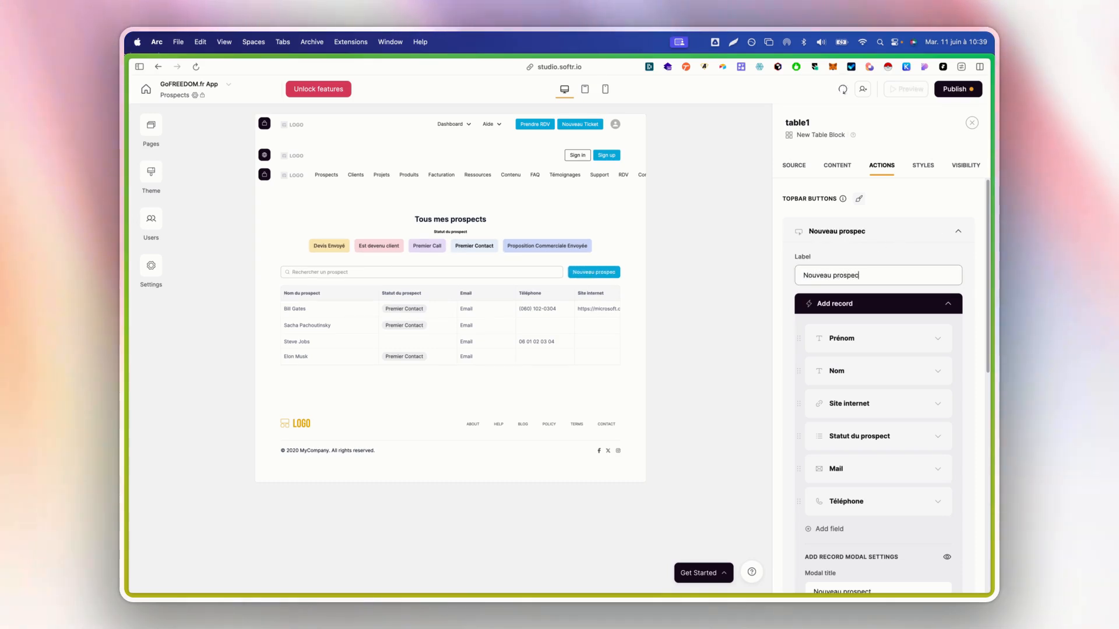
{"action": "left_click", "coordinate": [901, 233]}
Reload the app preview and open the Nouveau prospect form
{"action": "mouse_move", "coordinate": [126, 377]}
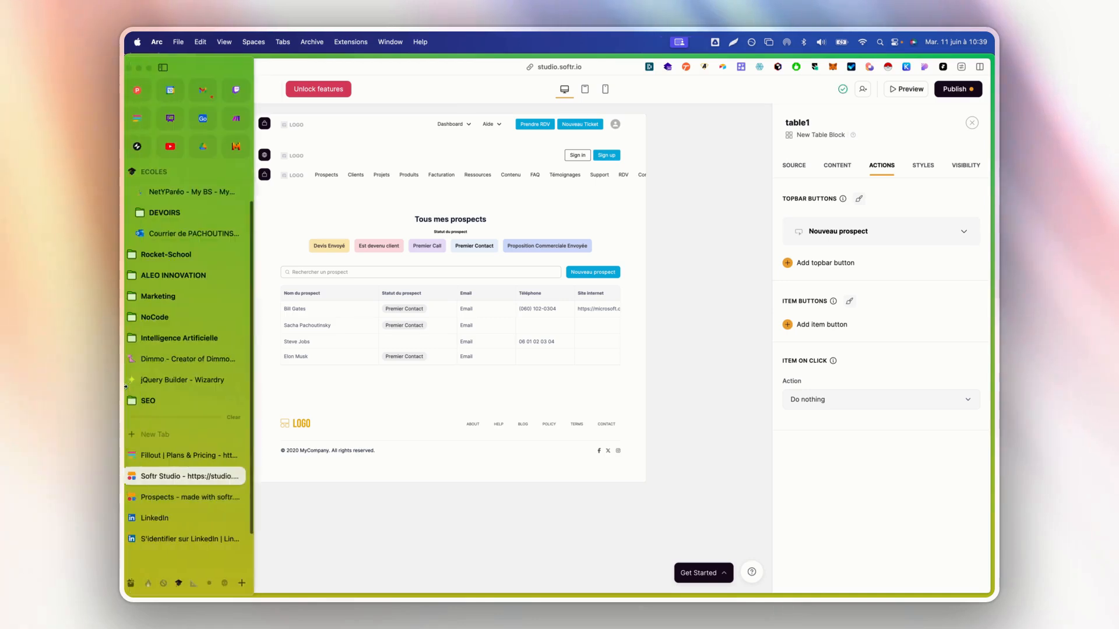
{"action": "left_click", "coordinate": [169, 497]}
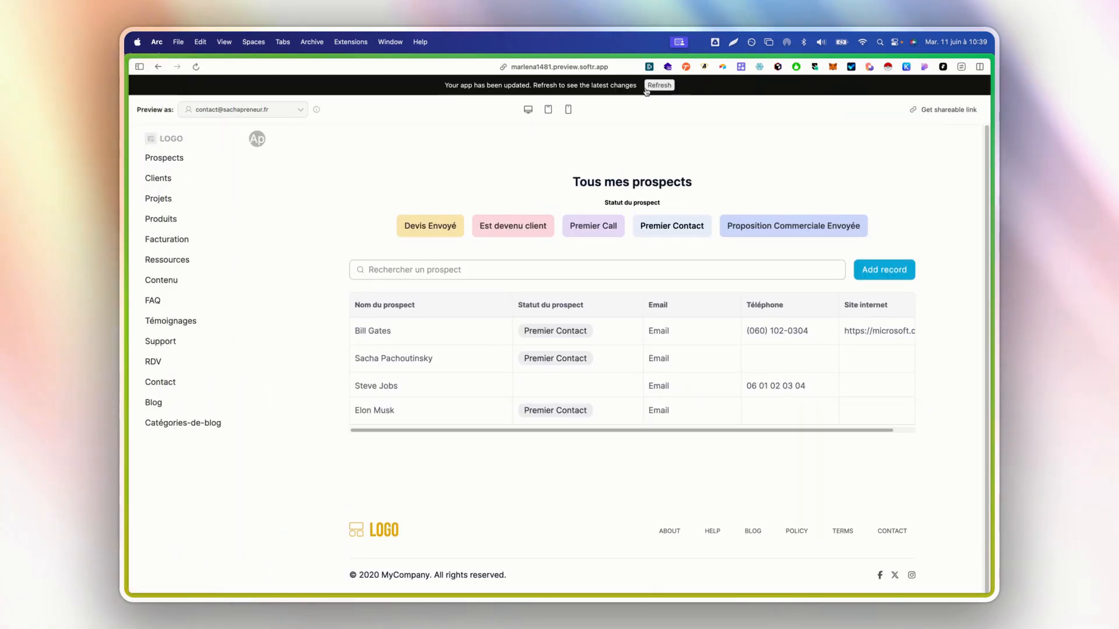
{"action": "left_click", "coordinate": [658, 86]}
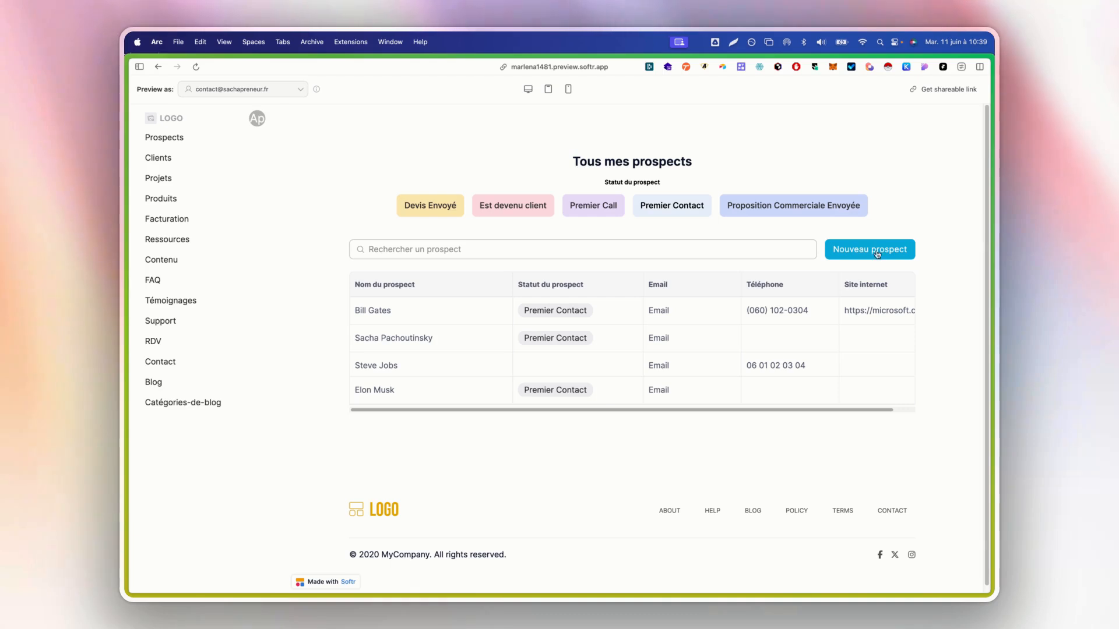
{"action": "left_click", "coordinate": [876, 252]}
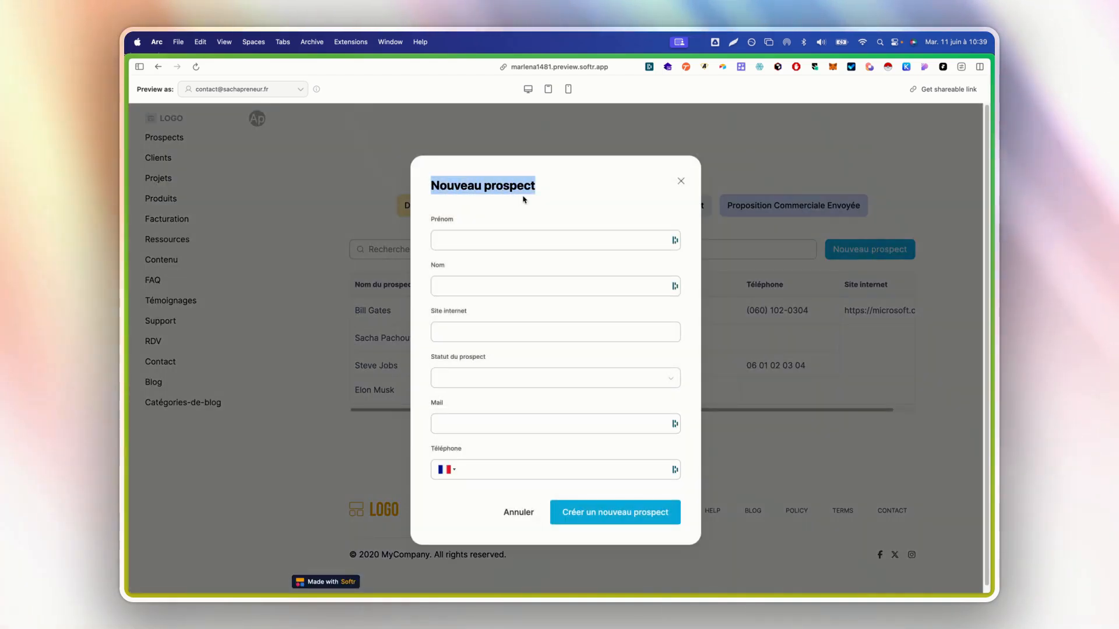
Enter the prospect's first and last name, website openai.com and status Premier Contact
{"action": "left_click", "coordinate": [507, 239]}
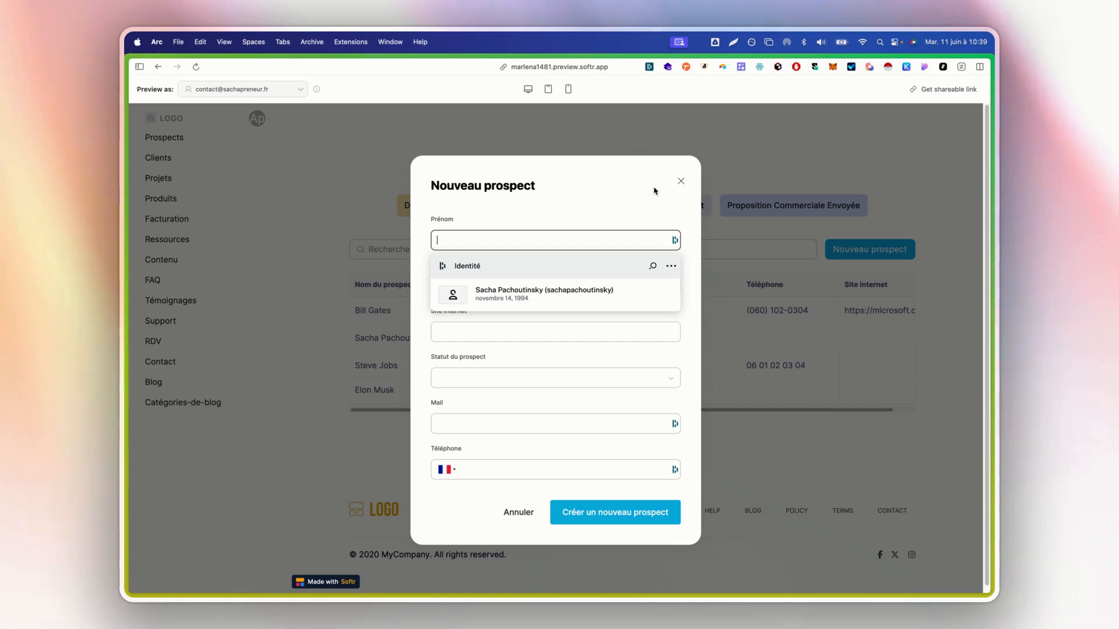
{"action": "type", "text": "Sam"}
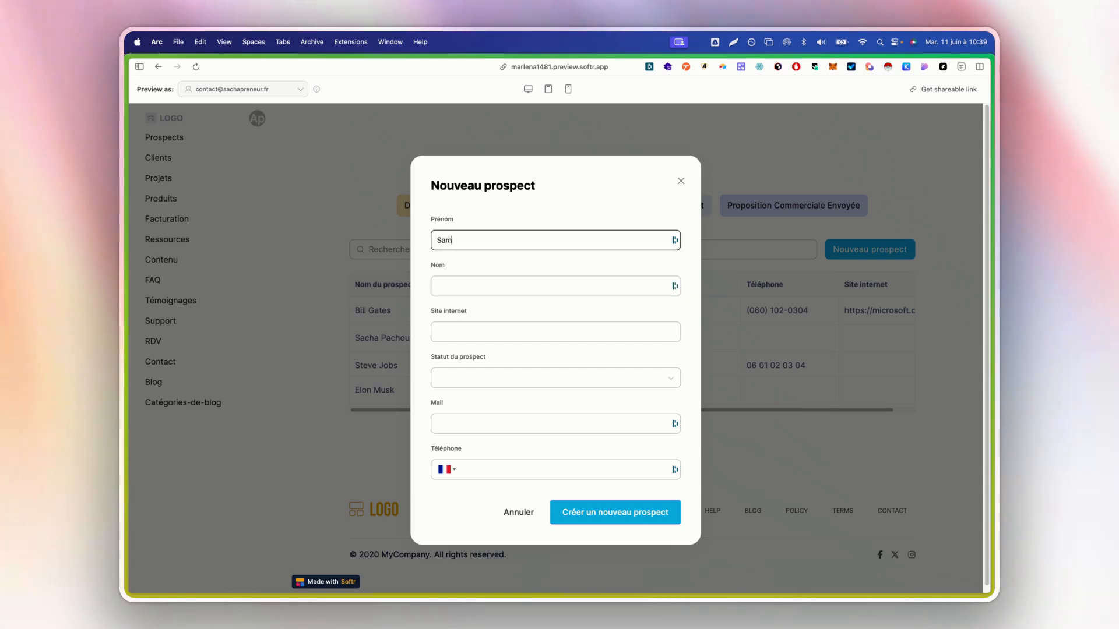
{"action": "key", "text": "Tab"}
{"action": "type", "text": "Alt"}
{"action": "key", "text": "Tab"}
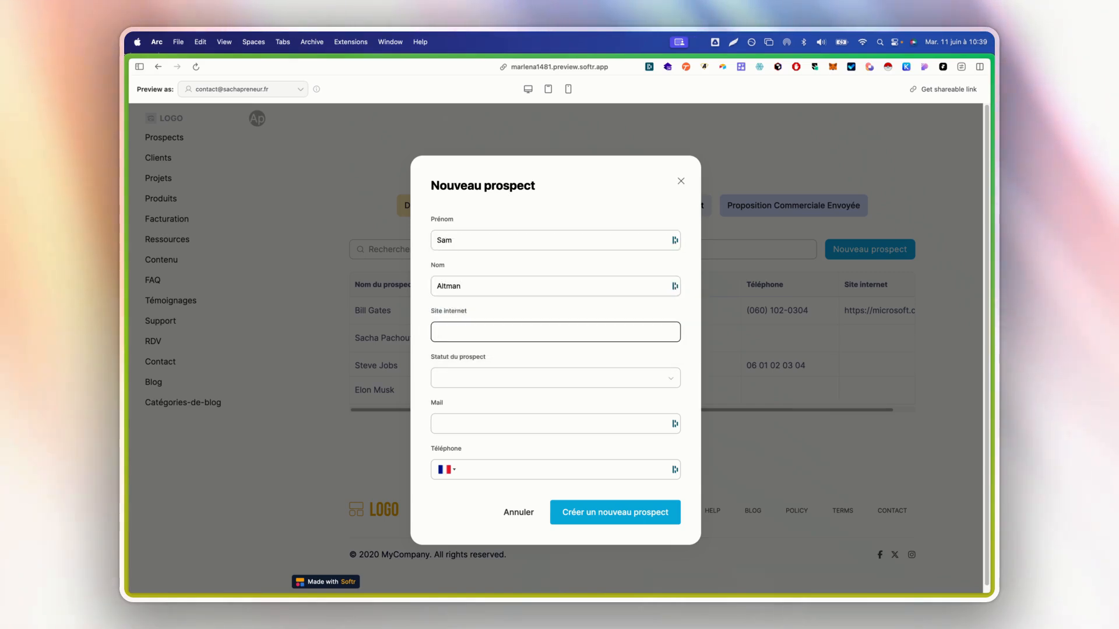
{"action": "type", "text": "openai.co"}
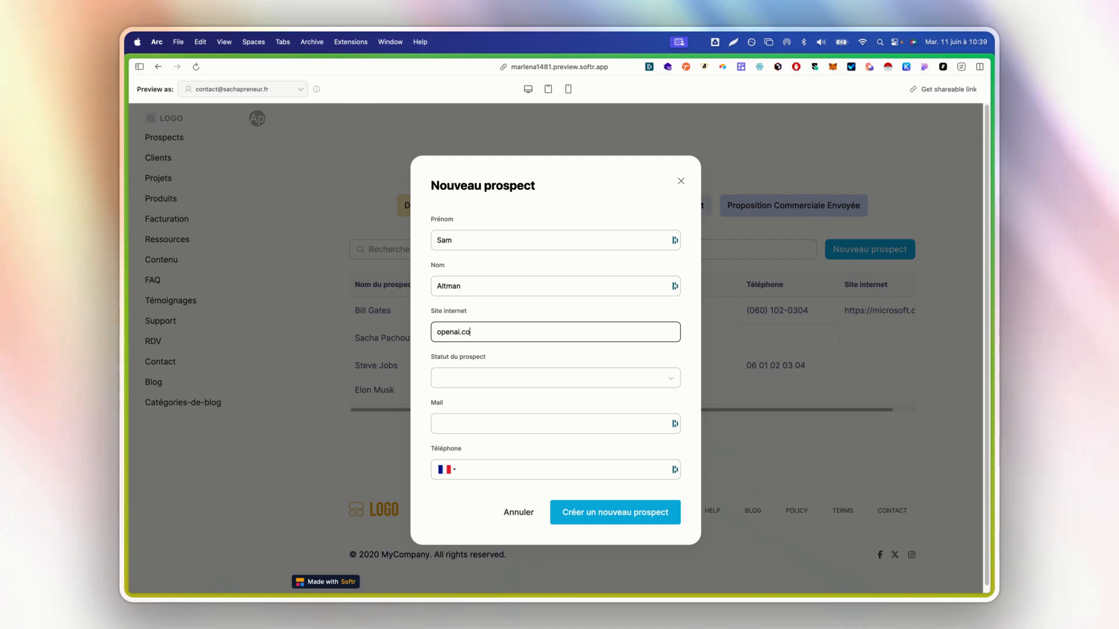
{"action": "type", "text": "m"}
{"action": "key", "text": "Tab"}
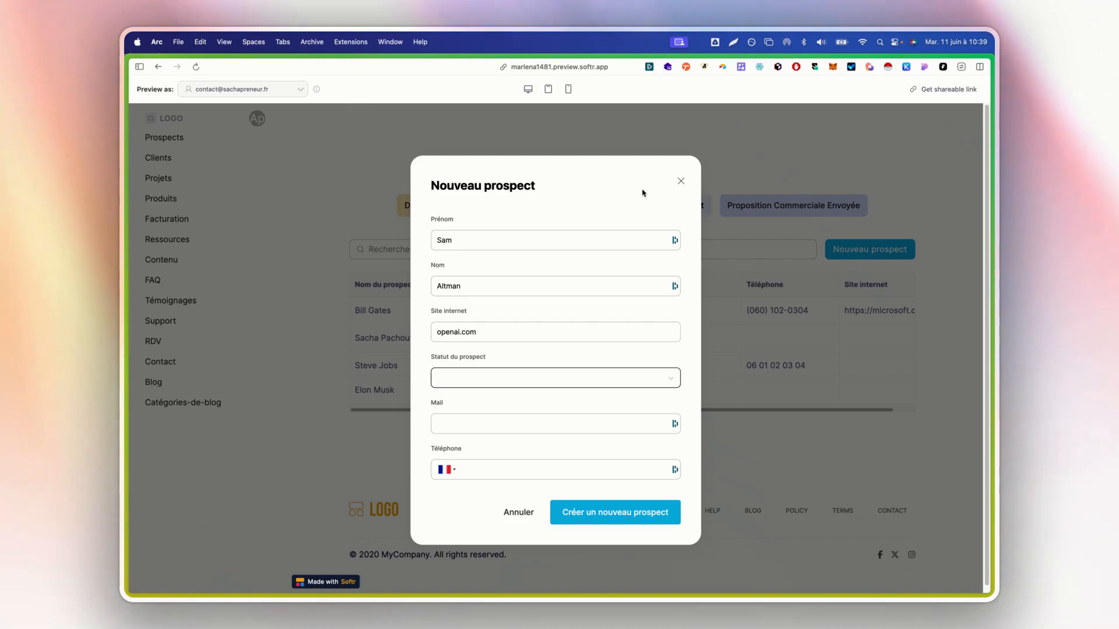
{"action": "left_click", "coordinate": [484, 378]}
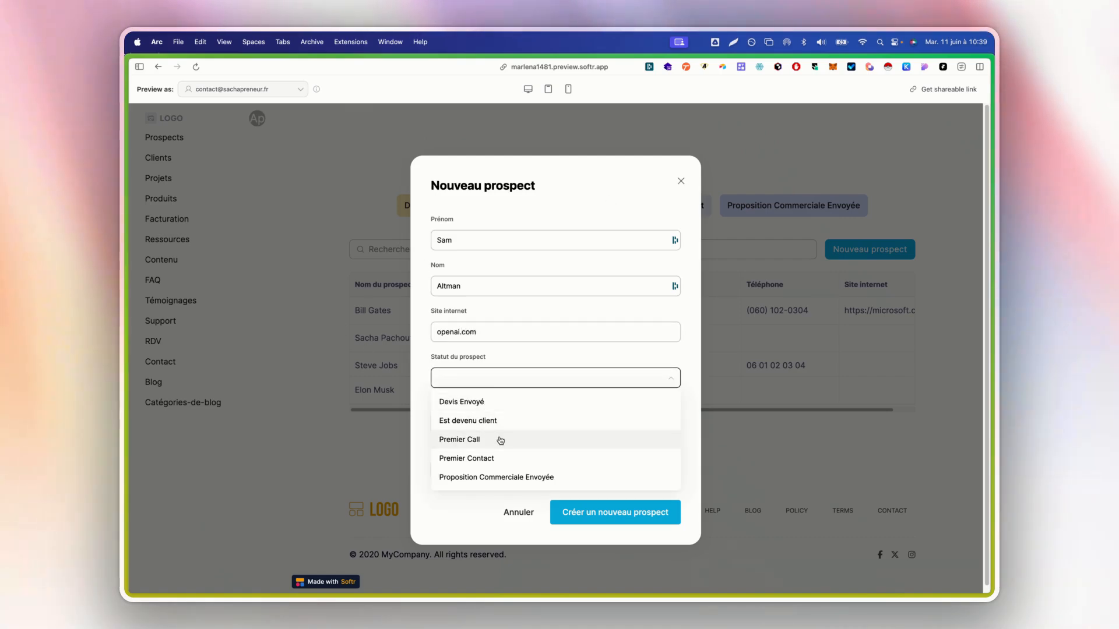
{"action": "left_click", "coordinate": [493, 459]}
Add the prospect's email and phone number, submit, and check the new table row
{"action": "key", "text": "Tab"}
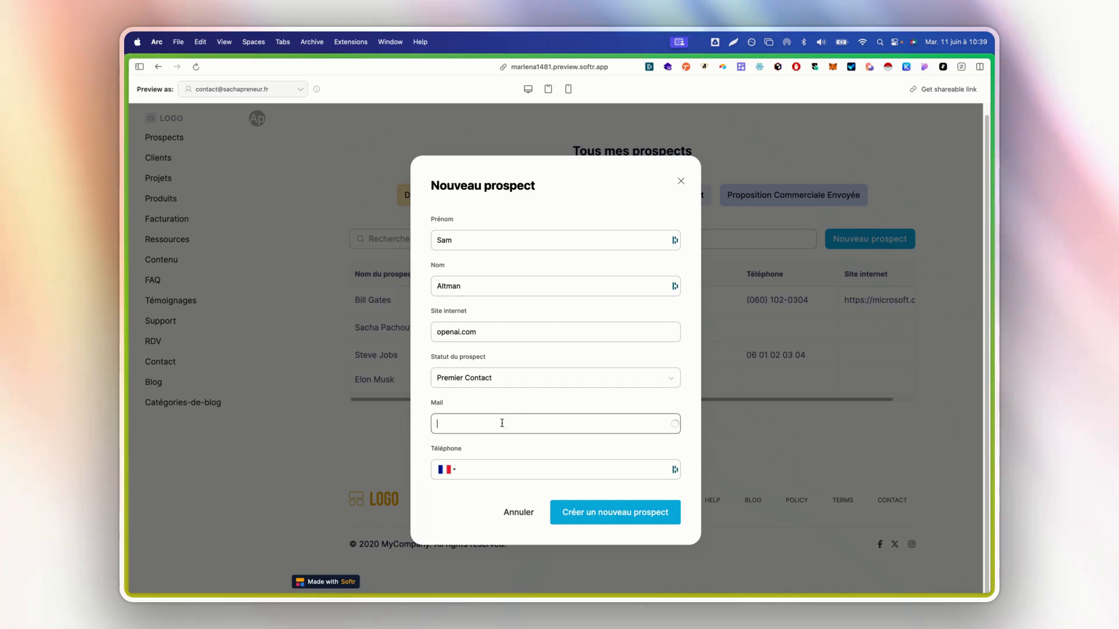
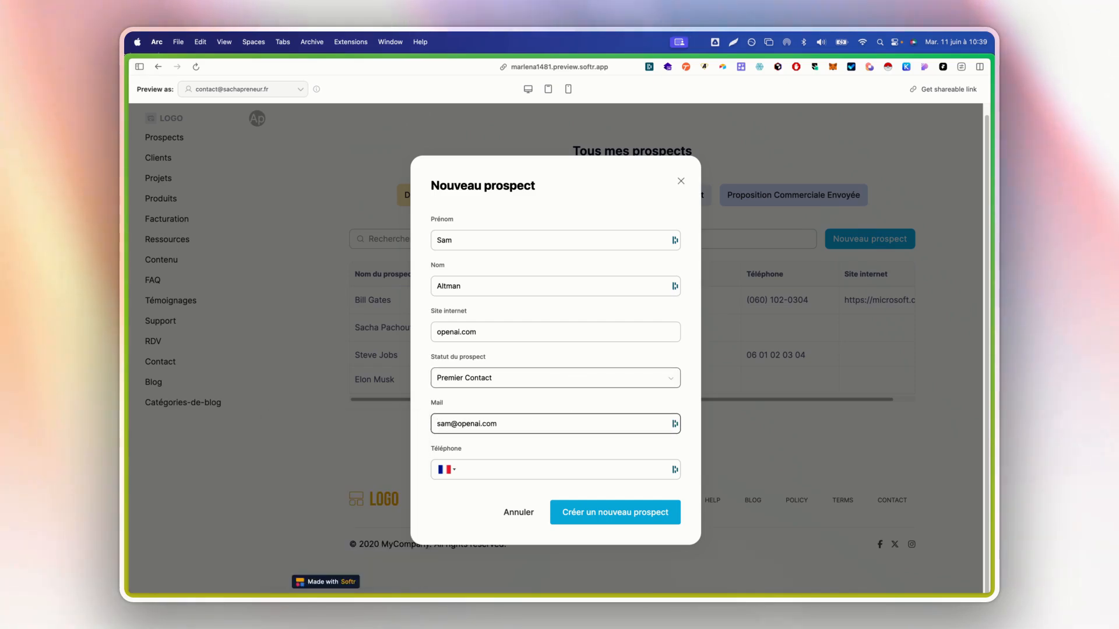
{"action": "left_click", "coordinate": [538, 468]}
{"action": "type", "text": "06"}
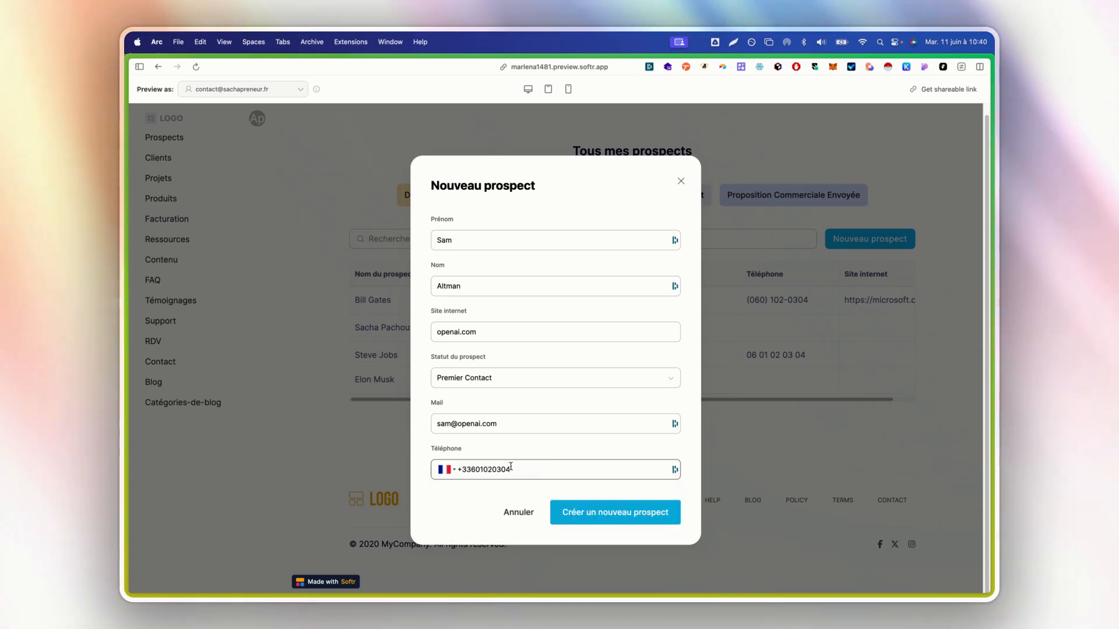
{"action": "left_click", "coordinate": [609, 519]}
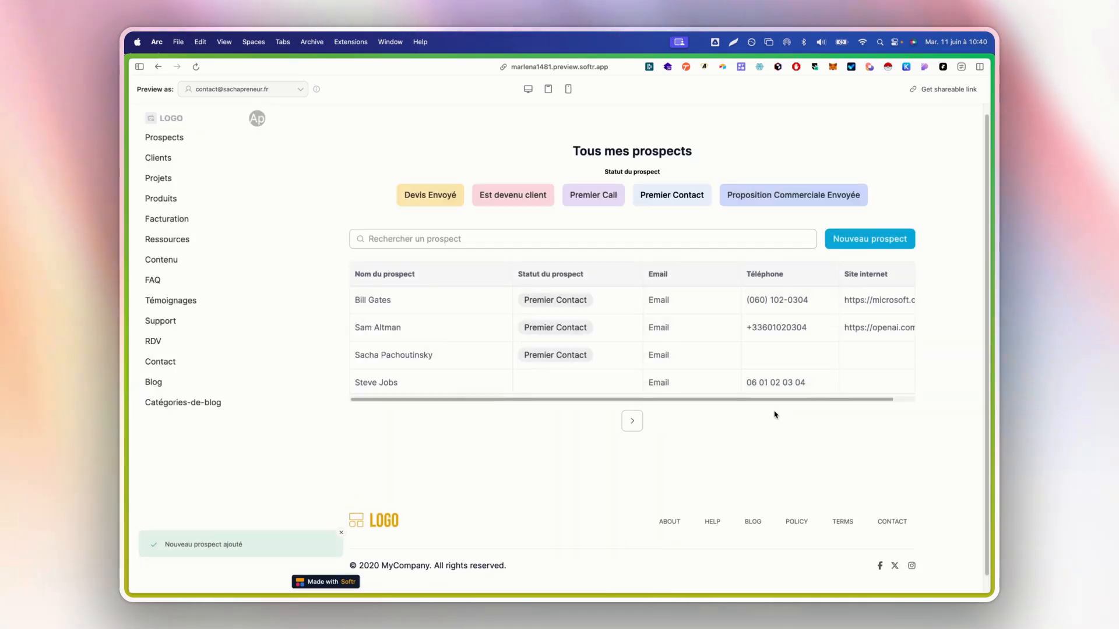
{"action": "left_click_drag", "start_coordinate": [359, 328], "coordinate": [421, 327]}
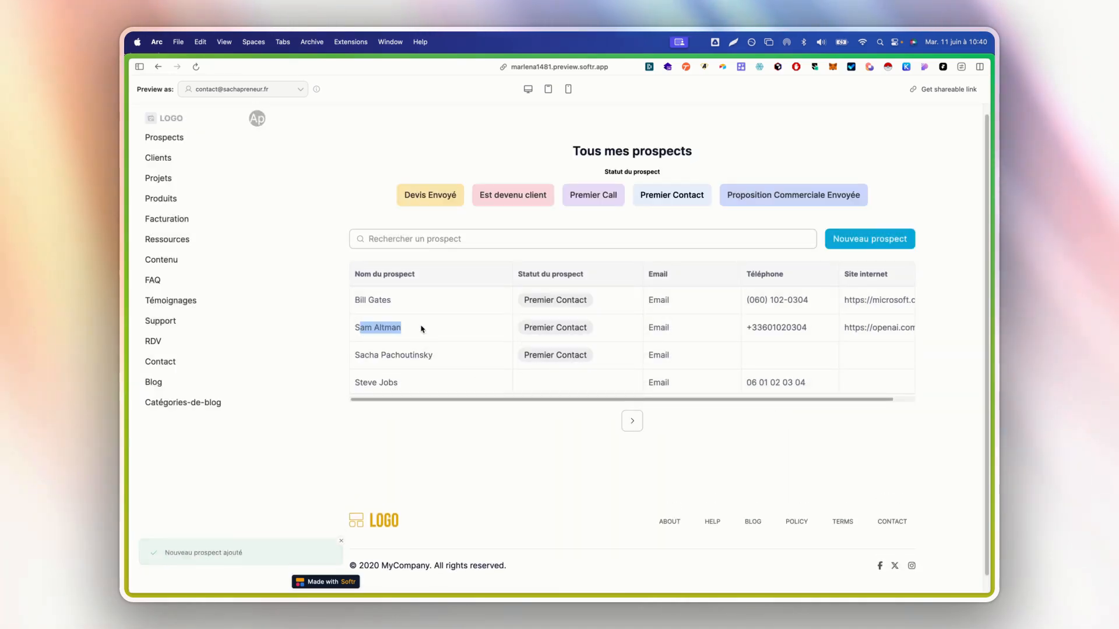
{"action": "left_click", "coordinate": [443, 329]}
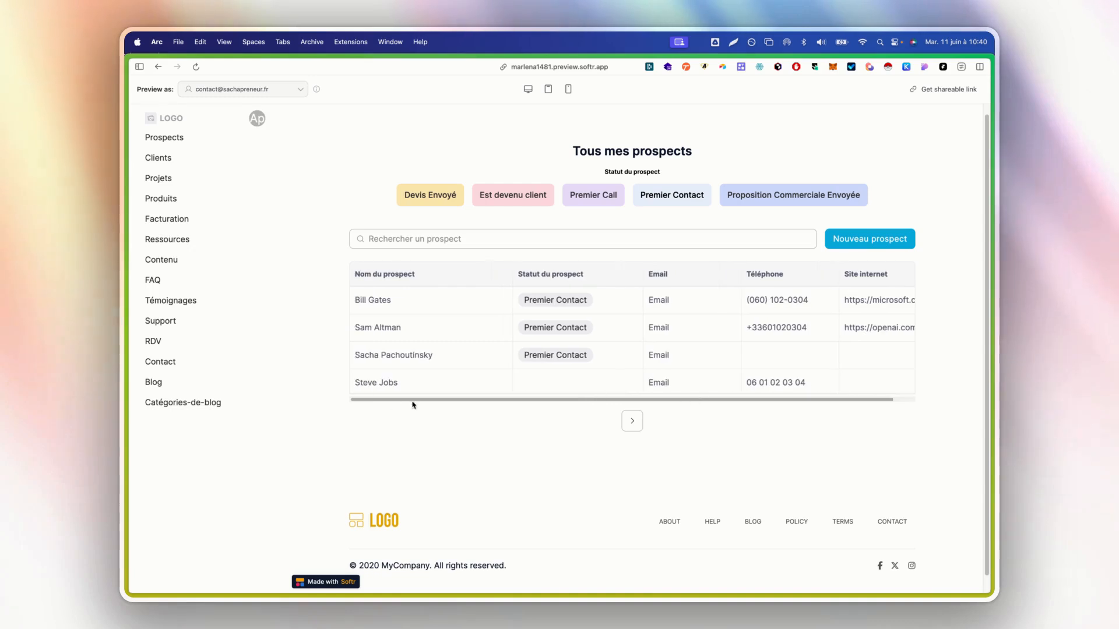
Verify the fifth prospect in Airtable's Prospects table, then return to Softr Studio
{"action": "mouse_move", "coordinate": [131, 402]}
{"action": "left_click", "coordinate": [208, 122]}
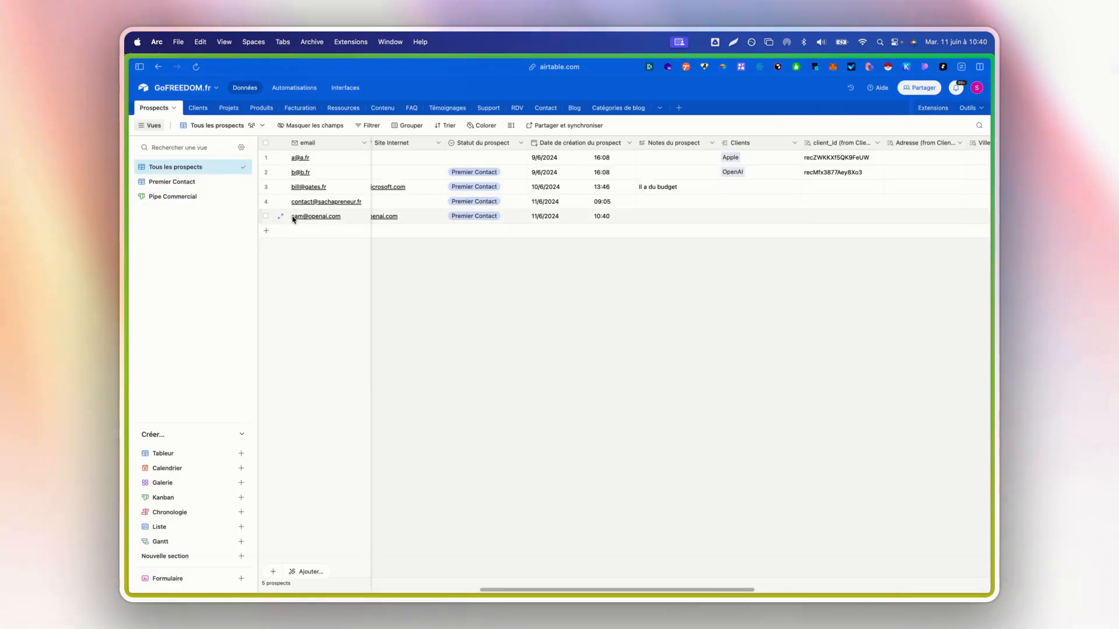
{"action": "scroll", "coordinate": [429, 222], "scroll_direction": "left", "scroll_amount": 10}
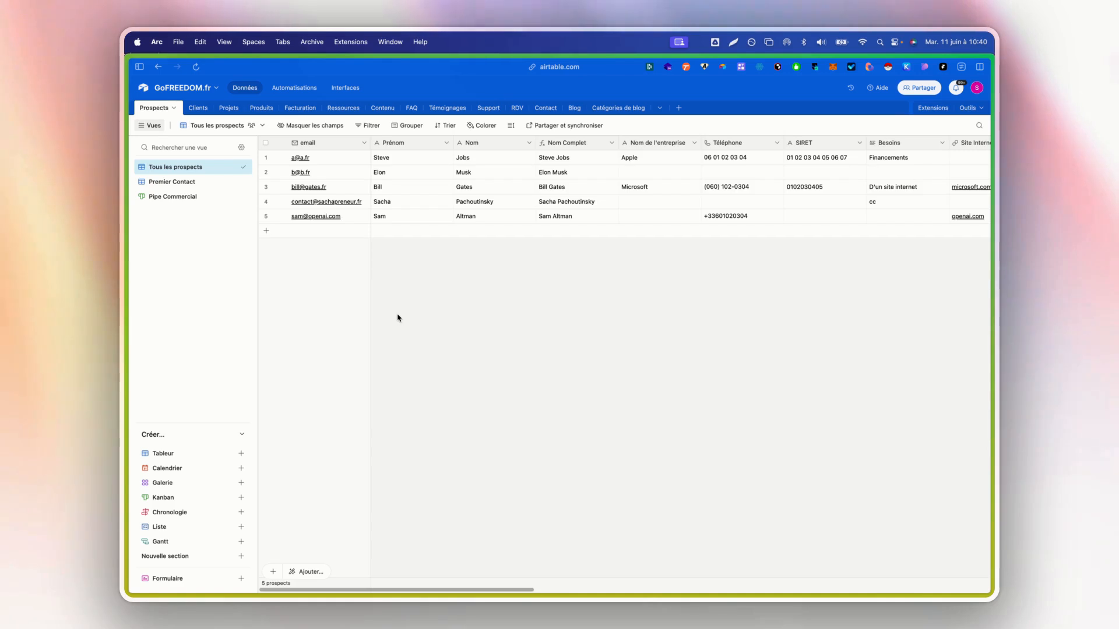
{"action": "mouse_move", "coordinate": [127, 408]}
{"action": "left_click", "coordinate": [166, 475]}
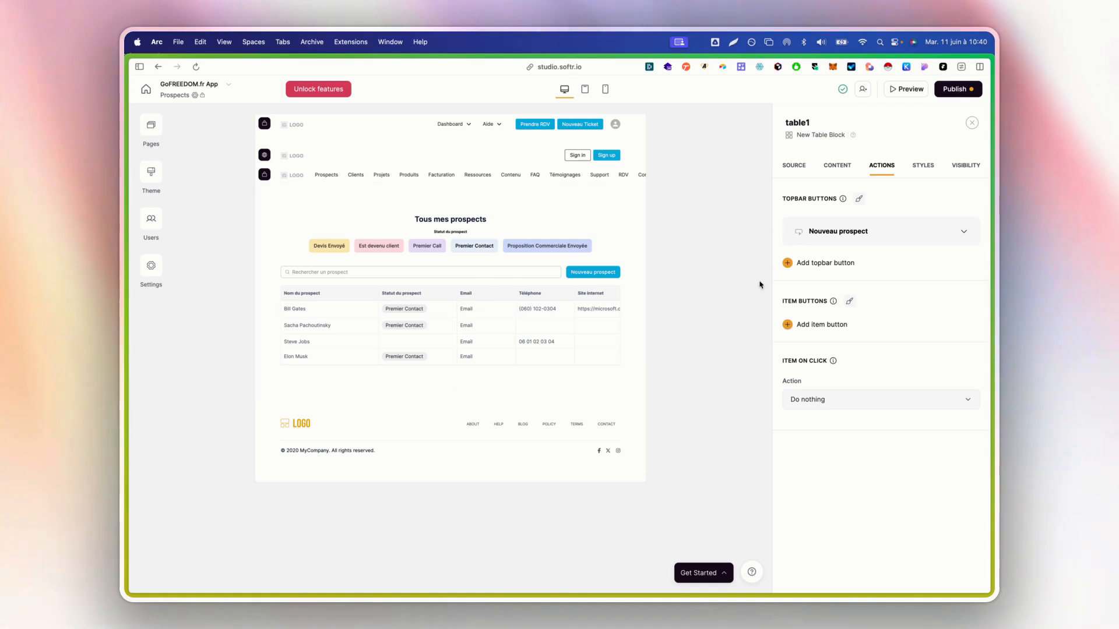
Show the item button action choices for table1's rows
{"action": "left_click", "coordinate": [808, 326]}
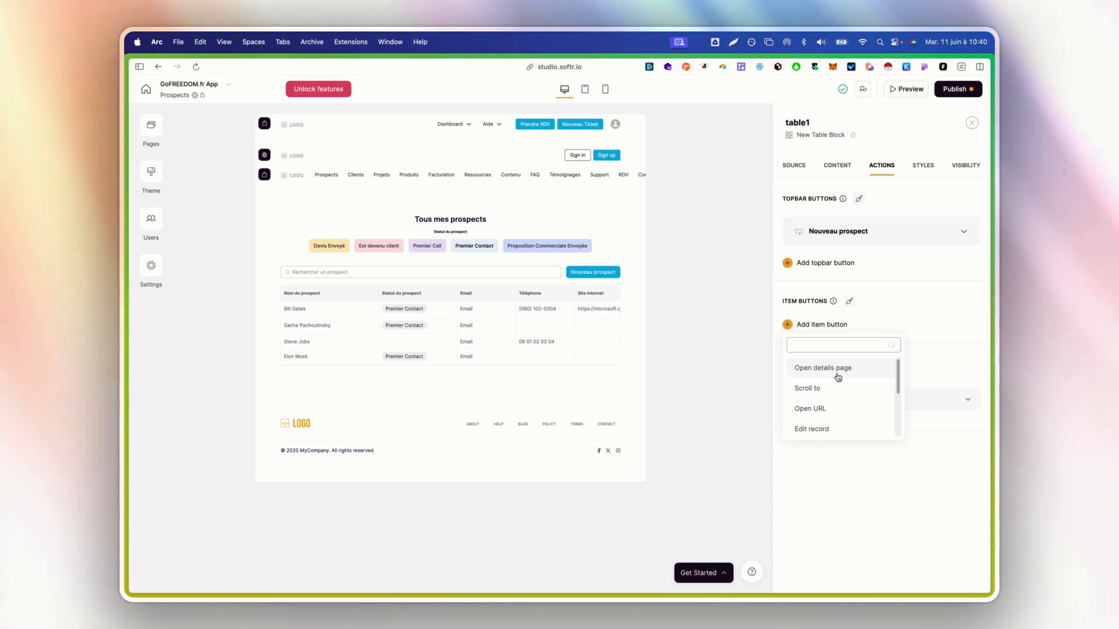
Browse the item button action list for the prospects table, then close it
{"action": "scroll", "coordinate": [838, 378], "scroll_direction": "down", "scroll_amount": 1}
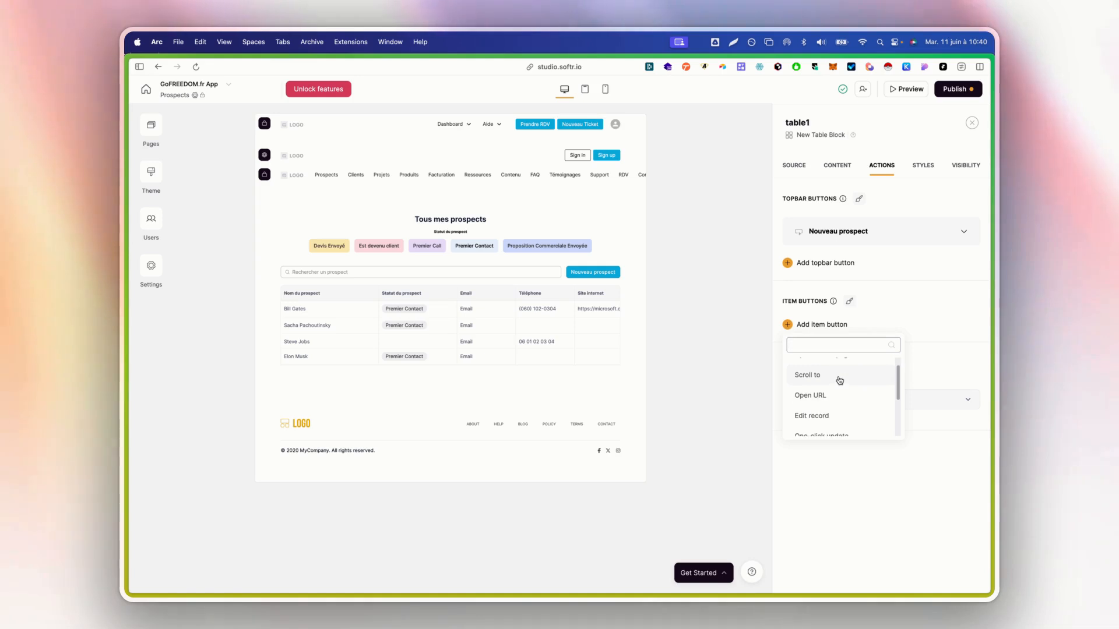
{"action": "scroll", "coordinate": [840, 380], "scroll_direction": "down", "scroll_amount": 2}
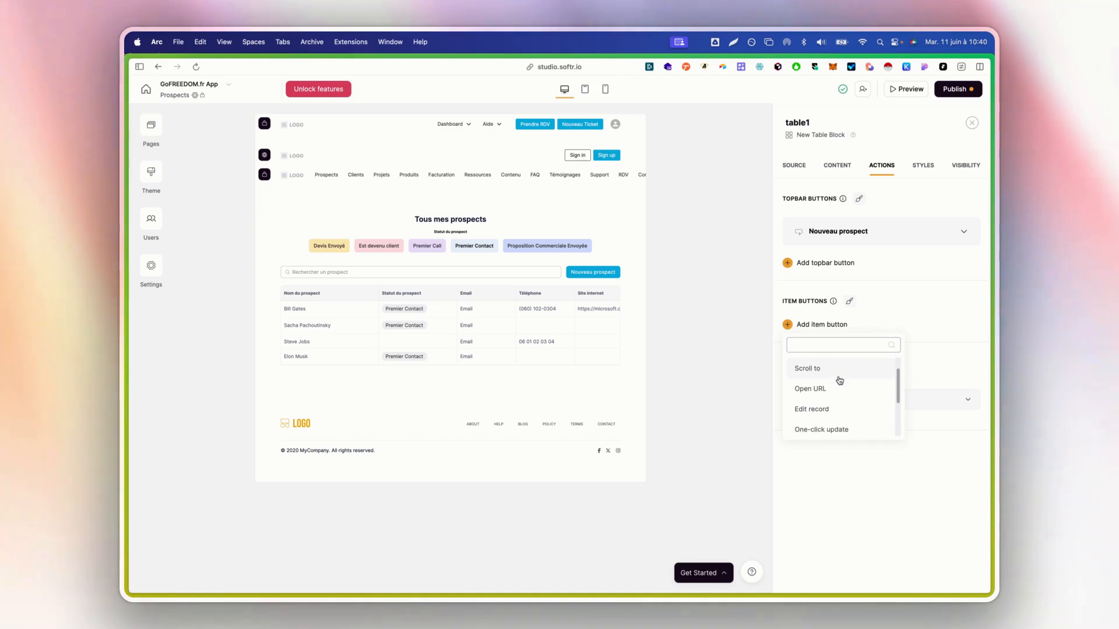
{"action": "scroll", "coordinate": [840, 383], "scroll_direction": "down", "scroll_amount": 1}
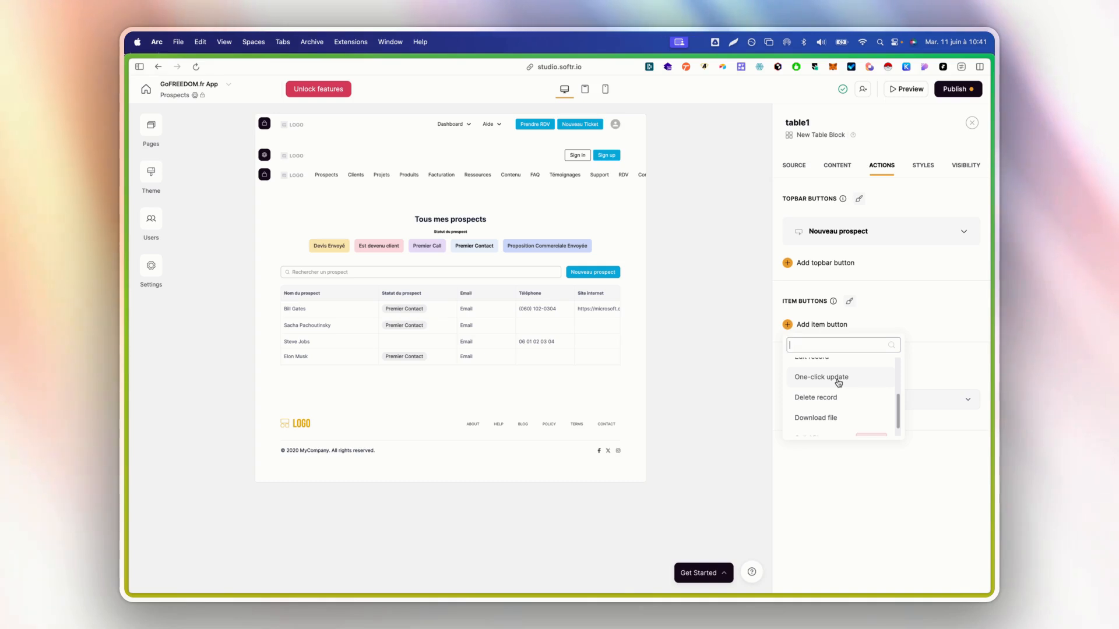
{"action": "scroll", "coordinate": [834, 392], "scroll_direction": "down", "scroll_amount": 1}
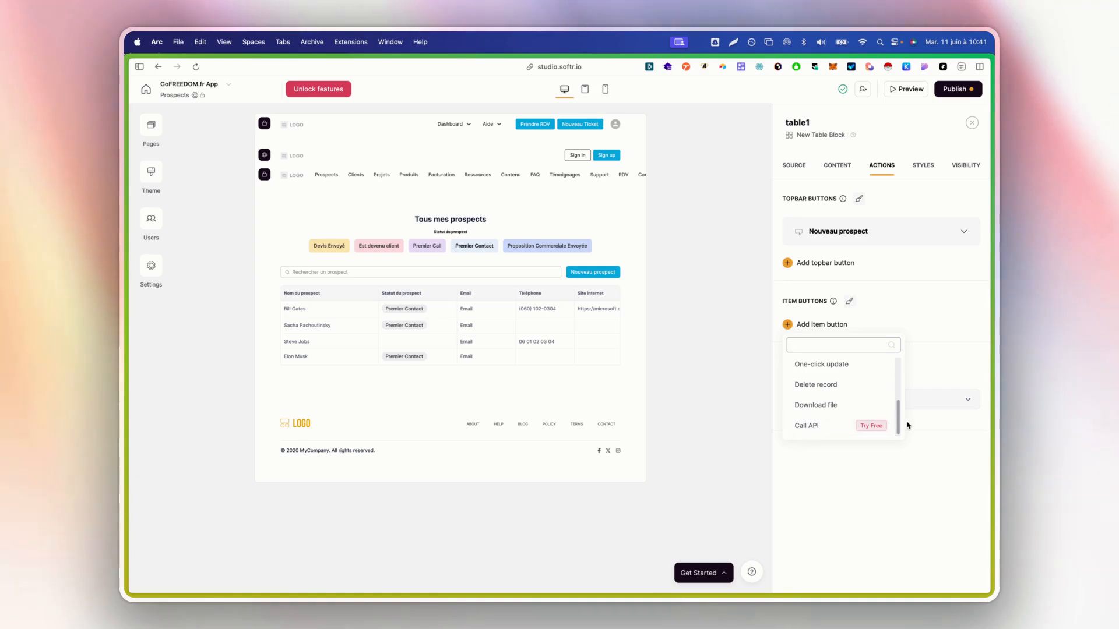
{"action": "left_click", "coordinate": [909, 338]}
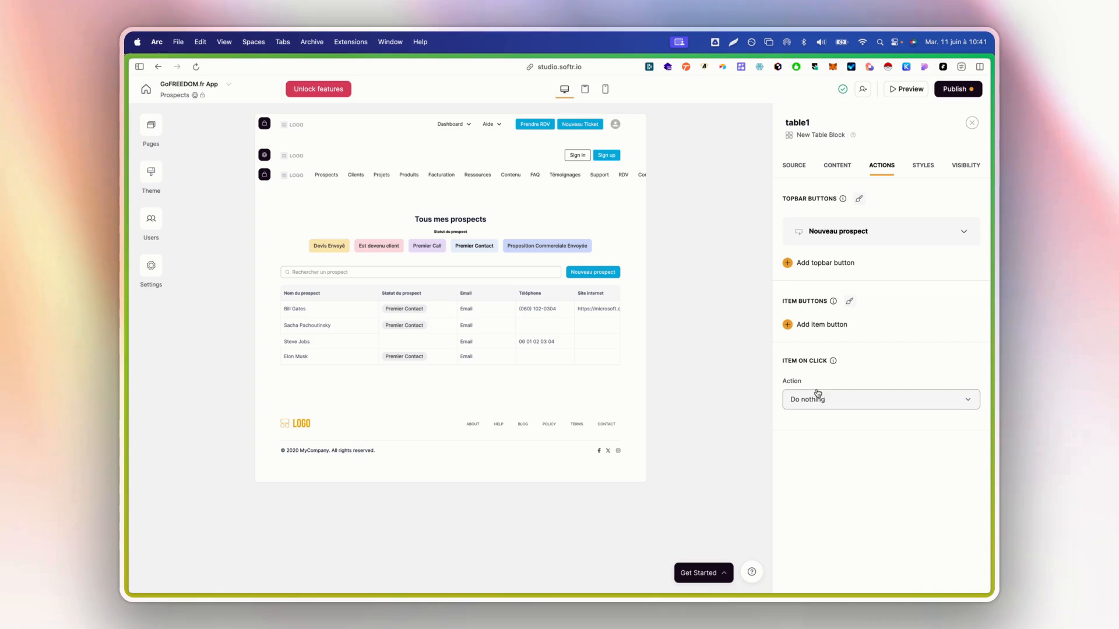
Add an Open details page item button, then delete it again
{"action": "left_click", "coordinate": [828, 327]}
{"action": "left_click", "coordinate": [894, 312]}
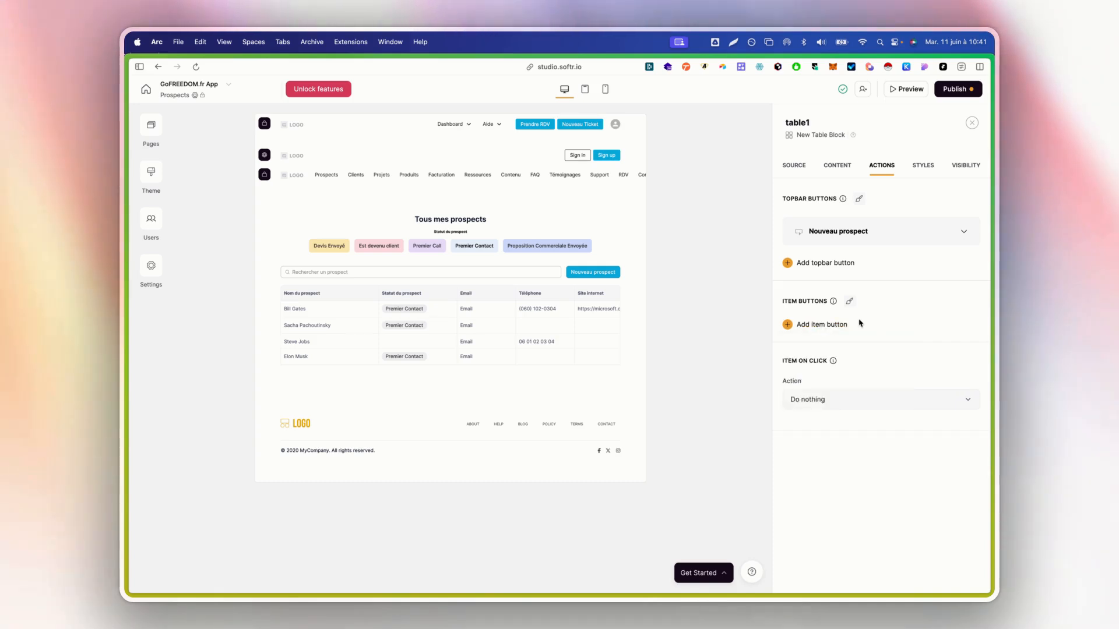
{"action": "left_click", "coordinate": [822, 325]}
{"action": "left_click", "coordinate": [823, 368]}
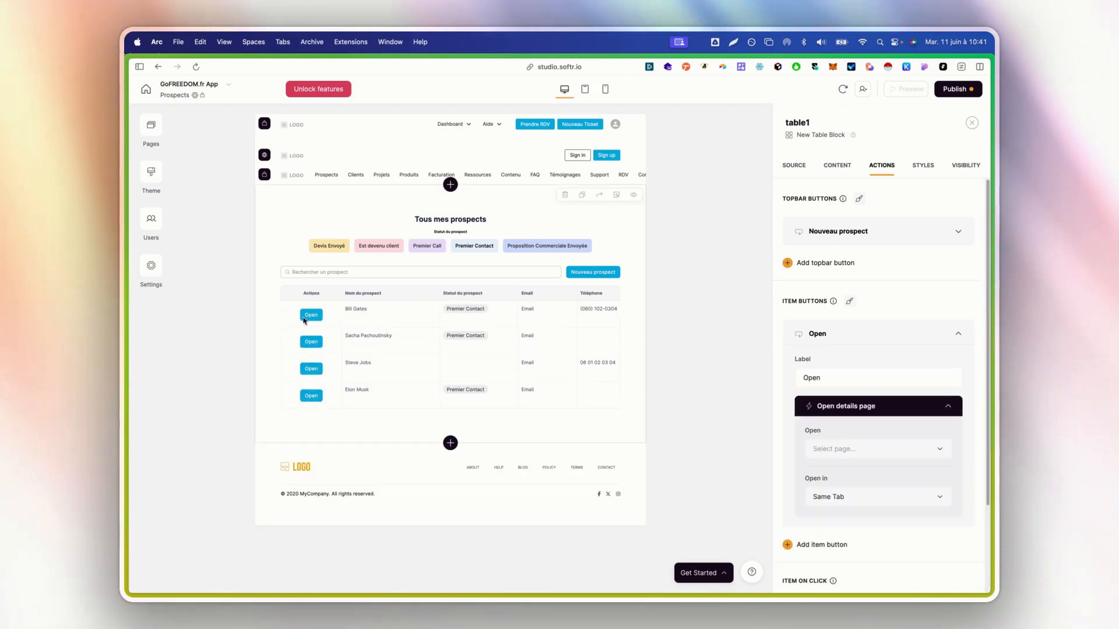
{"action": "left_click", "coordinate": [926, 335]}
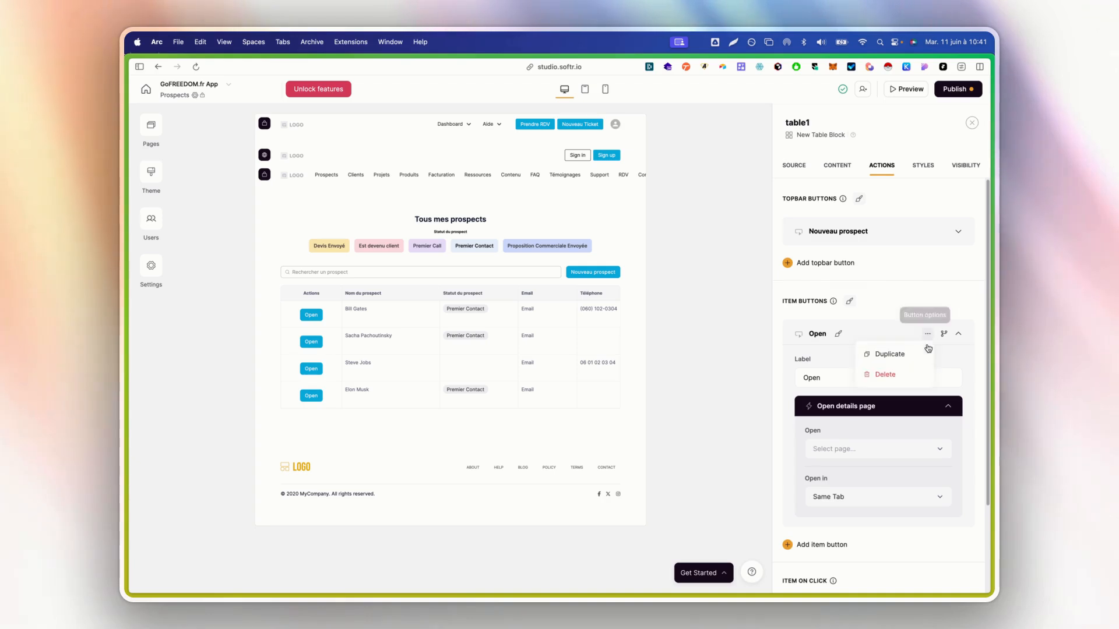
{"action": "left_click", "coordinate": [903, 369]}
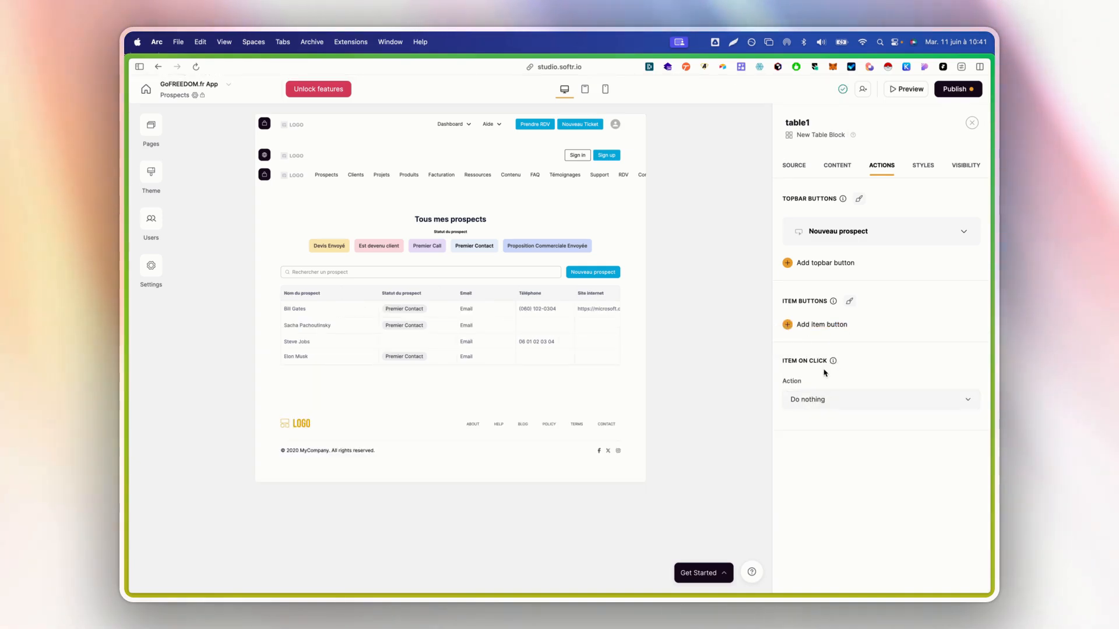
Make row clicks open Prospects details in a sliding modal, then open Publish
{"action": "left_click", "coordinate": [816, 402]}
{"action": "left_click", "coordinate": [844, 450]}
{"action": "left_click", "coordinate": [835, 429]}
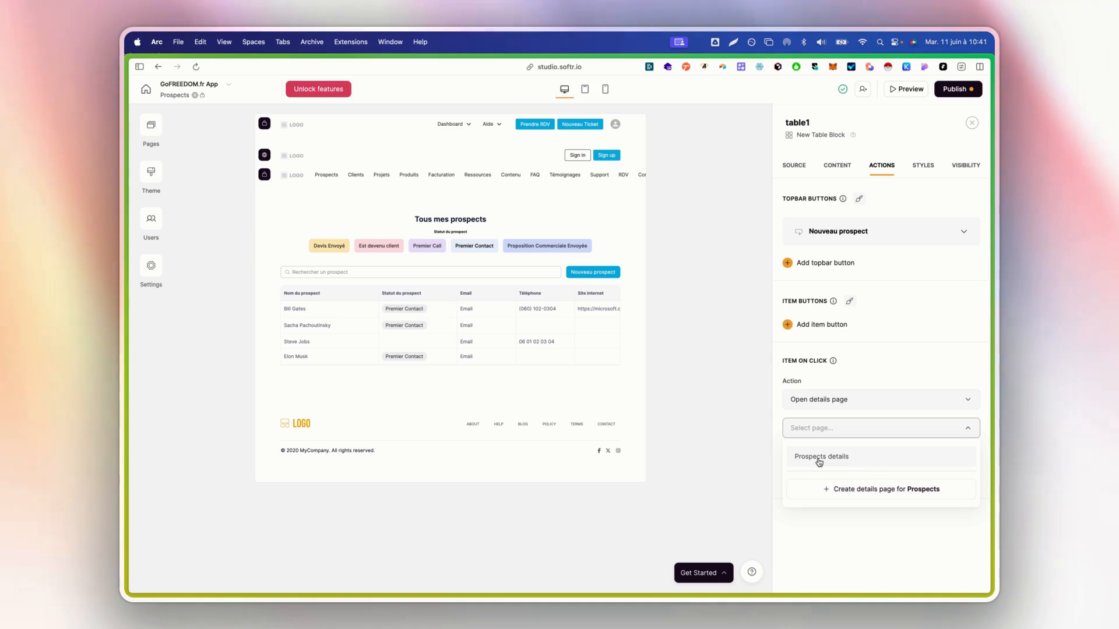
{"action": "left_click", "coordinate": [818, 458]}
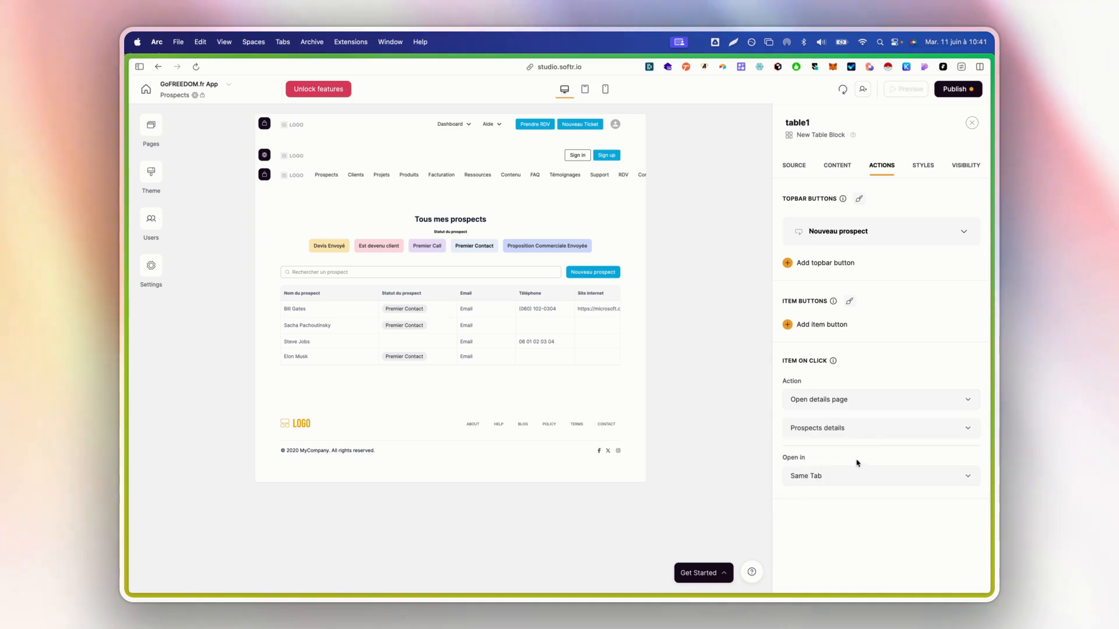
{"action": "left_click", "coordinate": [830, 480]}
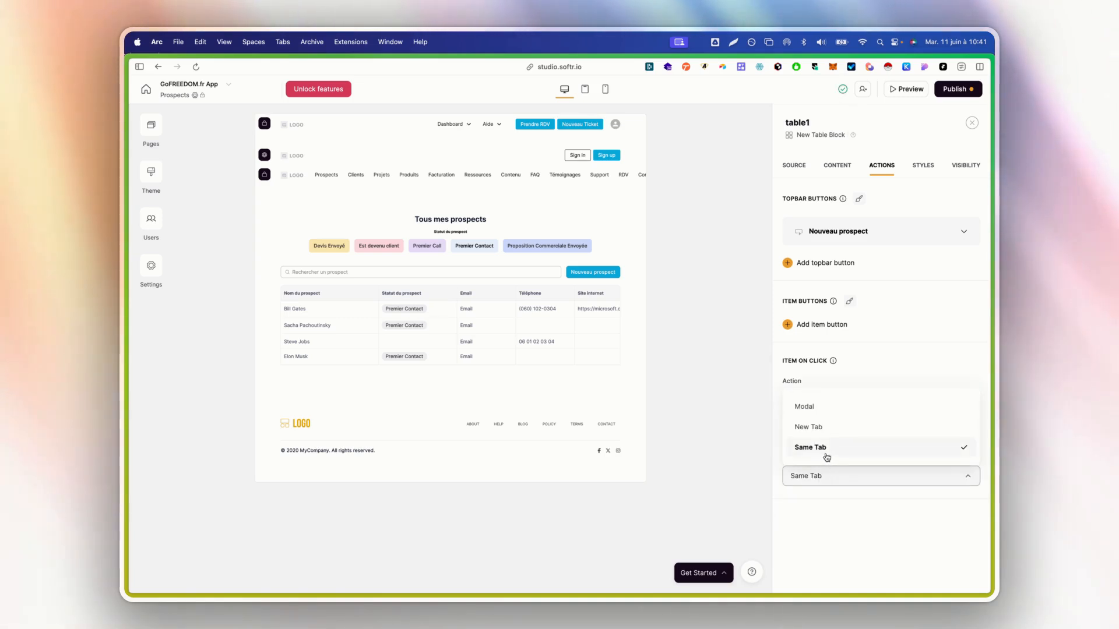
{"action": "left_click", "coordinate": [820, 407]}
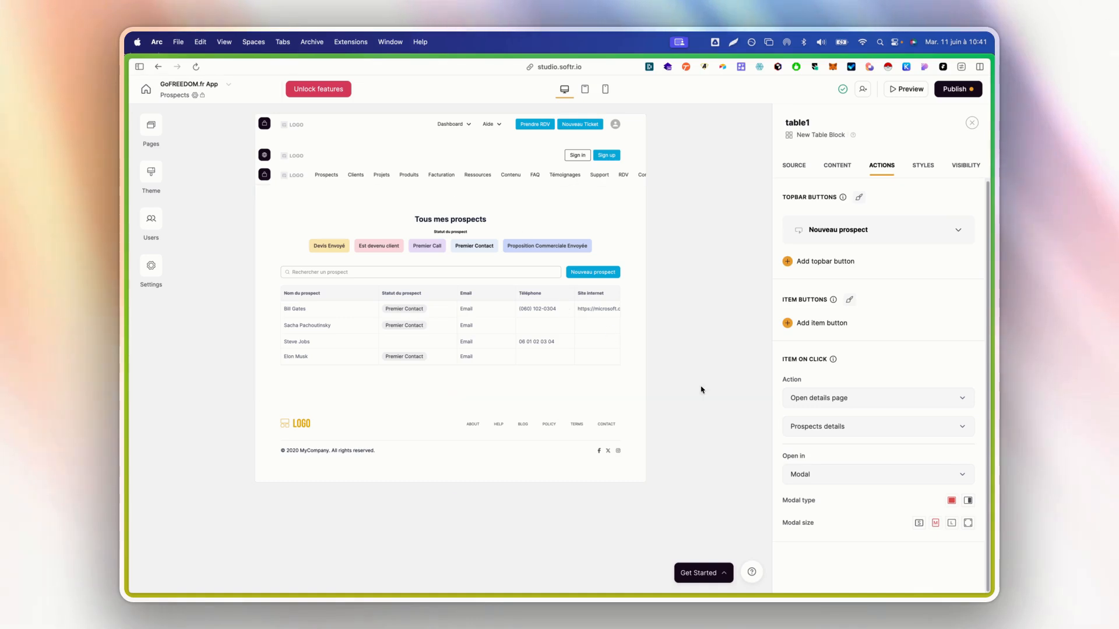
{"action": "left_click", "coordinate": [968, 500]}
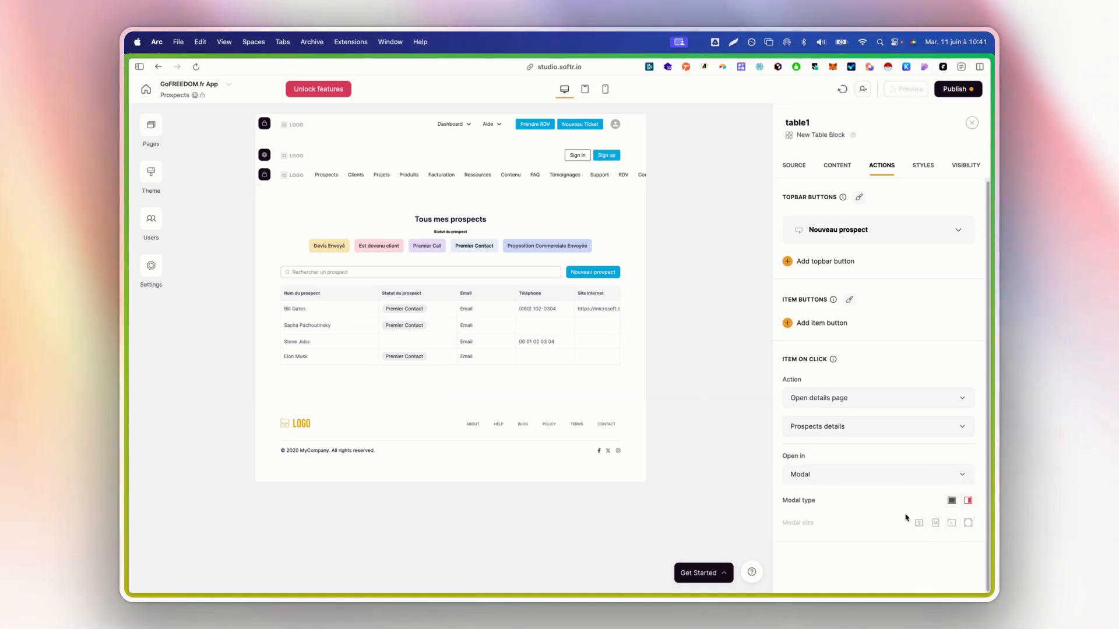
{"action": "left_click", "coordinate": [956, 89]}
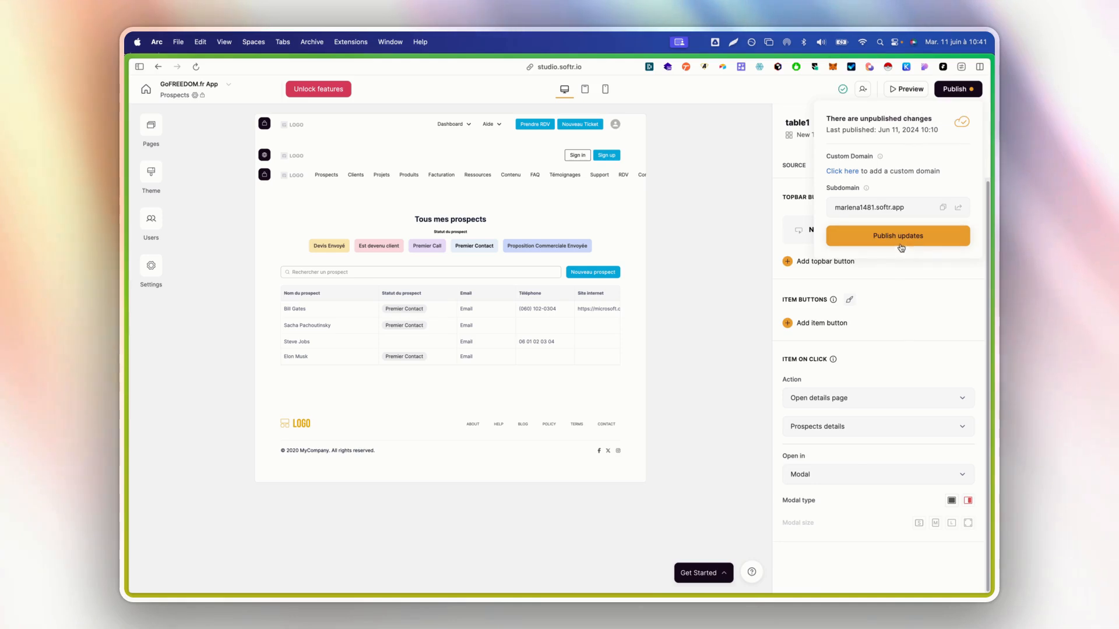
In the live preview, open a prospect row's sliding details panel, close it, and return to Studio
{"action": "mouse_move", "coordinate": [126, 440]}
{"action": "left_click", "coordinate": [176, 498]}
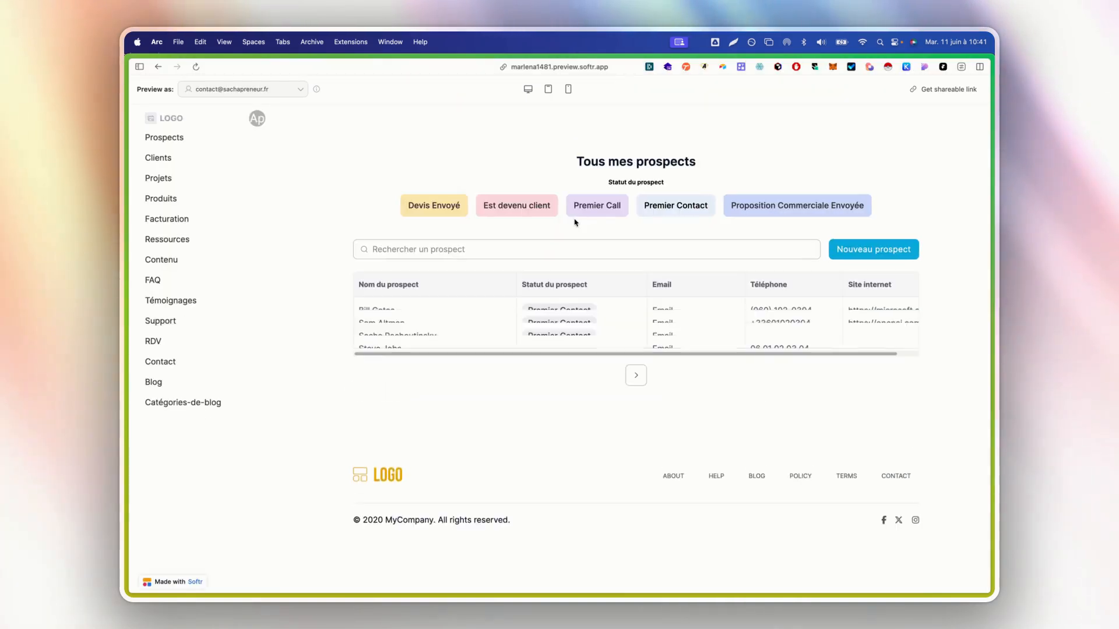
{"action": "left_click", "coordinate": [394, 312]}
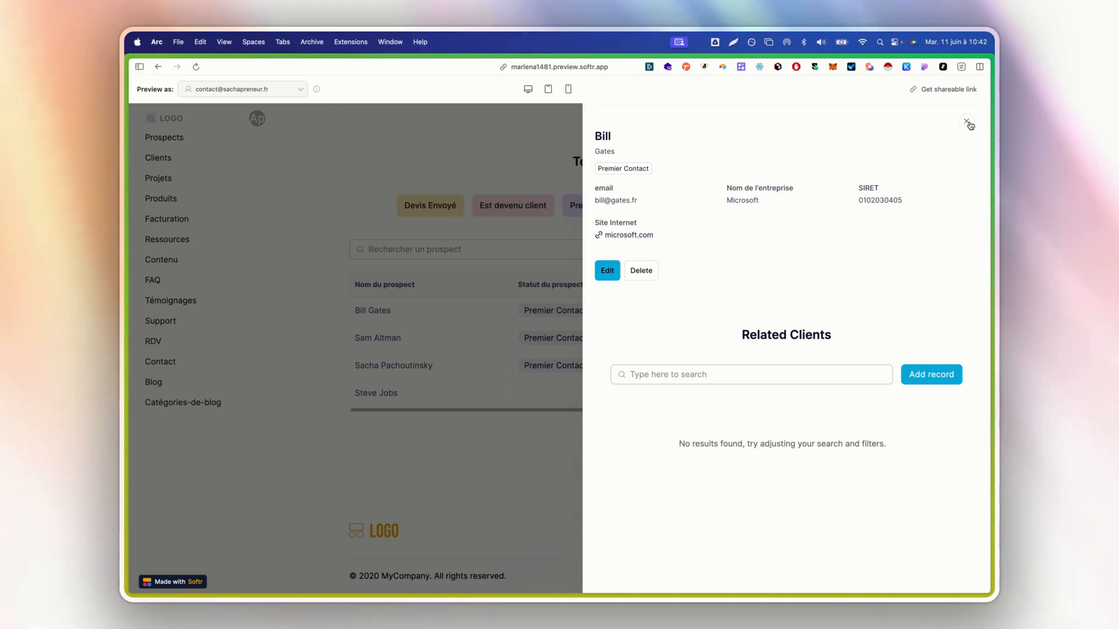
{"action": "left_click", "coordinate": [966, 121]}
{"action": "mouse_move", "coordinate": [125, 443]}
{"action": "left_click", "coordinate": [184, 476]}
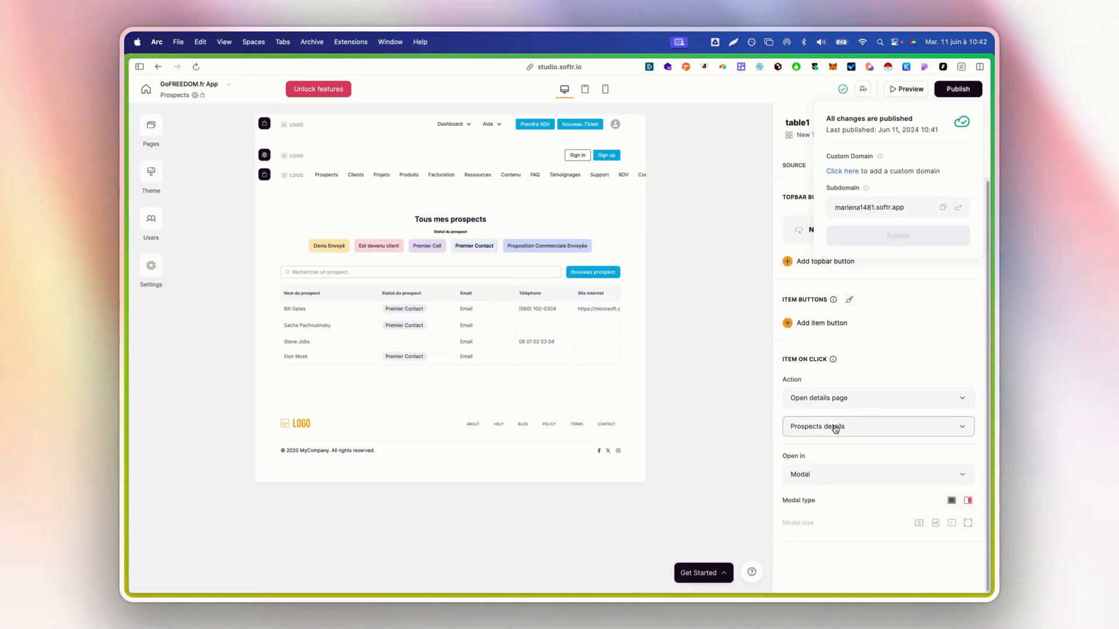
Go to the Prospects details page and select its item details block
{"action": "left_click", "coordinate": [158, 133]}
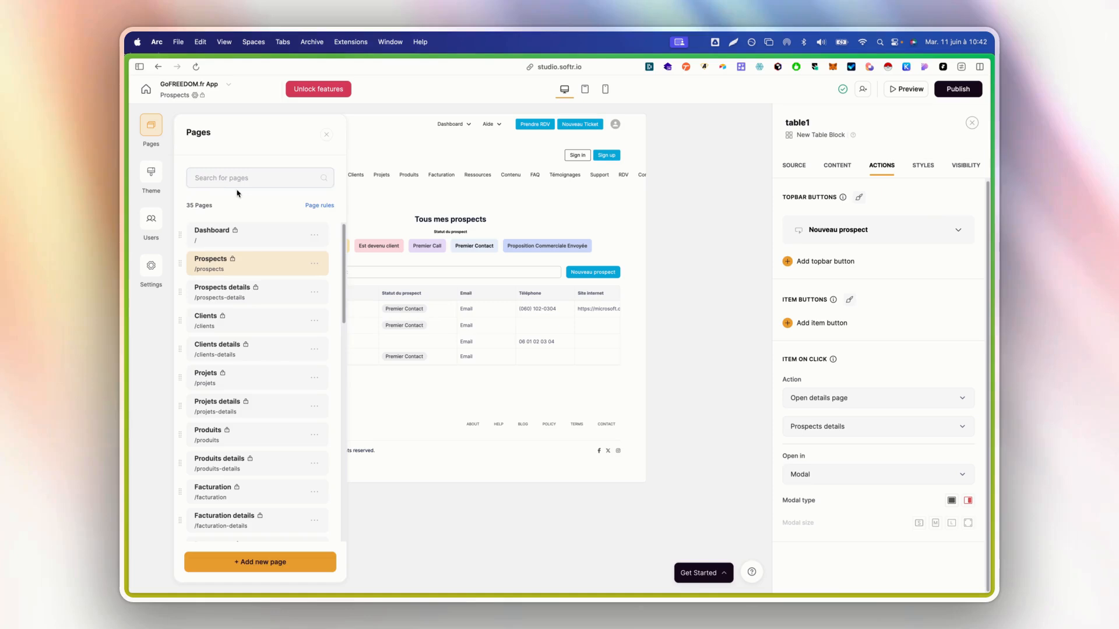
{"action": "left_click", "coordinate": [228, 290]}
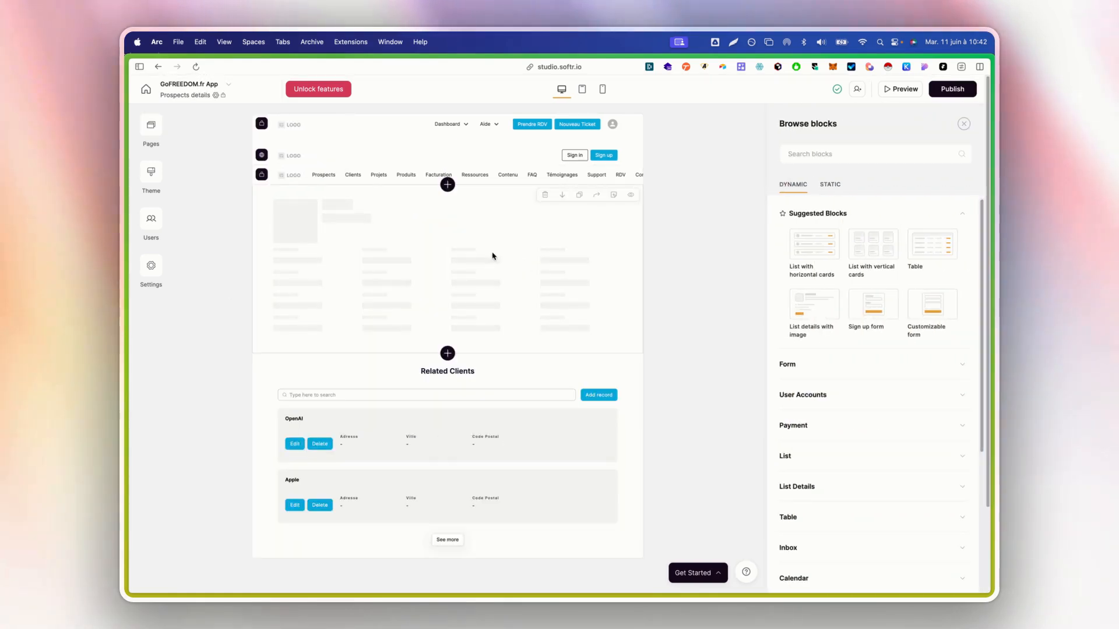
{"action": "left_click", "coordinate": [474, 233]}
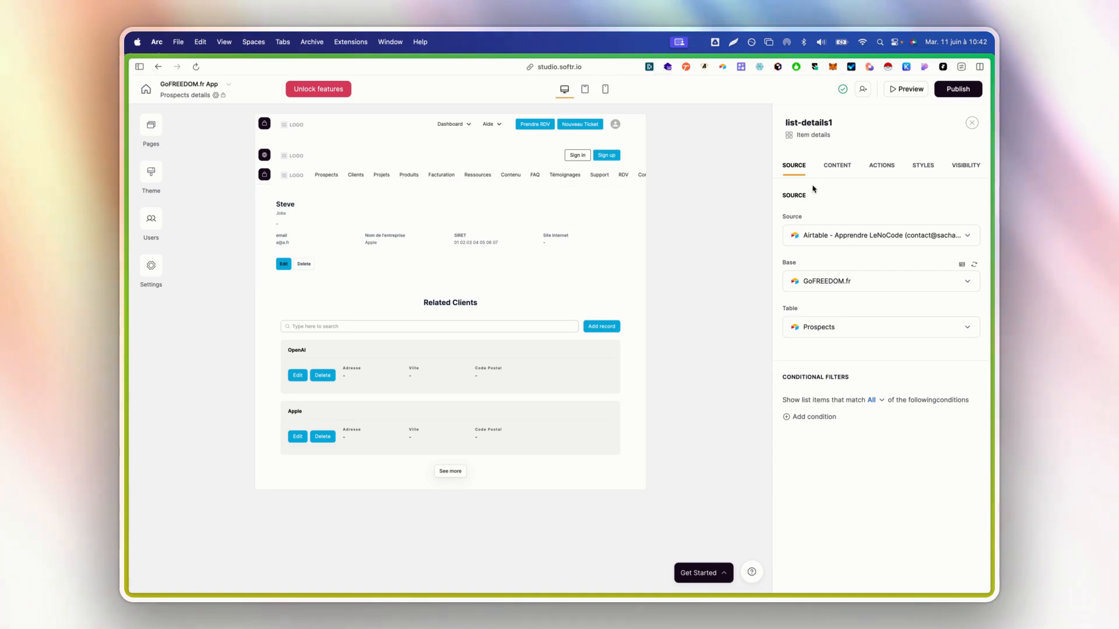
Enable the block title, set it to 'Fiche prospect', and clear the subtitle
{"action": "left_click", "coordinate": [835, 174]}
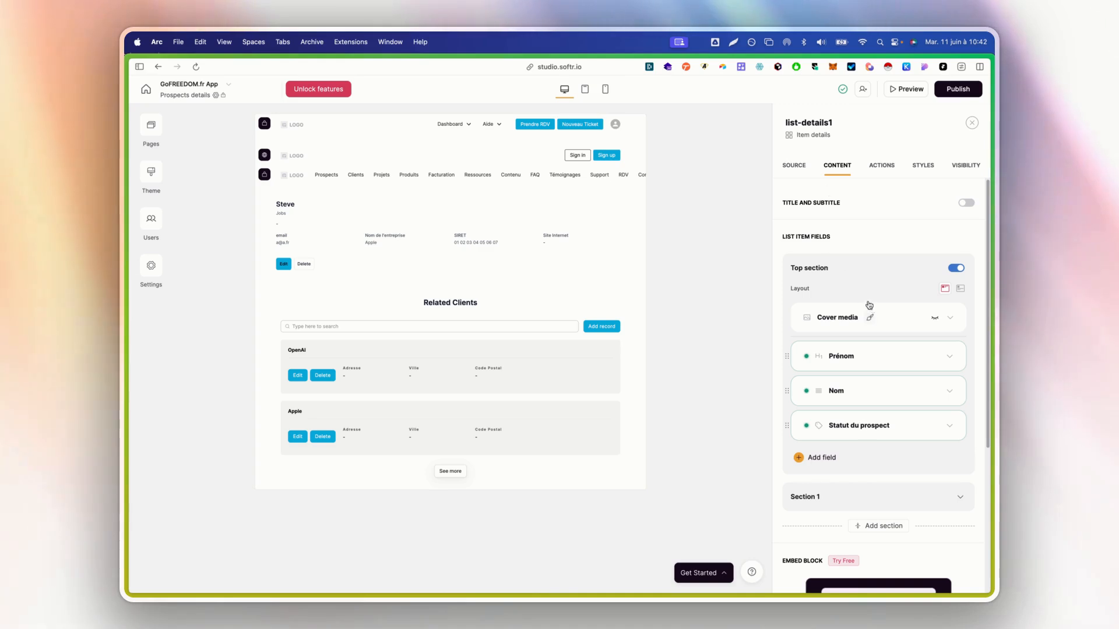
{"action": "left_click", "coordinate": [966, 203]}
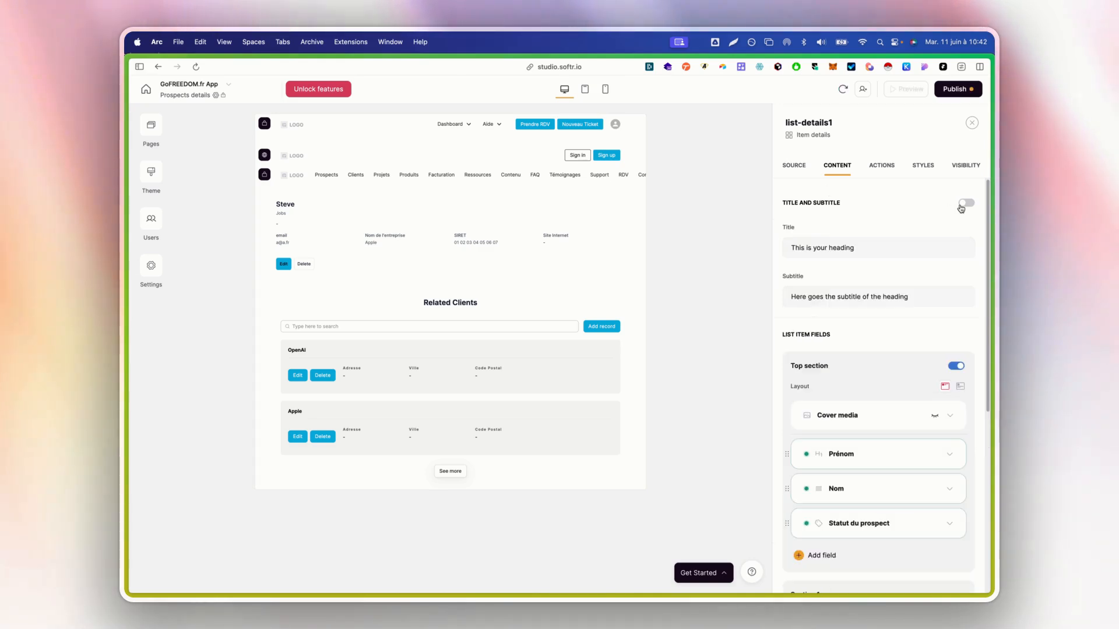
{"action": "triple_click", "coordinate": [829, 245]}
{"action": "type", "text": "D"}
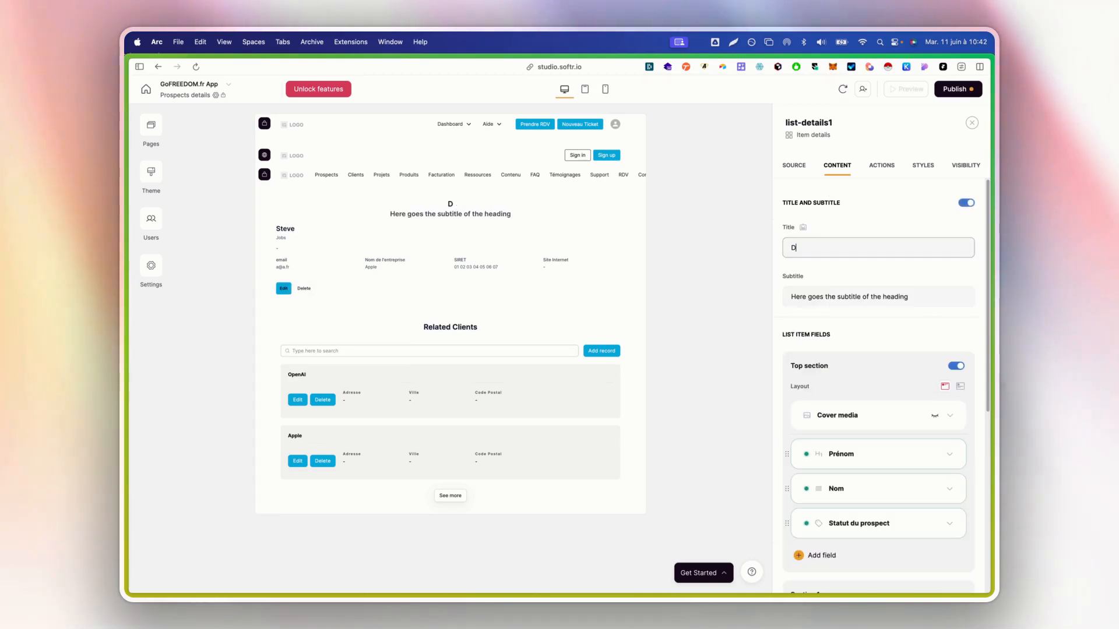
{"action": "type", "text": "étails"}
{"action": "key", "text": "super+a"}
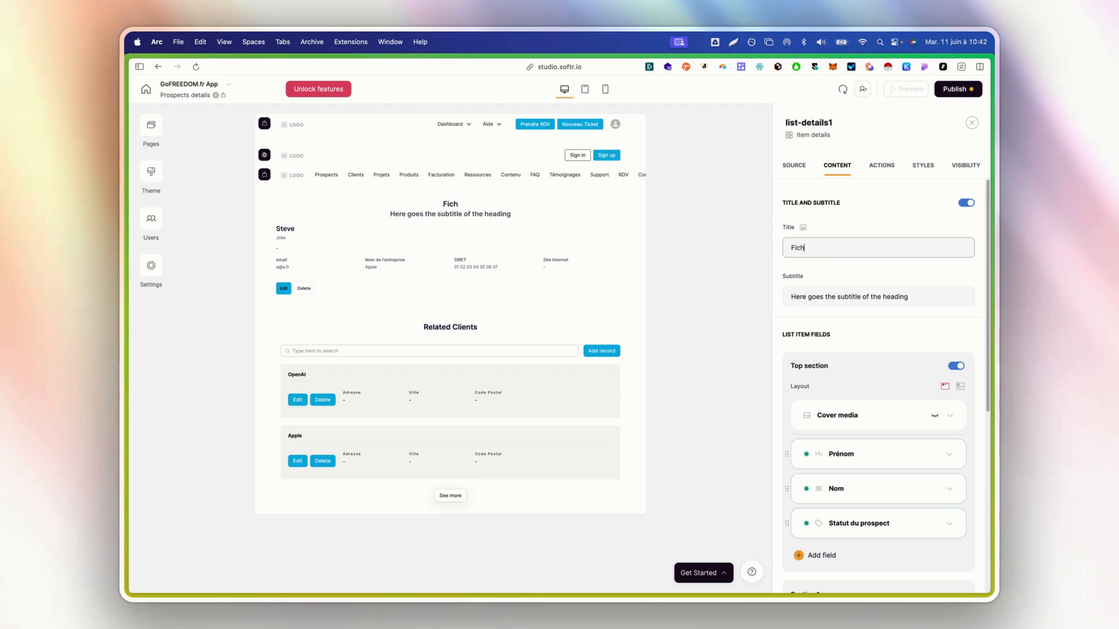
{"action": "type", "text": "Fiche prospect"}
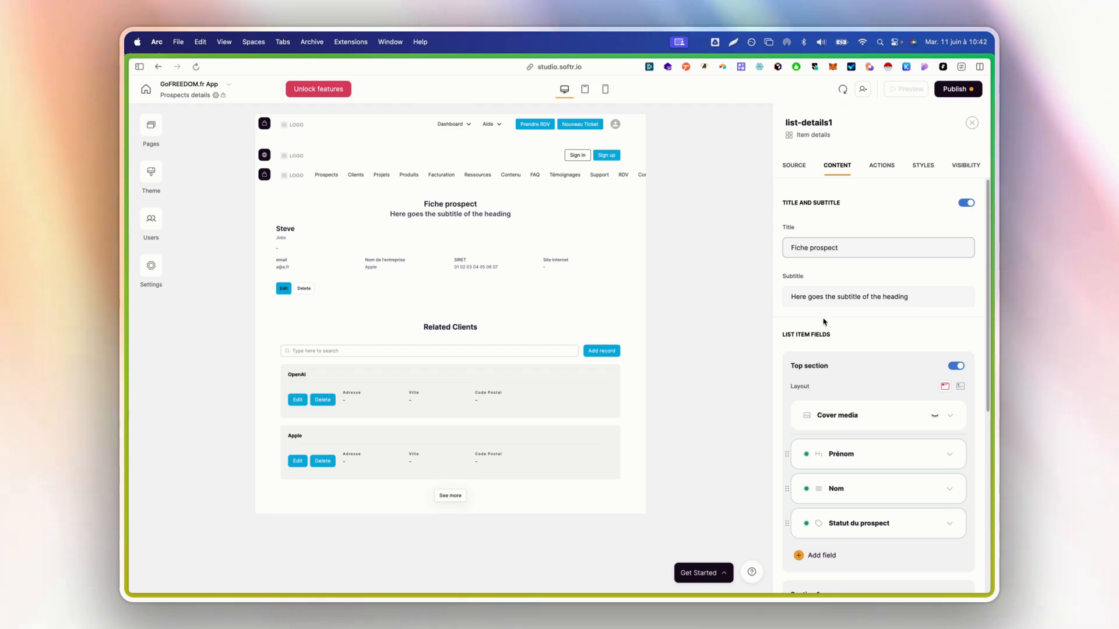
{"action": "key", "text": "Tab"}
{"action": "key", "text": "BackSpace"}
Switch the top section to the other layout and expand Section 1's fields
{"action": "scroll", "coordinate": [855, 365], "scroll_direction": "down", "scroll_amount": 1}
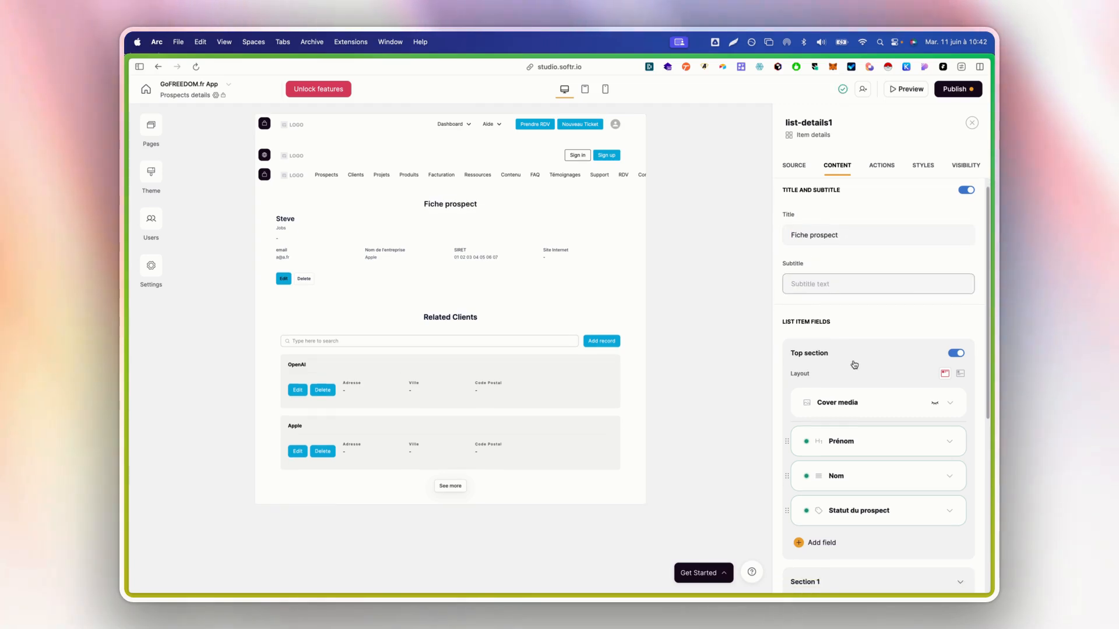
{"action": "left_click", "coordinate": [960, 375]}
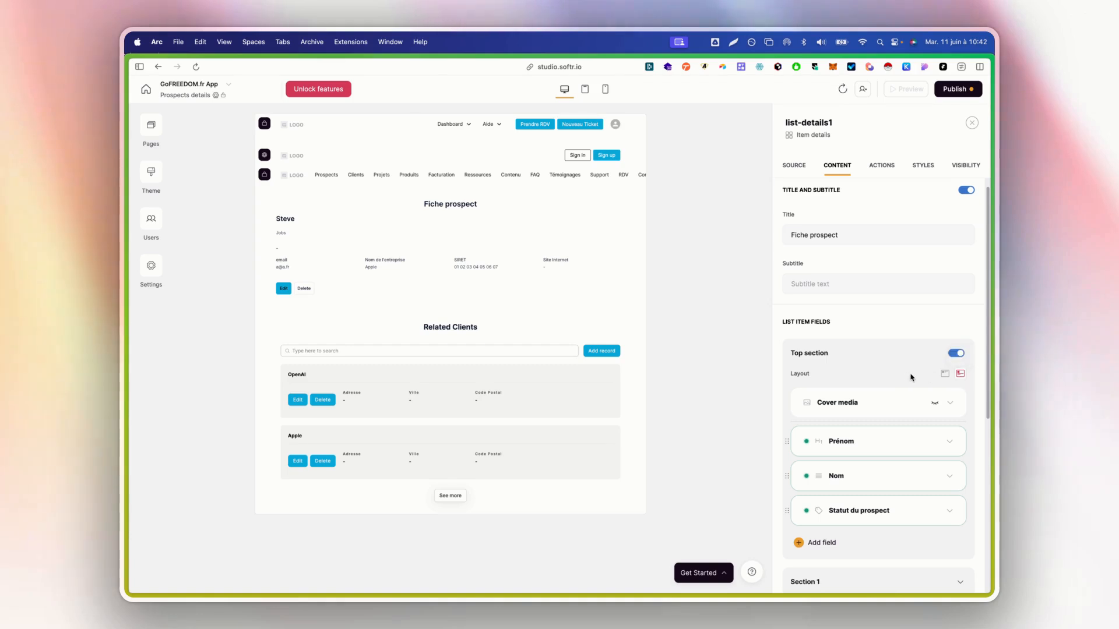
{"action": "scroll", "coordinate": [889, 380], "scroll_direction": "down", "scroll_amount": 1}
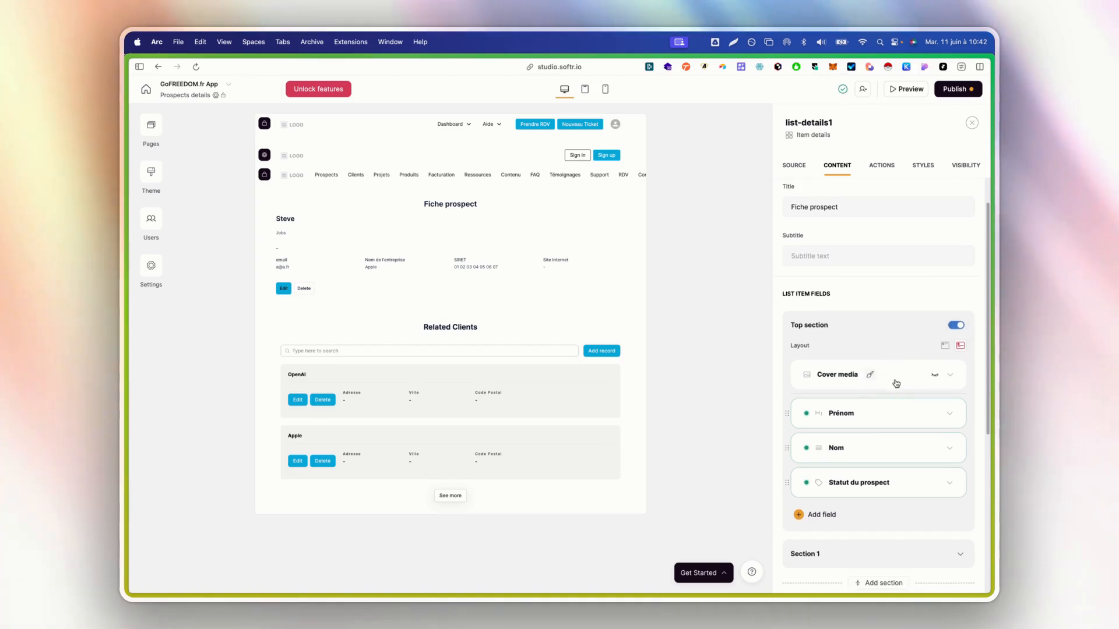
{"action": "scroll", "coordinate": [881, 434], "scroll_direction": "down", "scroll_amount": 6}
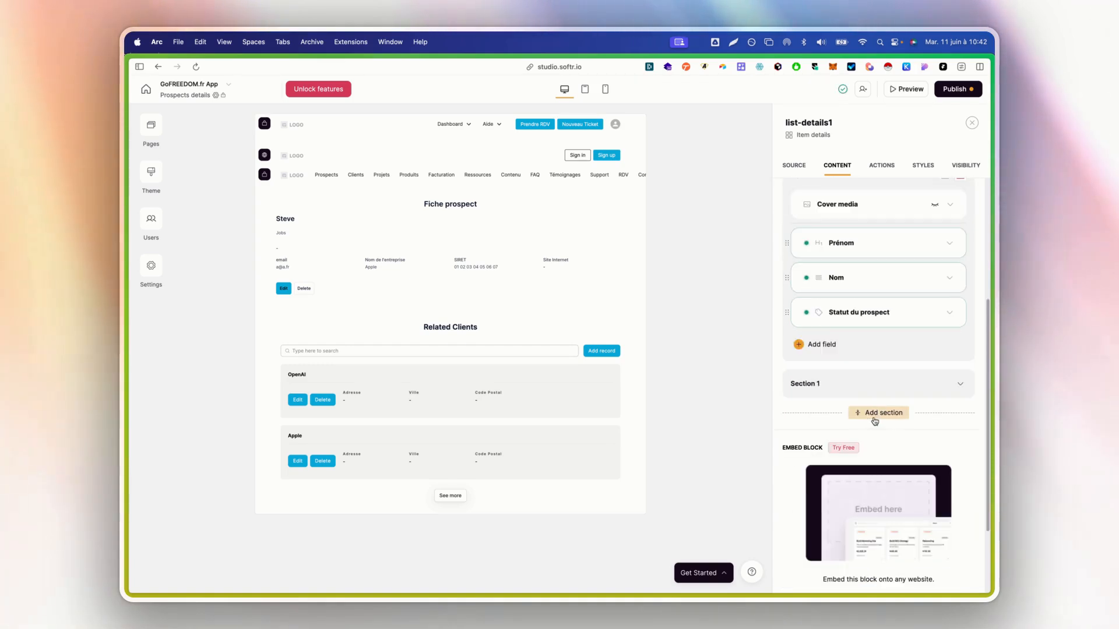
{"action": "left_click", "coordinate": [885, 387]}
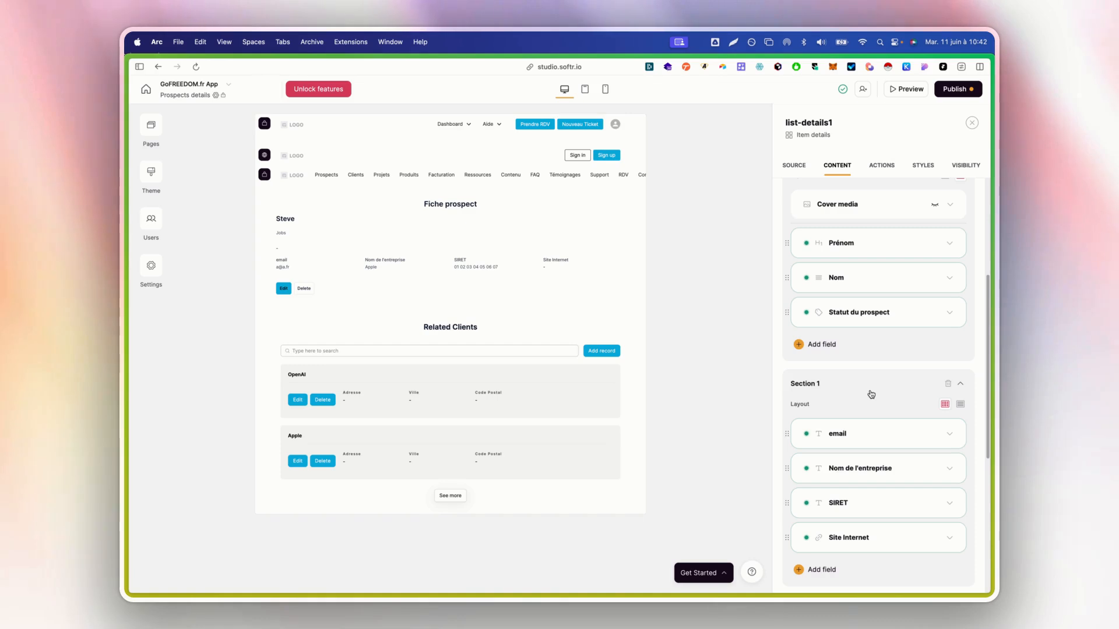
{"action": "scroll", "coordinate": [870, 395], "scroll_direction": "down", "scroll_amount": 8}
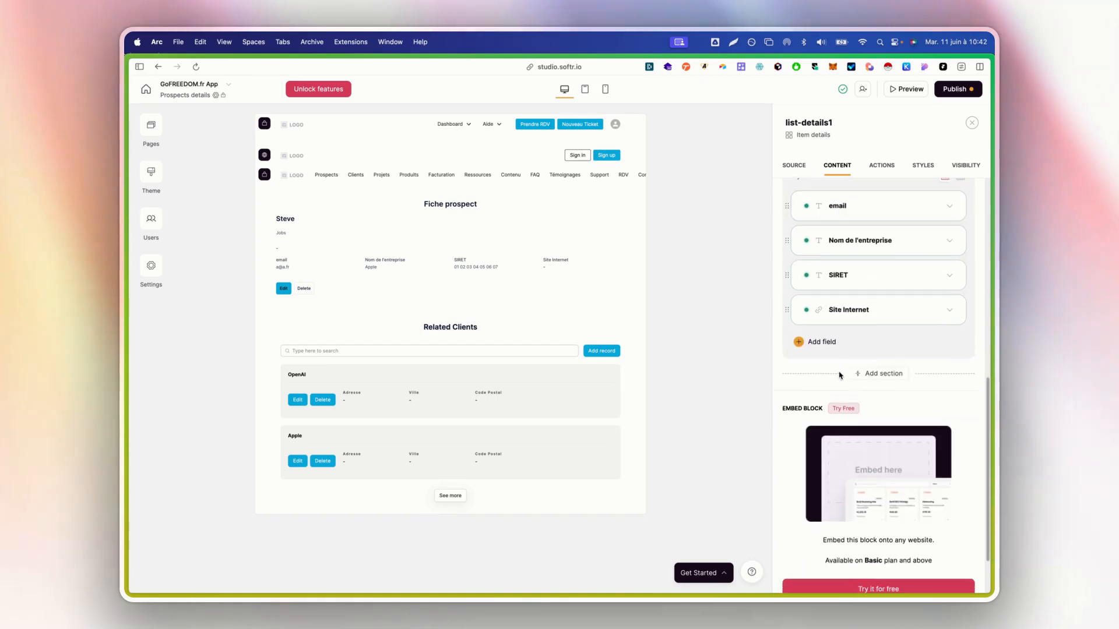
{"action": "scroll", "coordinate": [839, 373], "scroll_direction": "up", "scroll_amount": 10}
Rename the Edit button to 'Modifier' and give it a pencil icon
{"action": "left_click", "coordinate": [876, 169]}
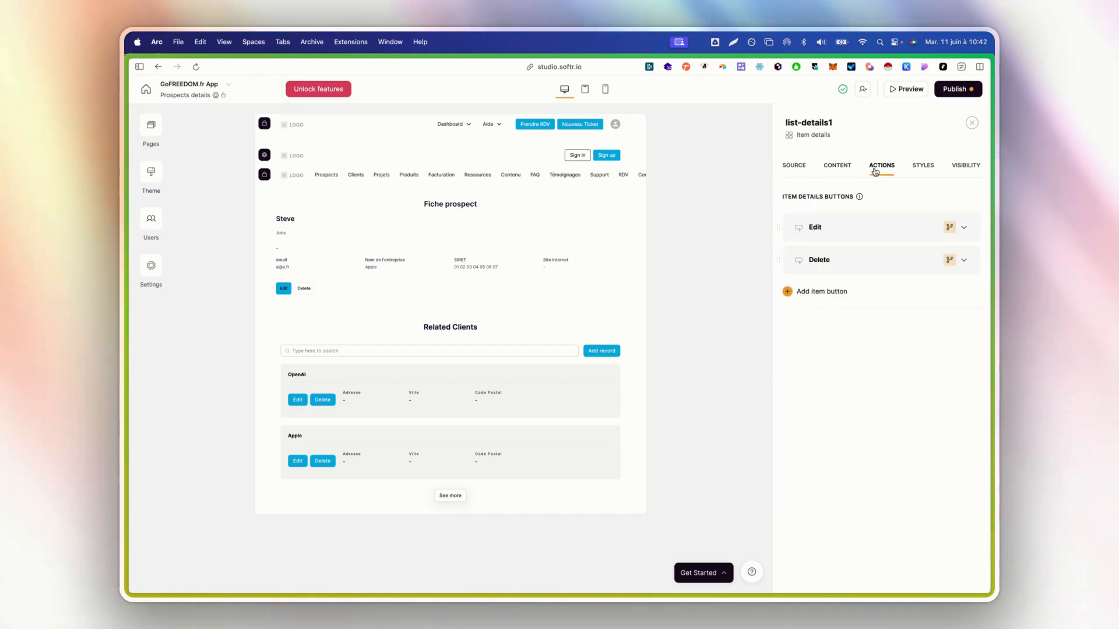
{"action": "left_click", "coordinate": [878, 238]}
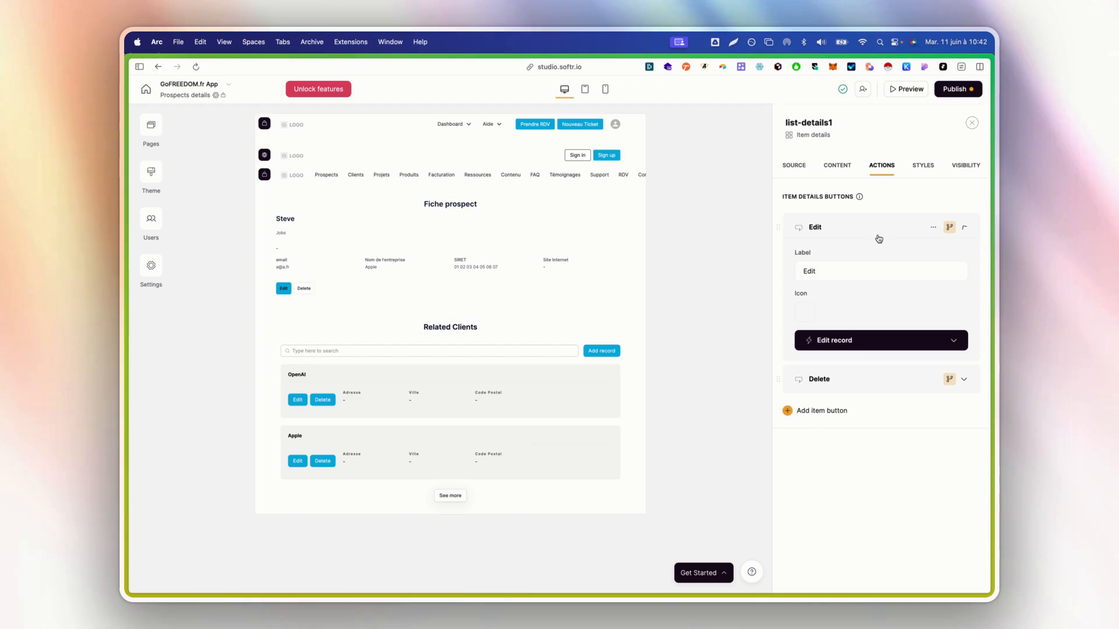
{"action": "double_click", "coordinate": [836, 272]}
{"action": "type", "text": "Modifier"}
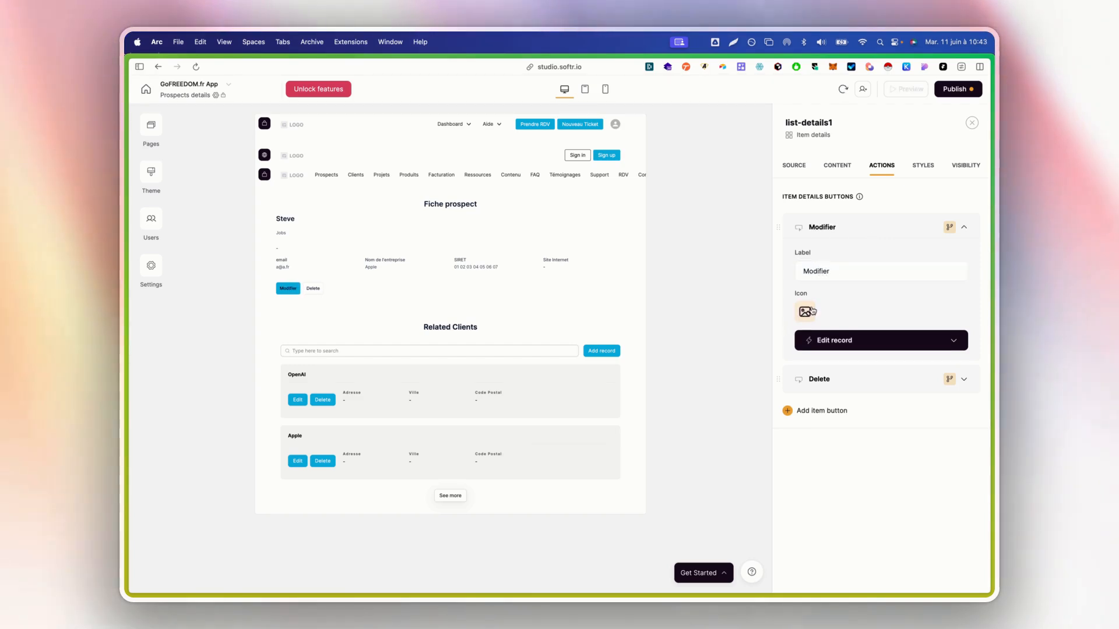
{"action": "left_click", "coordinate": [807, 312]}
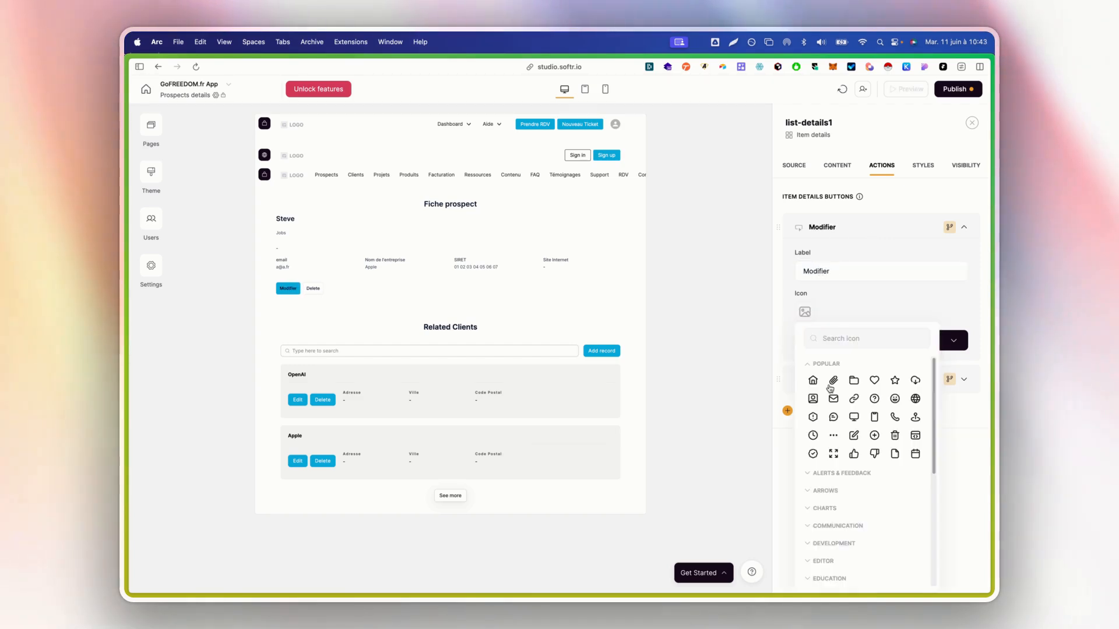
{"action": "left_click", "coordinate": [856, 435]}
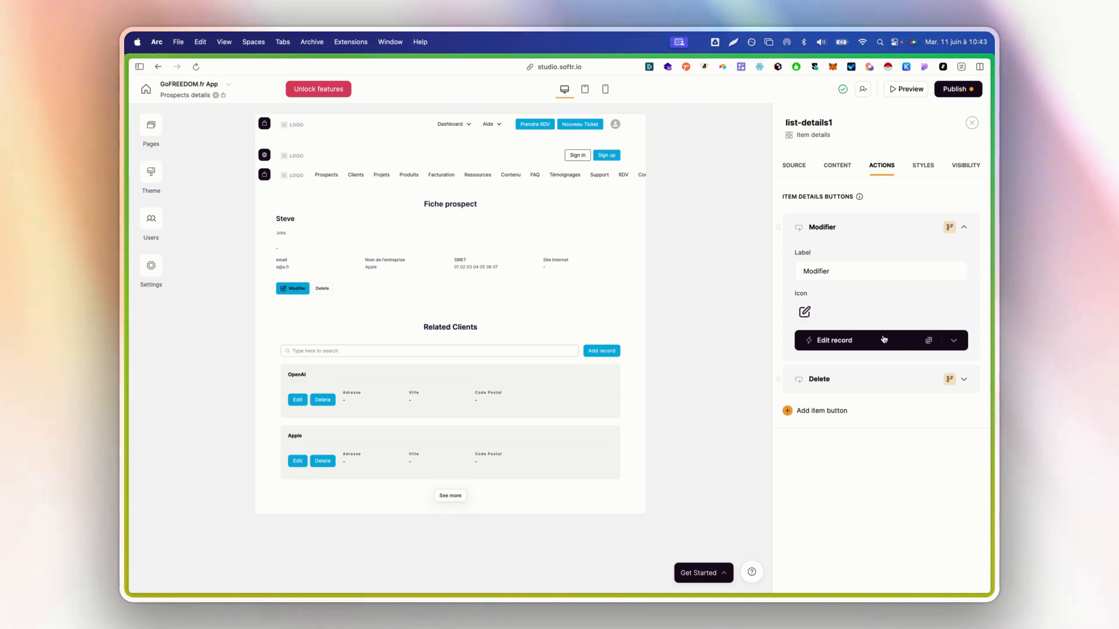
Set the update form title to 'Modifier le prospect' and the save button to 'Mettre à jour'
{"action": "left_click", "coordinate": [851, 342]}
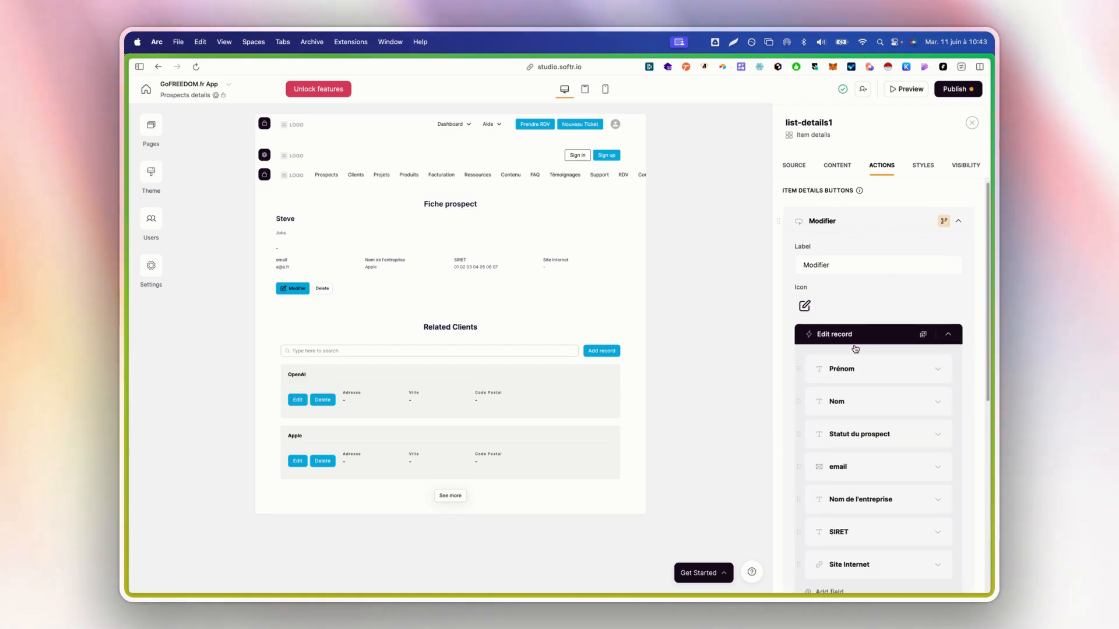
{"action": "scroll", "coordinate": [854, 352], "scroll_direction": "down", "scroll_amount": 2}
{"action": "scroll", "coordinate": [856, 350], "scroll_direction": "down", "scroll_amount": 5}
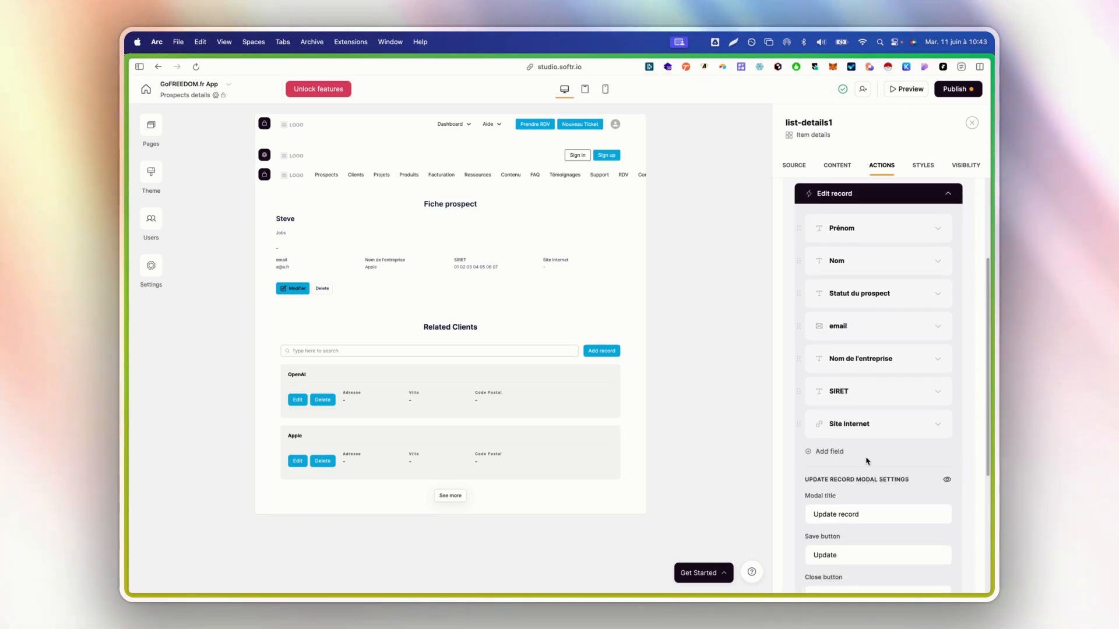
{"action": "scroll", "coordinate": [864, 457], "scroll_direction": "down", "scroll_amount": 3}
{"action": "triple_click", "coordinate": [874, 437]}
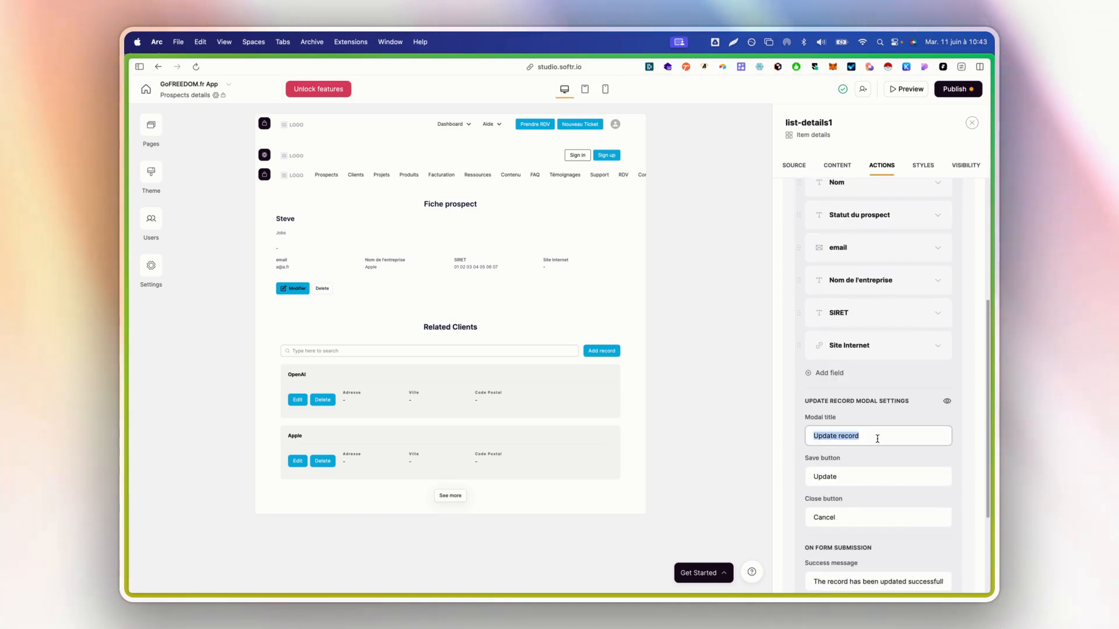
{"action": "type", "text": "Modifier"}
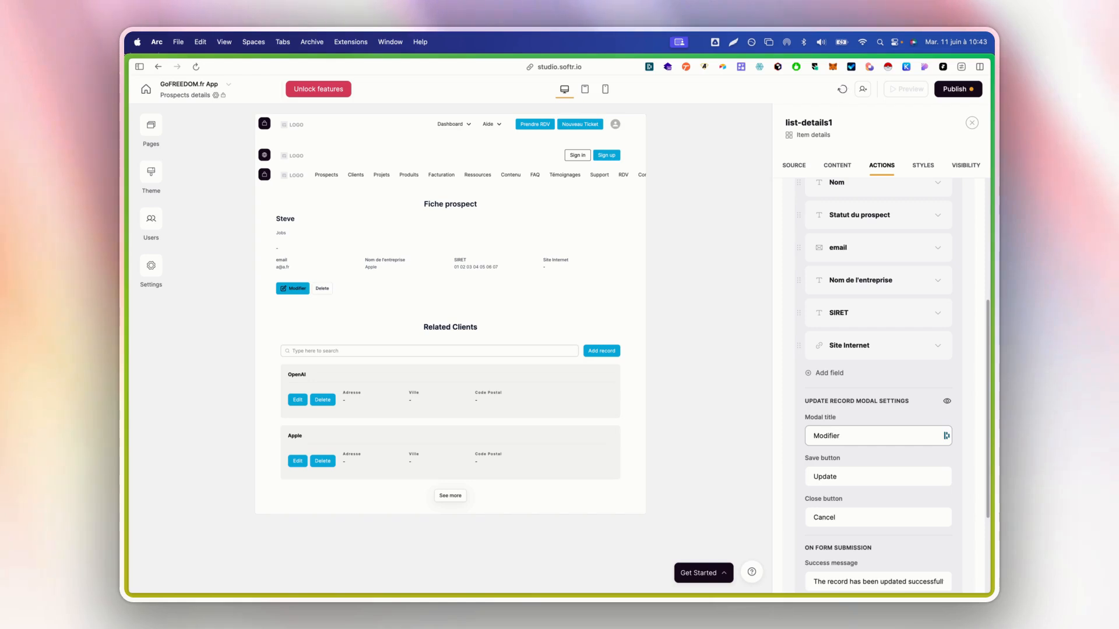
{"action": "type", "text": " le prospect"}
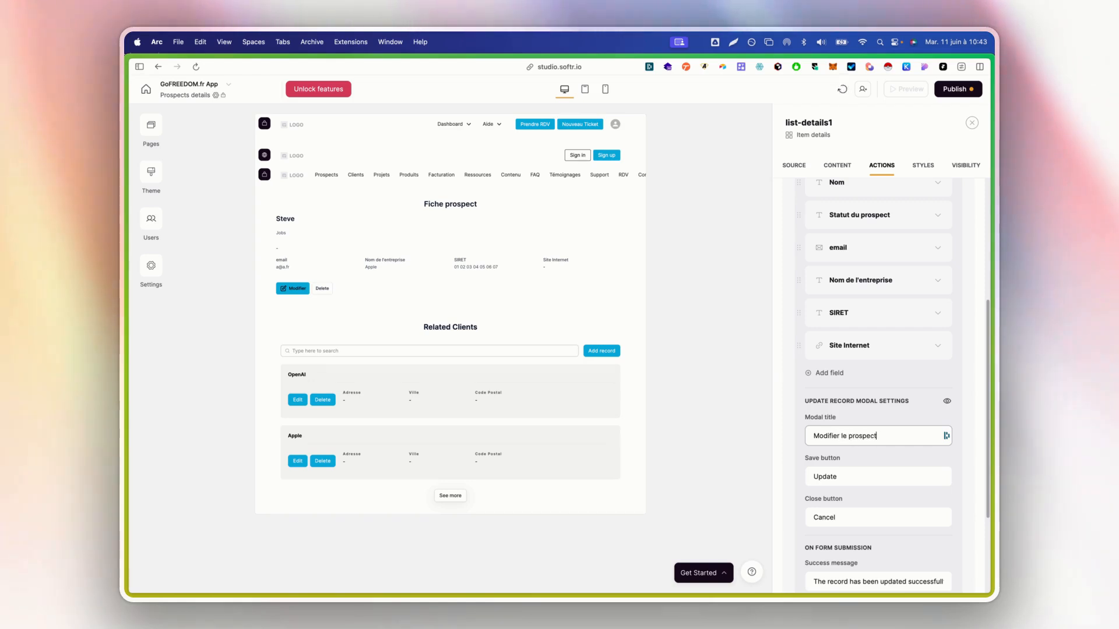
{"action": "scroll", "coordinate": [863, 450], "scroll_direction": "down", "scroll_amount": 1}
{"action": "double_click", "coordinate": [863, 450]}
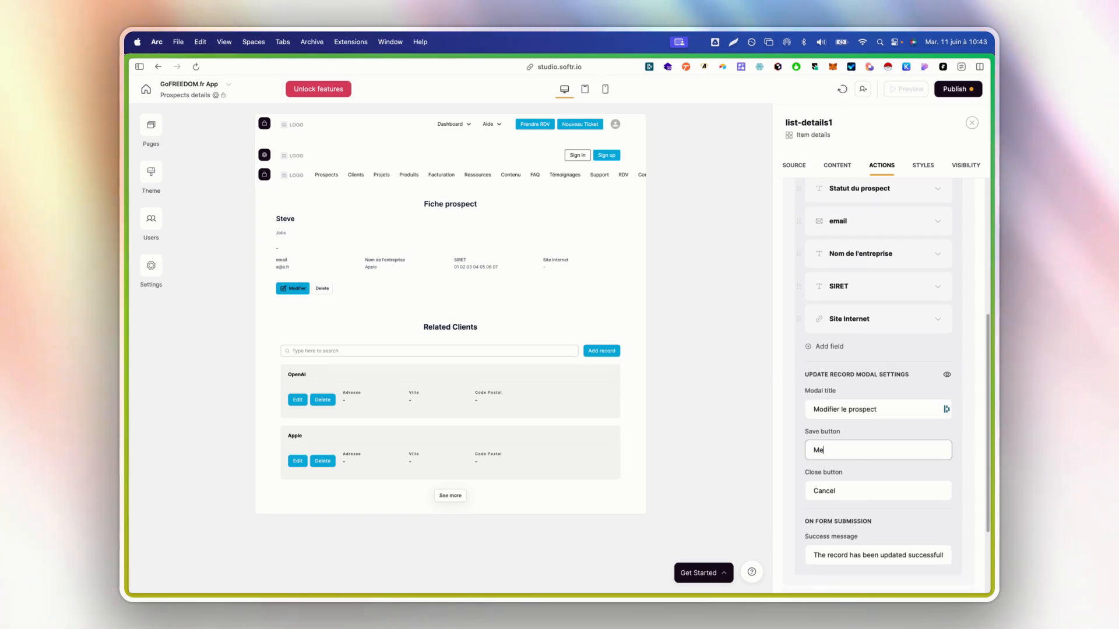
{"action": "type", "text": "Mettre à jour"}
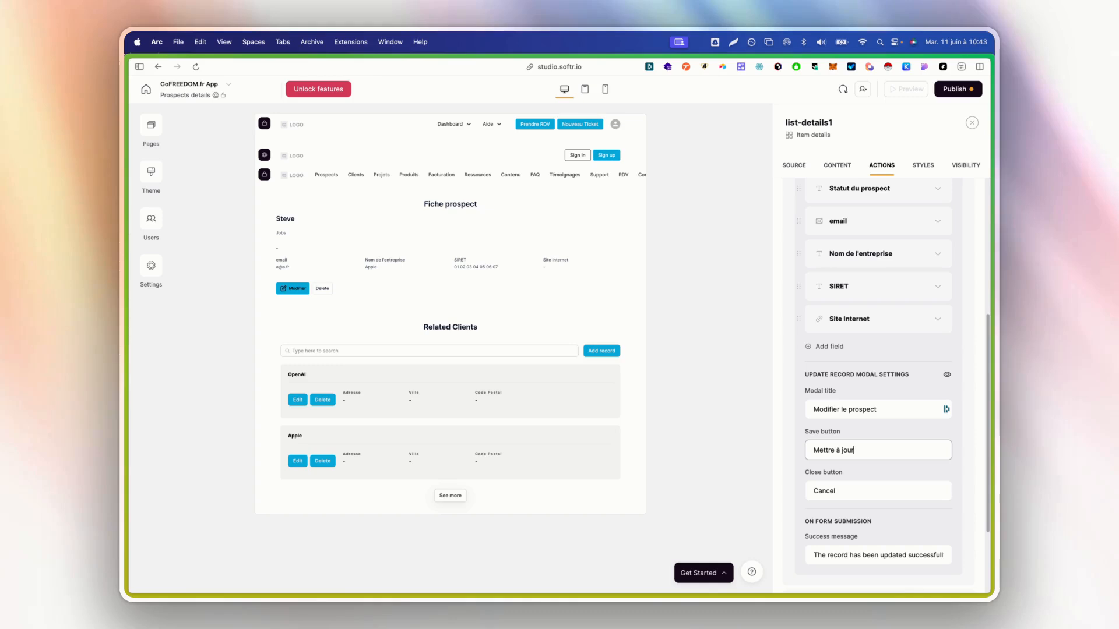
Set the close button to 'Annuler' and the success message to 'Prospect mis à jour'
{"action": "double_click", "coordinate": [888, 499]}
{"action": "type", "text": "Annuler"}
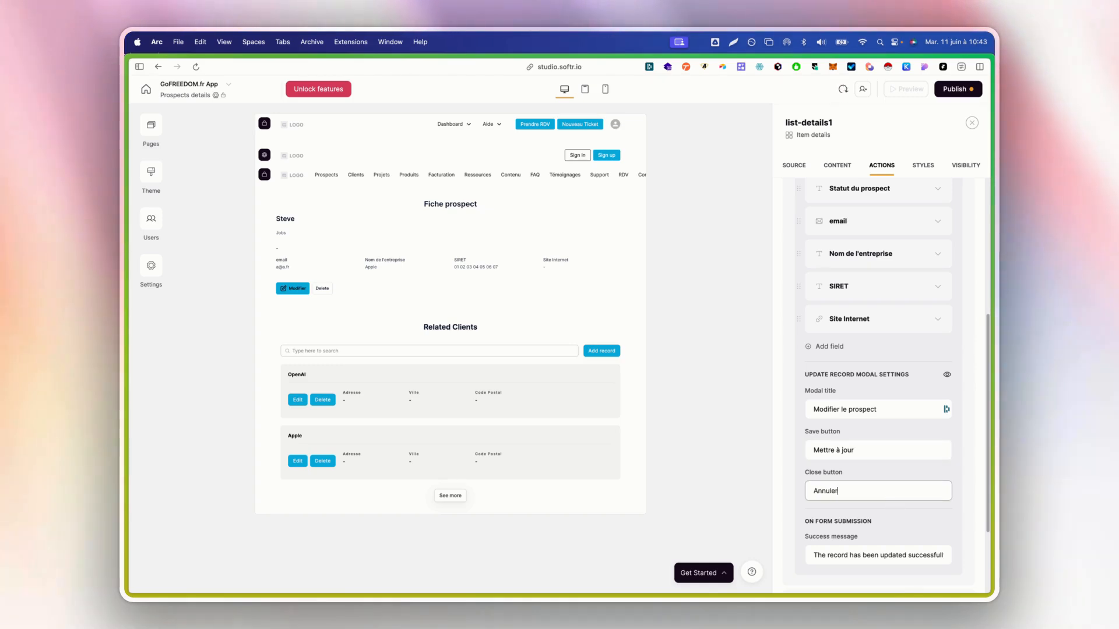
{"action": "scroll", "coordinate": [875, 510], "scroll_direction": "down", "scroll_amount": 3}
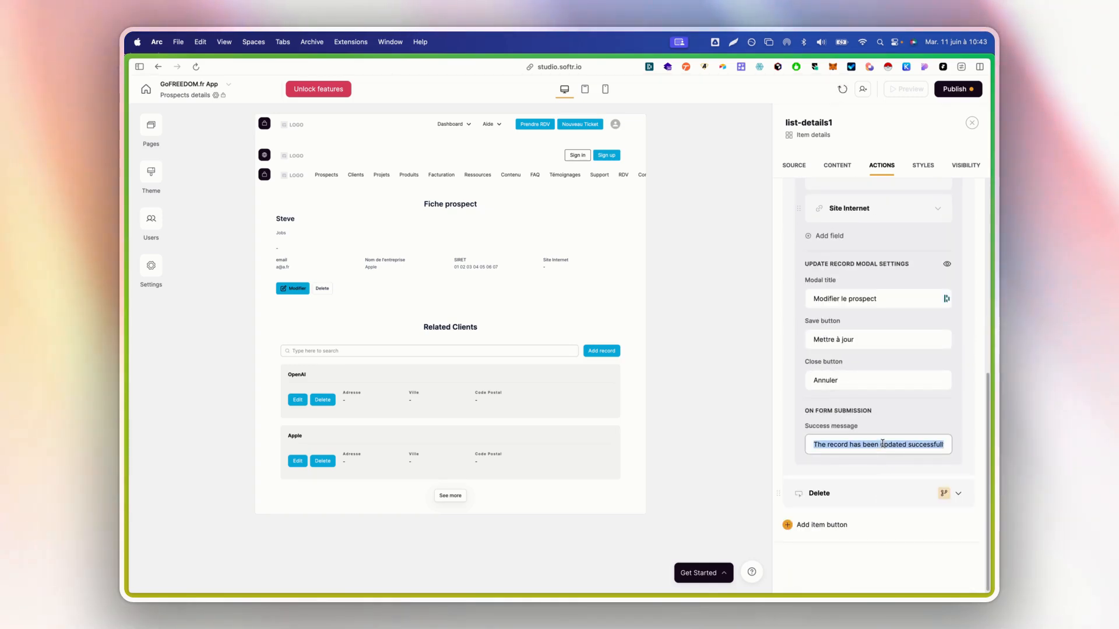
{"action": "type", "text": "Prosp"}
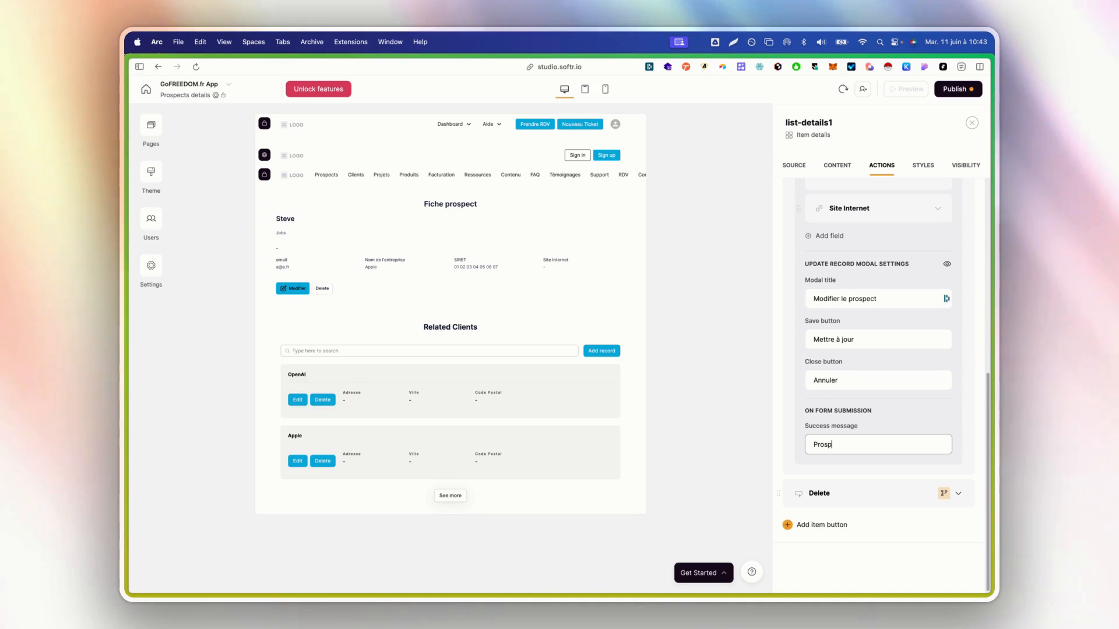
{"action": "type", "text": "ect mis à jour"}
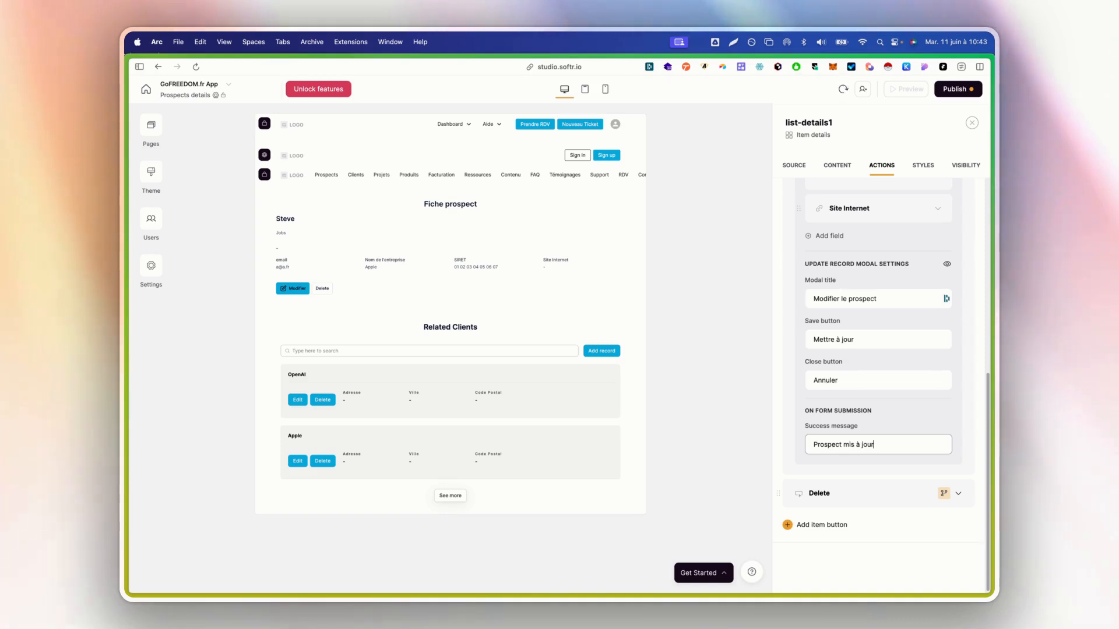
Rename the Delete button to 'Supprimer' and give it a trash icon
{"action": "left_click", "coordinate": [868, 503]}
{"action": "scroll", "coordinate": [867, 506], "scroll_direction": "down", "scroll_amount": 2}
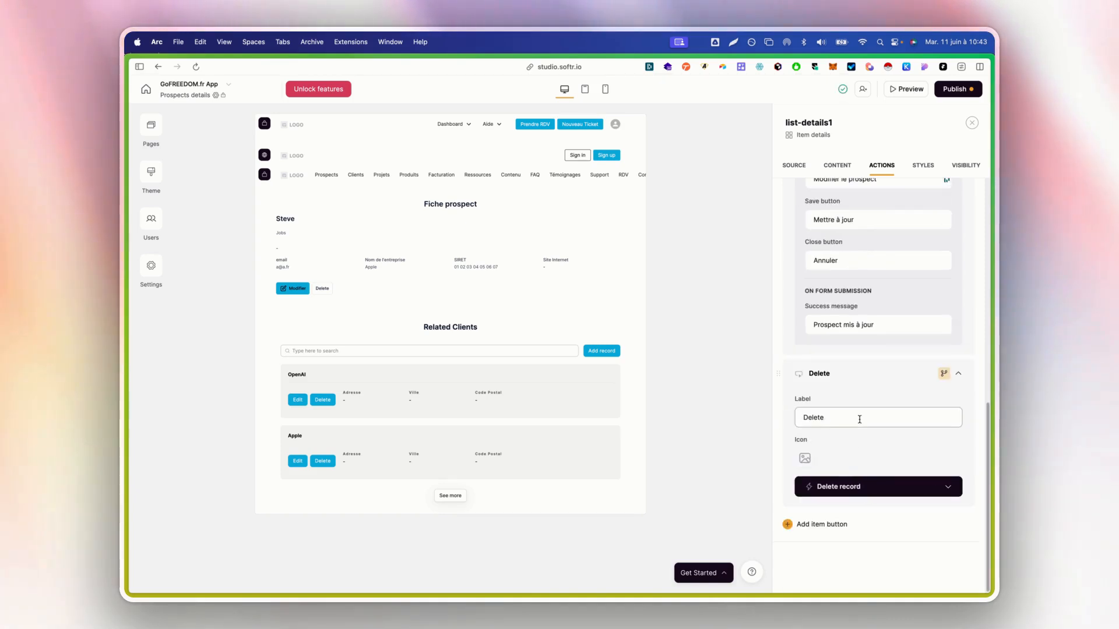
{"action": "type", "text": "Suppri"}
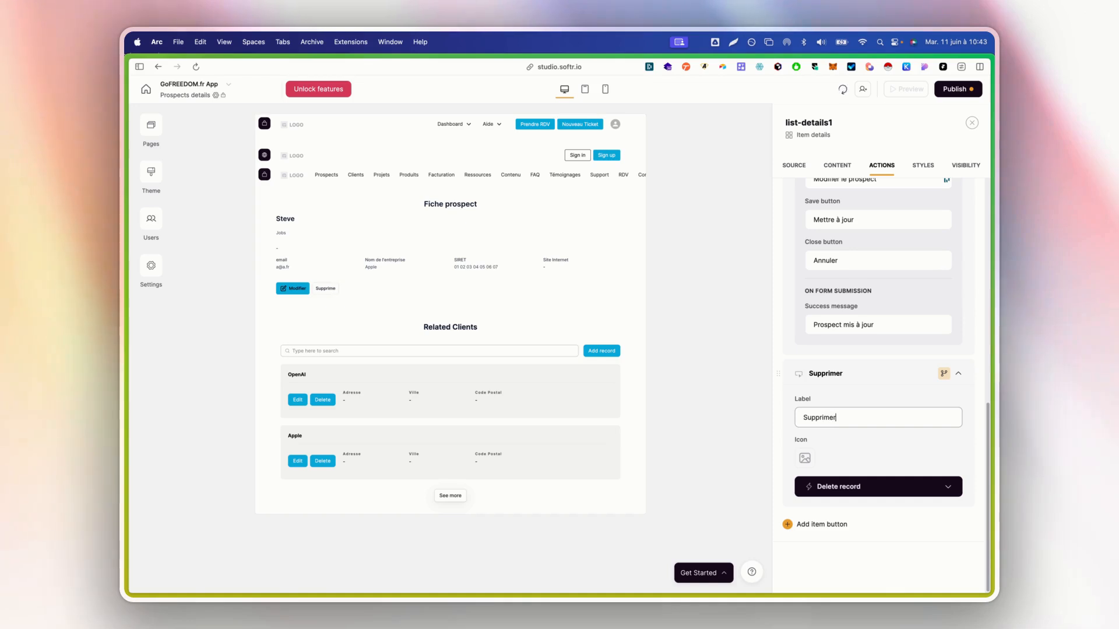
{"action": "type", "text": "mer"}
{"action": "left_click", "coordinate": [805, 458]}
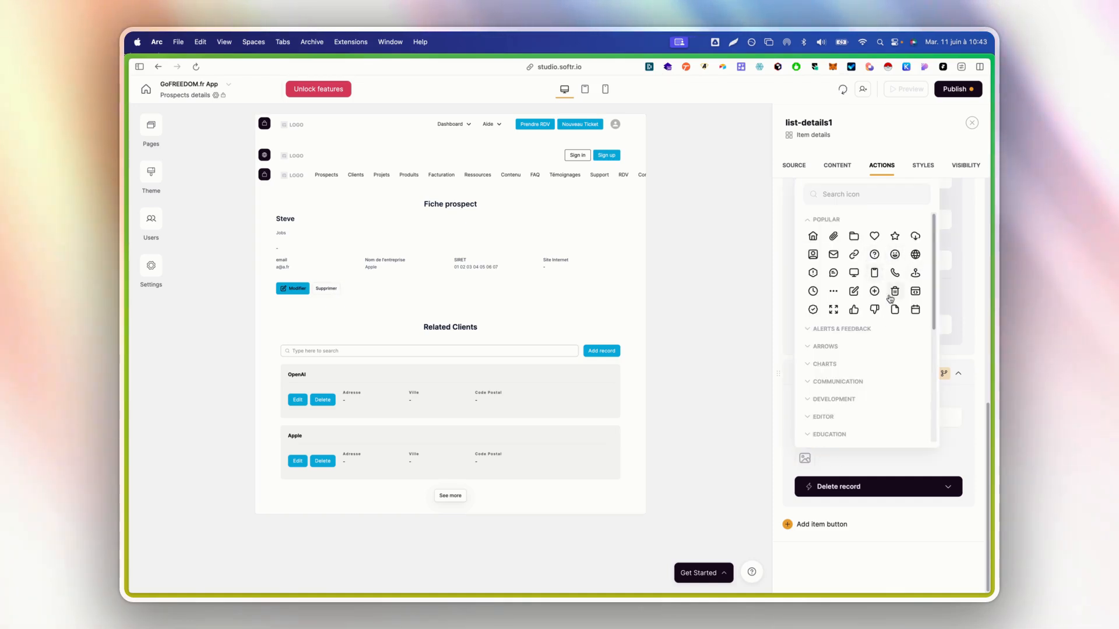
{"action": "left_click", "coordinate": [845, 195]}
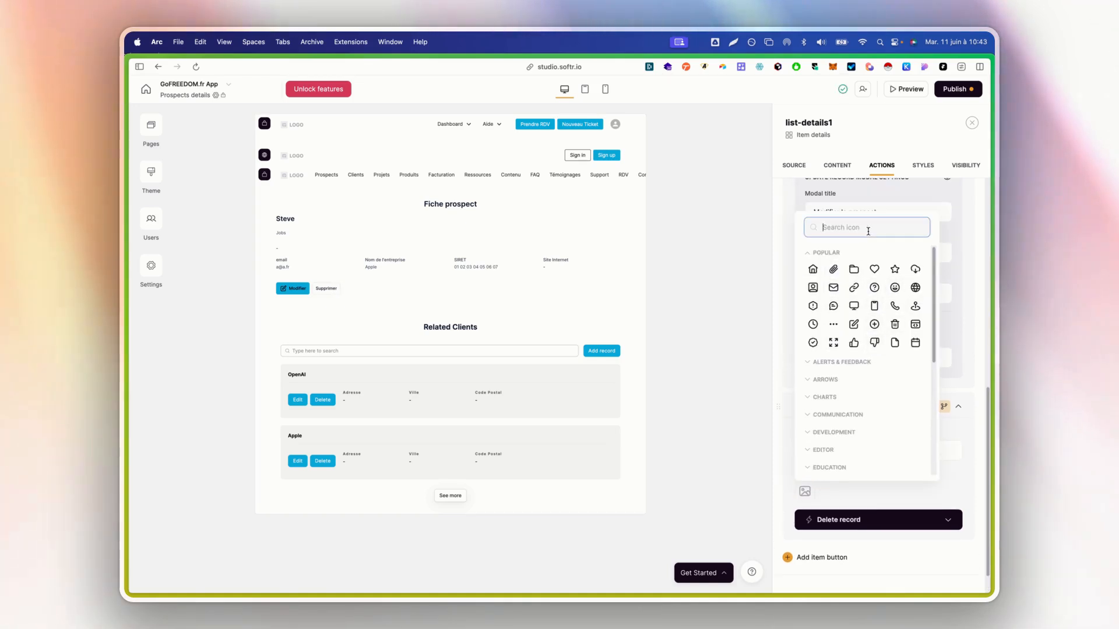
{"action": "type", "text": "tras"}
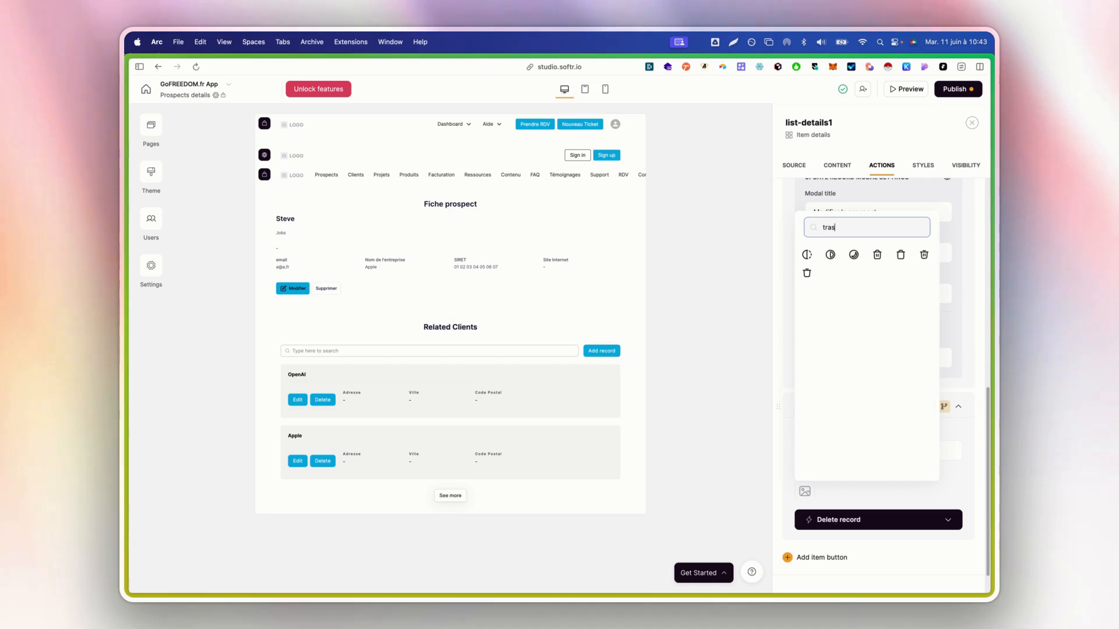
{"action": "left_click", "coordinate": [878, 256]}
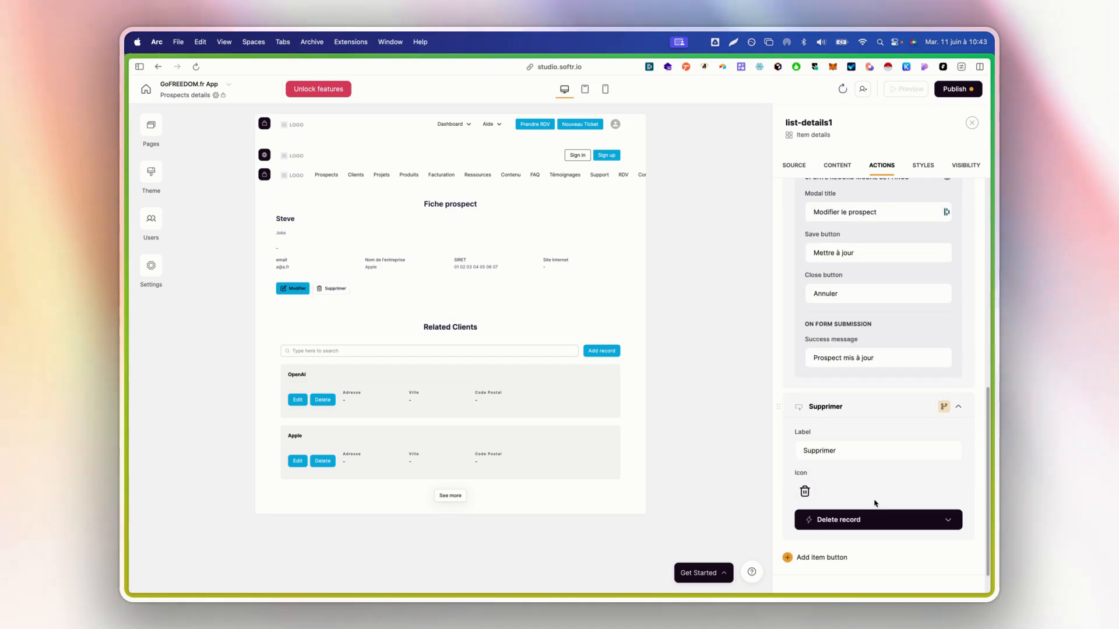
Set the delete confirmation title 'Supprimer le prospect ?', a French description, and Supprimer/Annuler buttons
{"action": "left_click", "coordinate": [874, 519]}
{"action": "scroll", "coordinate": [877, 490], "scroll_direction": "down", "scroll_amount": 3}
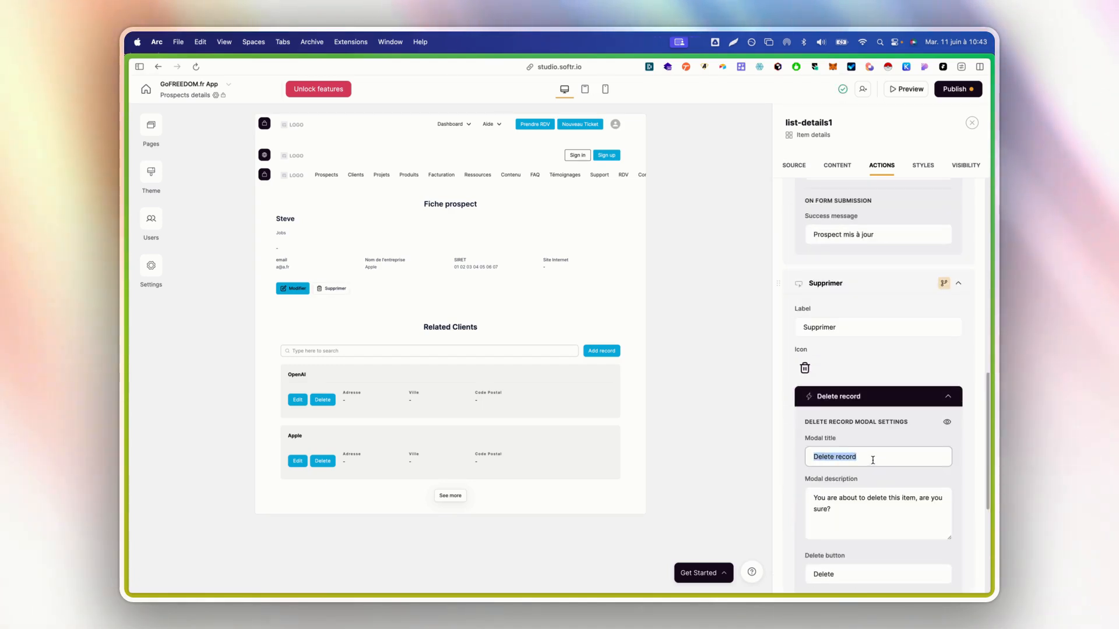
{"action": "type", "text": "Supprime"}
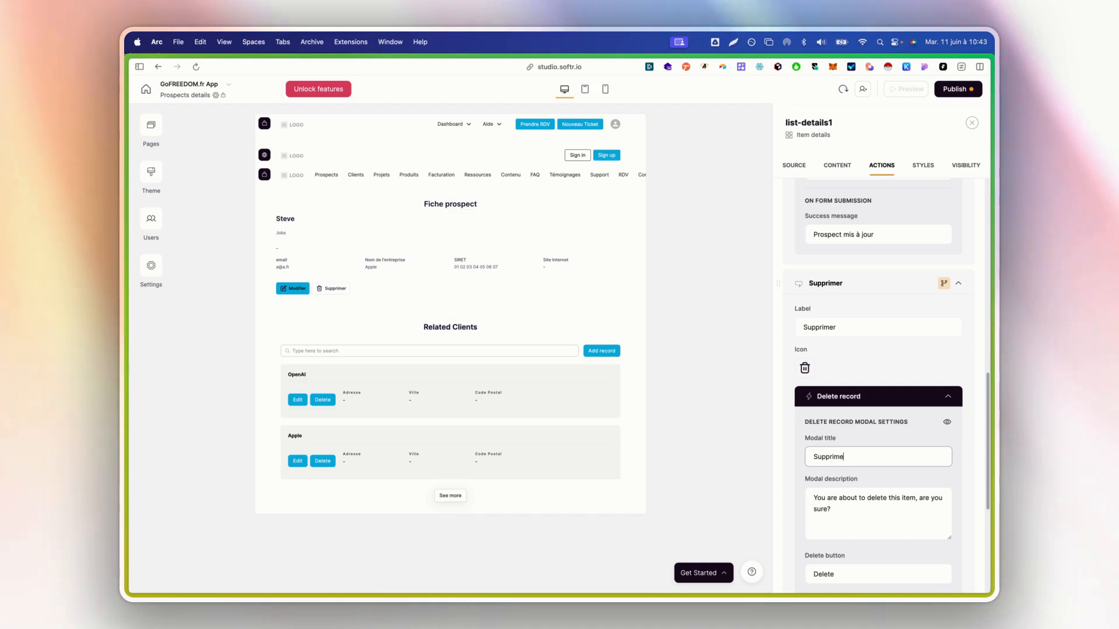
{"action": "type", "text": "r le prospect"}
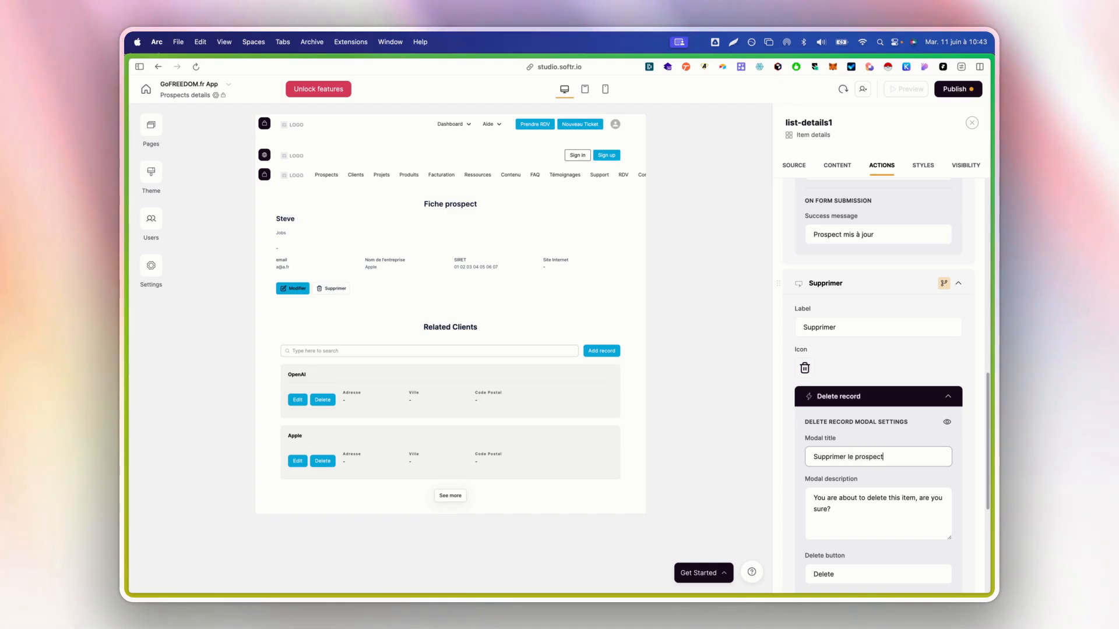
{"action": "type", "text": " ?"}
{"action": "scroll", "coordinate": [808, 424], "scroll_direction": "down", "scroll_amount": 2}
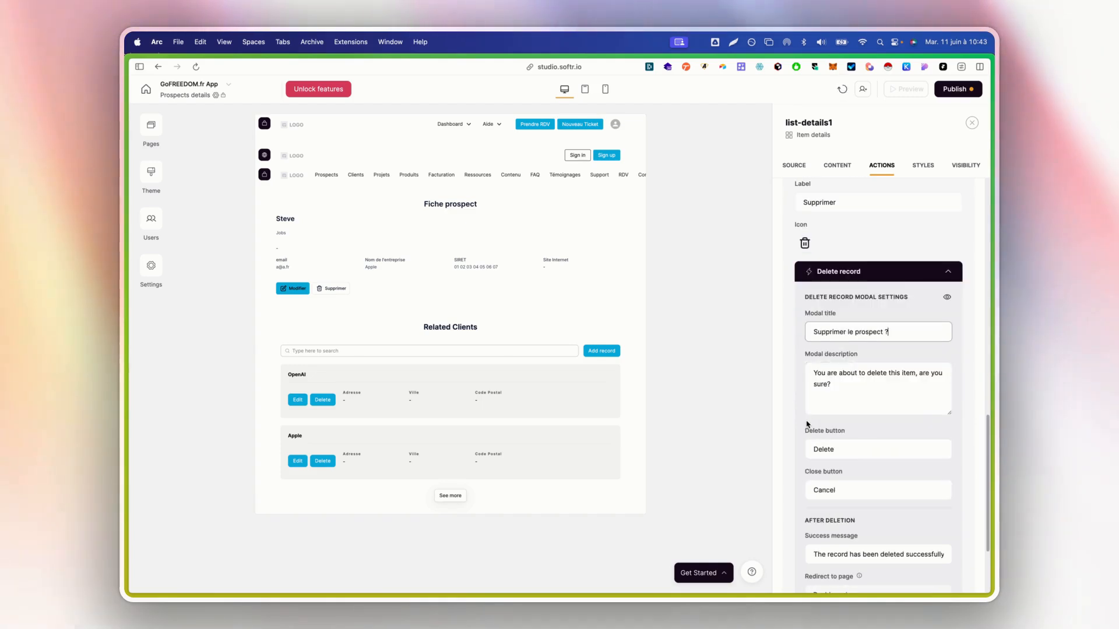
{"action": "double_click", "coordinate": [851, 383]}
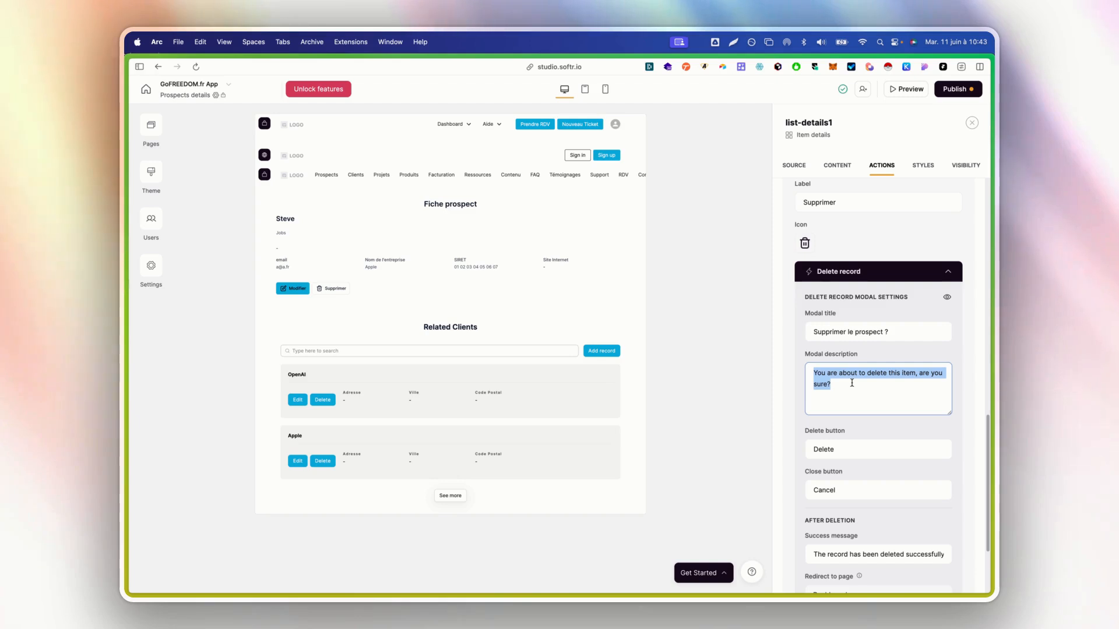
{"action": "type", "text": "Vous al"}
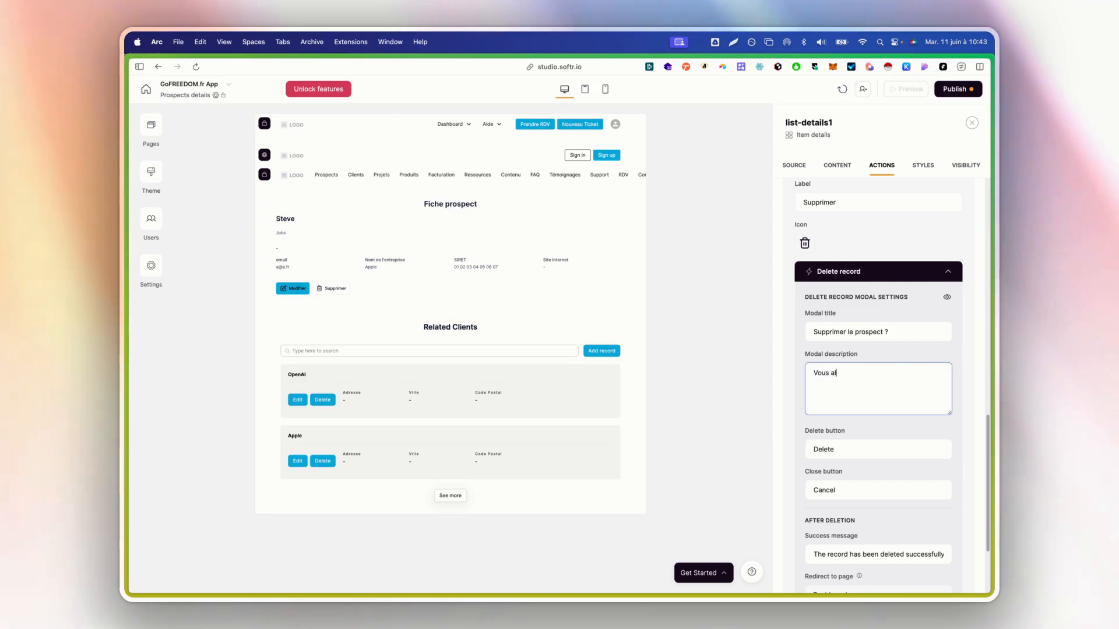
{"action": "type", "text": "lez sup"}
{"action": "type", "text": "primer le prospec"}
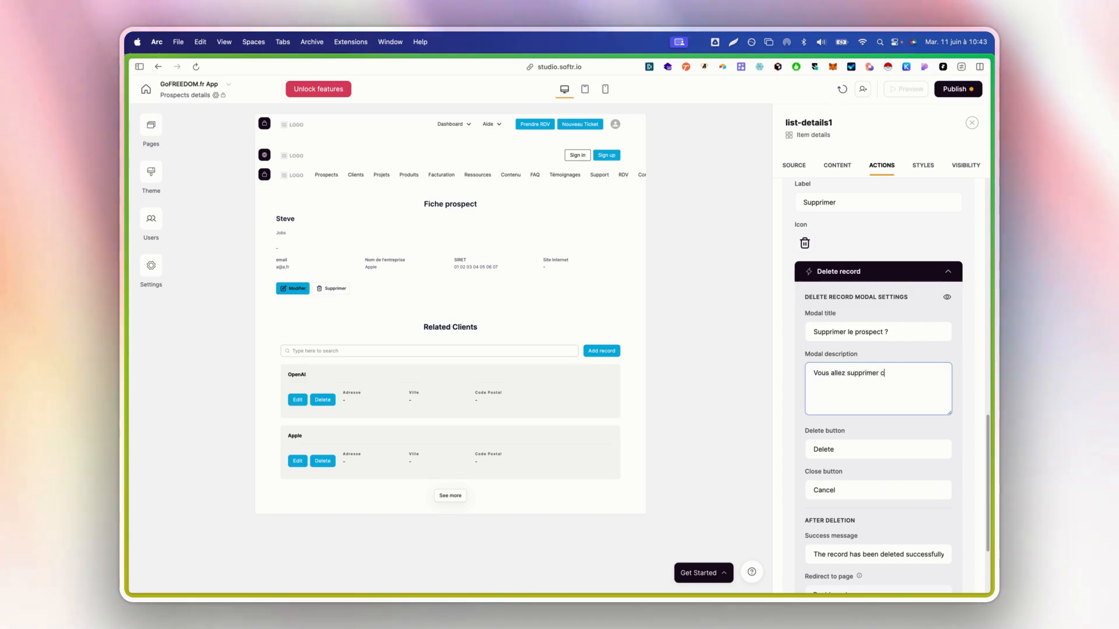
{"action": "key", "text": "BackSpace"}
{"action": "type", "text": "le prospect ?"}
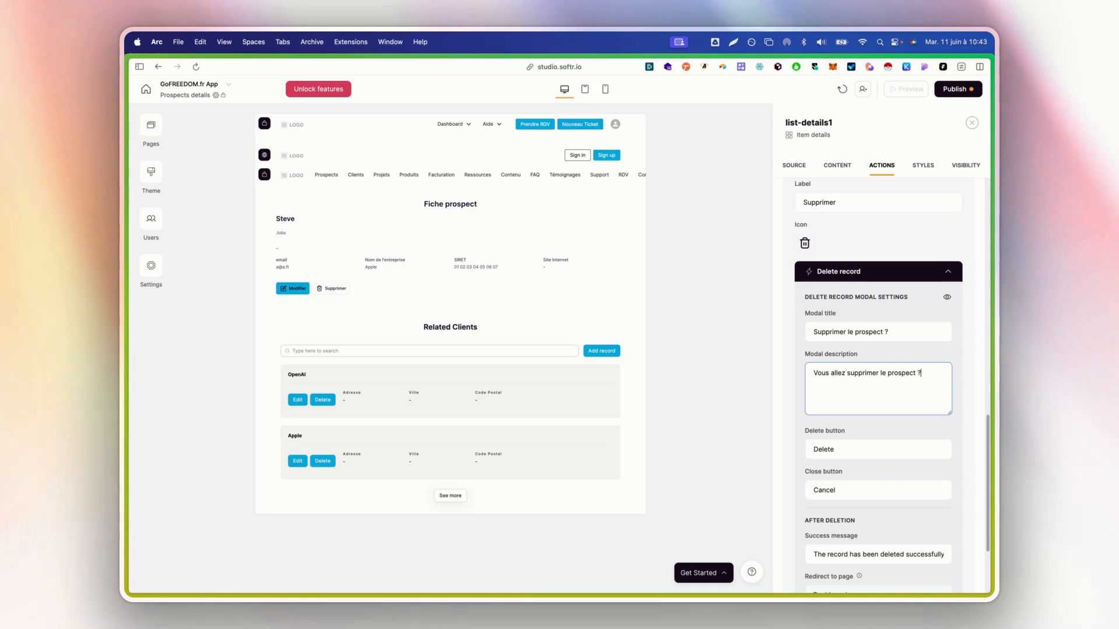
{"action": "key", "text": "BackSpace"}
{"action": "key", "text": "BackSpace"}
{"action": "type", "text": ", é"}
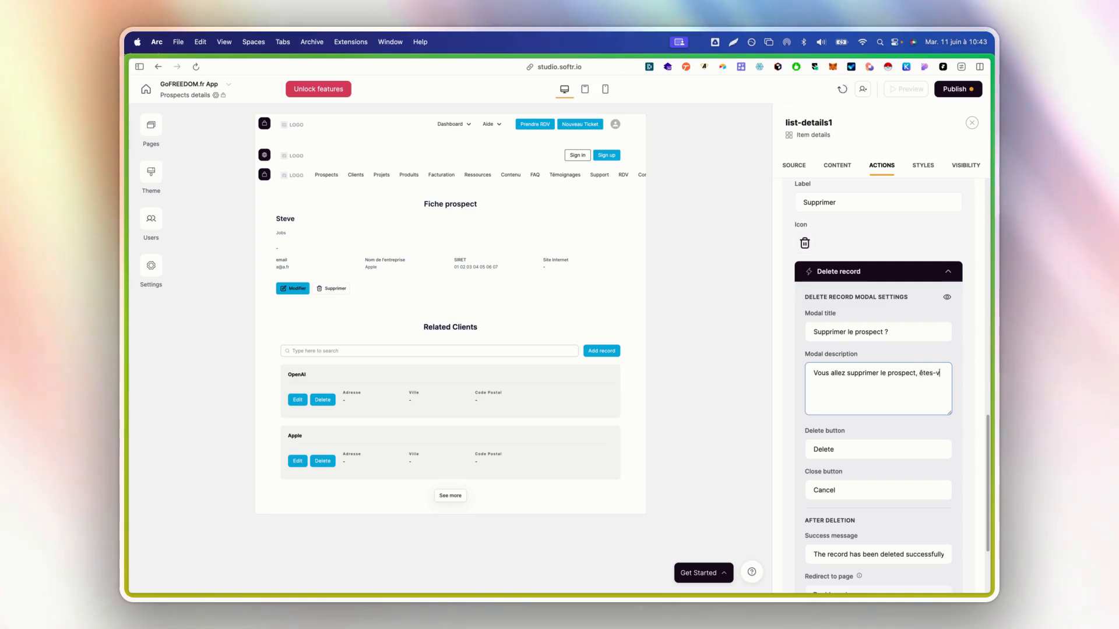
{"action": "type", "text": "tes-vous s"}
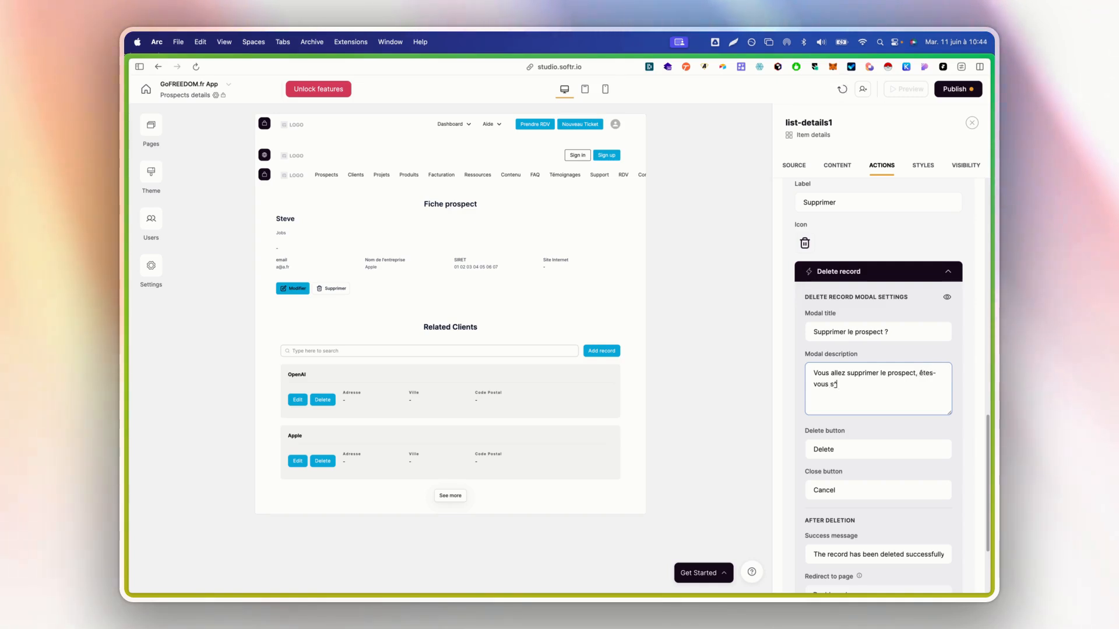
{"action": "type", "text": "ûr ?"}
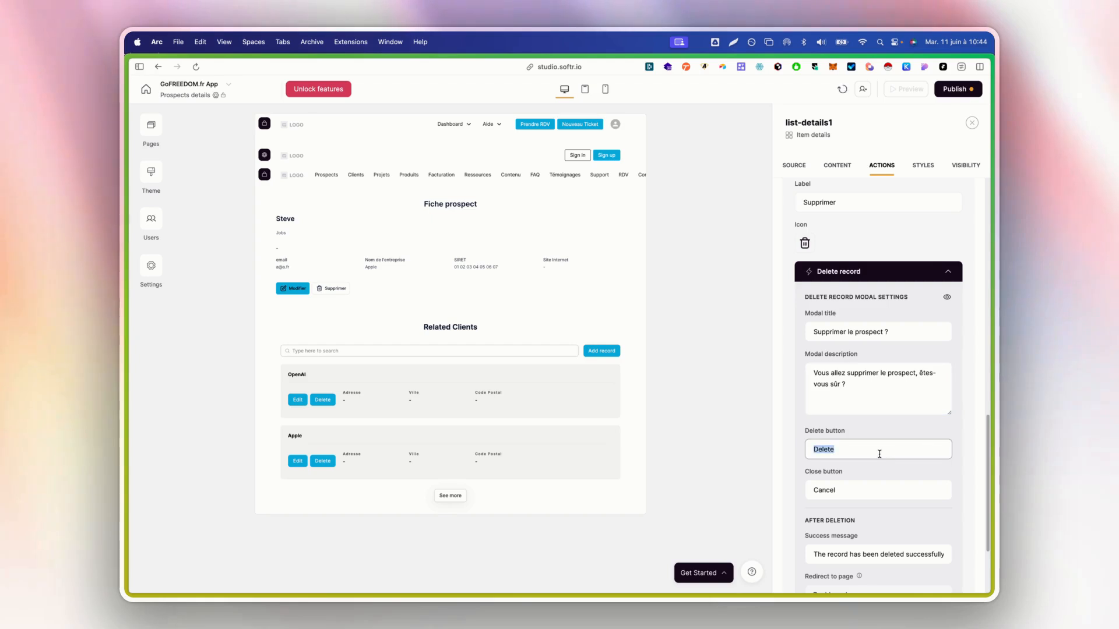
{"action": "type", "text": "Supprimer"}
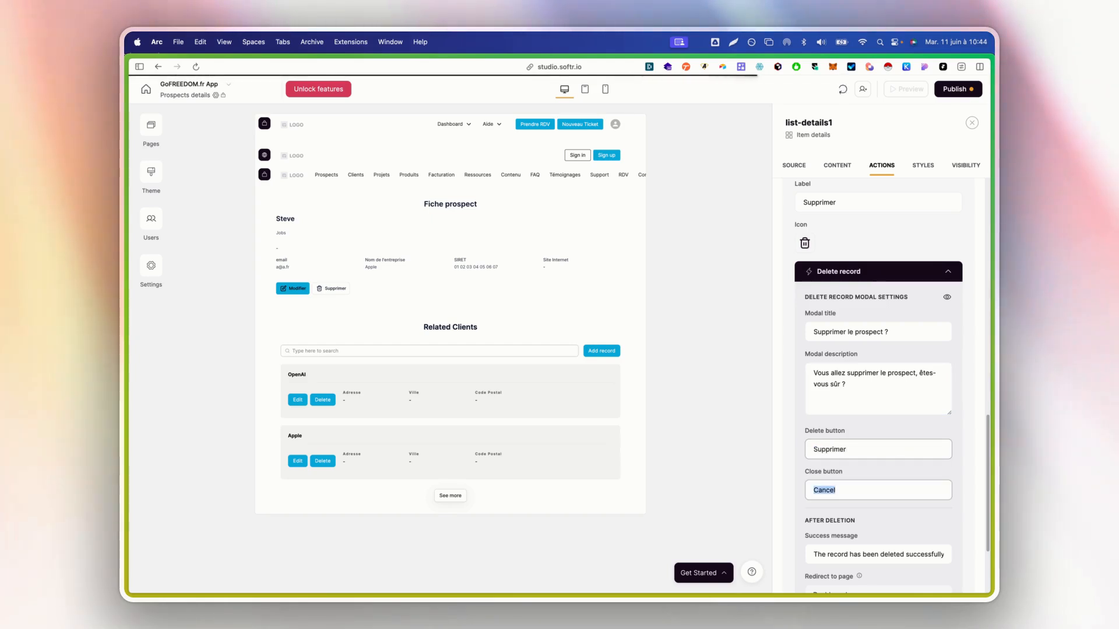
{"action": "type", "text": "Annuler"}
Set the success message to 'Le prospect a été supprimé' and keep Dashboard as redirect
{"action": "scroll", "coordinate": [879, 470], "scroll_direction": "down", "scroll_amount": 3}
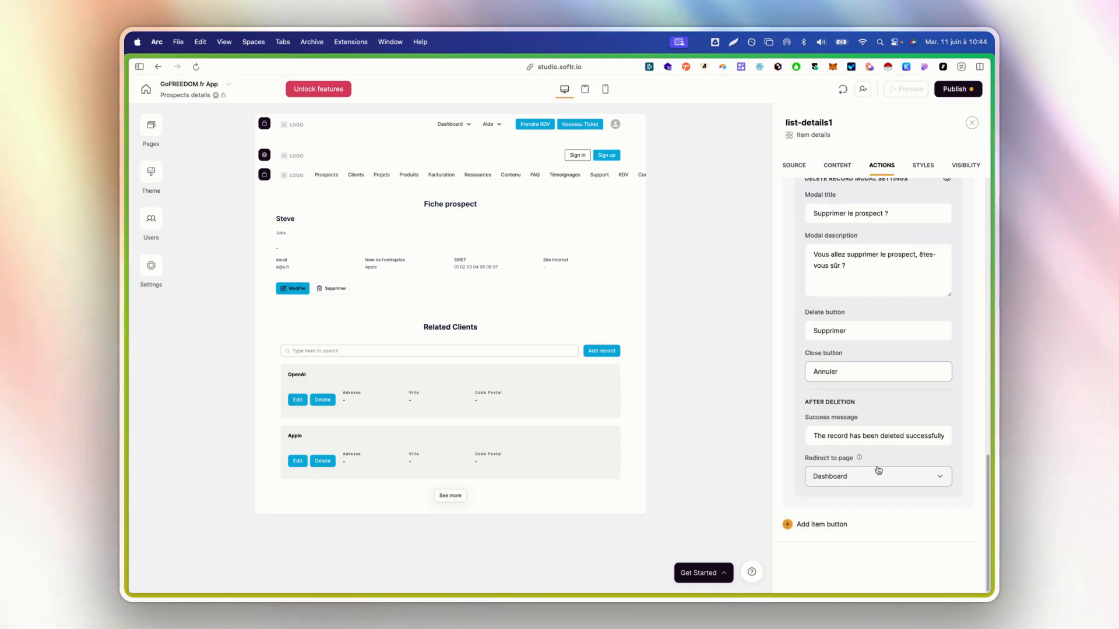
{"action": "triple_click", "coordinate": [887, 436]}
{"action": "type", "text": "Le proe"}
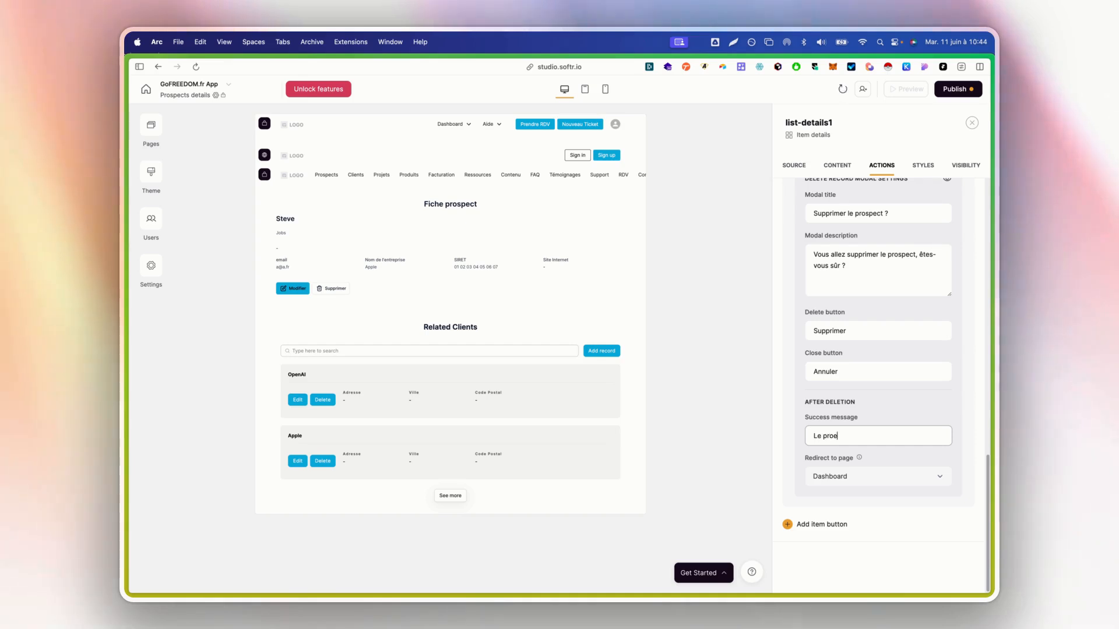
{"action": "key", "text": "BackSpace"}
{"action": "type", "text": "spect a é"}
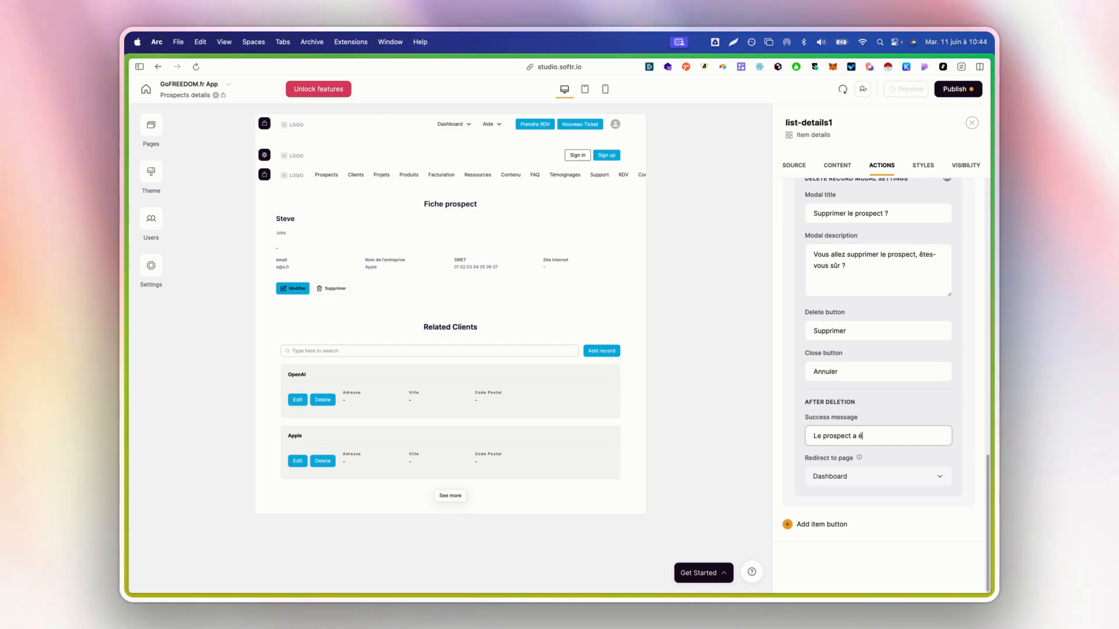
{"action": "type", "text": "té supprimé"}
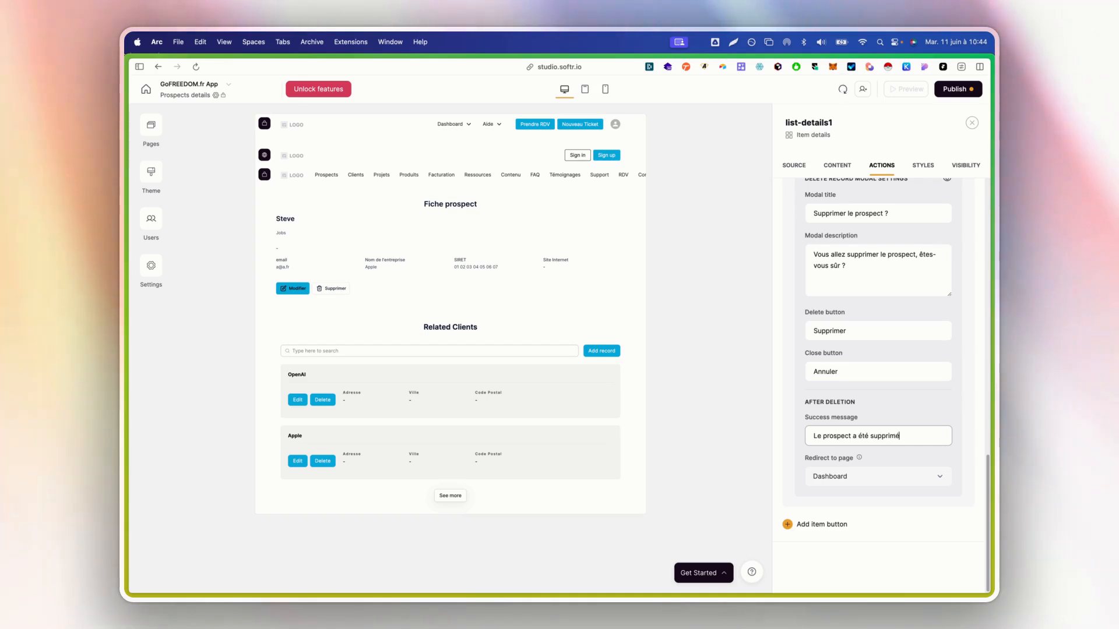
{"action": "left_click", "coordinate": [856, 476]}
{"action": "scroll", "coordinate": [856, 436], "scroll_direction": "up", "scroll_amount": 1}
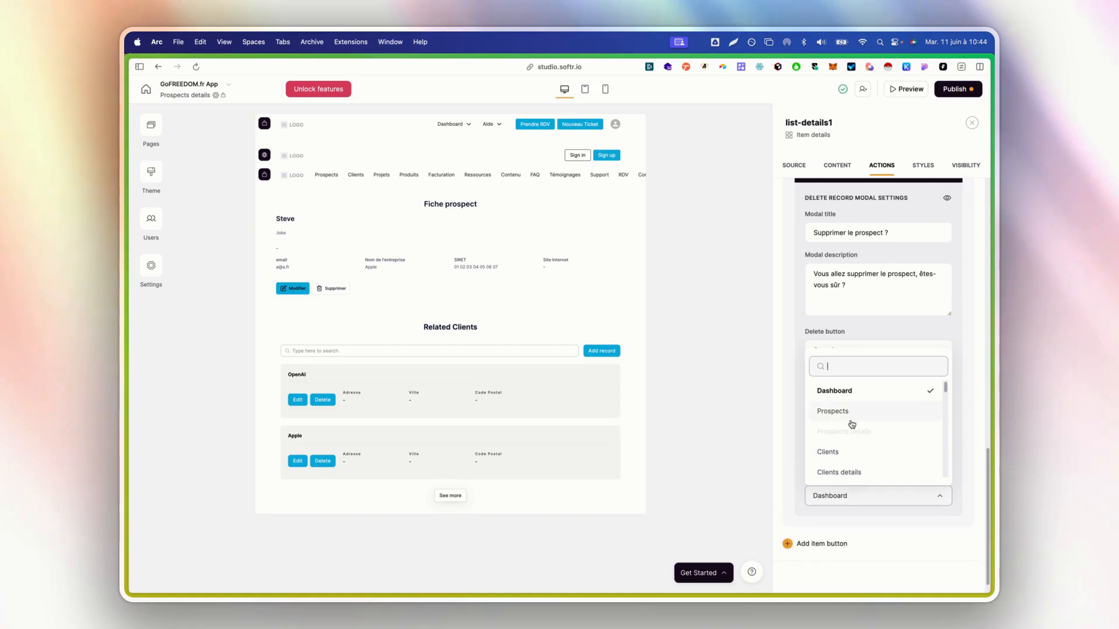
{"action": "scroll", "coordinate": [854, 436], "scroll_direction": "down", "scroll_amount": 5}
{"action": "left_click", "coordinate": [857, 494]}
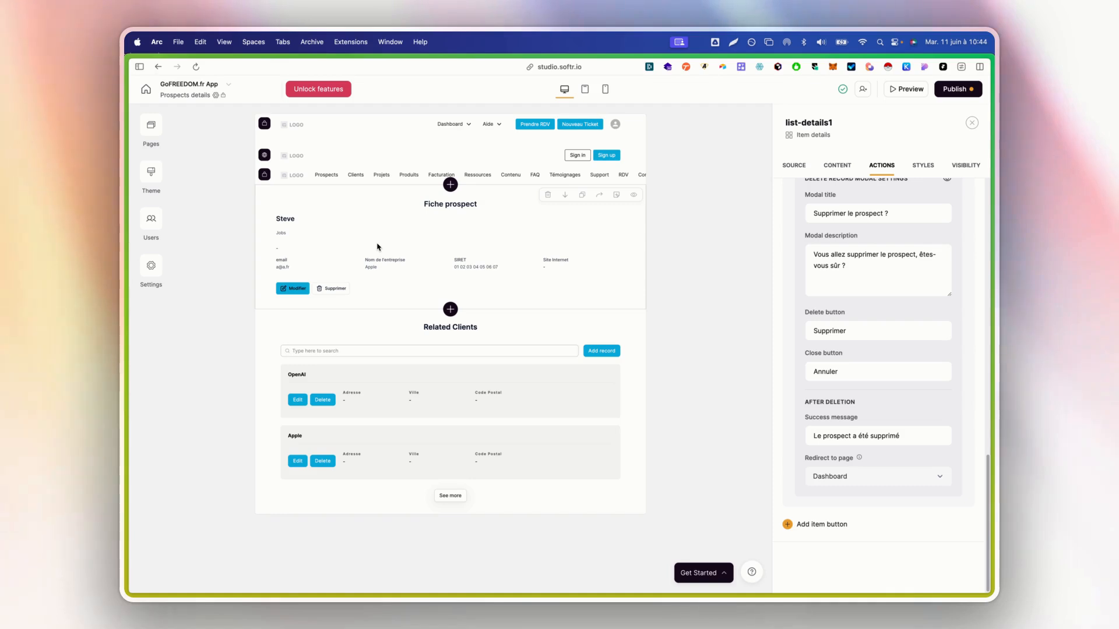
Review the Modifier button's visibility, collapse its settings, and switch to the Fiche prospect block styles
{"action": "scroll", "coordinate": [947, 420], "scroll_direction": "up", "scroll_amount": 10}
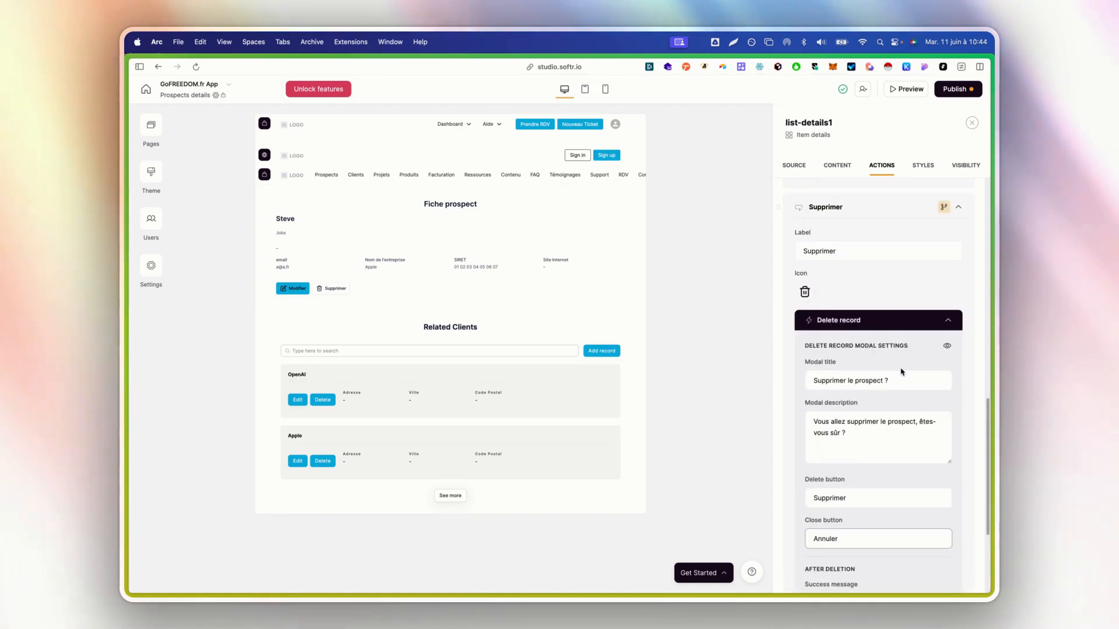
{"action": "scroll", "coordinate": [882, 366], "scroll_direction": "up", "scroll_amount": 5}
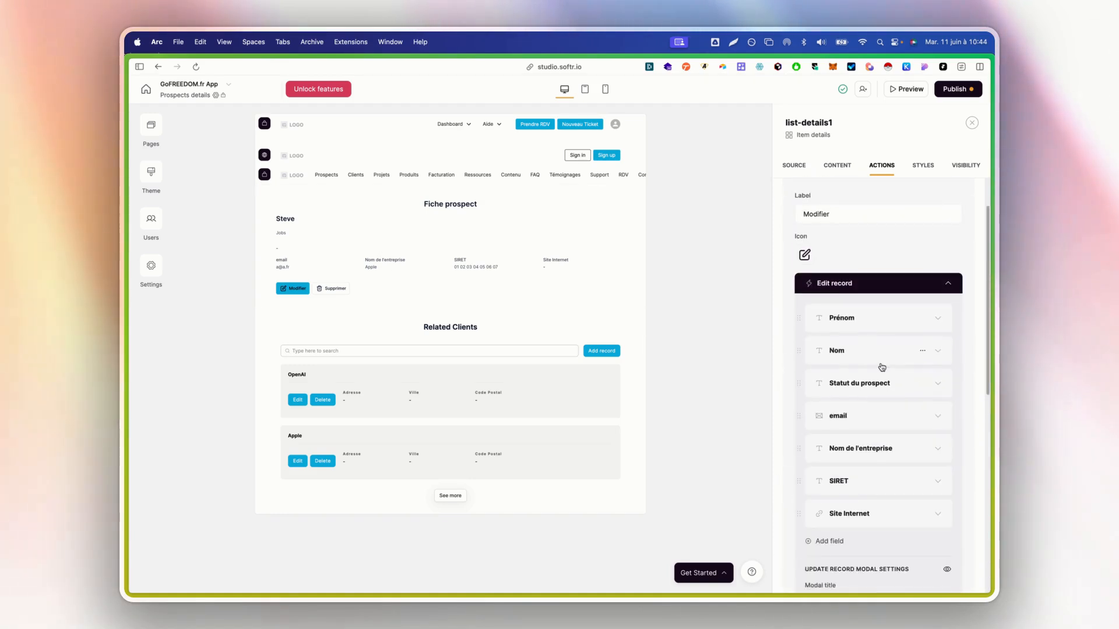
{"action": "left_click", "coordinate": [866, 346]}
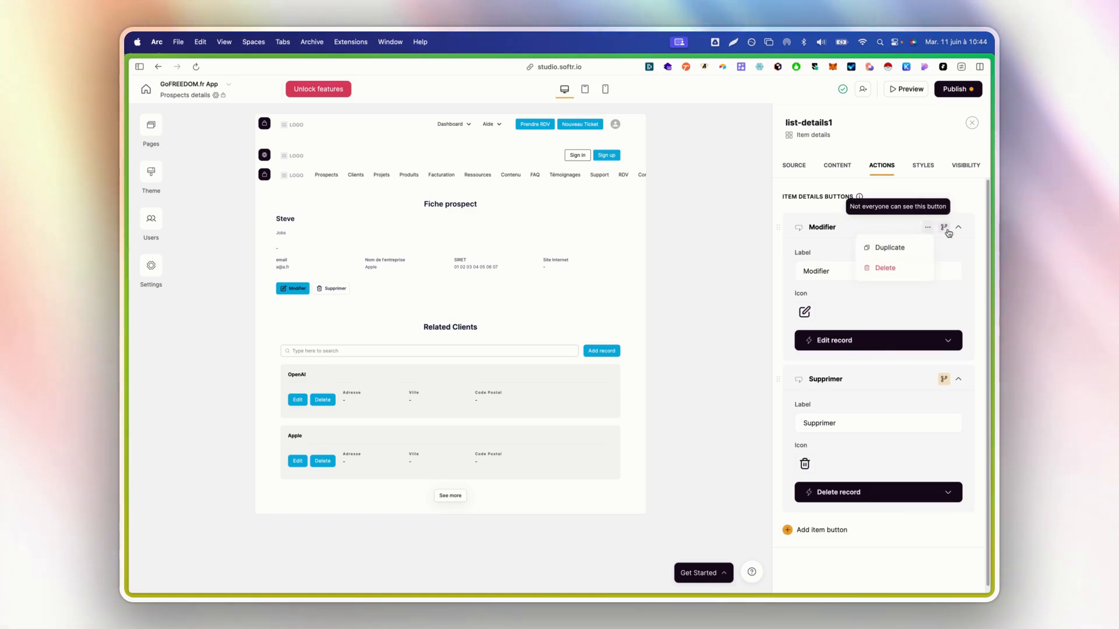
{"action": "left_click", "coordinate": [946, 229]}
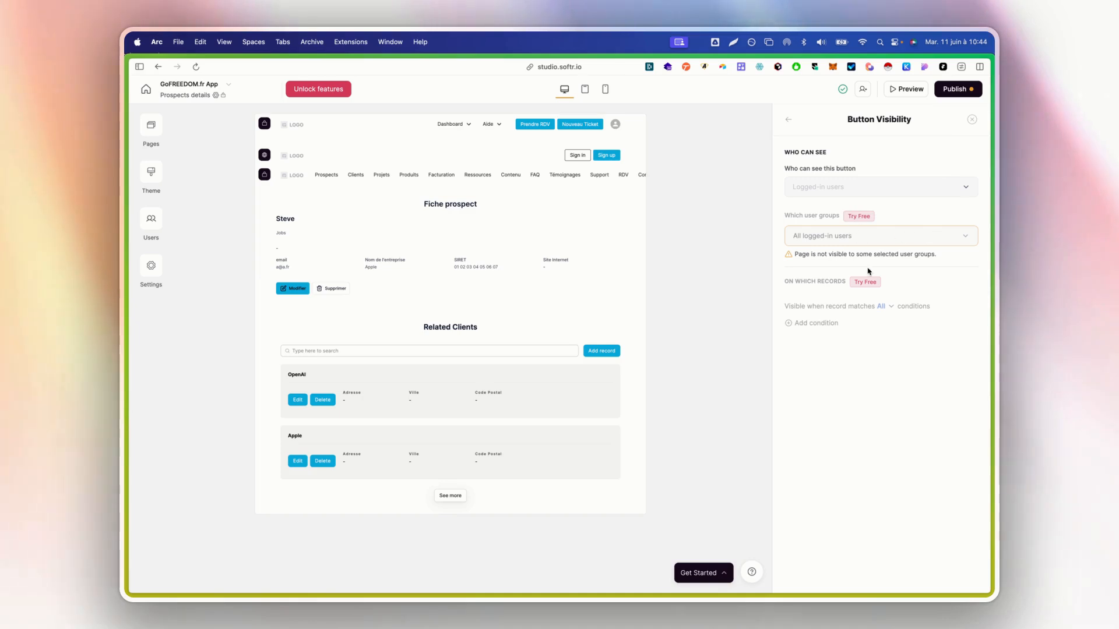
{"action": "left_click", "coordinate": [791, 121]}
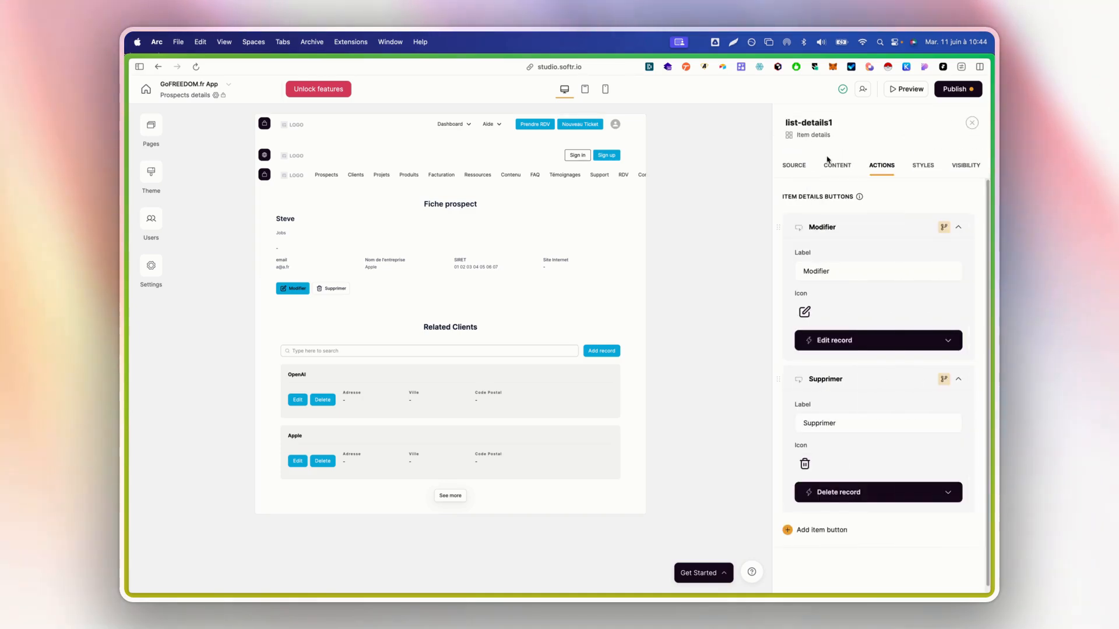
{"action": "left_click", "coordinate": [868, 221]}
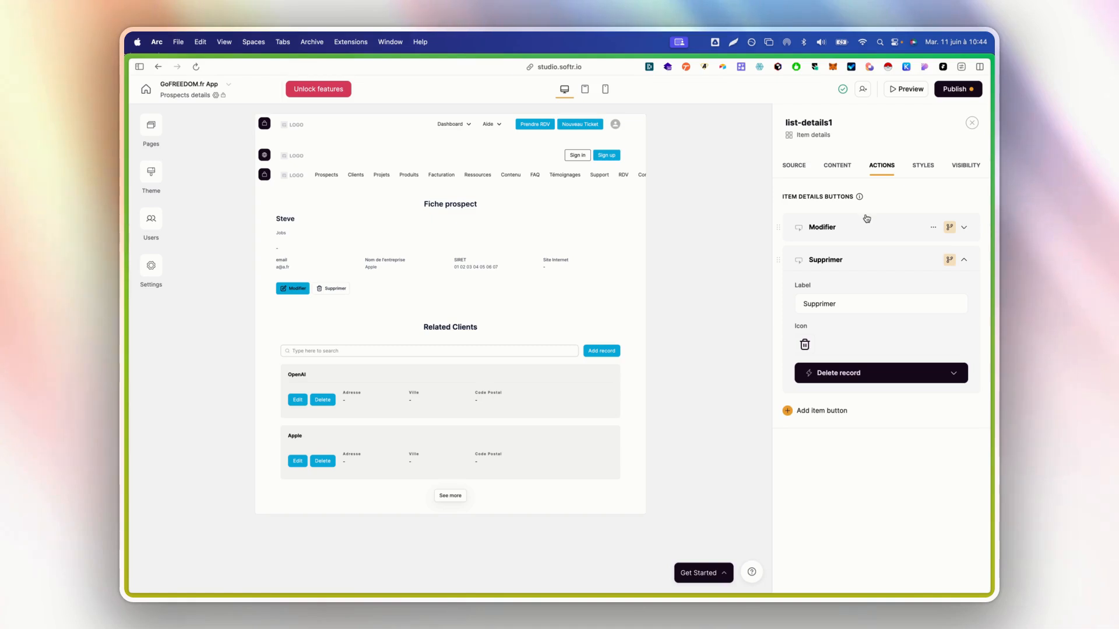
{"action": "left_click", "coordinate": [920, 167]}
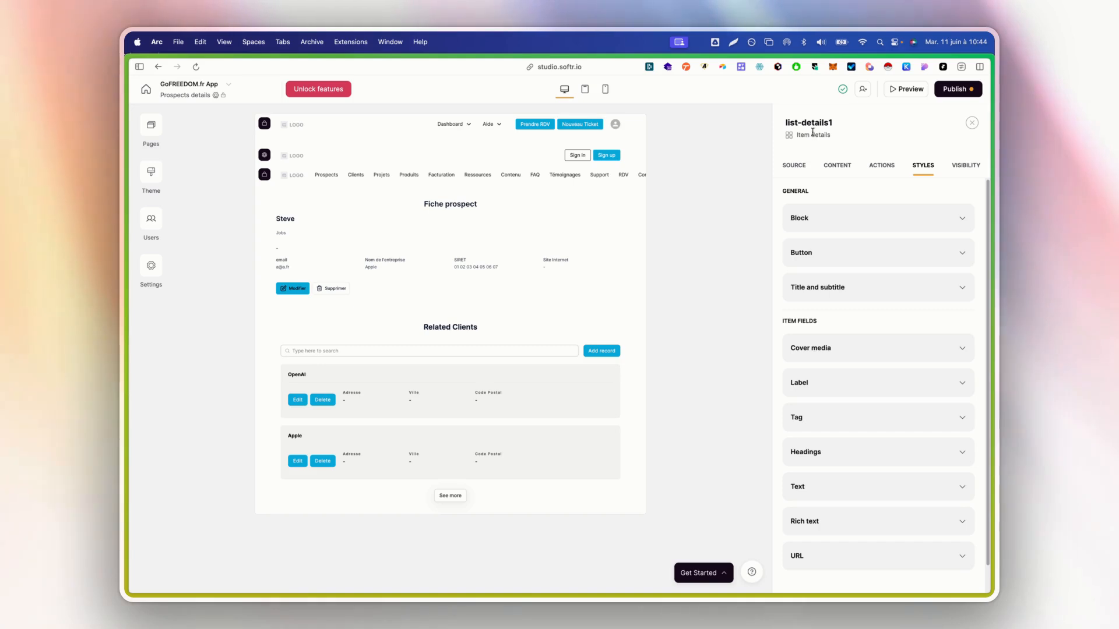
Try a container on the card, then set the primary button text colour to white #FFFFFF
{"action": "left_click", "coordinate": [837, 218]}
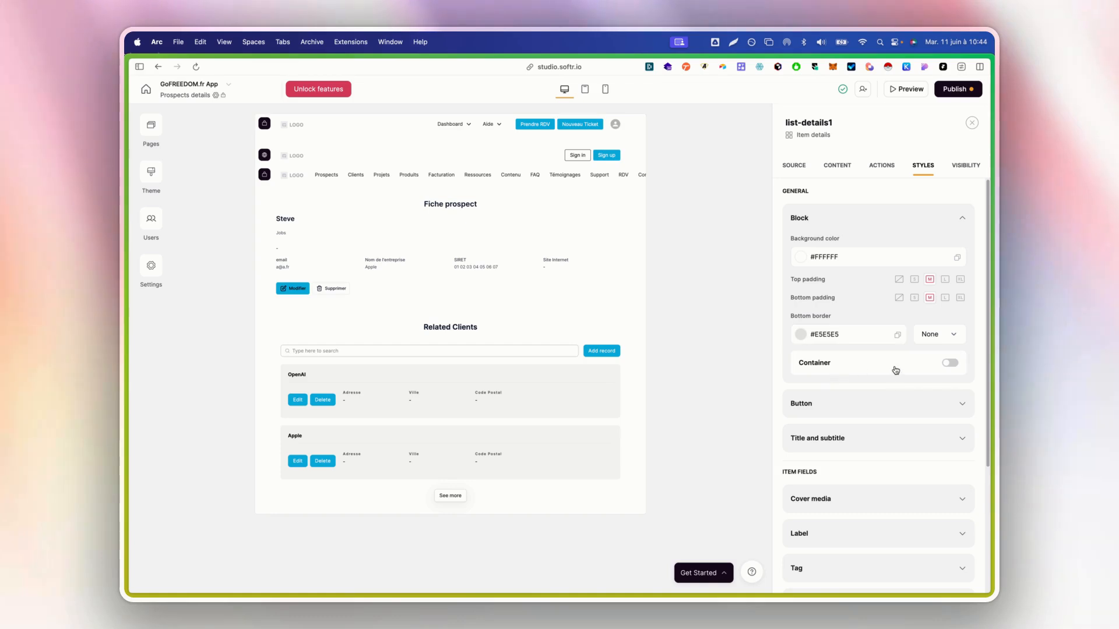
{"action": "left_click", "coordinate": [946, 364]}
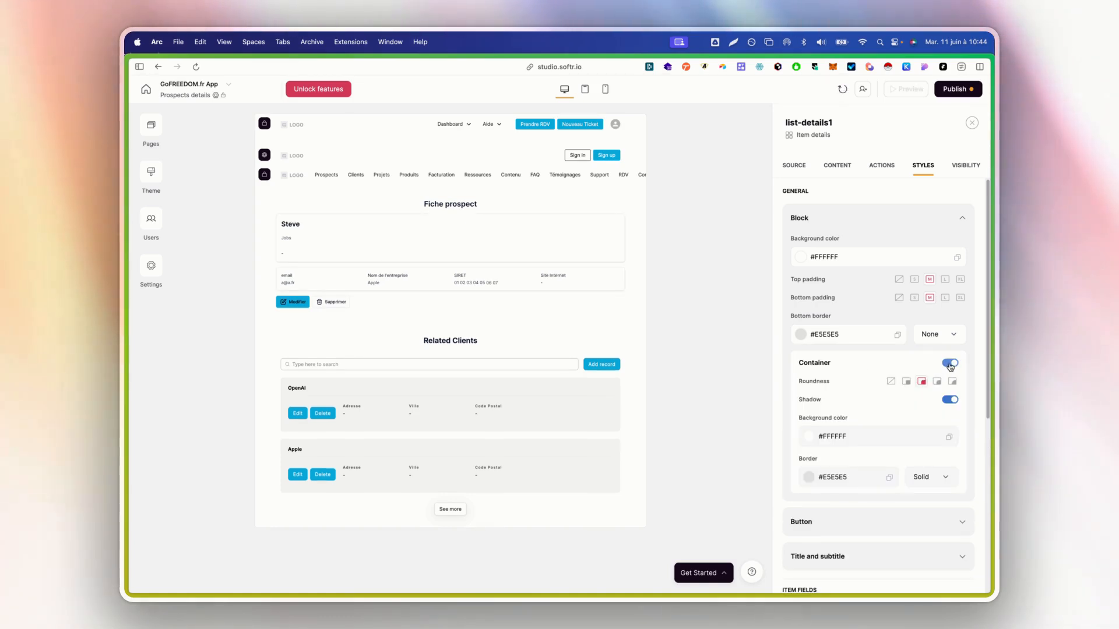
{"action": "left_click", "coordinate": [950, 364]}
{"action": "left_click", "coordinate": [885, 408]}
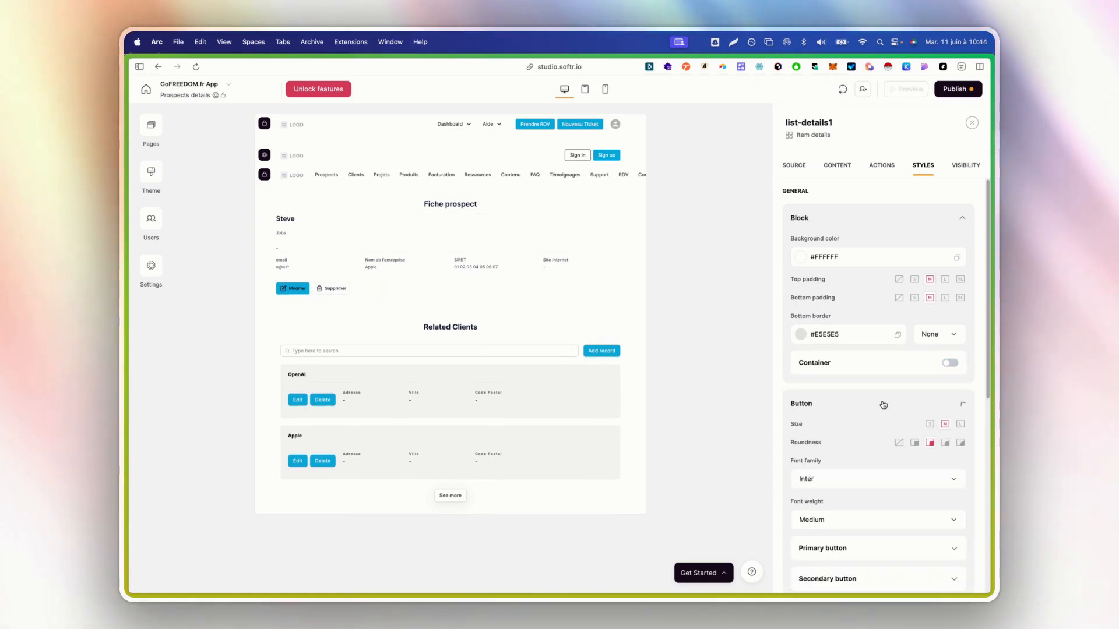
{"action": "scroll", "coordinate": [880, 402], "scroll_direction": "down", "scroll_amount": 3}
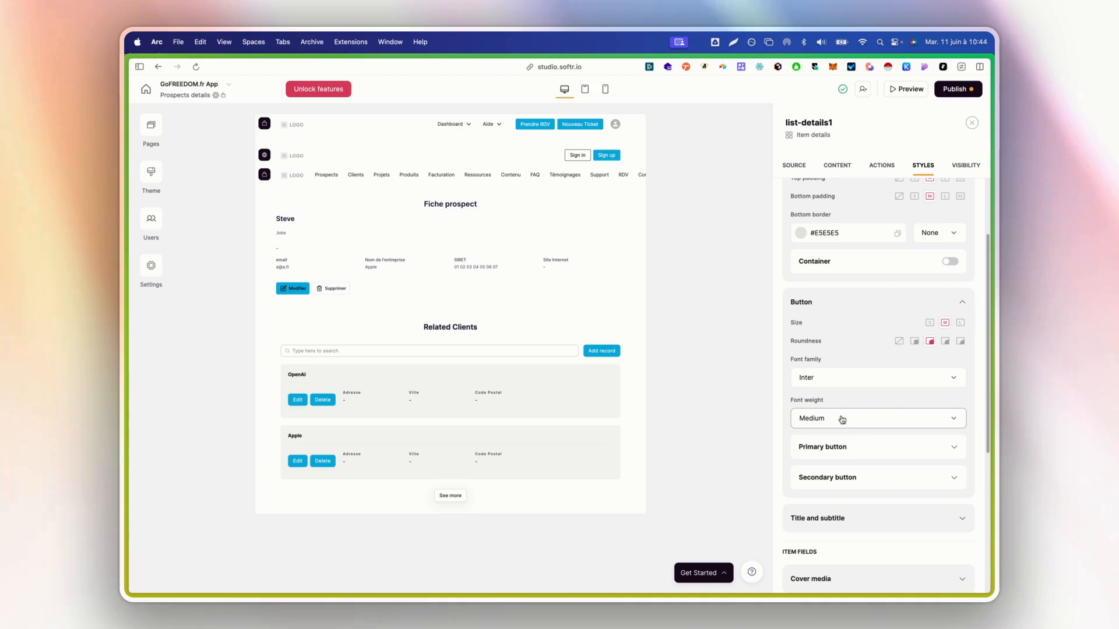
{"action": "left_click", "coordinate": [879, 446]}
{"action": "scroll", "coordinate": [880, 435], "scroll_direction": "down", "scroll_amount": 2}
{"action": "left_click", "coordinate": [811, 416]}
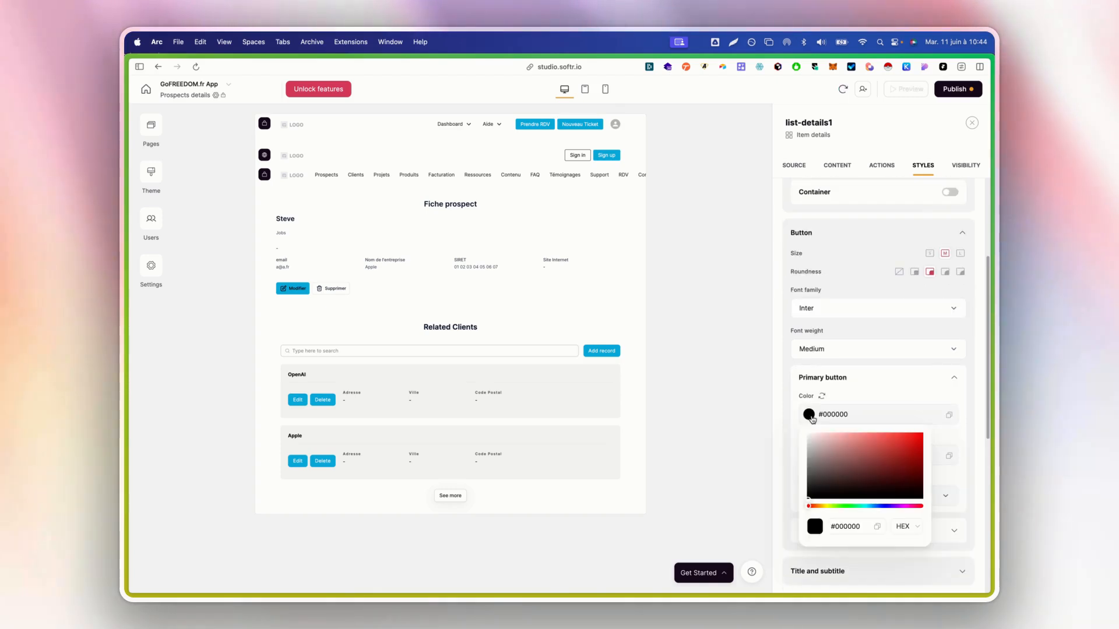
{"action": "left_click_drag", "start_coordinate": [820, 445], "coordinate": [745, 404]}
{"action": "left_click", "coordinate": [869, 387]}
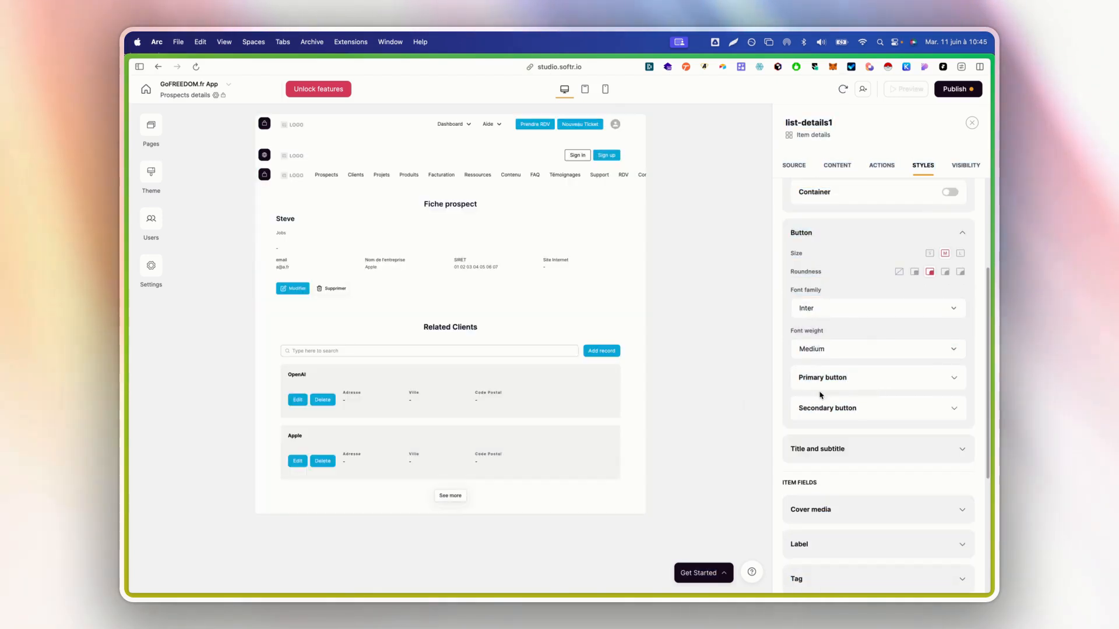
{"action": "left_click", "coordinate": [819, 390]}
Check the secondary button colours (#152237 text, #E5E5E5 border) and expand Title and subtitle styles
{"action": "scroll", "coordinate": [856, 434], "scroll_direction": "down", "scroll_amount": 3}
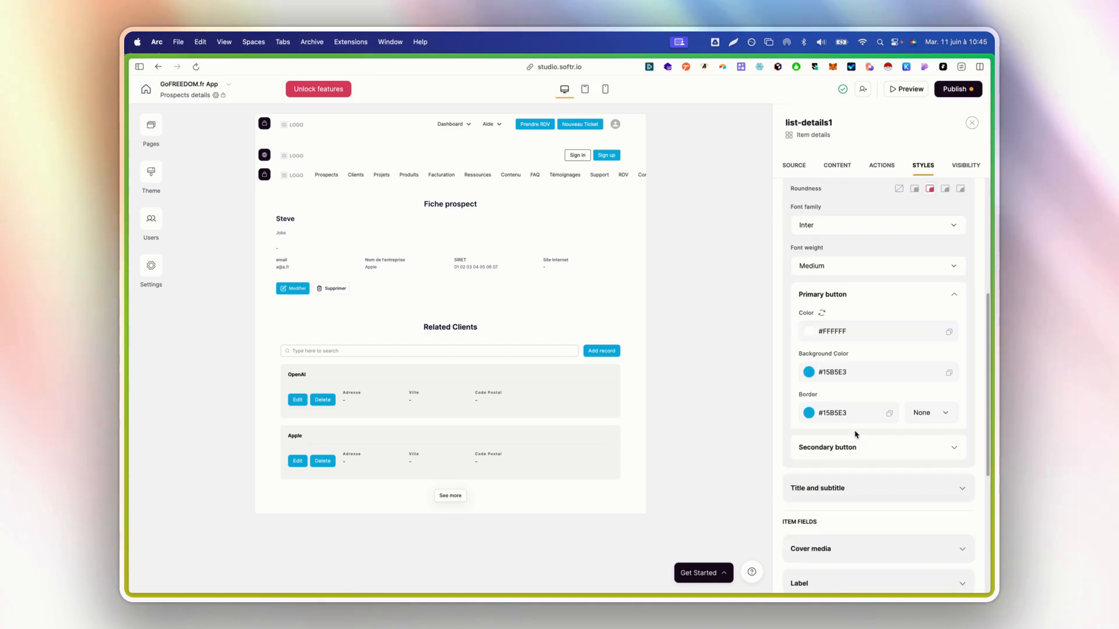
{"action": "left_click", "coordinate": [859, 448]}
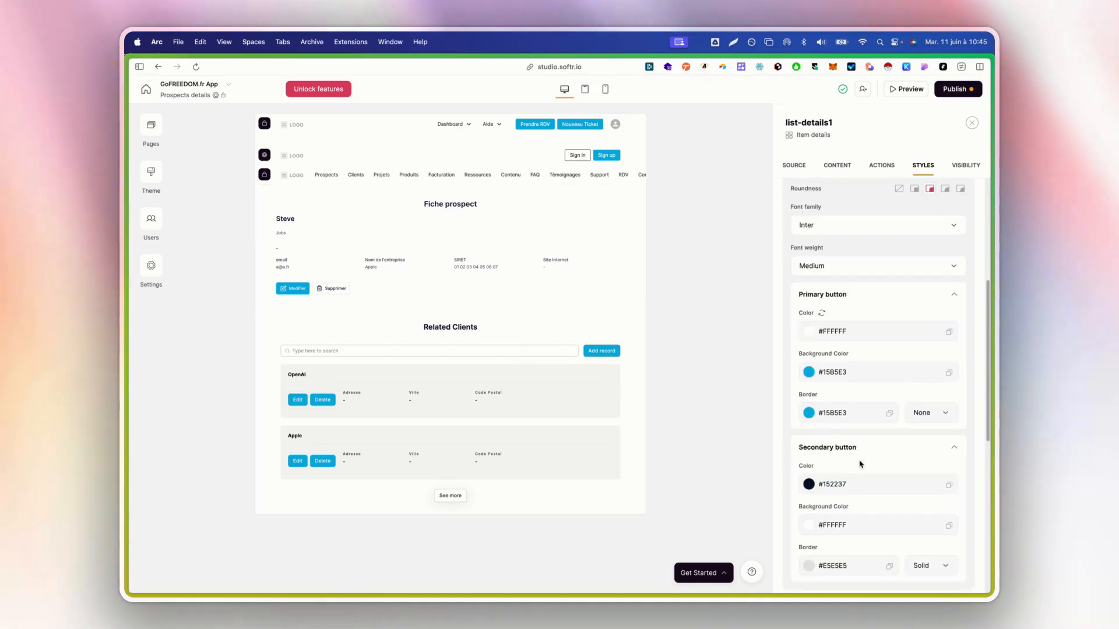
{"action": "scroll", "coordinate": [859, 464], "scroll_direction": "down", "scroll_amount": 1}
{"action": "left_click", "coordinate": [810, 465]}
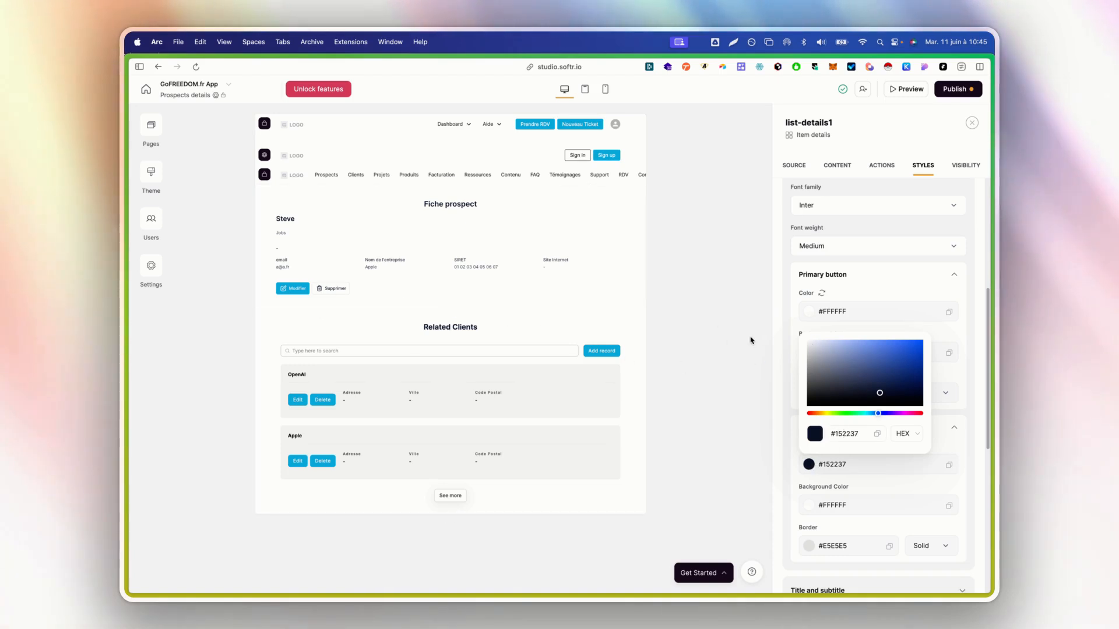
{"action": "left_click", "coordinate": [782, 320]}
{"action": "scroll", "coordinate": [866, 434], "scroll_direction": "down", "scroll_amount": 5}
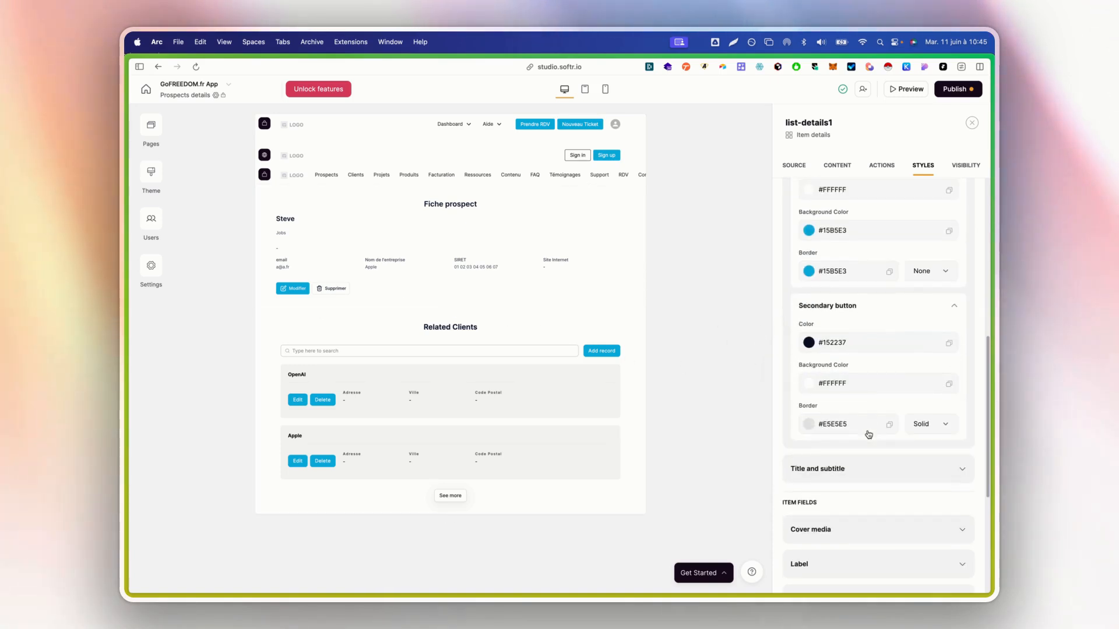
{"action": "left_click", "coordinate": [868, 438]}
{"action": "scroll", "coordinate": [866, 434], "scroll_direction": "down", "scroll_amount": 1}
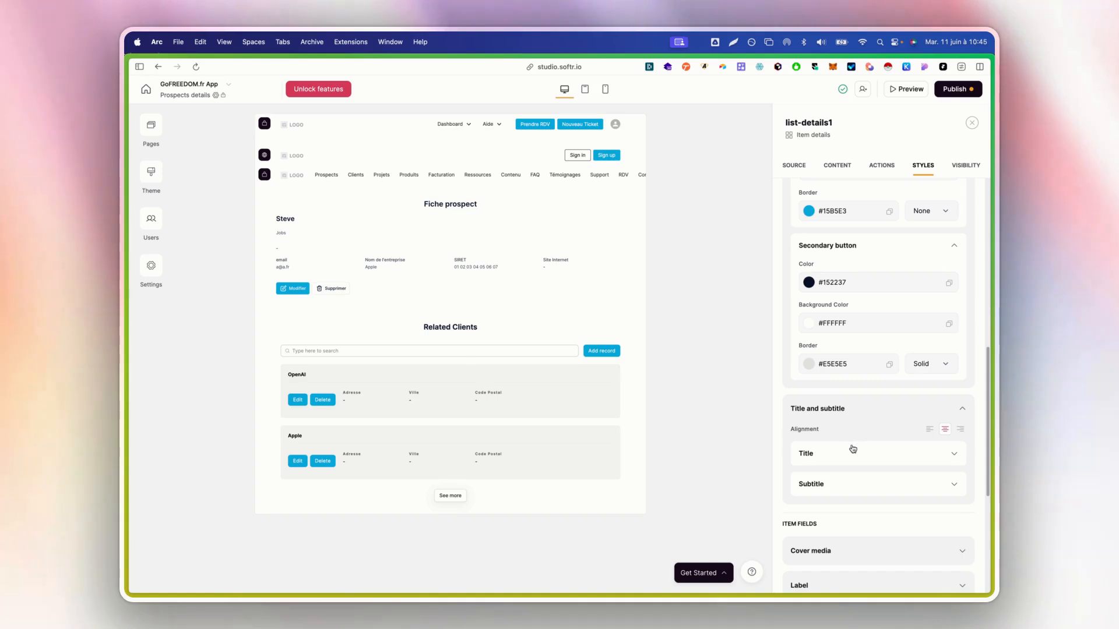
Look over the title and cover media styles, then set the field label size to L
{"action": "left_click", "coordinate": [906, 452]}
{"action": "scroll", "coordinate": [862, 460], "scroll_direction": "down", "scroll_amount": 3}
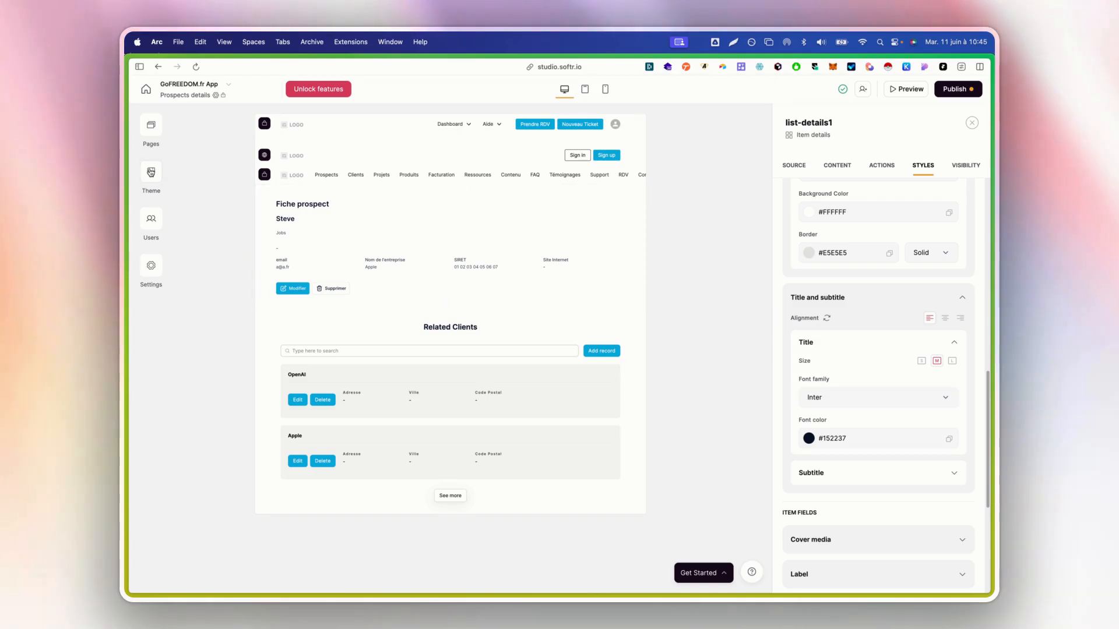
{"action": "left_click", "coordinate": [848, 342]}
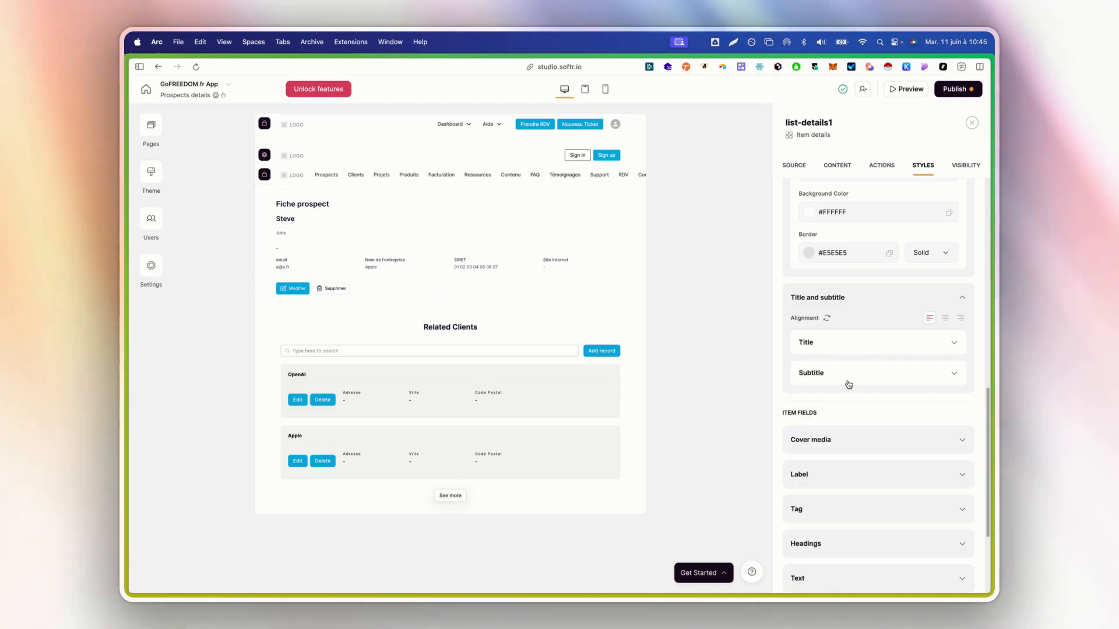
{"action": "scroll", "coordinate": [849, 382], "scroll_direction": "down", "scroll_amount": 2}
{"action": "left_click", "coordinate": [855, 359]}
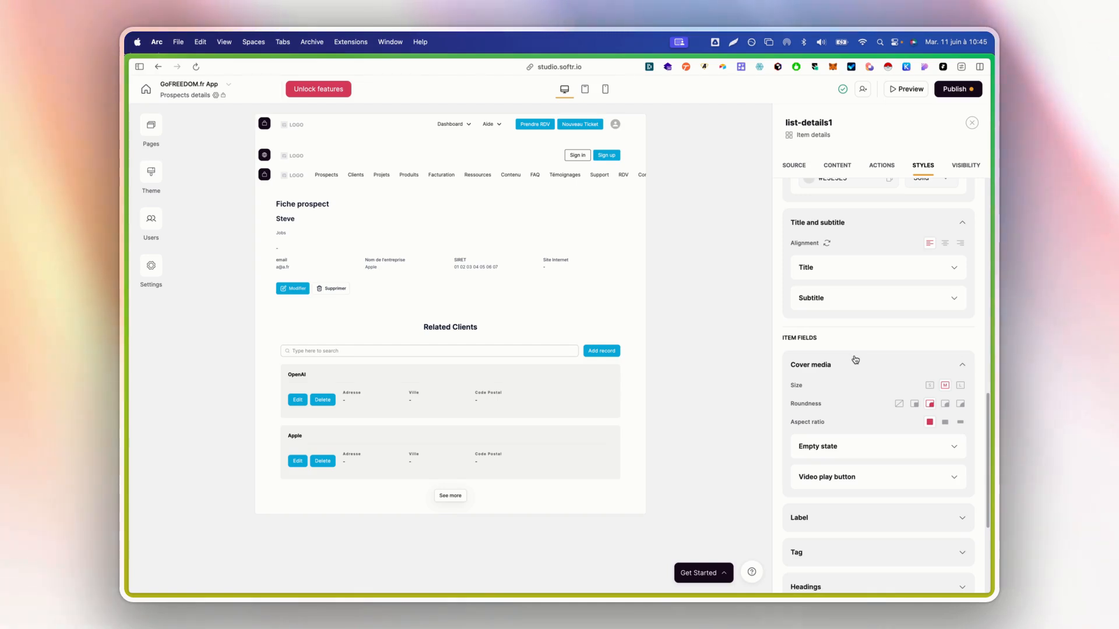
{"action": "left_click", "coordinate": [854, 360]}
{"action": "scroll", "coordinate": [851, 349], "scroll_direction": "down", "scroll_amount": 2}
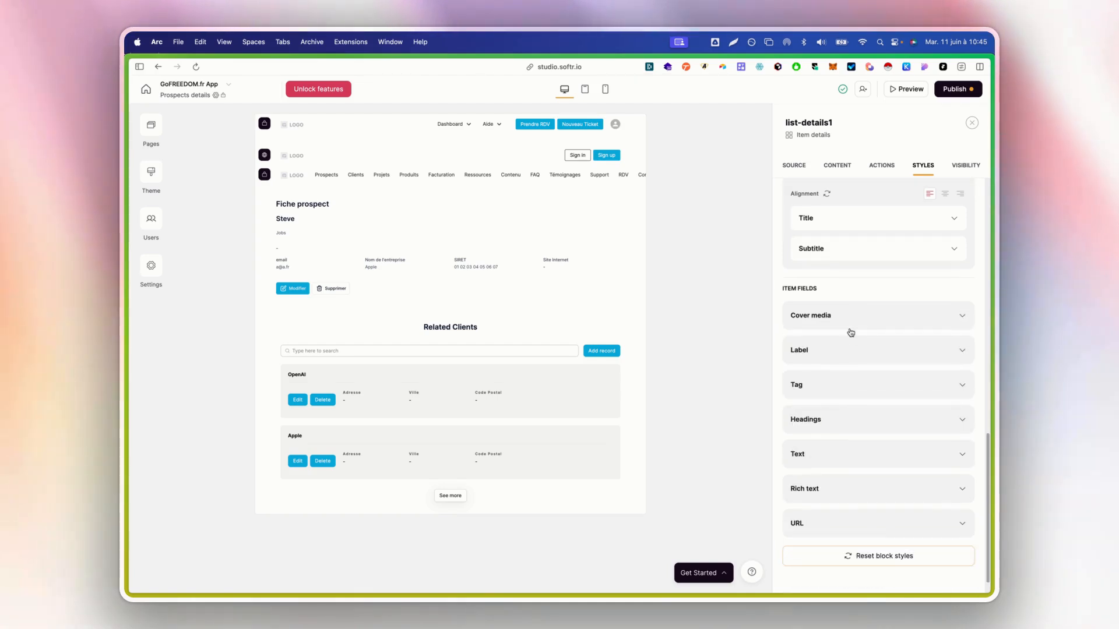
{"action": "left_click", "coordinate": [854, 350]}
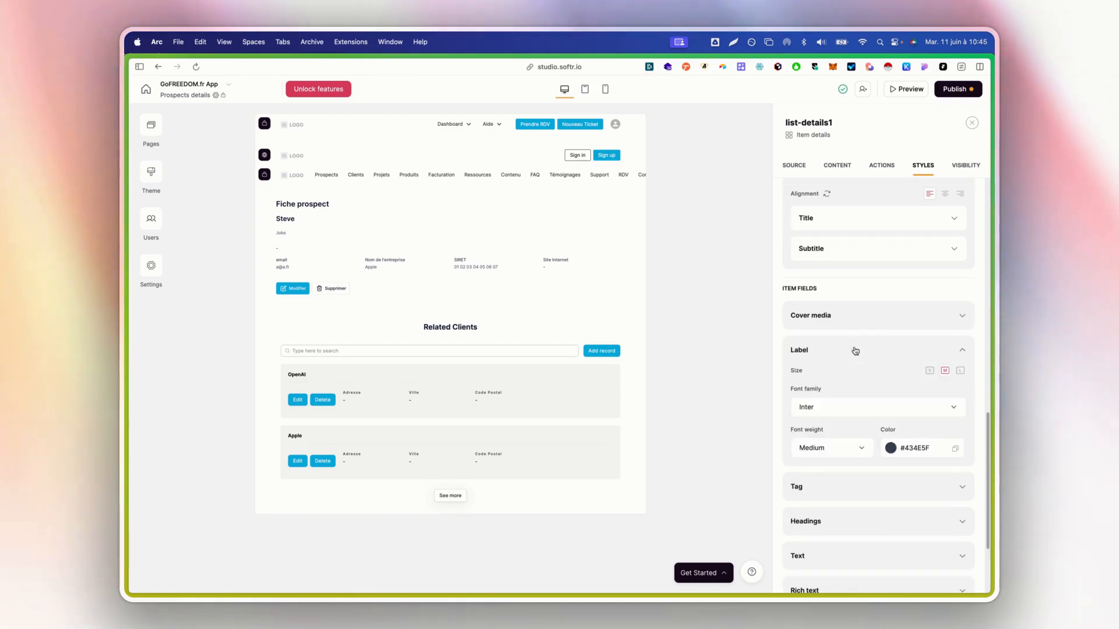
{"action": "left_click", "coordinate": [929, 370]}
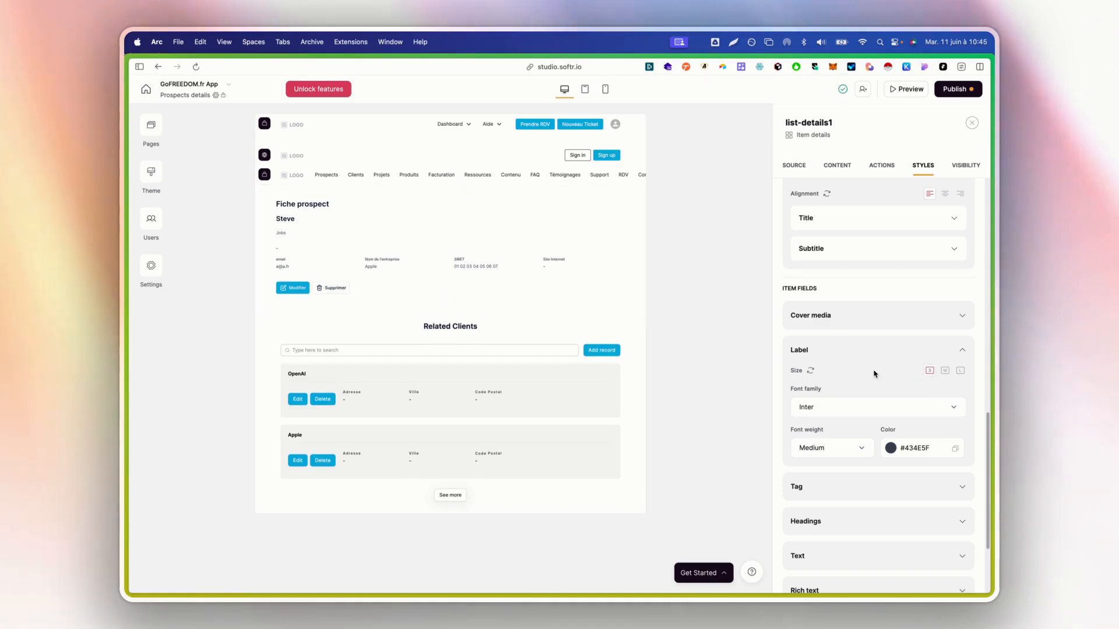
{"action": "left_click", "coordinate": [942, 374]}
{"action": "left_click", "coordinate": [959, 372]}
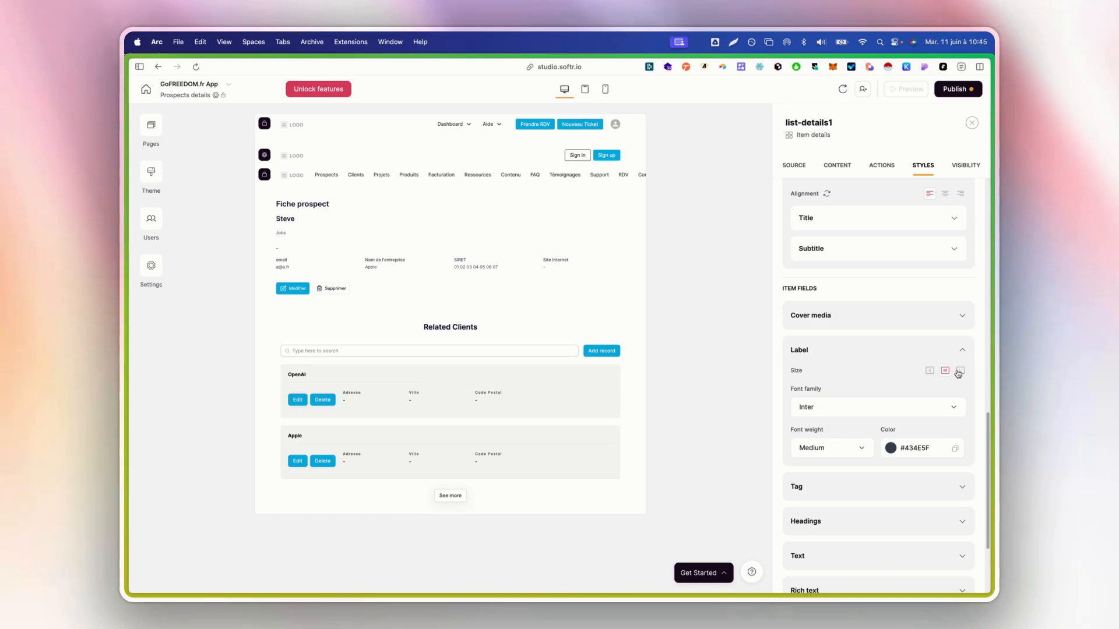
{"action": "scroll", "coordinate": [874, 373], "scroll_direction": "down", "scroll_amount": 5}
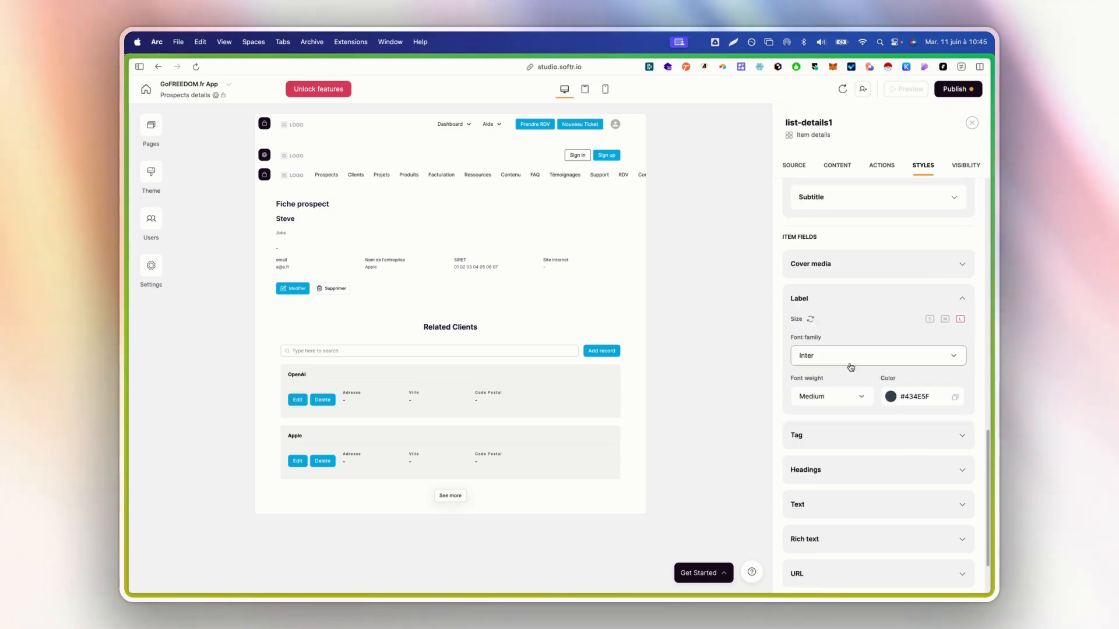
{"action": "scroll", "coordinate": [844, 399], "scroll_direction": "up", "scroll_amount": 15}
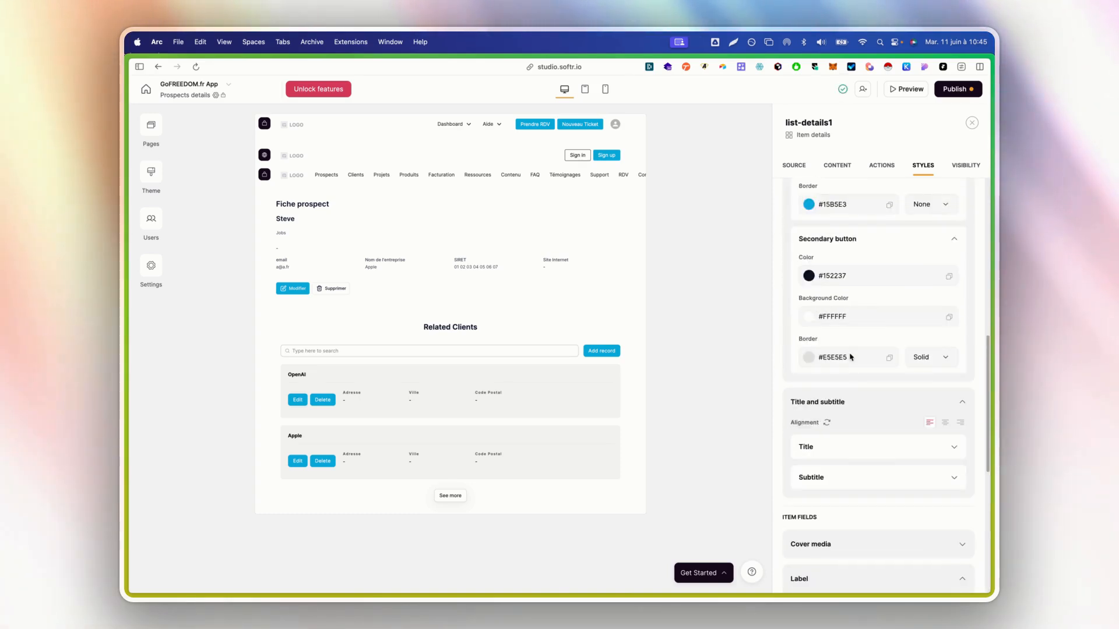
Review the details block's buttons, content and source settings, then go to the Prospects page
{"action": "left_click", "coordinate": [891, 169]}
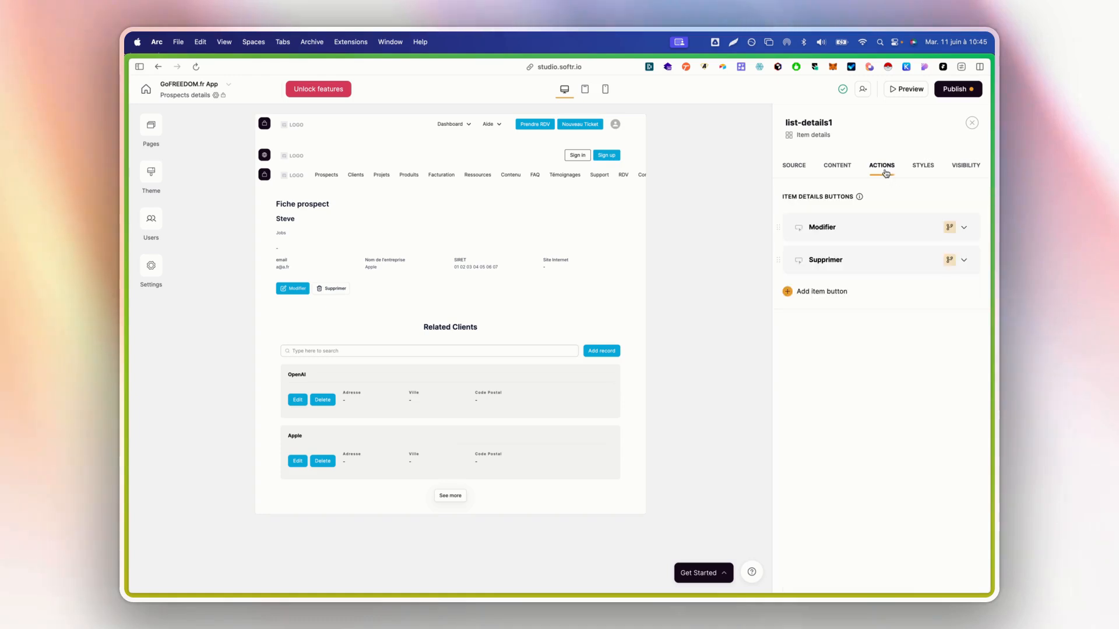
{"action": "left_click", "coordinate": [849, 167]}
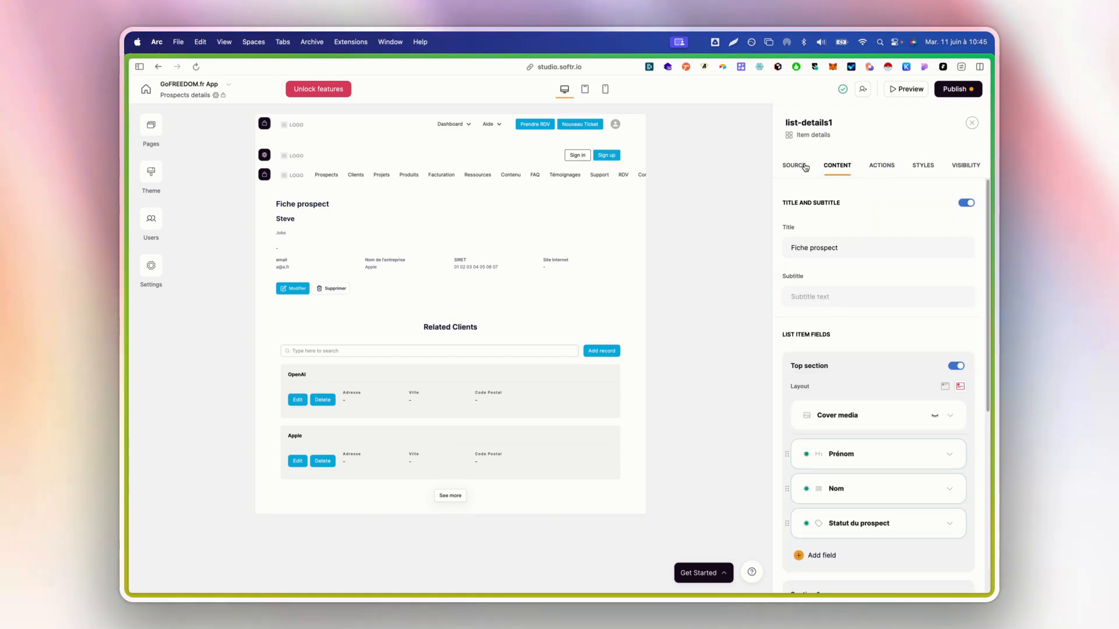
{"action": "scroll", "coordinate": [881, 322], "scroll_direction": "down", "scroll_amount": 2}
{"action": "scroll", "coordinate": [881, 322], "scroll_direction": "down", "scroll_amount": 3}
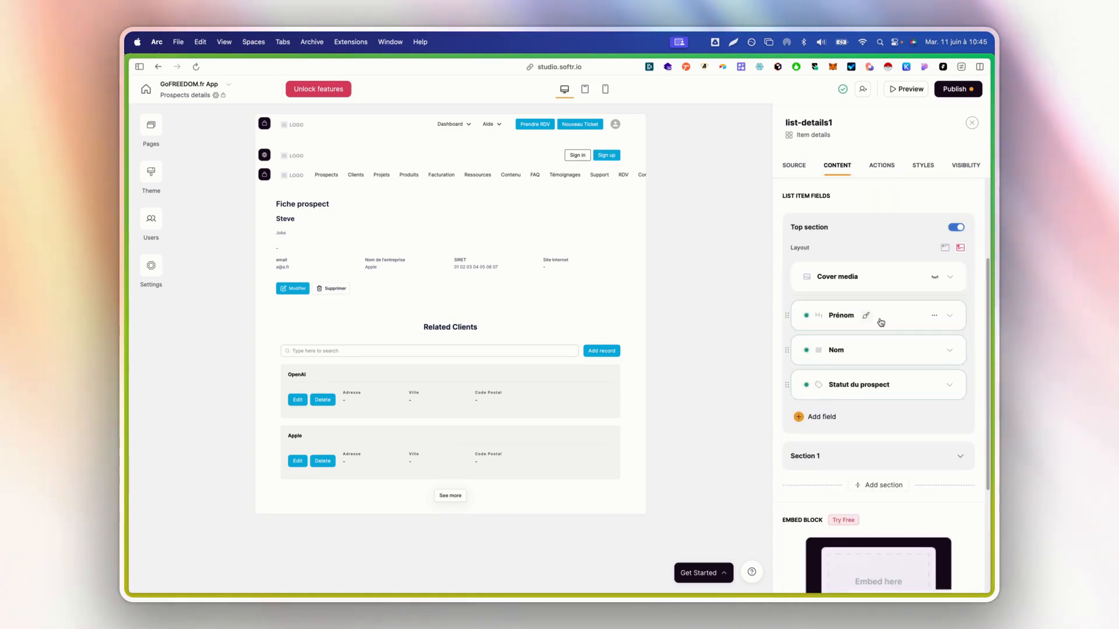
{"action": "scroll", "coordinate": [881, 321], "scroll_direction": "up", "scroll_amount": 5}
{"action": "left_click", "coordinate": [795, 167]}
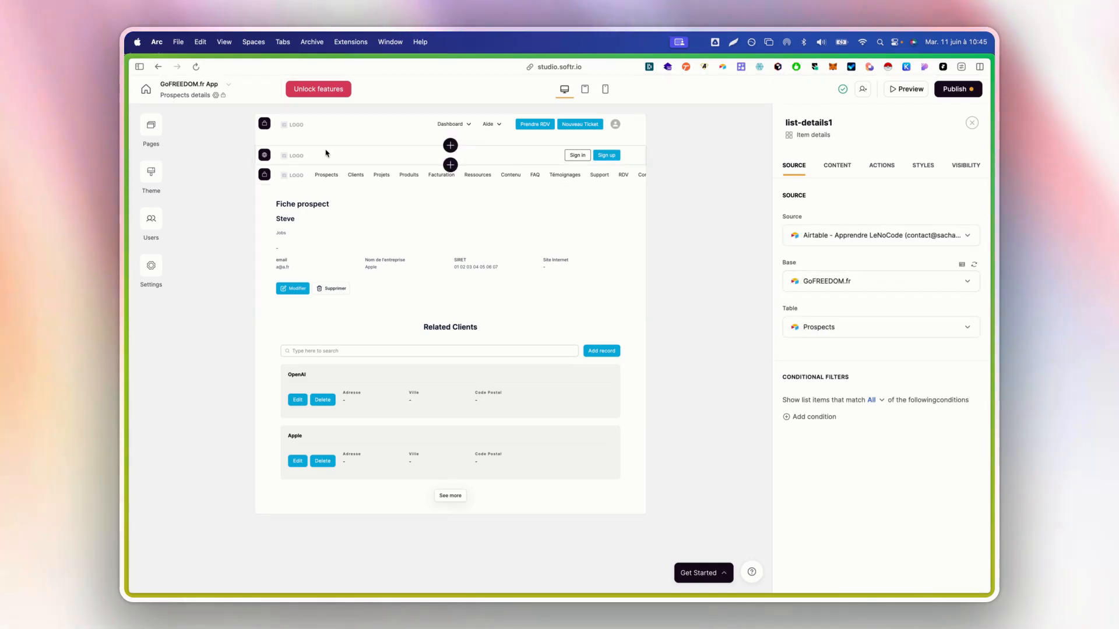
{"action": "left_click", "coordinate": [151, 125]}
{"action": "left_click", "coordinate": [209, 265]}
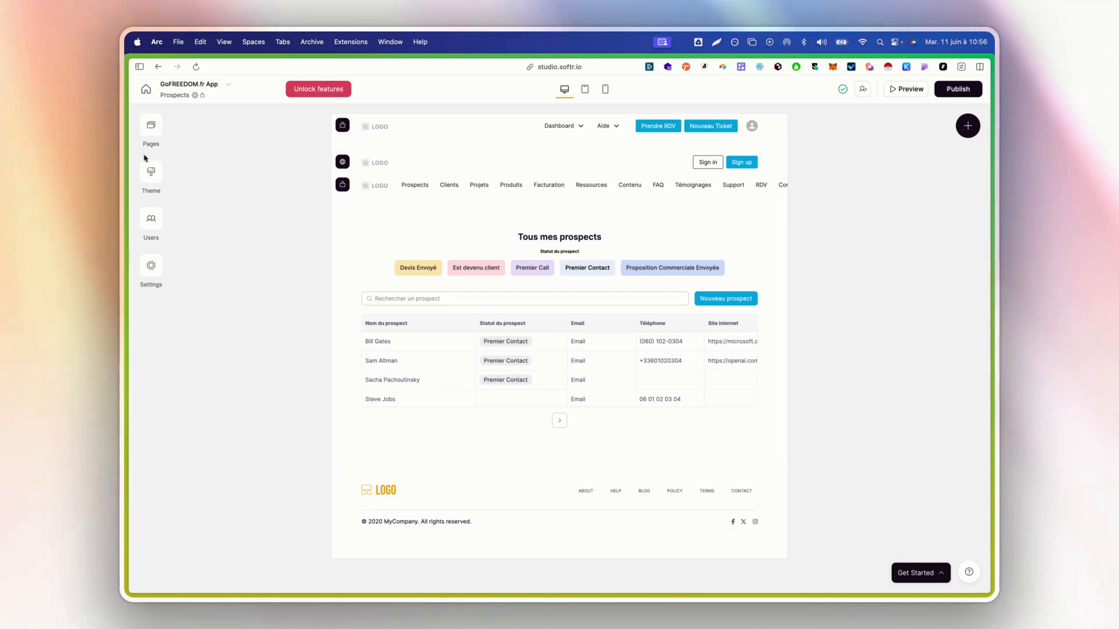
Browse the Dashboard and Produits pages, ending on Dashboard
{"action": "left_click", "coordinate": [151, 125]}
{"action": "left_click", "coordinate": [212, 236]}
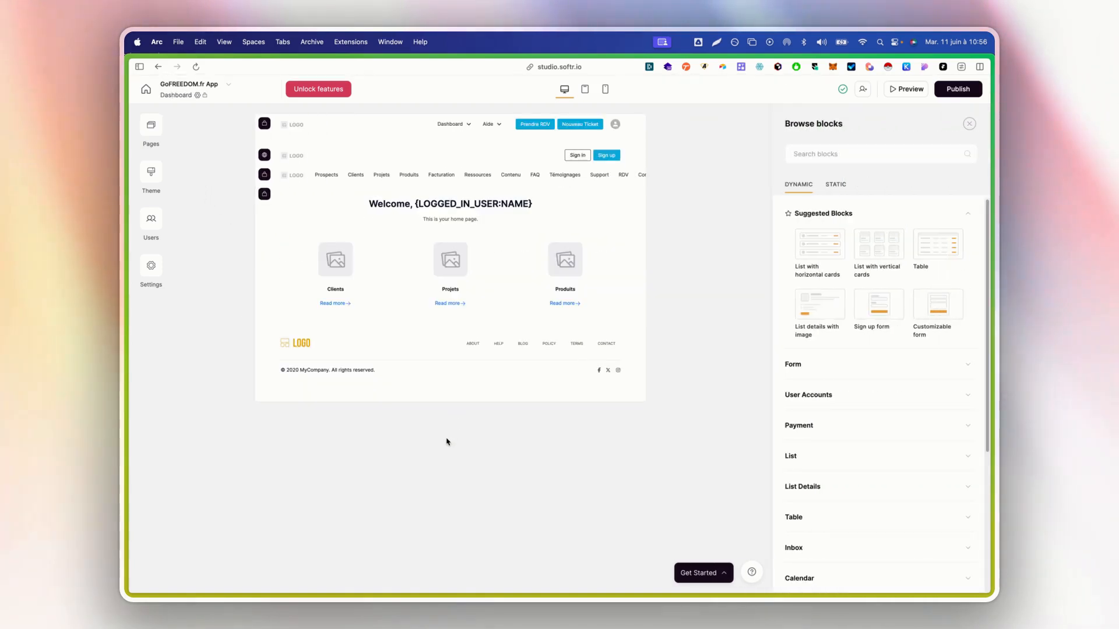
{"action": "left_click", "coordinate": [153, 122]}
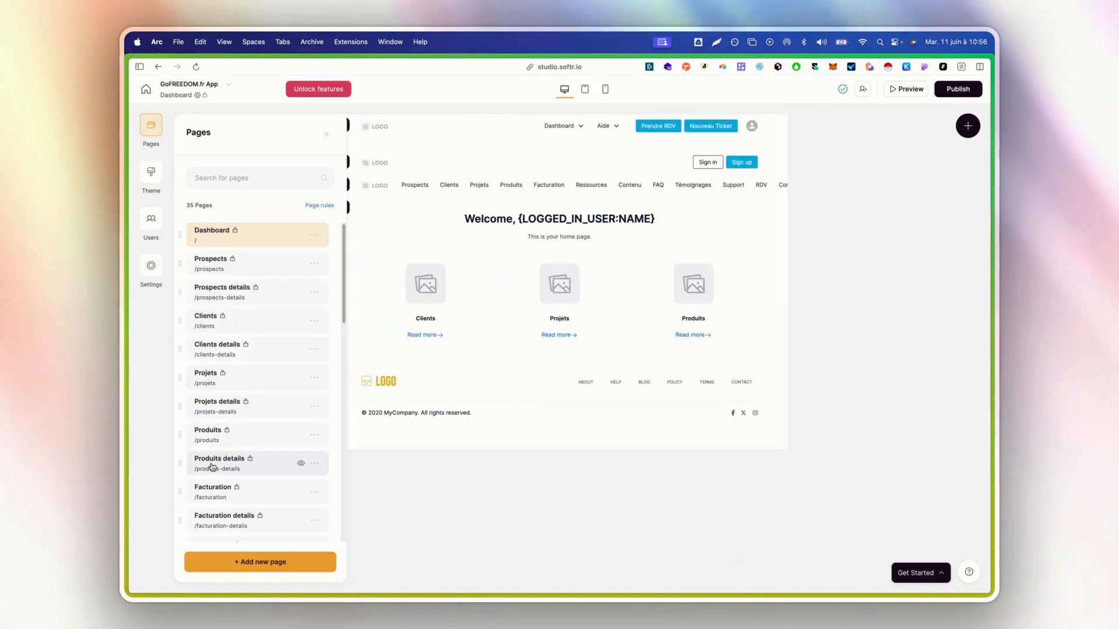
{"action": "left_click", "coordinate": [212, 440]}
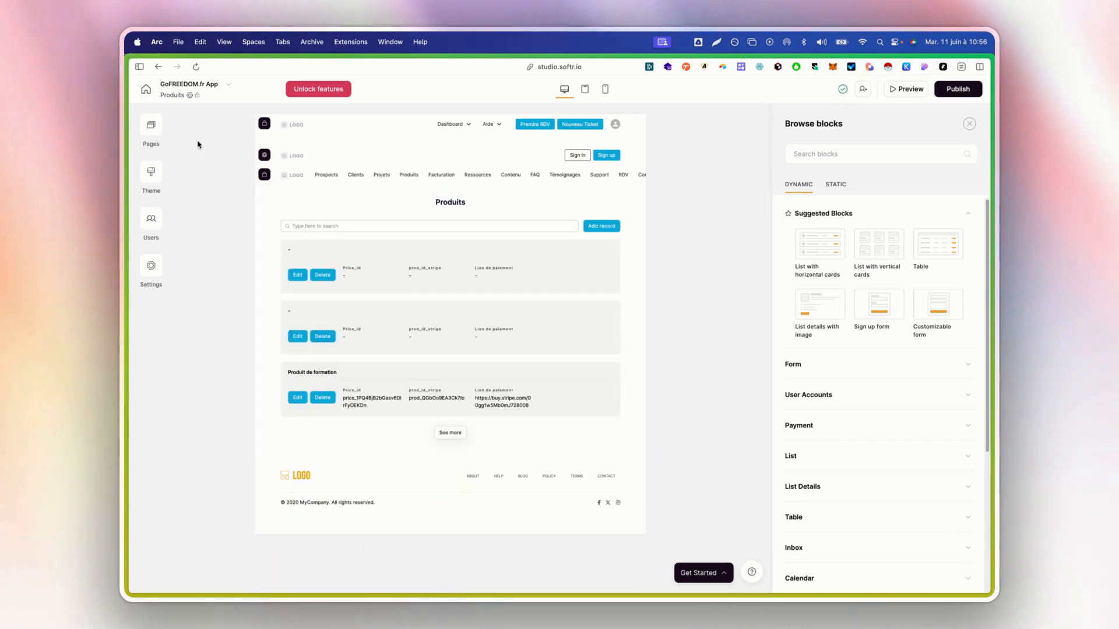
{"action": "left_click", "coordinate": [159, 133]}
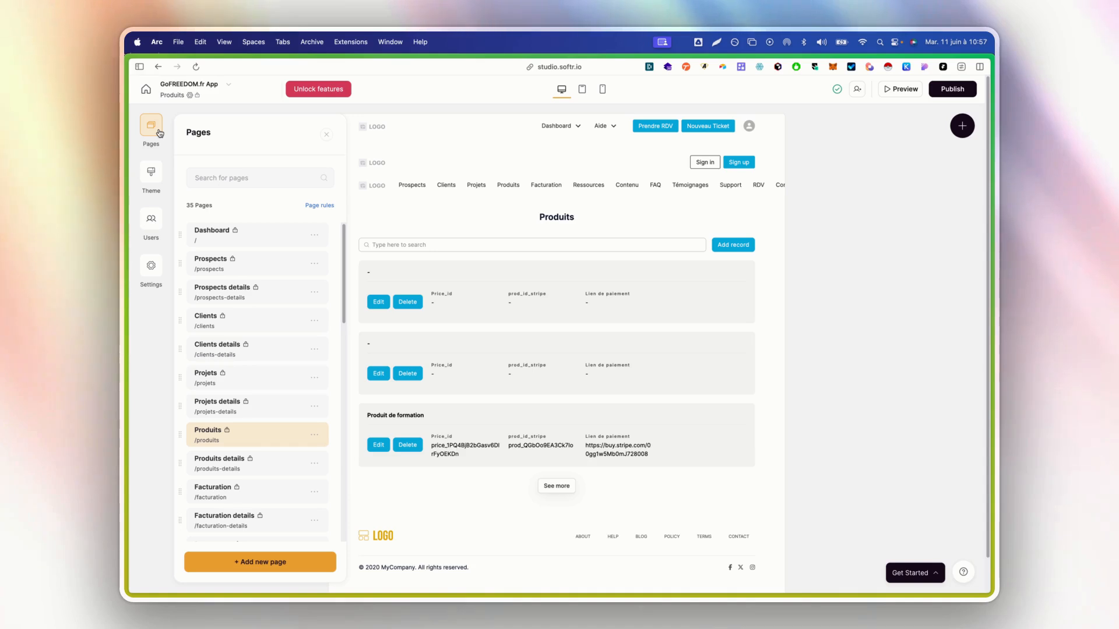
{"action": "left_click", "coordinate": [215, 243]}
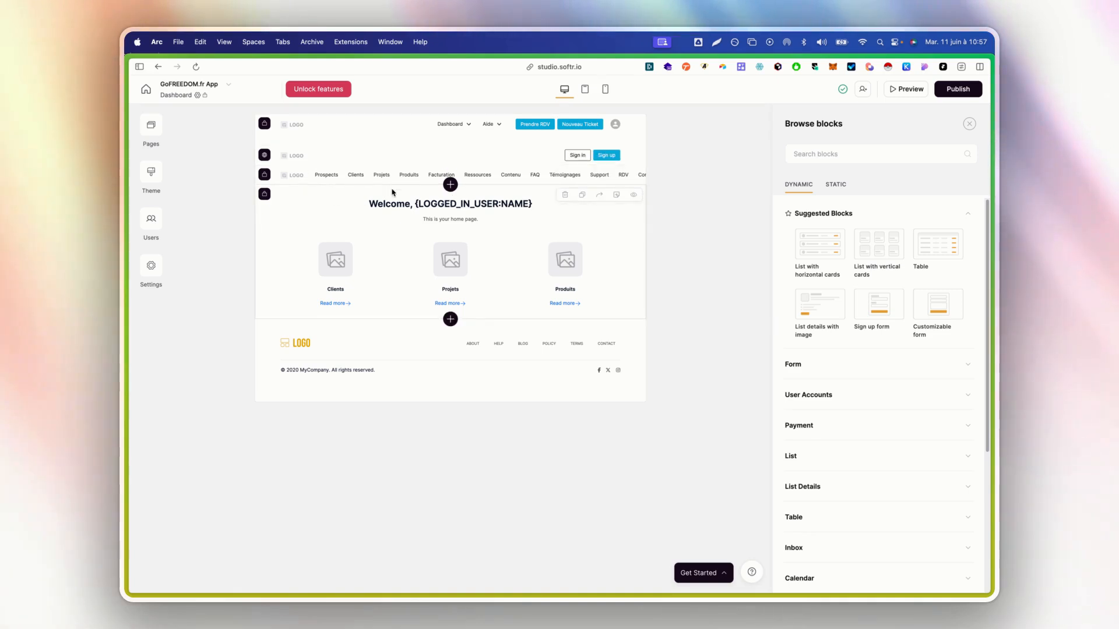
Return to the Prospects page and open the prospects table block's settings
{"action": "left_click", "coordinate": [151, 124]}
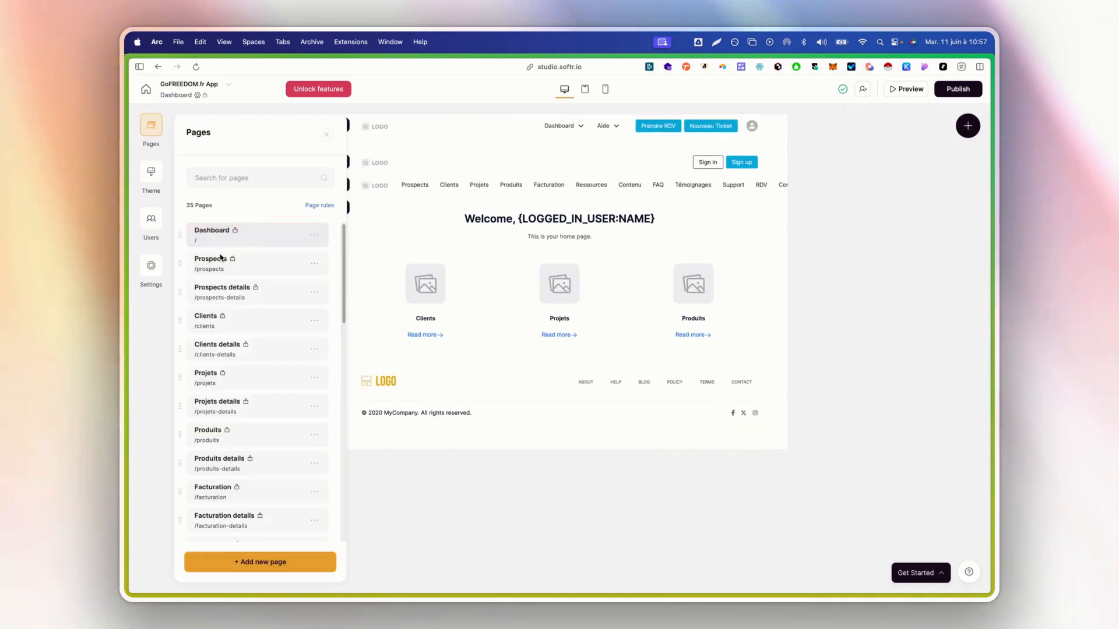
{"action": "left_click", "coordinate": [213, 259]}
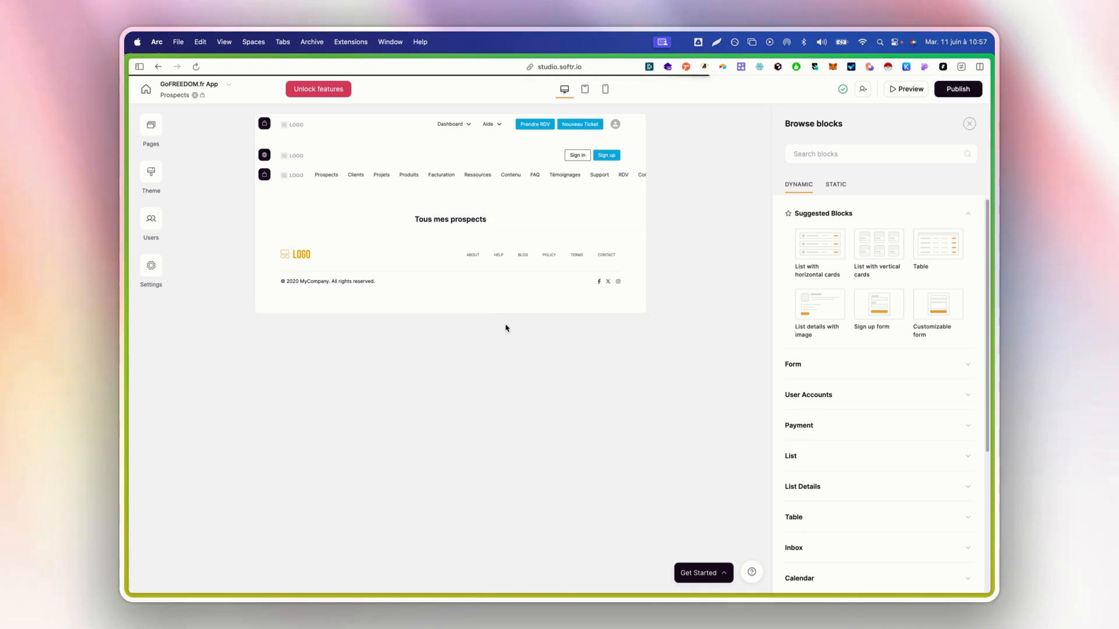
{"action": "left_click", "coordinate": [412, 314]}
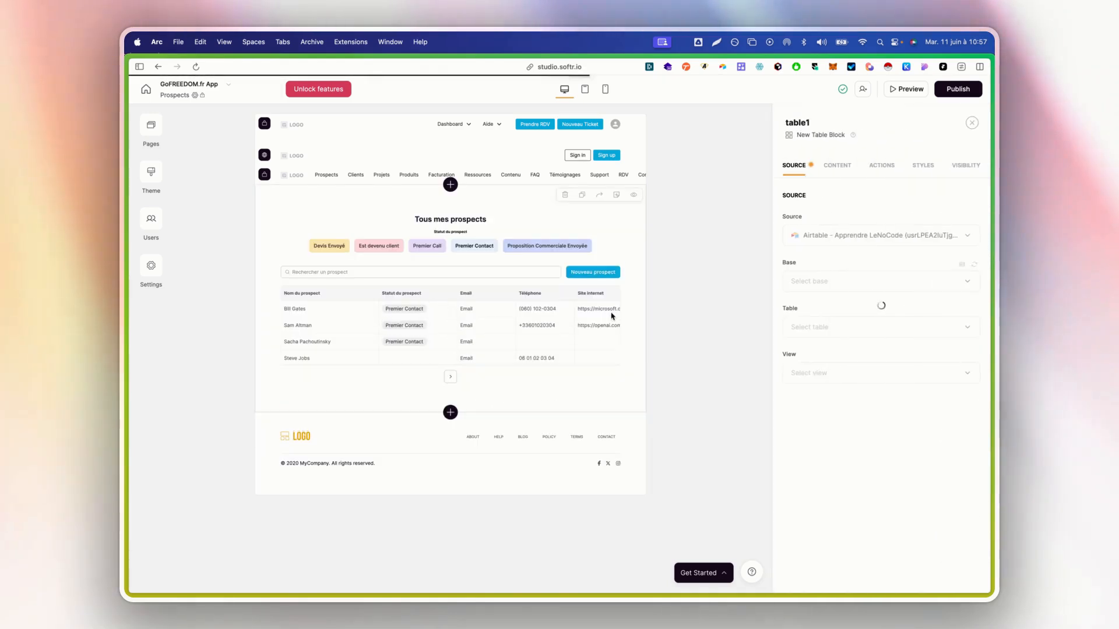
Raise the table's column label text size to L and set label width to XS
{"action": "left_click", "coordinate": [837, 165]}
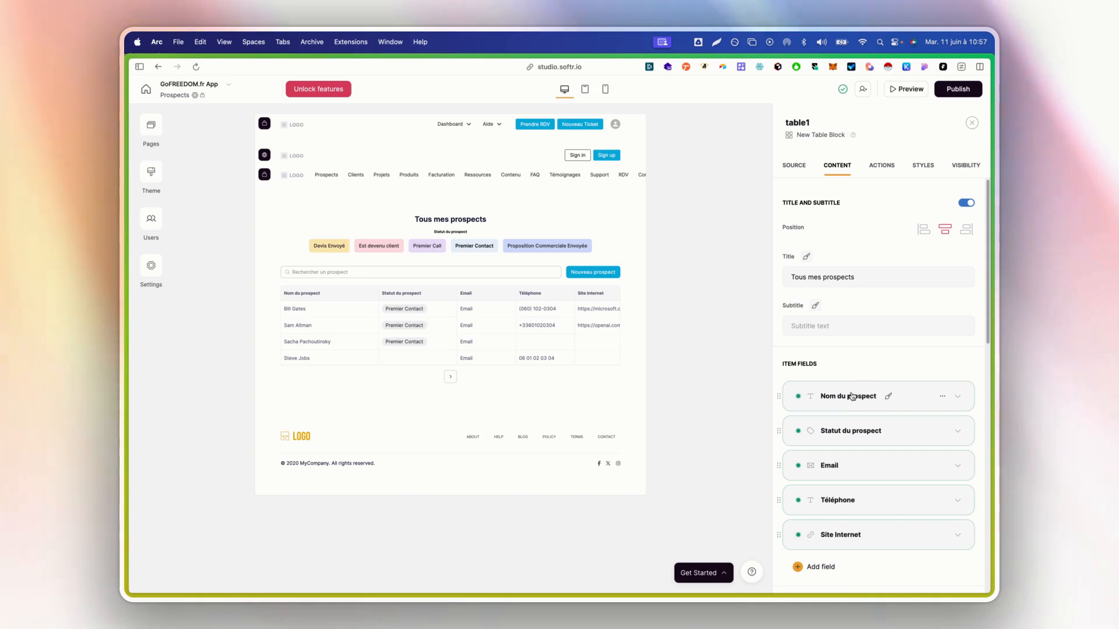
{"action": "left_click", "coordinate": [888, 400]}
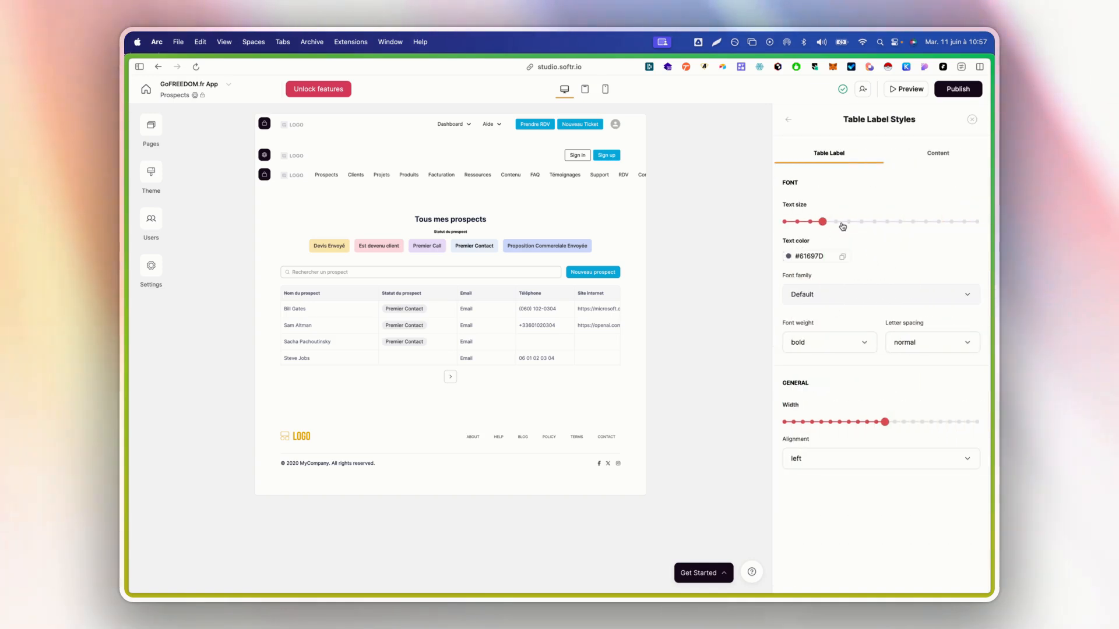
{"action": "left_click_drag", "start_coordinate": [843, 226], "coordinate": [900, 227]}
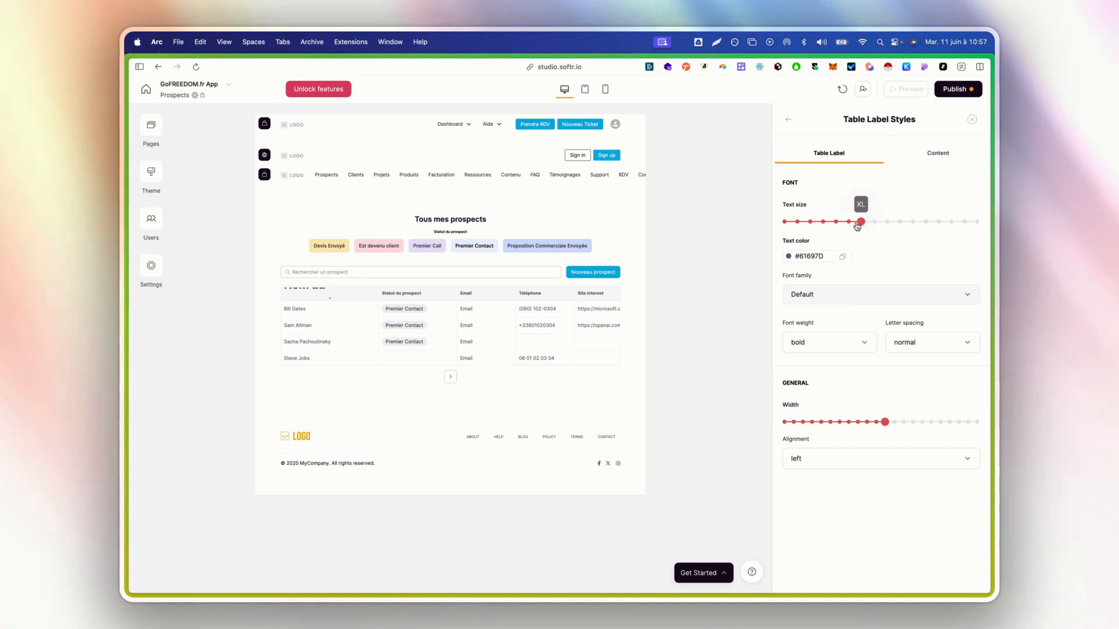
{"action": "left_click", "coordinate": [873, 226]}
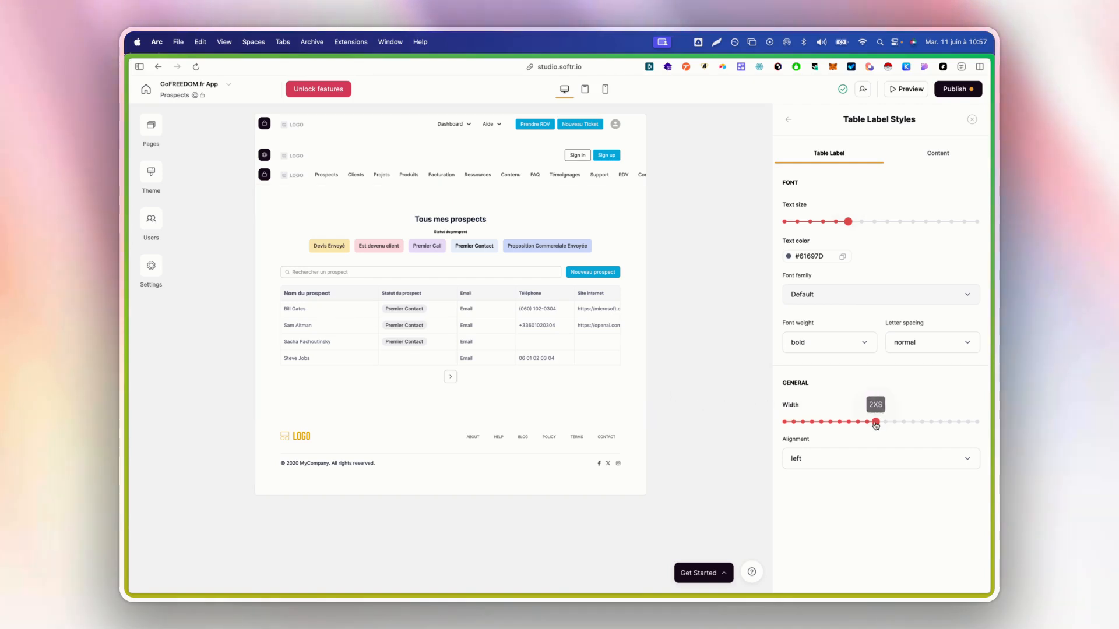
{"action": "left_click_drag", "start_coordinate": [876, 426], "coordinate": [886, 427]}
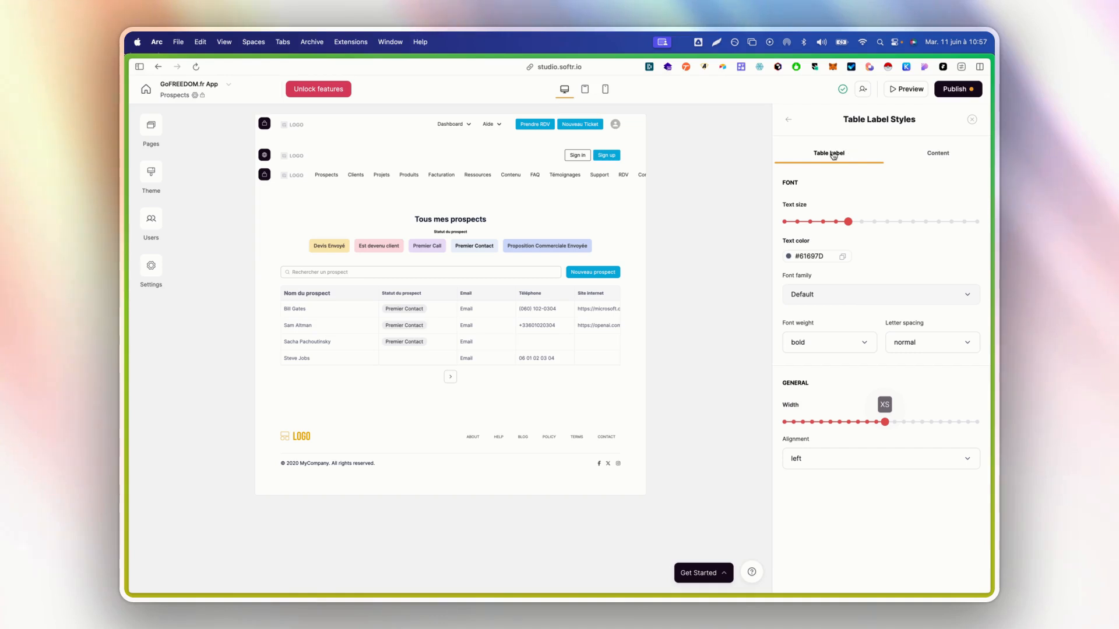
Preview table cell text at L and XL, keep it at M, and return to content settings
{"action": "left_click", "coordinate": [931, 154]}
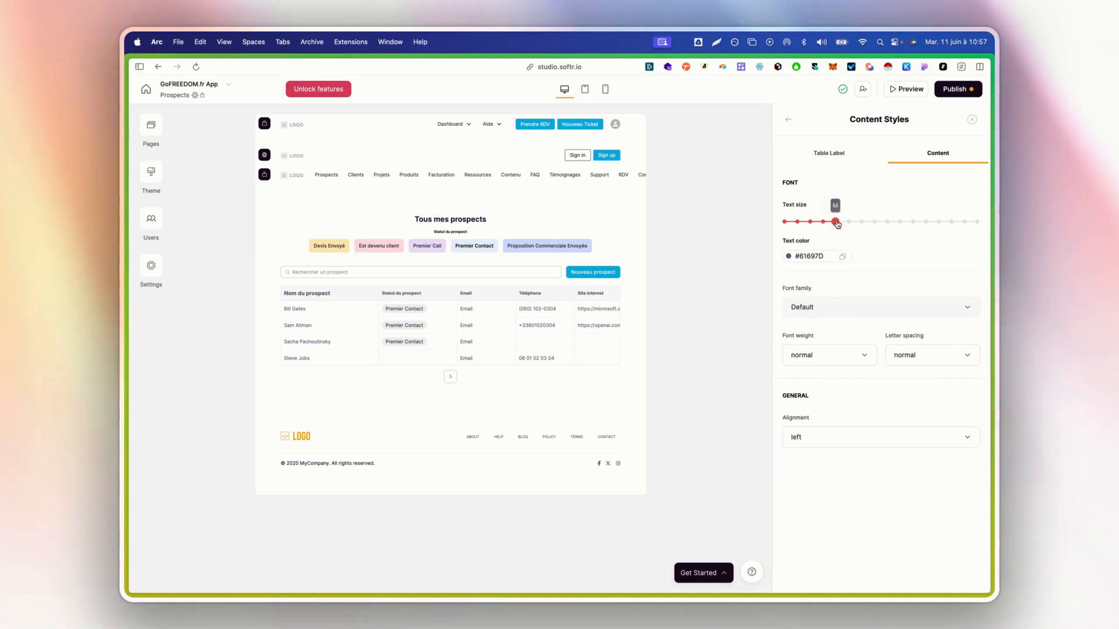
{"action": "left_click", "coordinate": [856, 225]}
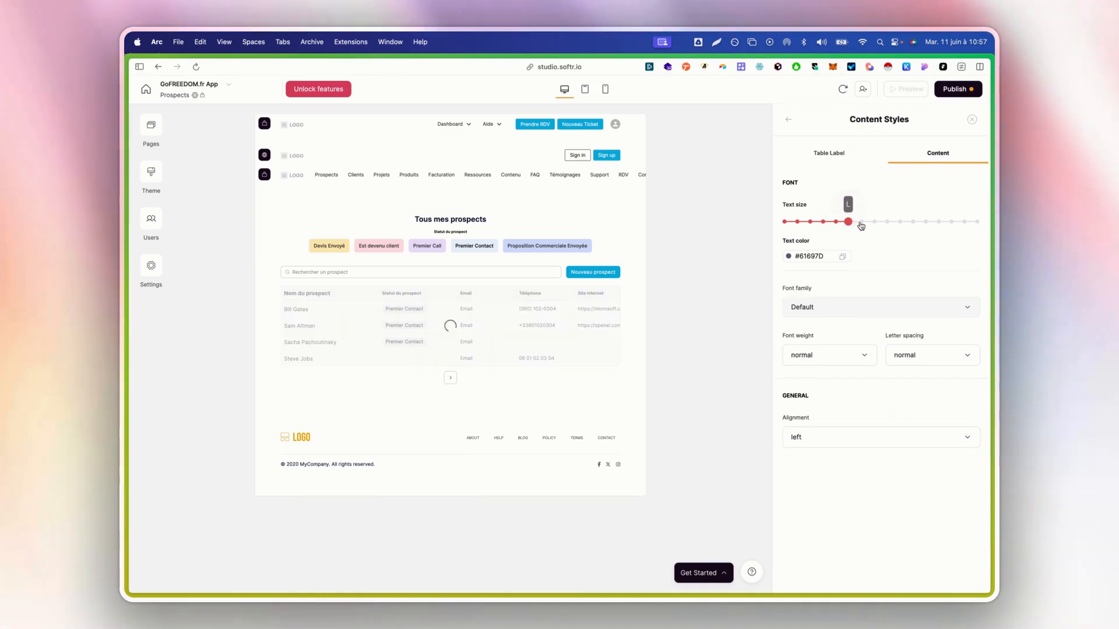
{"action": "left_click", "coordinate": [861, 224]}
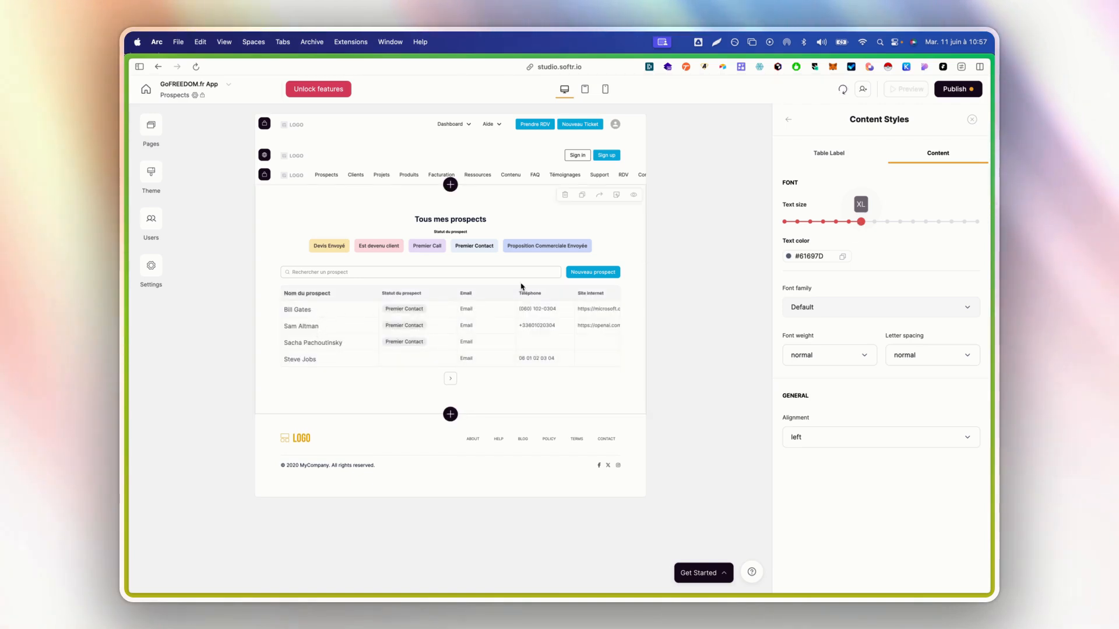
{"action": "left_click", "coordinate": [836, 223]}
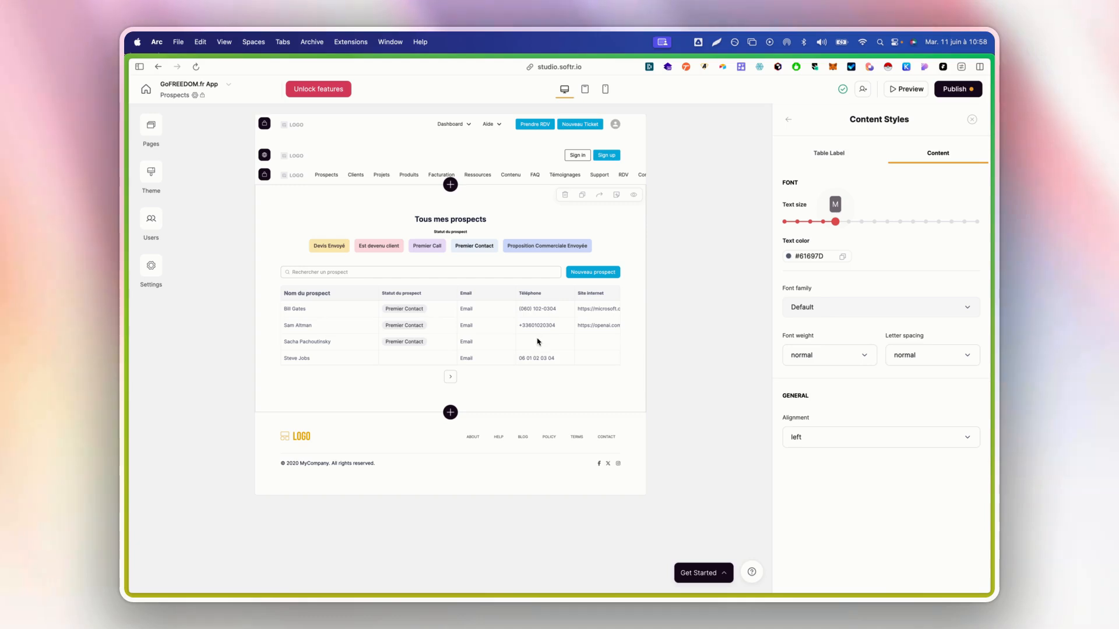
{"action": "left_click", "coordinate": [790, 123]}
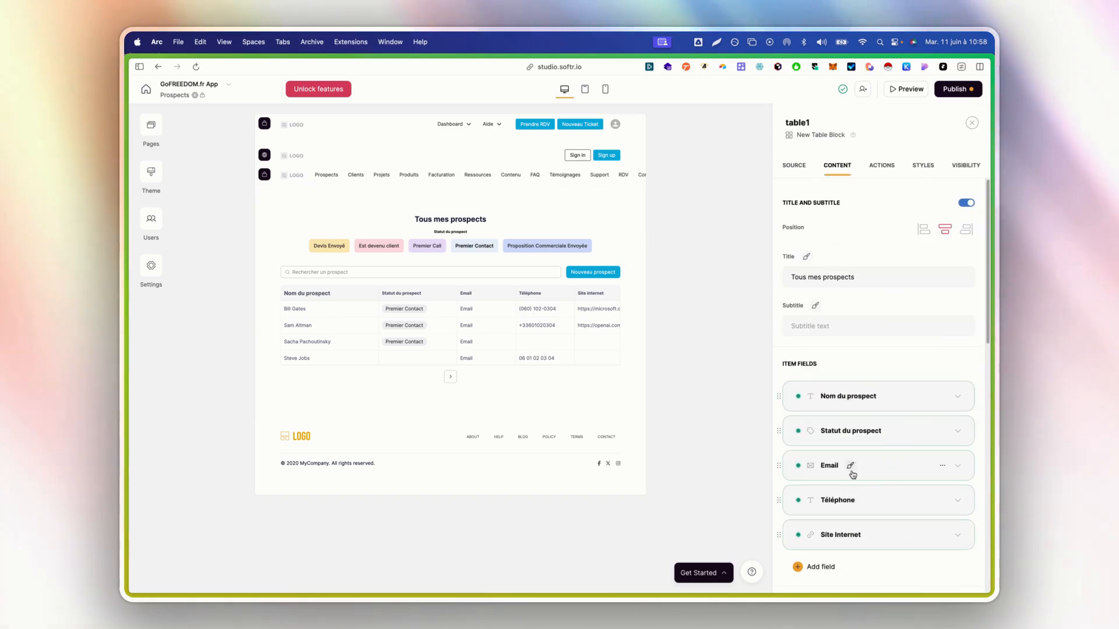